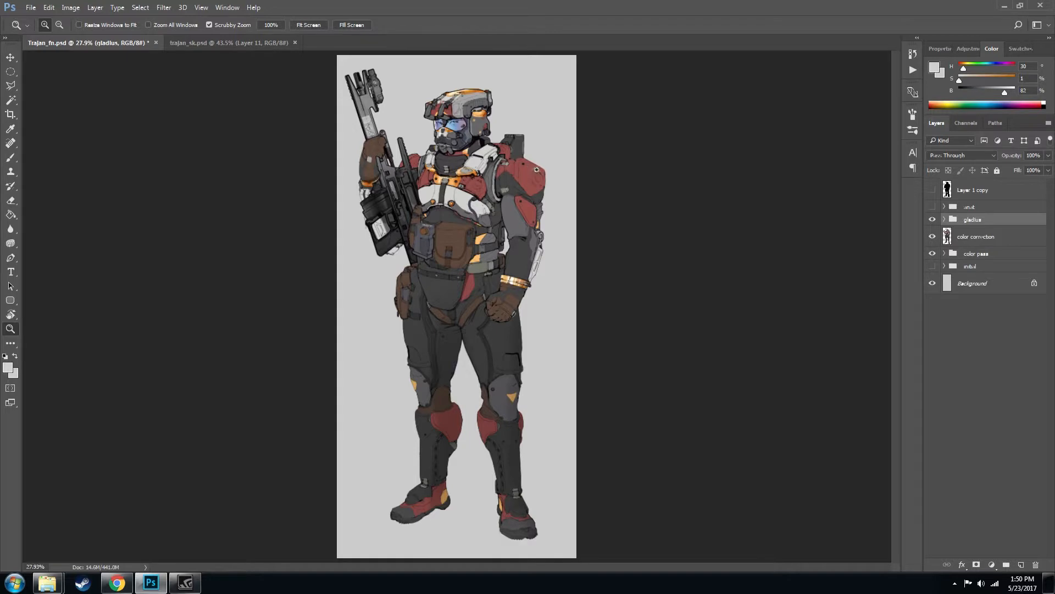
Open the trajan_sk.psd document and look over the row of black-and-white soldier sketches
{"action": "left_click", "coordinate": [230, 44]}
{"action": "left_click_drag", "start_coordinate": [213, 255], "coordinate": [298, 251]}
{"action": "left_click_drag", "start_coordinate": [438, 284], "coordinate": [555, 263]}
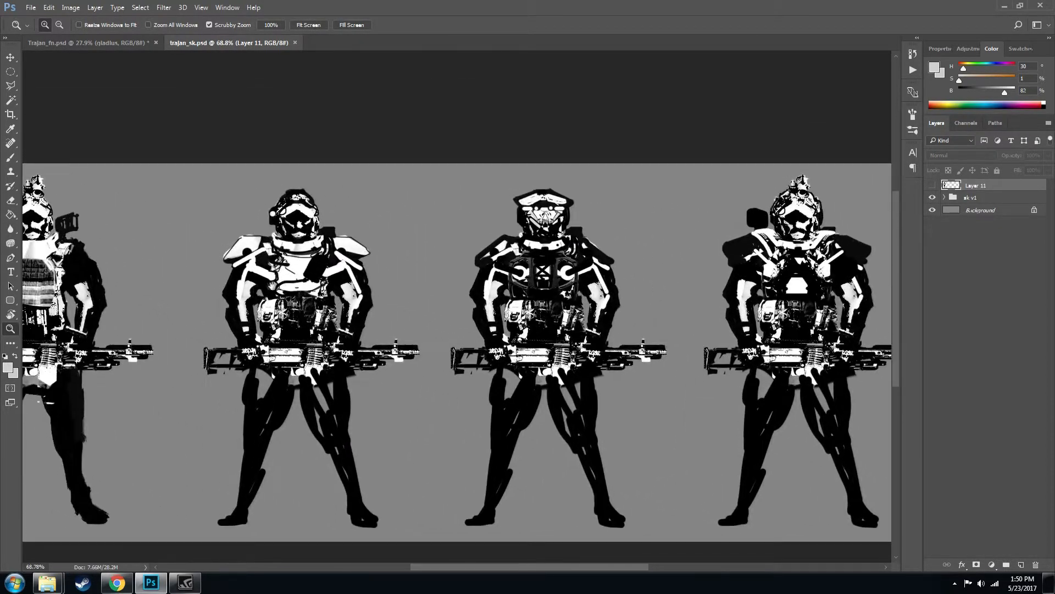
{"action": "left_click_drag", "start_coordinate": [200, 285], "coordinate": [381, 280]}
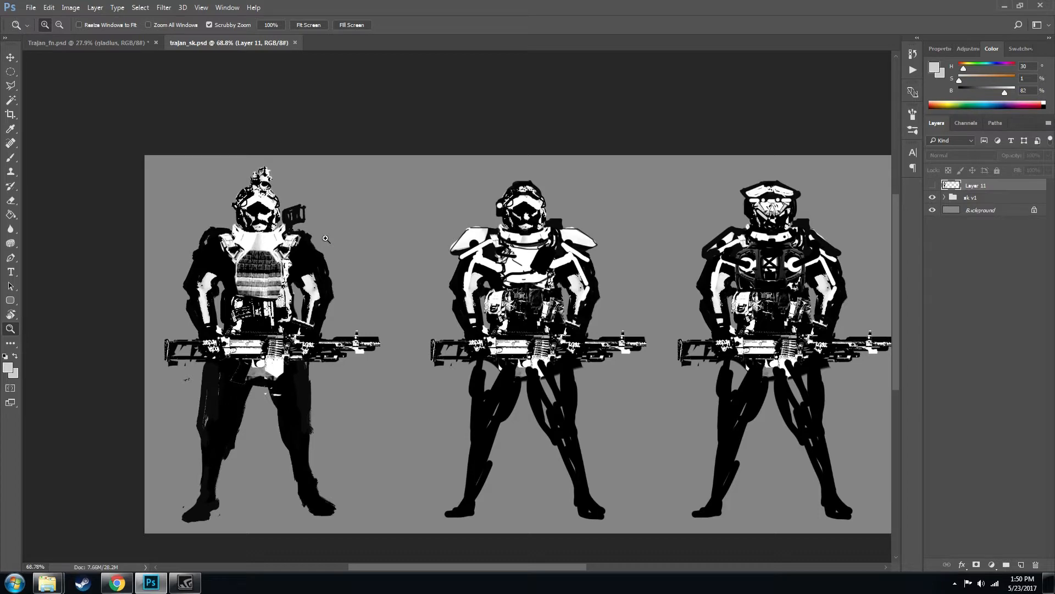
Compare the sketches with the Surface Hunter survivor lineup in Chrome and return to Photoshop
{"action": "left_click", "coordinate": [117, 583]}
{"action": "left_click", "coordinate": [270, 8]}
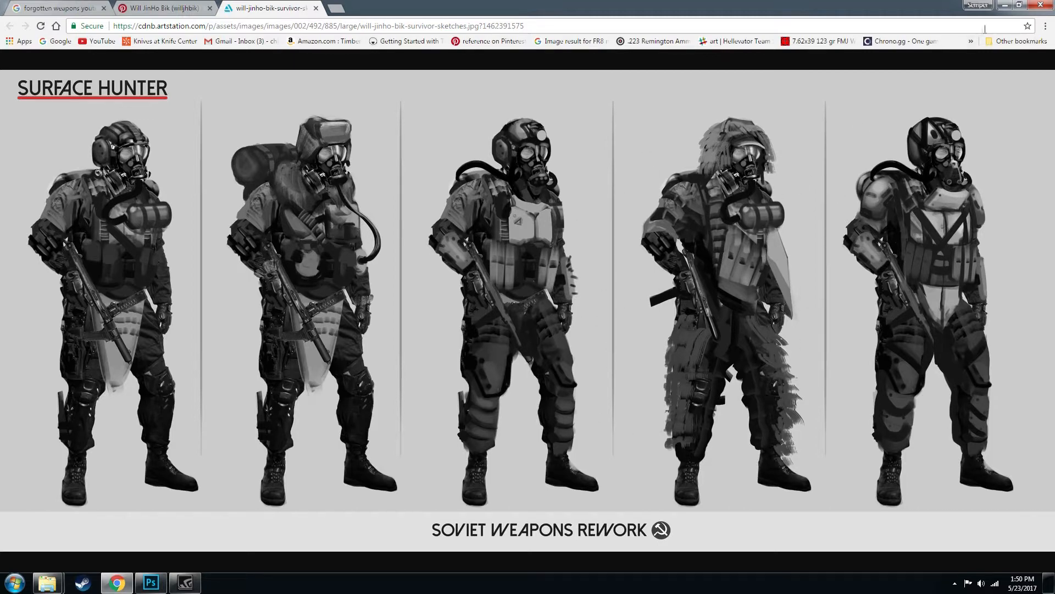
{"action": "left_click", "coordinate": [1005, 5]}
{"action": "left_click_drag", "start_coordinate": [680, 287], "coordinate": [591, 250]}
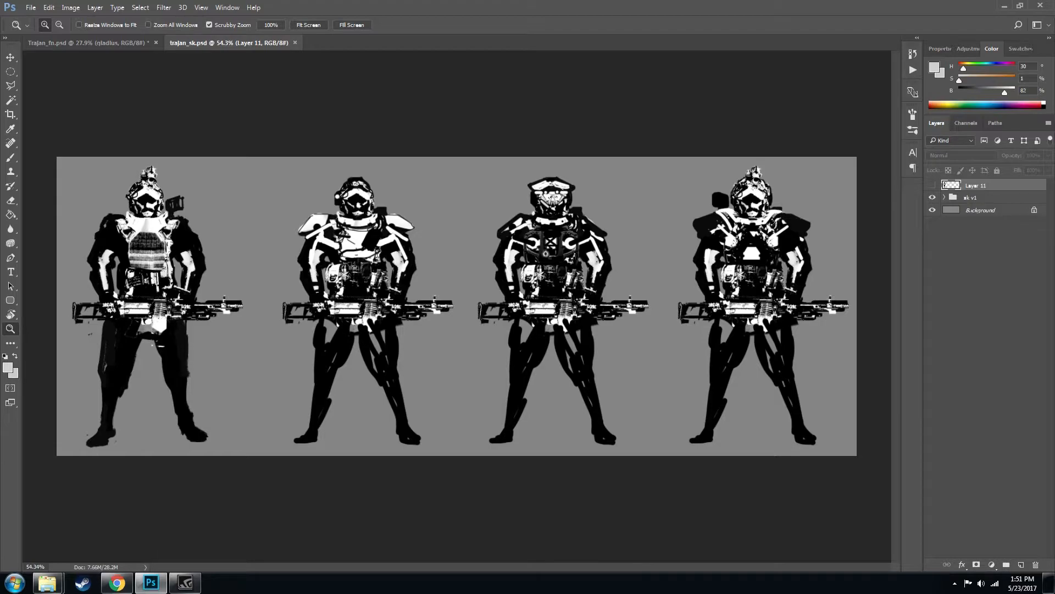
{"action": "mouse_move", "coordinate": [128, 580]}
{"action": "left_click", "coordinate": [169, 538]}
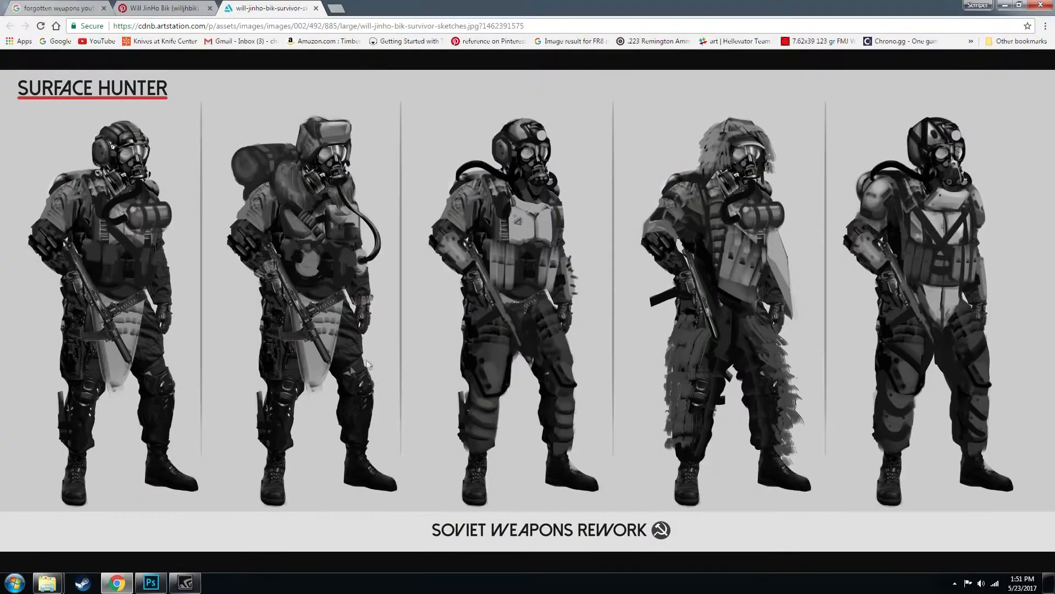
{"action": "left_click", "coordinate": [155, 586]}
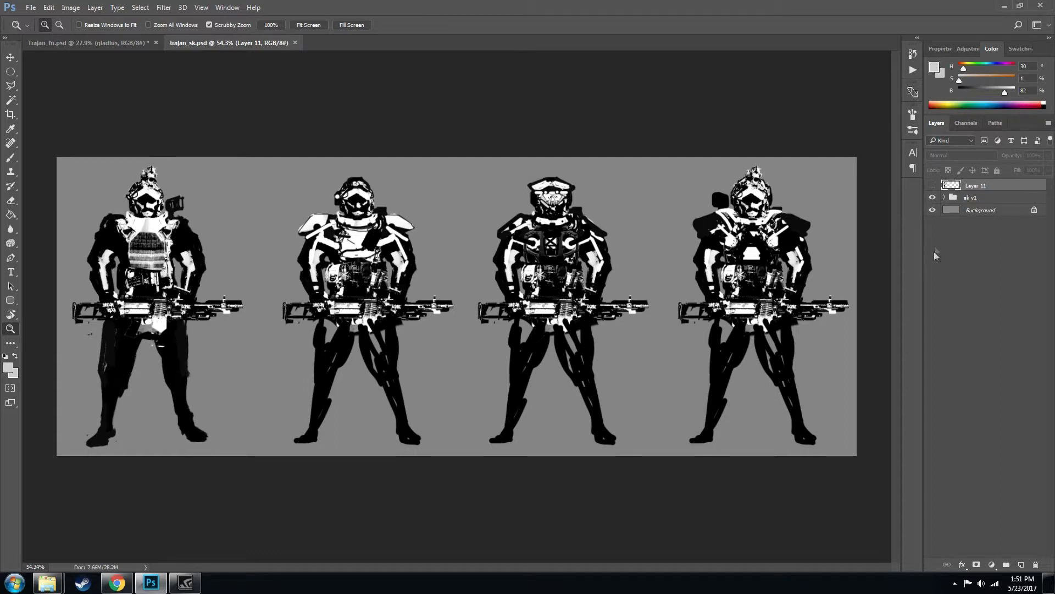
Hide the sk v1 group and show Layer 11 to view its single standing soldier sketch up close
{"action": "left_click", "coordinate": [933, 197]}
{"action": "left_click", "coordinate": [933, 185]}
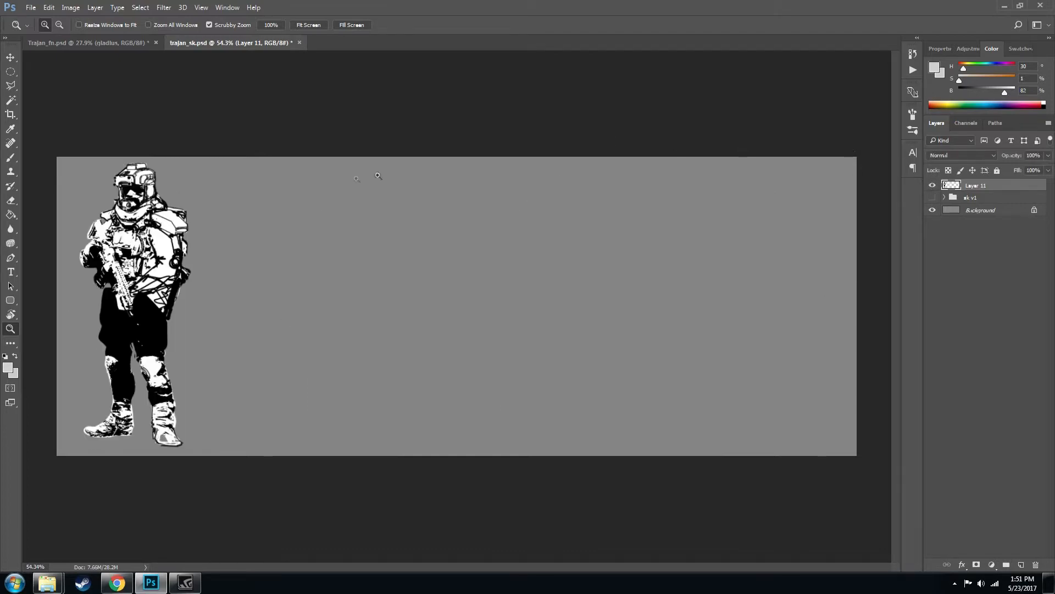
{"action": "left_click_drag", "start_coordinate": [214, 241], "coordinate": [457, 220]}
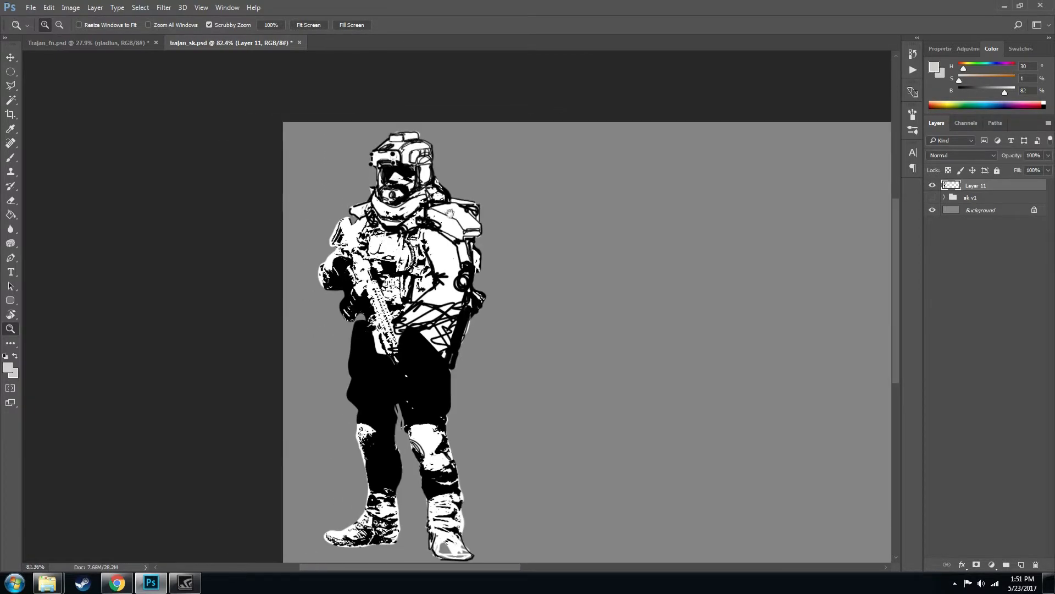
Switch to Chrome and open the Poses board on the Pinterest profile
{"action": "left_click", "coordinate": [116, 582]}
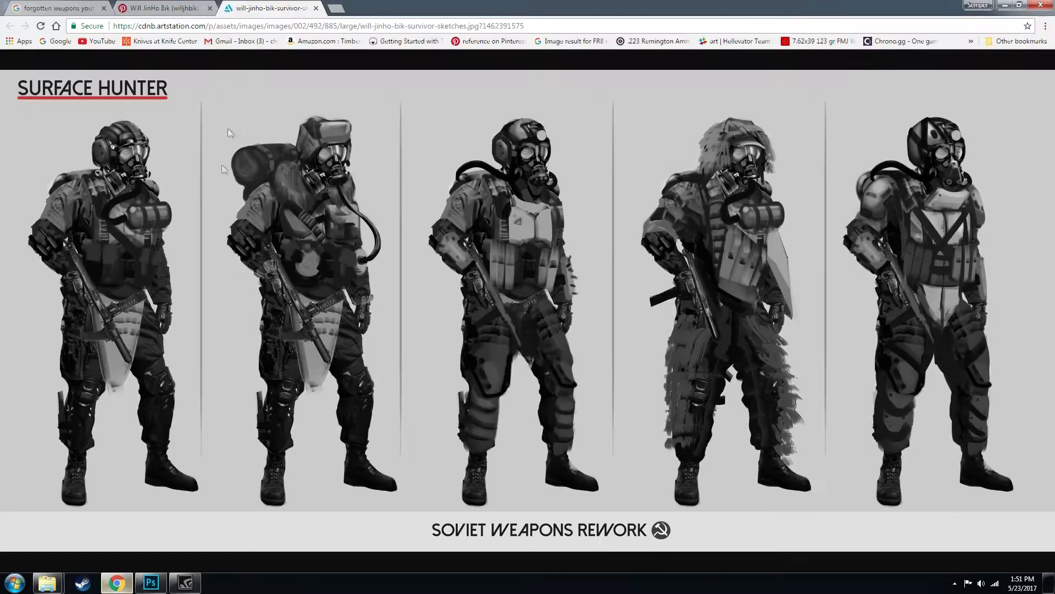
{"action": "left_click", "coordinate": [144, 7]}
{"action": "scroll", "coordinate": [238, 172], "scroll_direction": "down", "scroll_amount": 3}
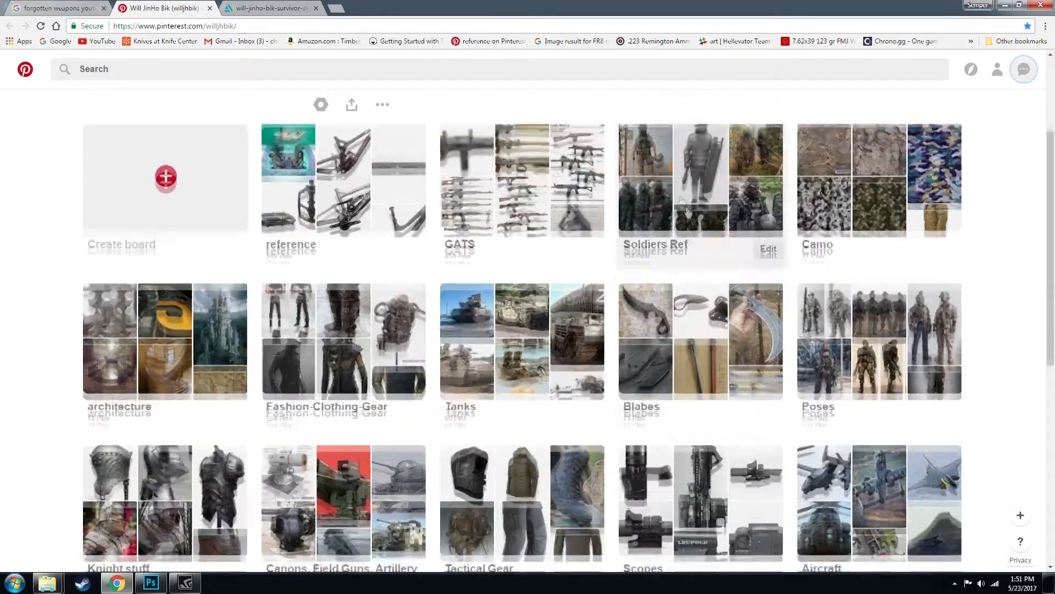
{"action": "scroll", "coordinate": [850, 335], "scroll_direction": "down", "scroll_amount": 2}
{"action": "left_click", "coordinate": [860, 243]}
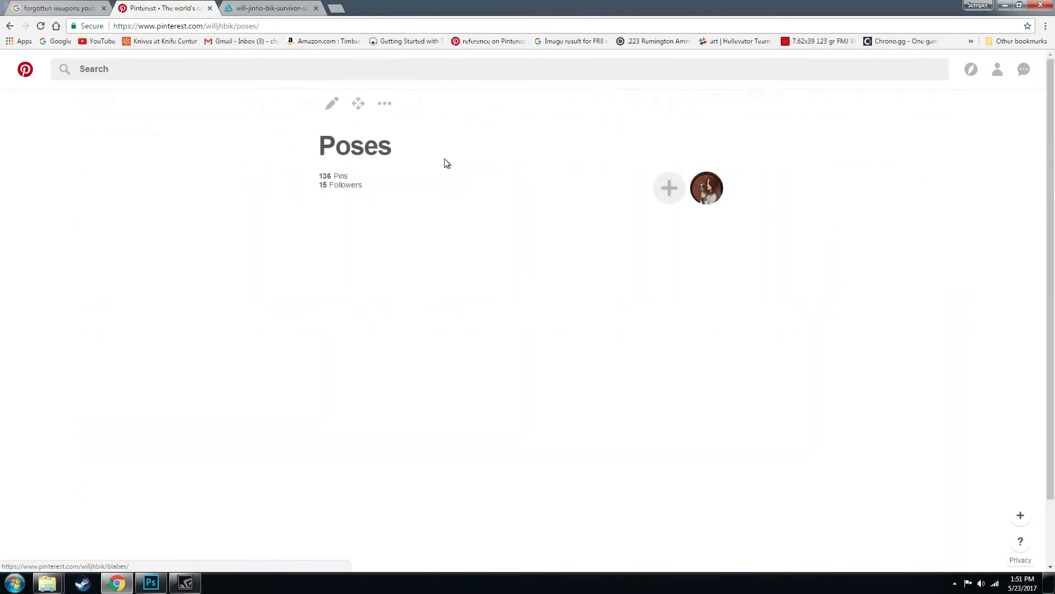
Browse the Poses board for full-body soldier and armour pose references
{"action": "scroll", "coordinate": [446, 163], "scroll_direction": "down", "scroll_amount": 2}
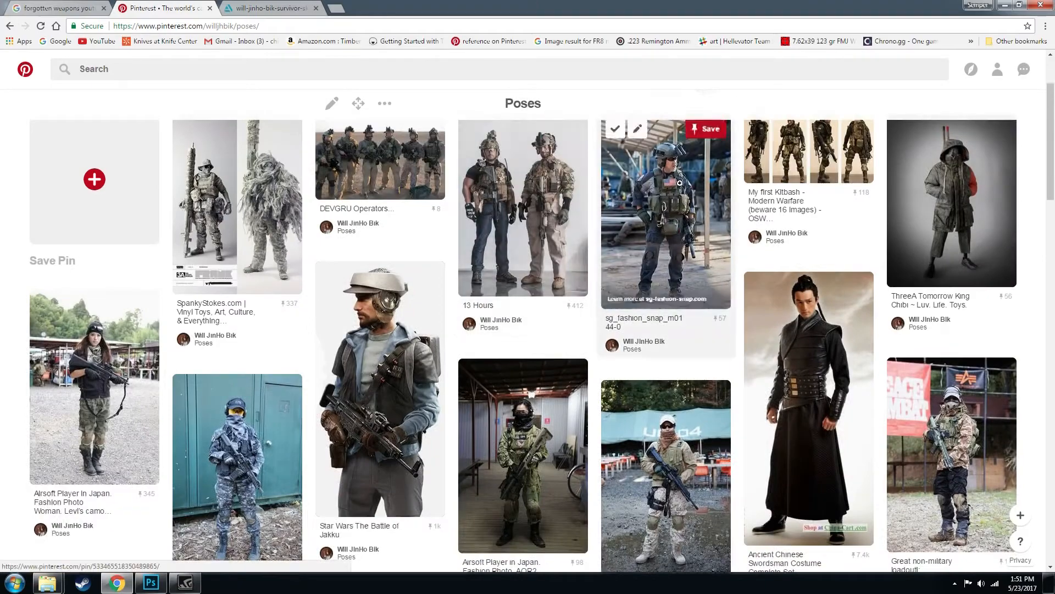
{"action": "scroll", "coordinate": [737, 248], "scroll_direction": "down", "scroll_amount": 1}
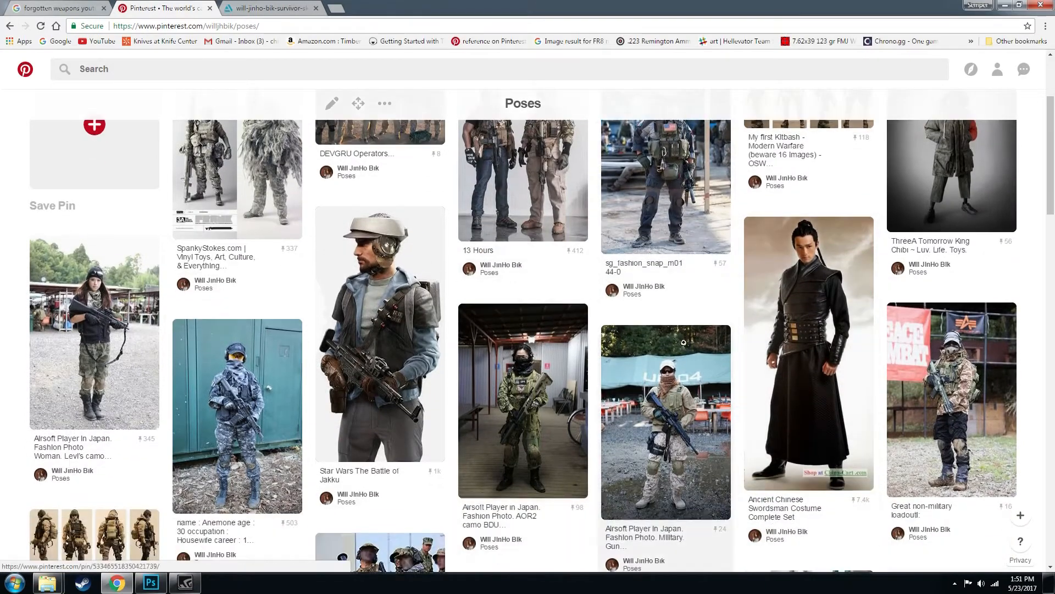
{"action": "scroll", "coordinate": [903, 388], "scroll_direction": "up", "scroll_amount": 2}
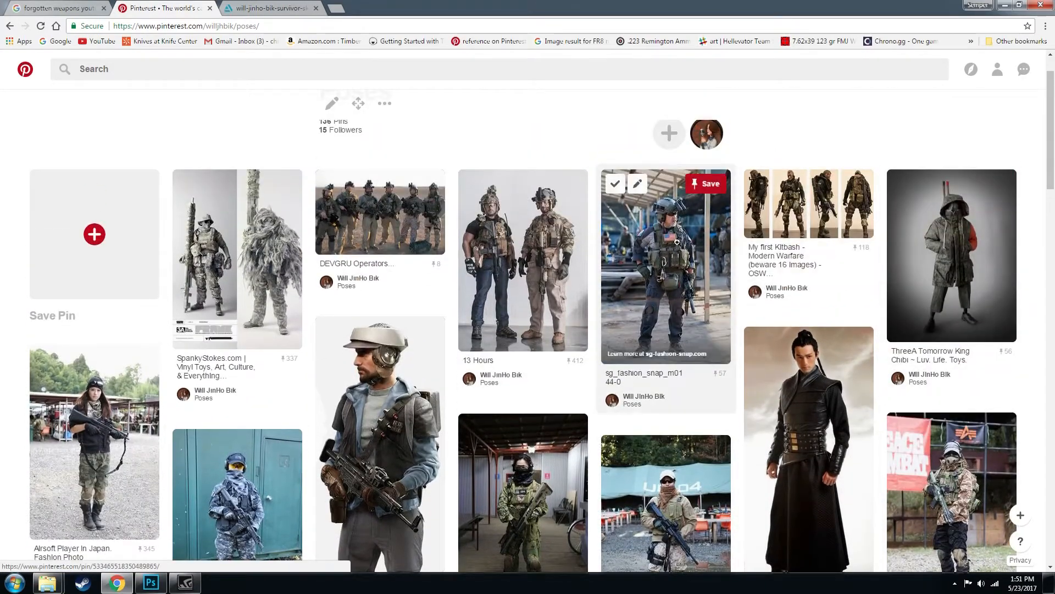
{"action": "scroll", "coordinate": [740, 283], "scroll_direction": "down", "scroll_amount": 2}
{"action": "scroll", "coordinate": [739, 283], "scroll_direction": "down", "scroll_amount": 4}
{"action": "scroll", "coordinate": [660, 297], "scroll_direction": "up", "scroll_amount": 5}
{"action": "scroll", "coordinate": [564, 311], "scroll_direction": "down", "scroll_amount": 5}
{"action": "scroll", "coordinate": [565, 311], "scroll_direction": "down", "scroll_amount": 13}
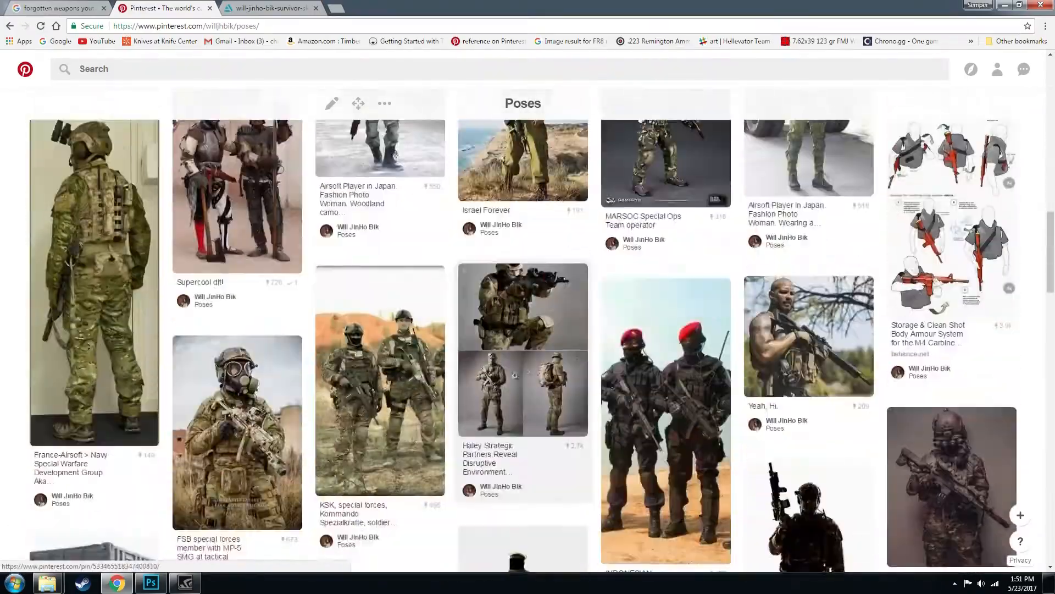
{"action": "scroll", "coordinate": [454, 318], "scroll_direction": "down", "scroll_amount": 12}
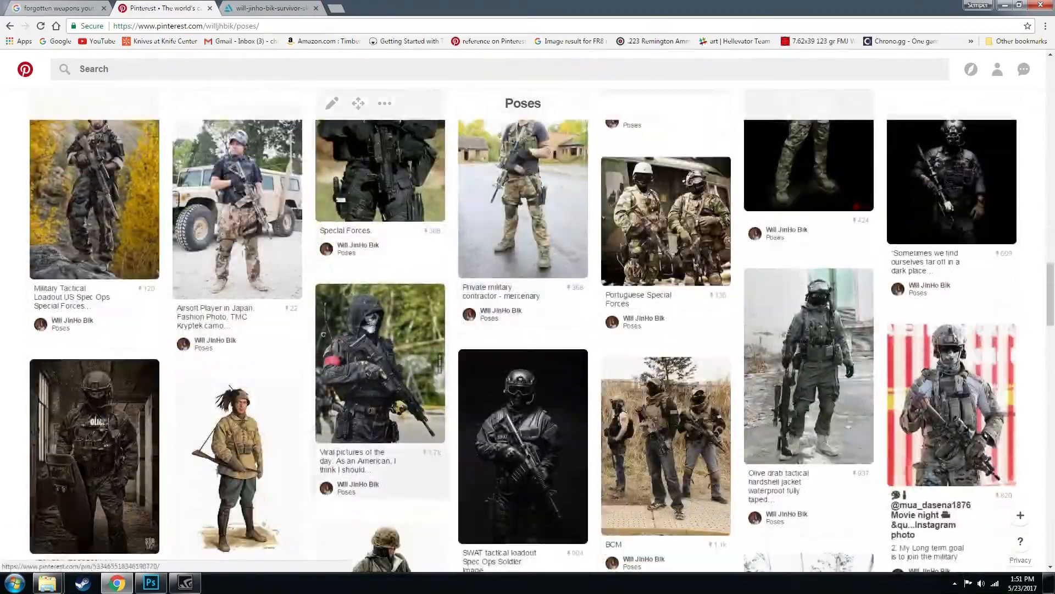
{"action": "scroll", "coordinate": [622, 413], "scroll_direction": "down", "scroll_amount": 12}
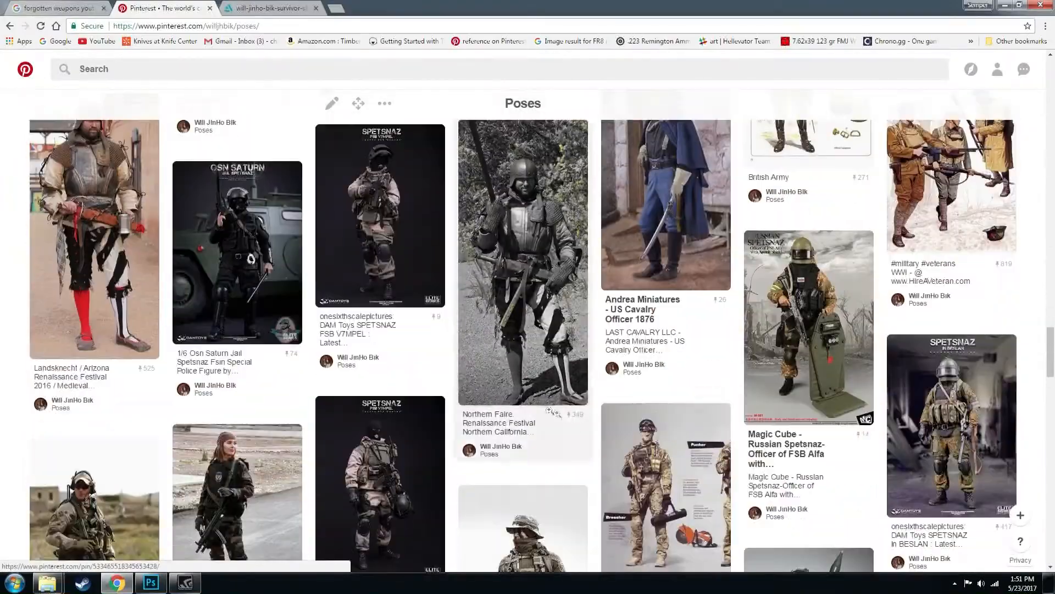
{"action": "scroll", "coordinate": [621, 413], "scroll_direction": "down", "scroll_amount": 12}
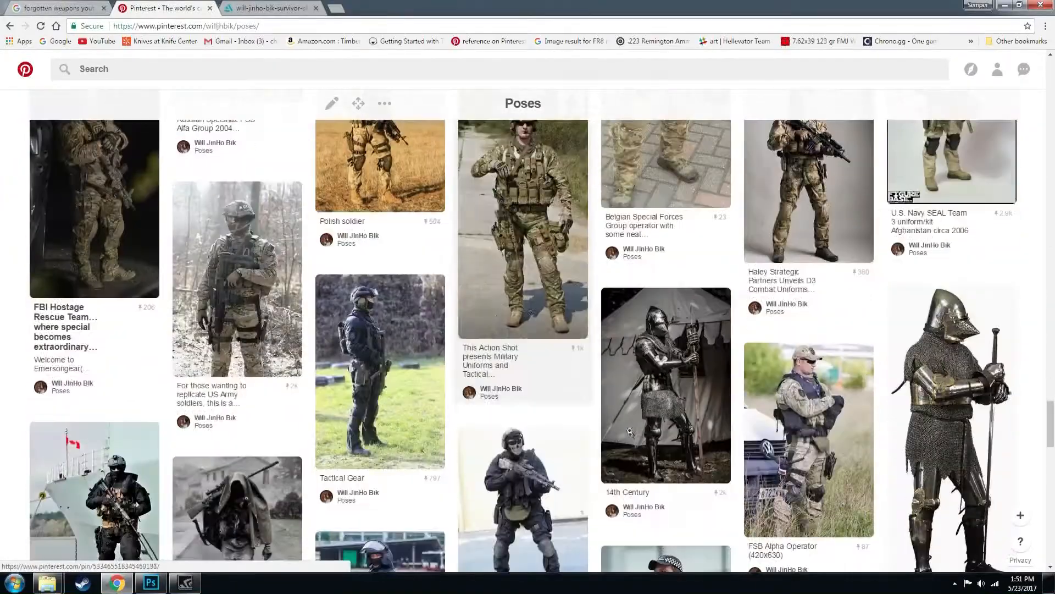
{"action": "scroll", "coordinate": [600, 392], "scroll_direction": "up", "scroll_amount": 3}
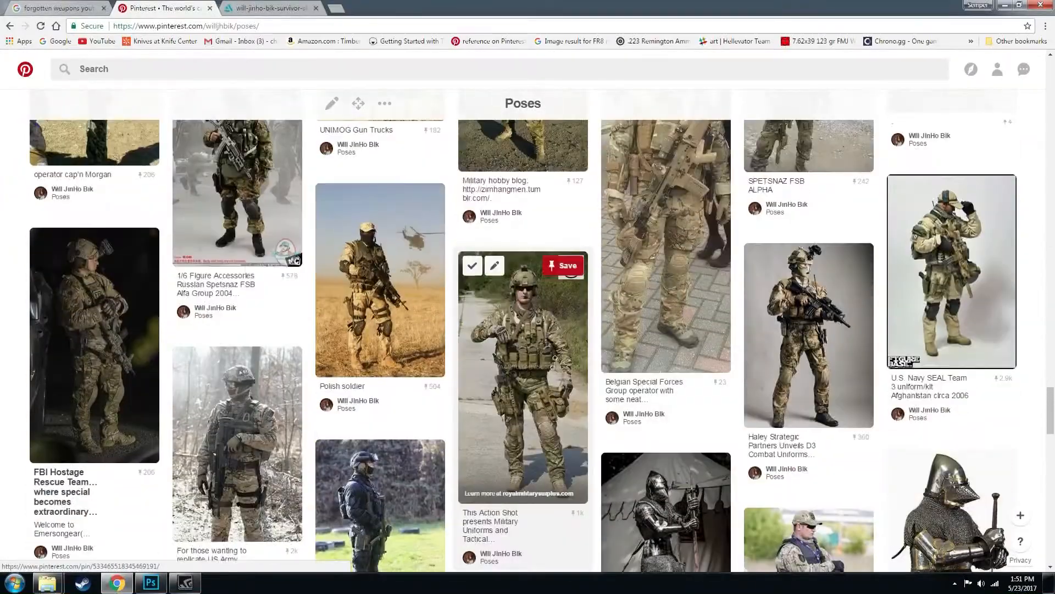
View the camouflaged soldier pin titled "This Action Shot presents Military Uniforms" and go back through the Poses board
{"action": "left_click", "coordinate": [530, 378]}
{"action": "scroll", "coordinate": [552, 302], "scroll_direction": "down", "scroll_amount": 5}
{"action": "scroll", "coordinate": [552, 302], "scroll_direction": "up", "scroll_amount": 5}
{"action": "scroll", "coordinate": [426, 223], "scroll_direction": "down", "scroll_amount": 5}
{"action": "scroll", "coordinate": [427, 222], "scroll_direction": "up", "scroll_amount": 5}
{"action": "left_click", "coordinate": [801, 247]}
{"action": "scroll", "coordinate": [763, 204], "scroll_direction": "up", "scroll_amount": 11}
{"action": "scroll", "coordinate": [726, 138], "scroll_direction": "up", "scroll_amount": 5}
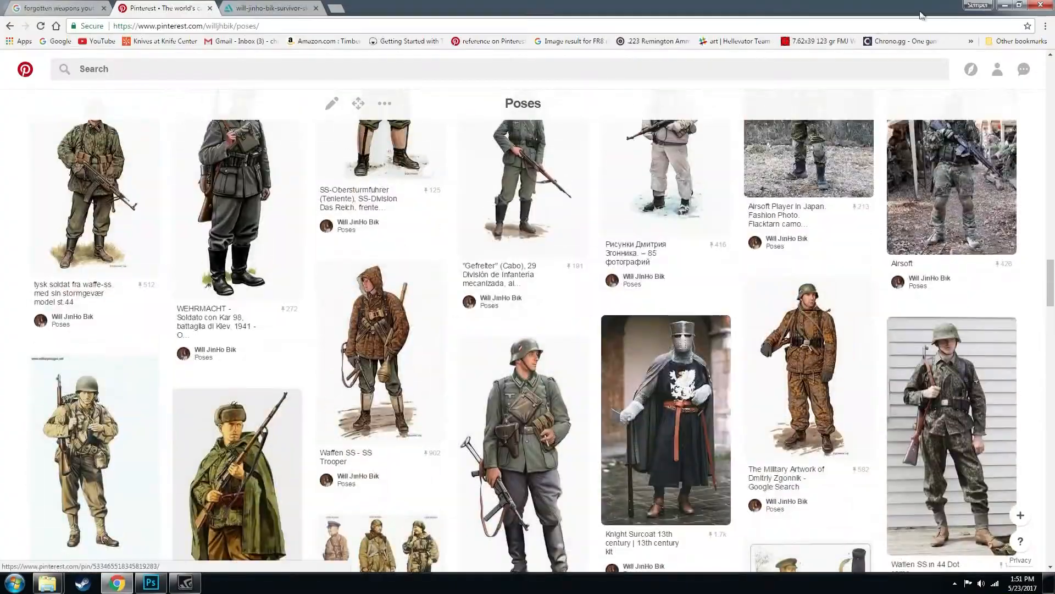
Minimize the open windows and bring the Layer 11 soldier sketch back up in Photoshop
{"action": "left_click", "coordinate": [1004, 5]}
{"action": "left_click", "coordinate": [1005, 4]}
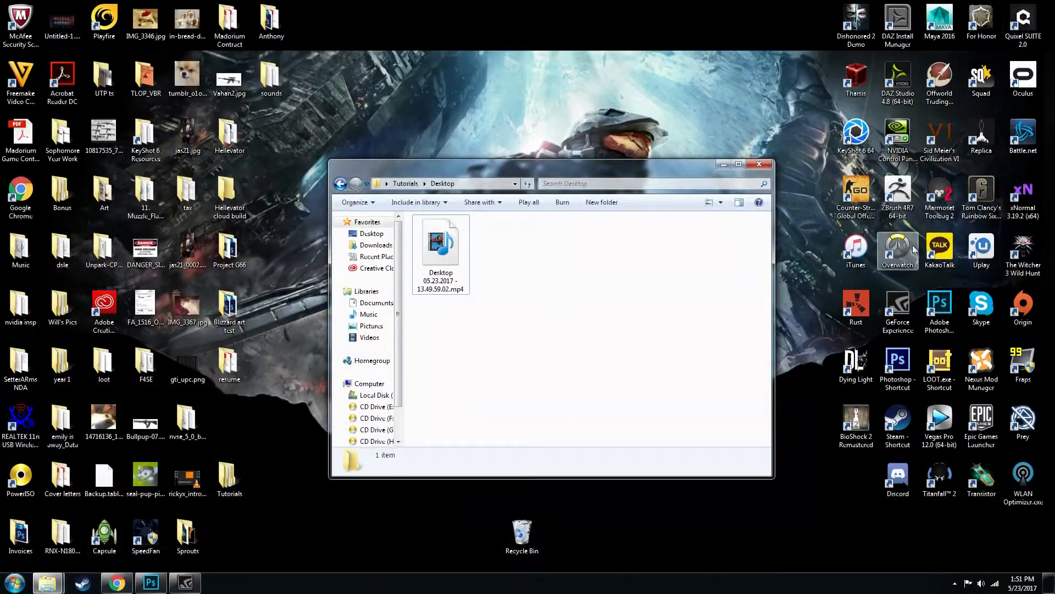
{"action": "left_click", "coordinate": [185, 581]}
{"action": "left_click", "coordinate": [151, 583]}
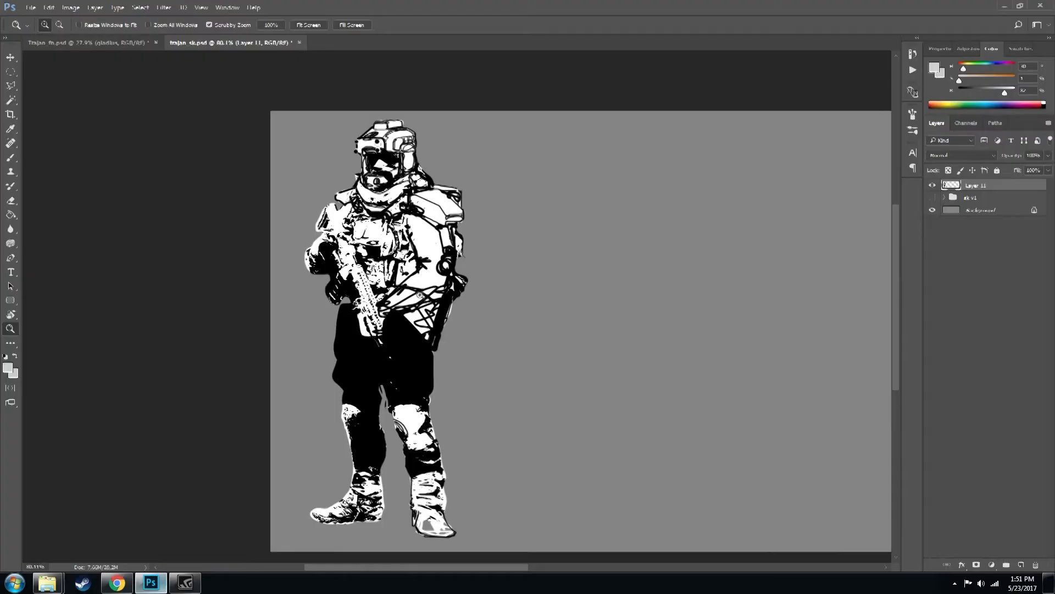
Return to the Poses board in Chrome and examine the pin of the camouflaged soldier standing against black
{"action": "left_click", "coordinate": [116, 583]}
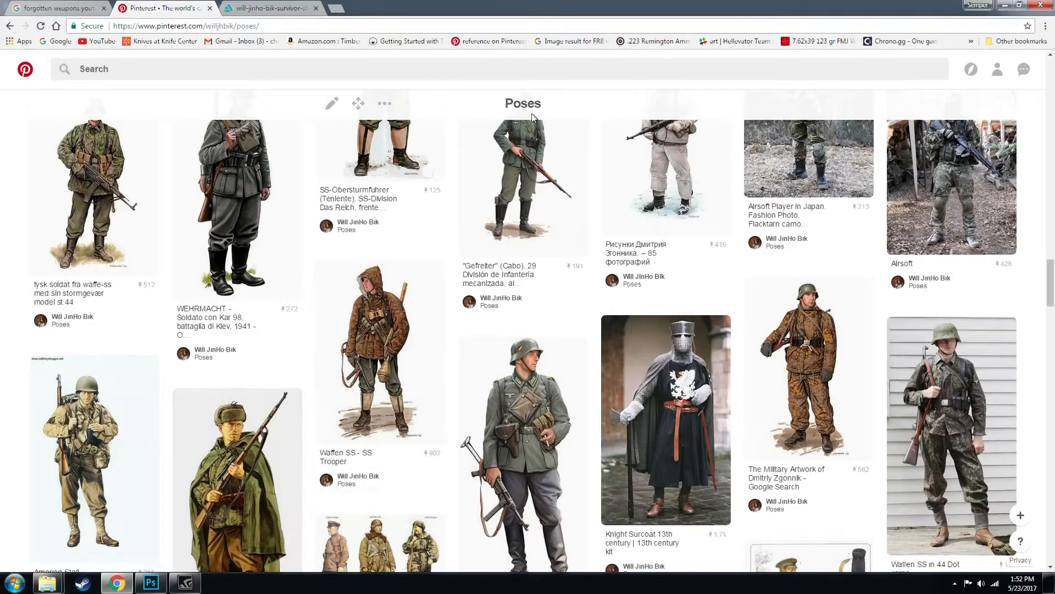
{"action": "scroll", "coordinate": [698, 261], "scroll_direction": "down", "scroll_amount": 6}
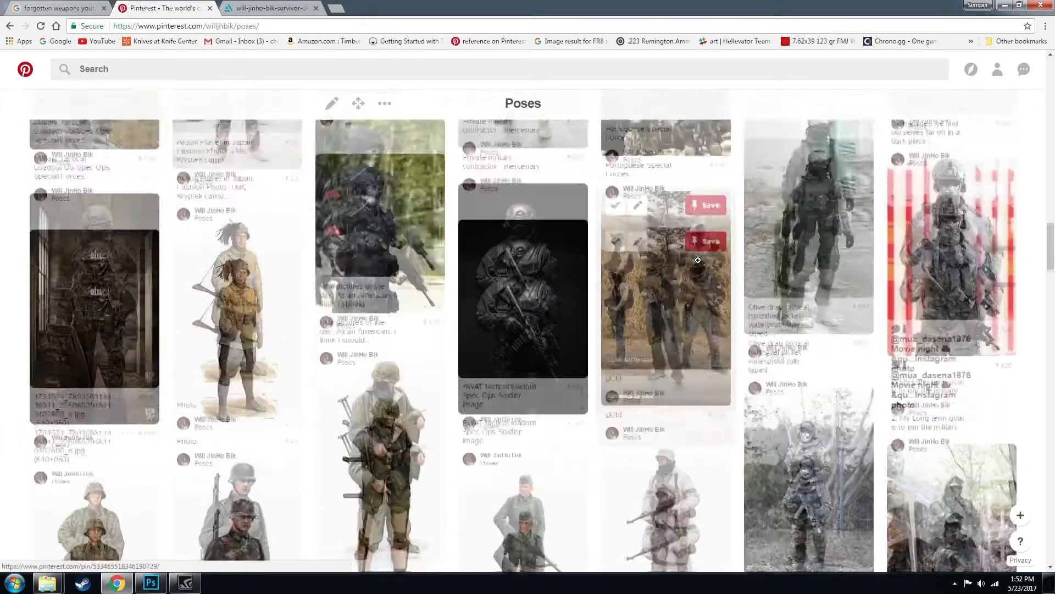
{"action": "scroll", "coordinate": [770, 307], "scroll_direction": "up", "scroll_amount": 3}
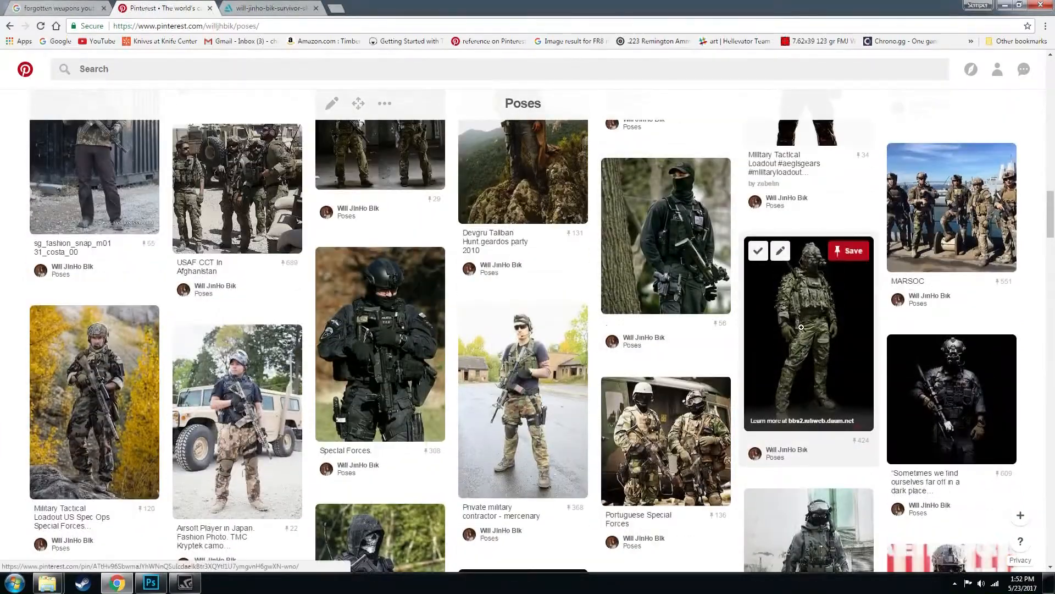
{"action": "left_click", "coordinate": [801, 327]}
{"action": "left_click", "coordinate": [943, 262]}
{"action": "scroll", "coordinate": [572, 316], "scroll_direction": "up", "scroll_amount": 3}
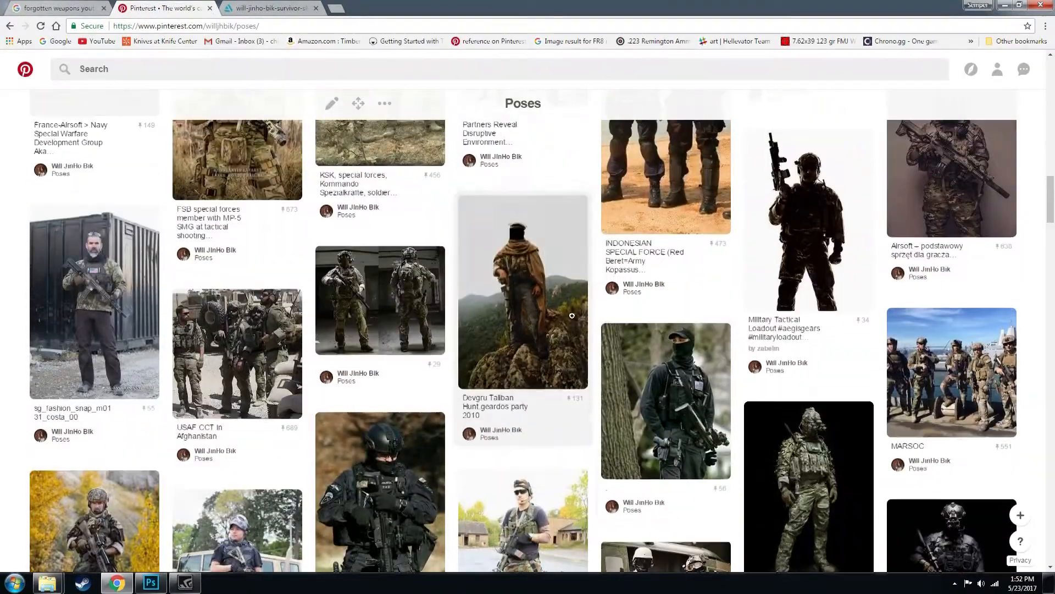
{"action": "scroll", "coordinate": [572, 316], "scroll_direction": "up", "scroll_amount": 6}
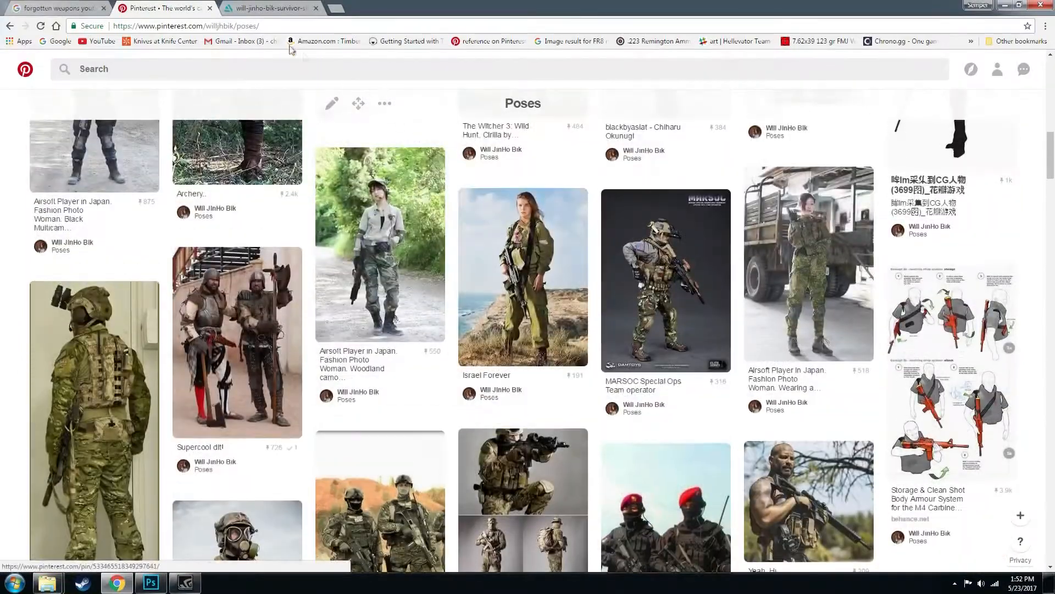
{"action": "left_click", "coordinate": [10, 26]}
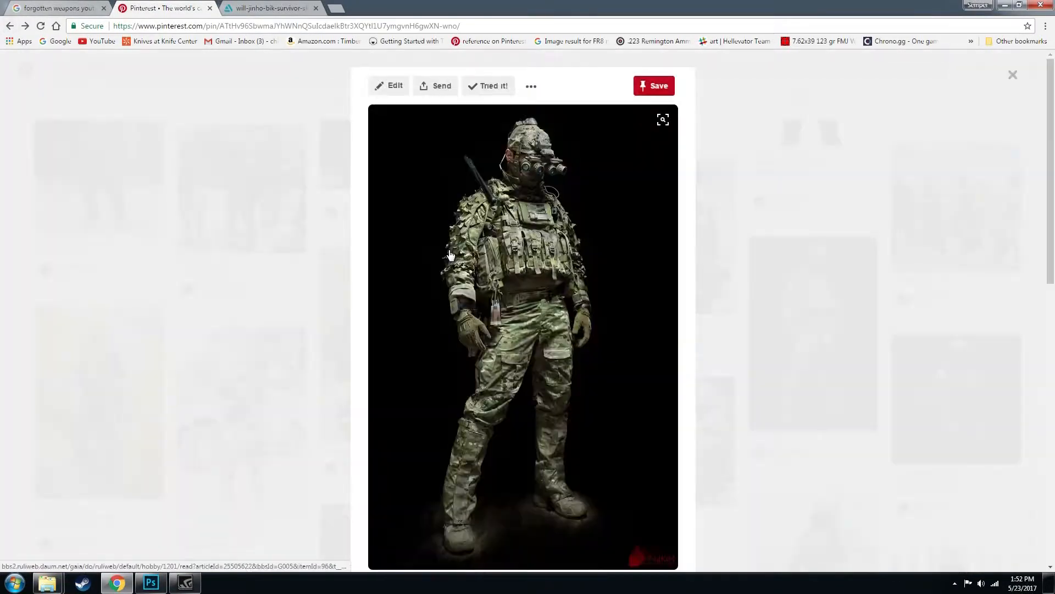
{"action": "left_click", "coordinate": [806, 208]}
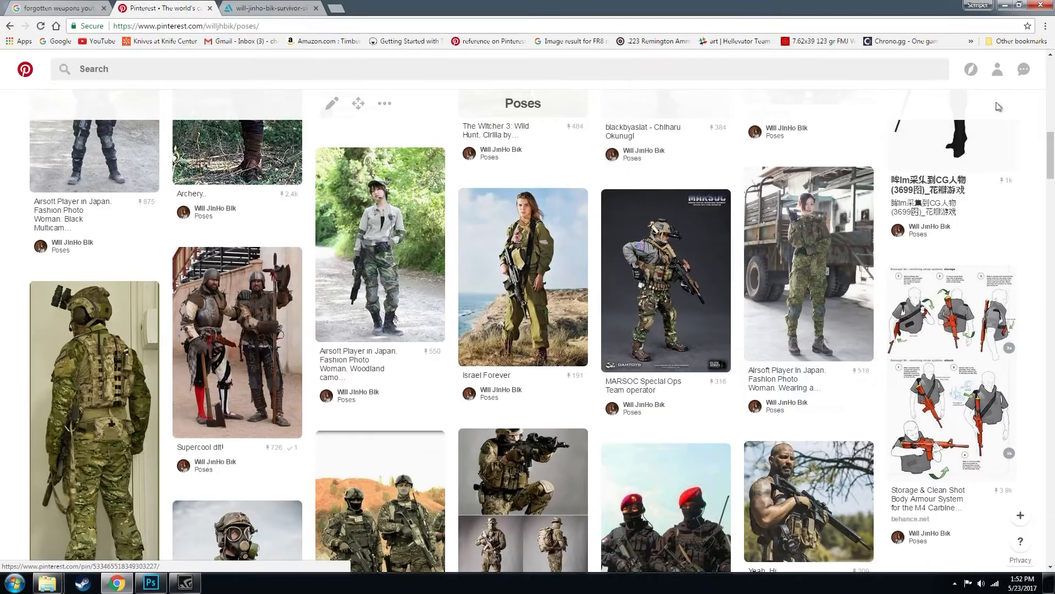
Switch to Photoshop, review the soldier sketch, and examine the coloured soldier's upper body in Trajan_fn.psd
{"action": "left_click", "coordinate": [153, 583]}
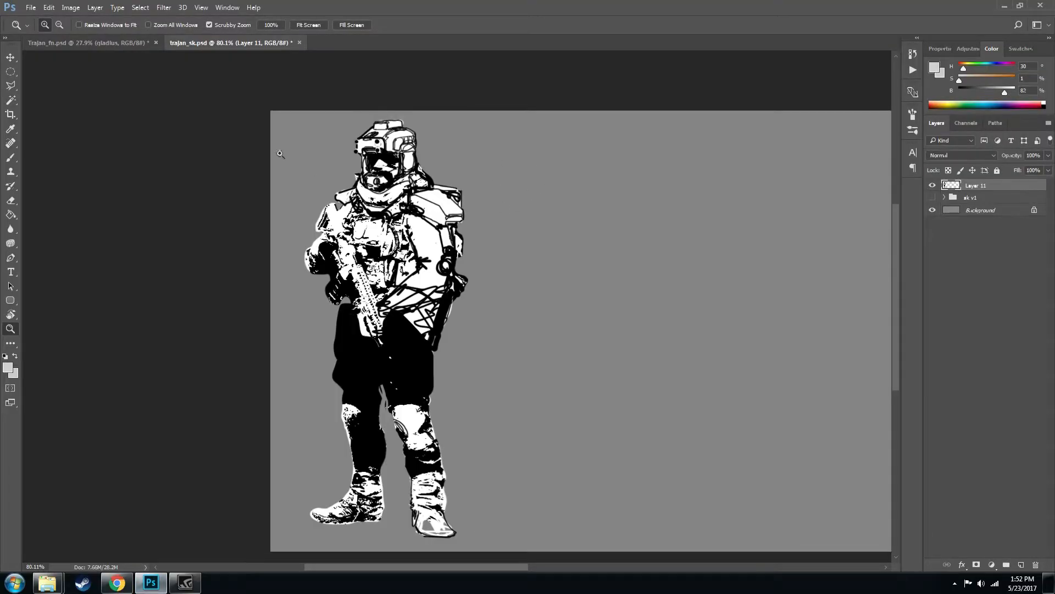
{"action": "scroll", "coordinate": [412, 260], "scroll_direction": "down", "scroll_amount": 1}
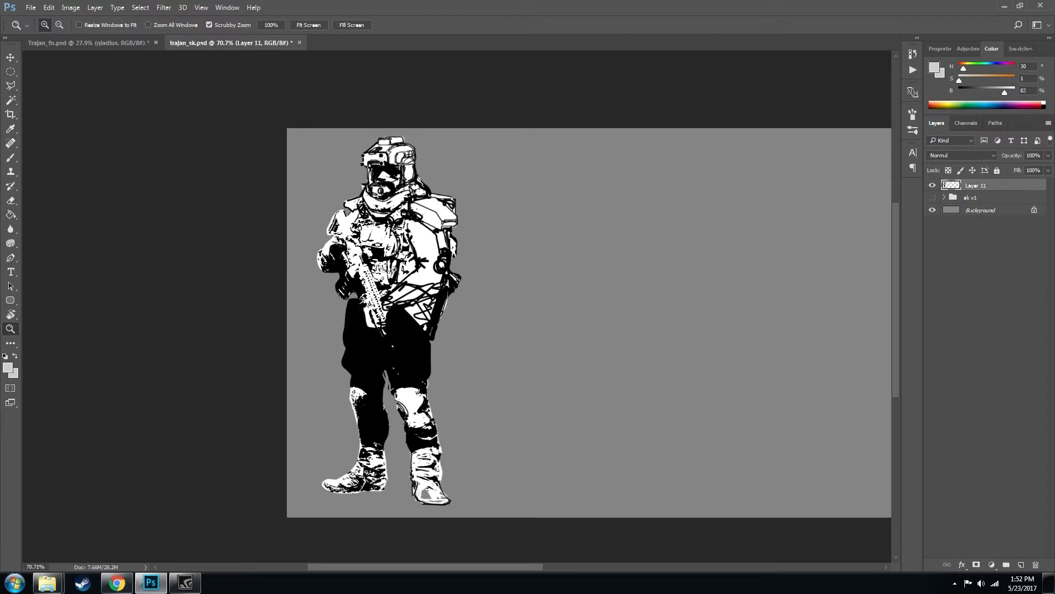
{"action": "left_click", "coordinate": [127, 43]}
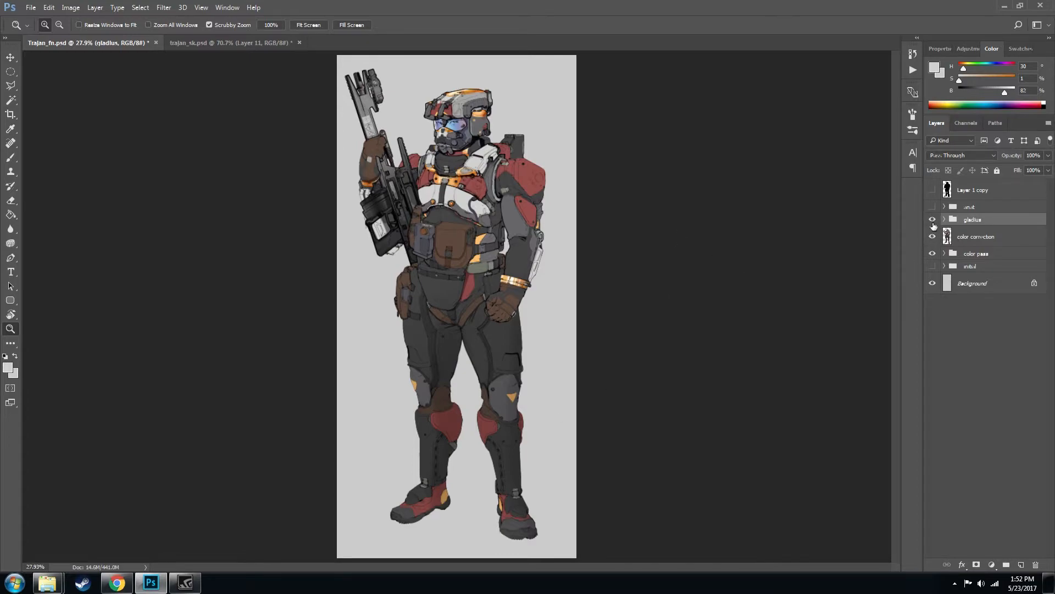
{"action": "left_click_drag", "start_coordinate": [471, 97], "coordinate": [517, 179]}
{"action": "scroll", "coordinate": [517, 179], "scroll_direction": "down", "scroll_amount": 2}
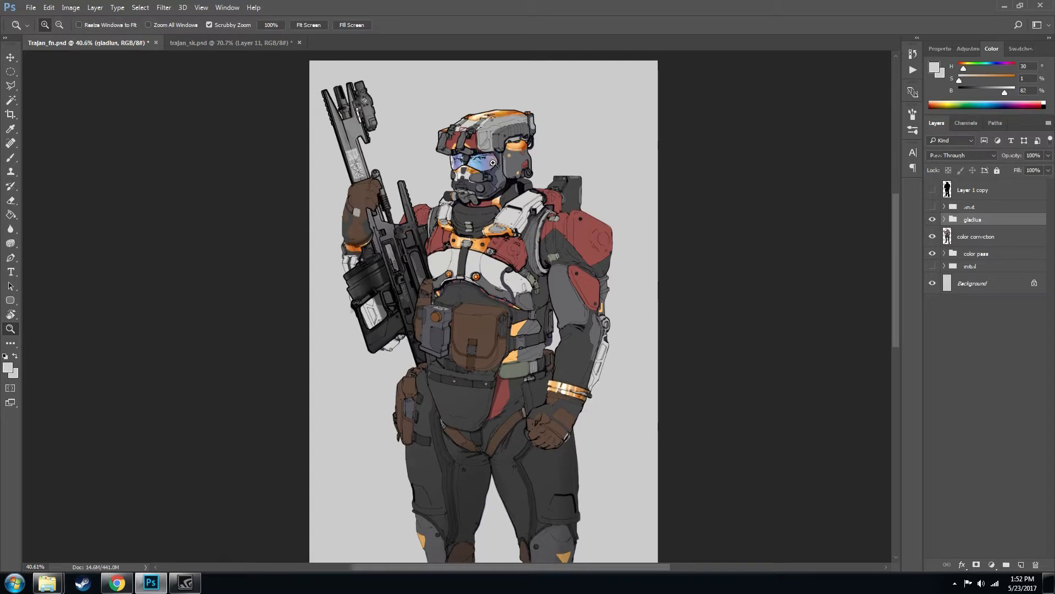
{"action": "left_click", "coordinate": [493, 163], "text": "alt"}
Switch to Chrome and enlarge the Soviet Apocalypse Survivor concept image around the head and shoulder gear
{"action": "left_click", "coordinate": [117, 583]}
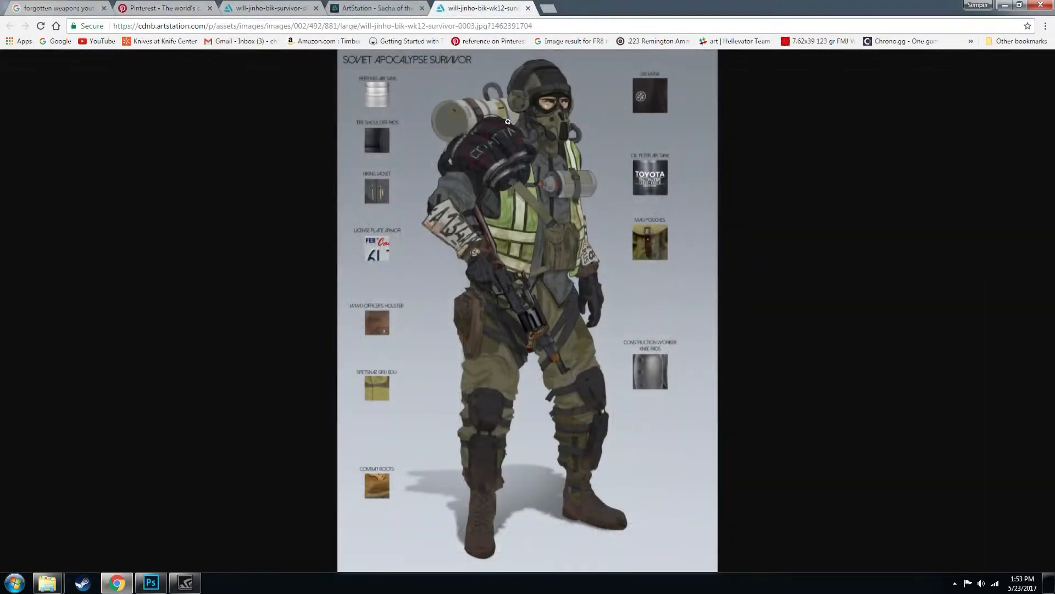
{"action": "left_click", "coordinate": [378, 100]}
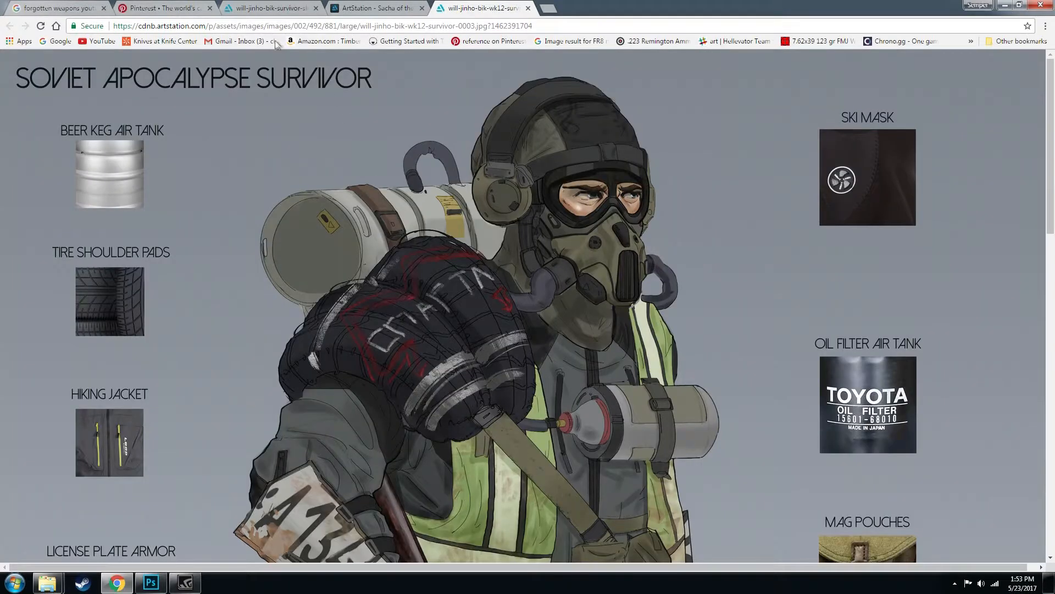
Examine the Soviet Apocalypse Survivor concept down to the combat boots, view the whole image, and close it
{"action": "scroll", "coordinate": [75, 213], "scroll_direction": "down", "scroll_amount": 1}
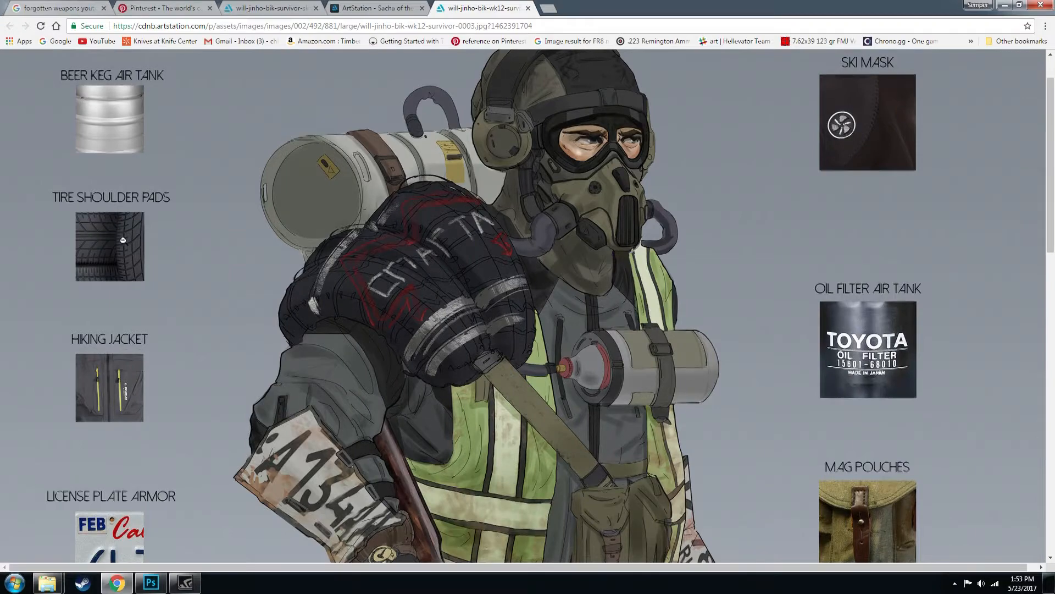
{"action": "scroll", "coordinate": [93, 290], "scroll_direction": "down", "scroll_amount": 5}
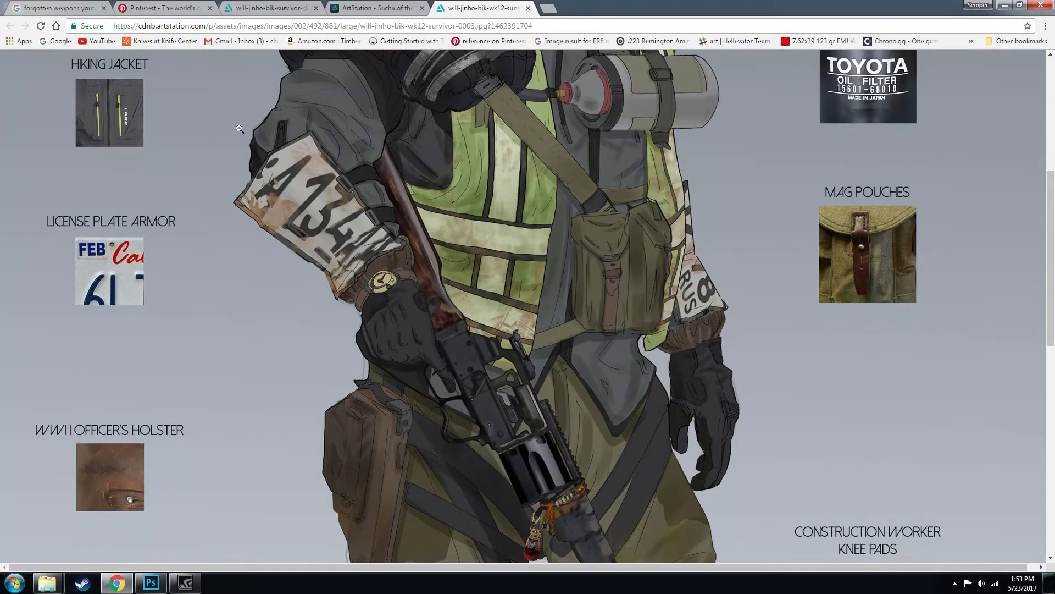
{"action": "scroll", "coordinate": [192, 297], "scroll_direction": "down", "scroll_amount": 10}
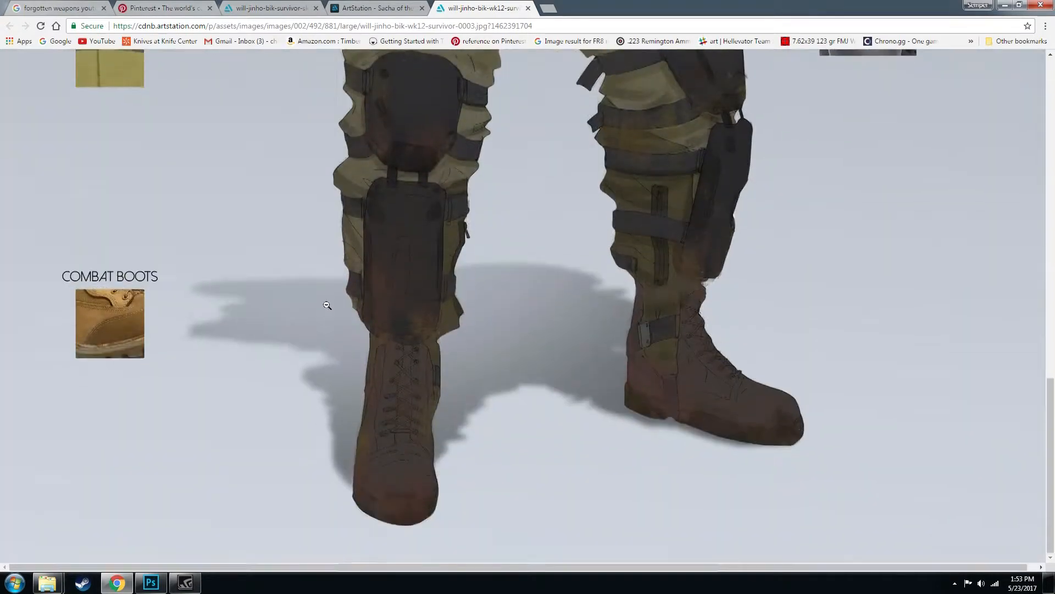
{"action": "left_click", "coordinate": [333, 302]}
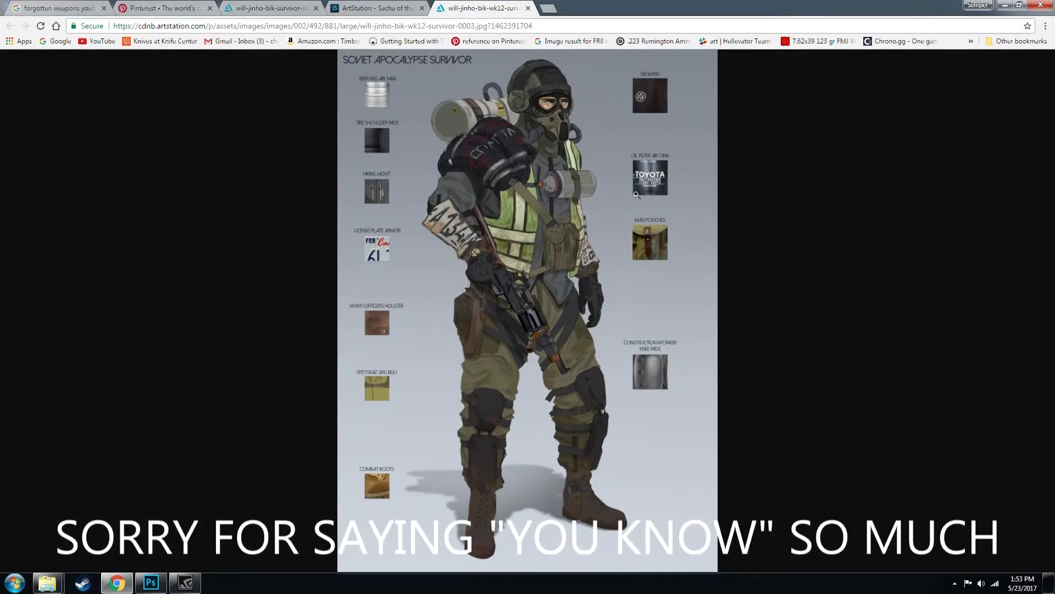
{"action": "key", "text": "ctrl+w"}
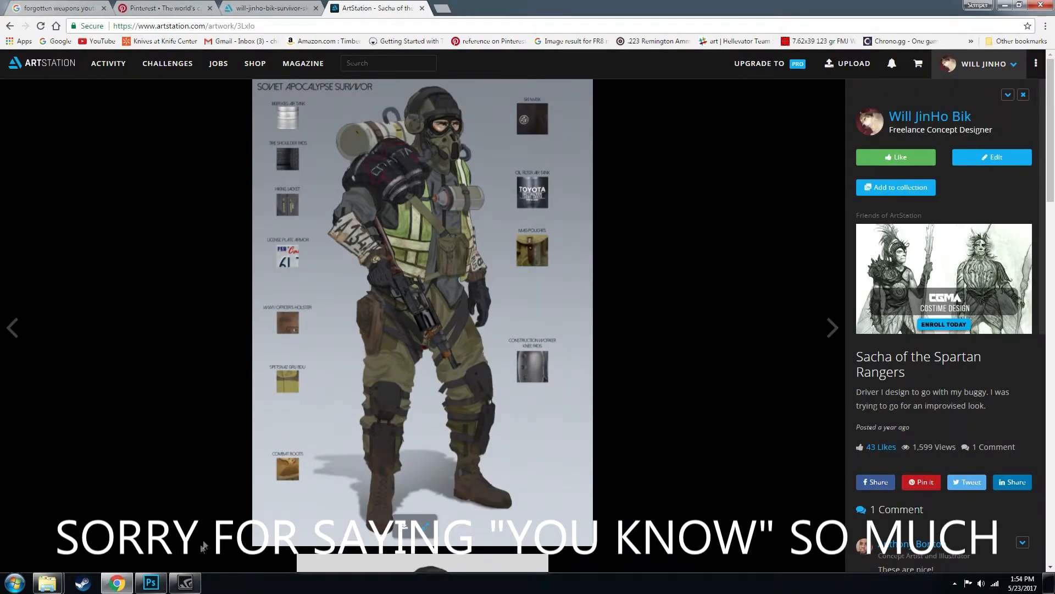
Switch to Photoshop and view the full coloured soldier in Trajan_fn.psd
{"action": "left_click", "coordinate": [161, 586]}
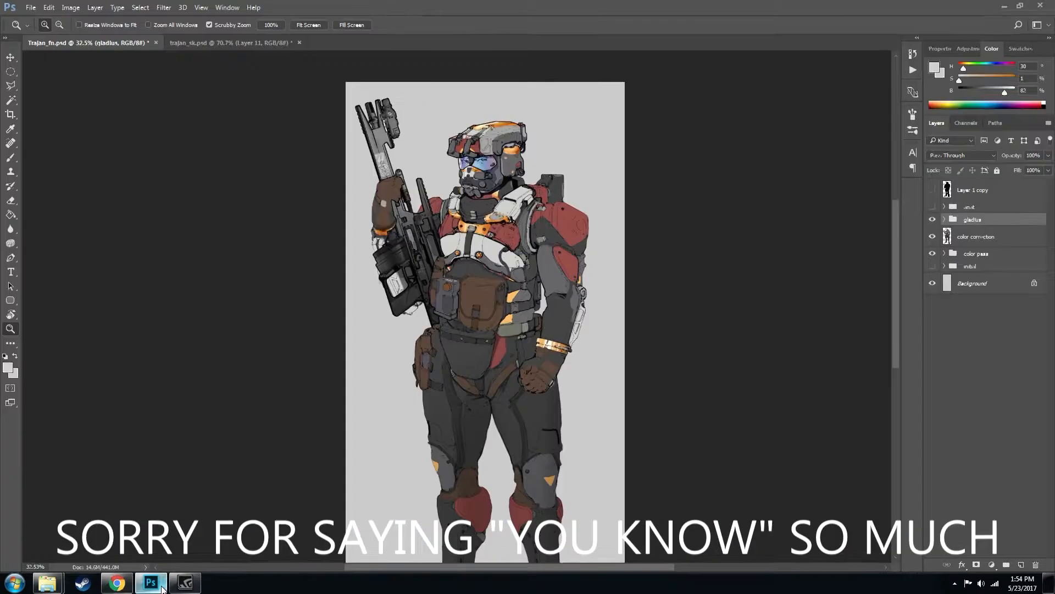
{"action": "left_click_drag", "start_coordinate": [634, 197], "coordinate": [607, 152]}
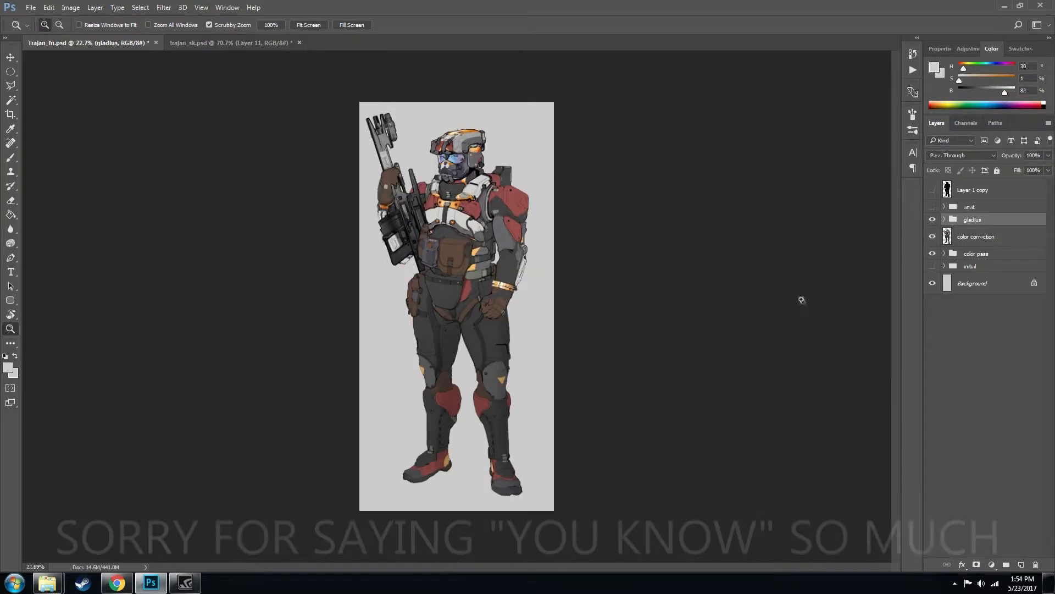
{"action": "left_click_drag", "start_coordinate": [461, 217], "coordinate": [476, 229]}
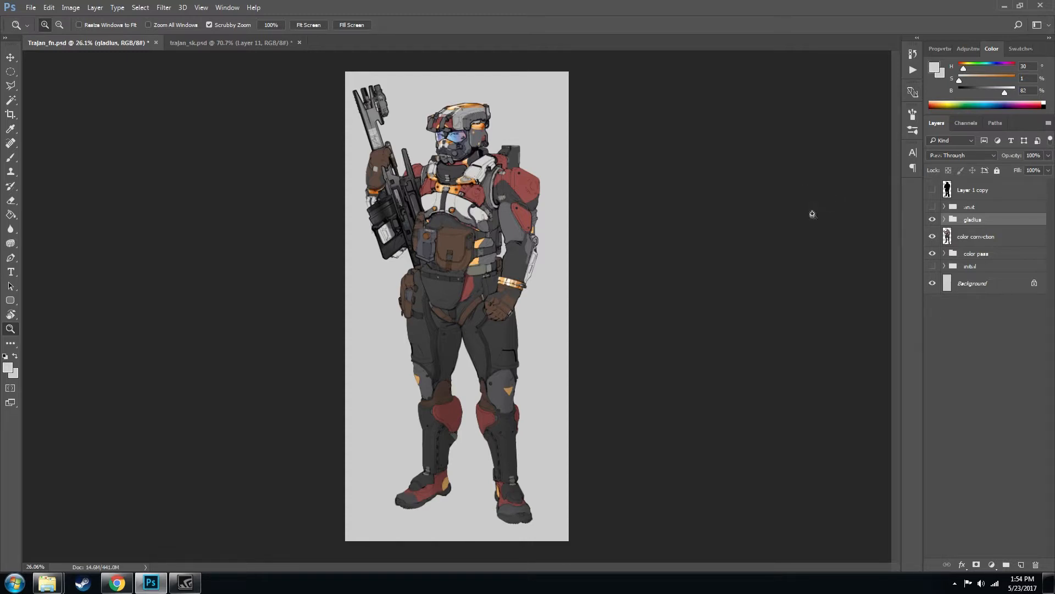
Hide the color correction layer and color pass group, then show Layer 1 of the initial sketch group at 100% opacity
{"action": "left_click", "coordinate": [932, 237]}
{"action": "left_click", "coordinate": [932, 253]}
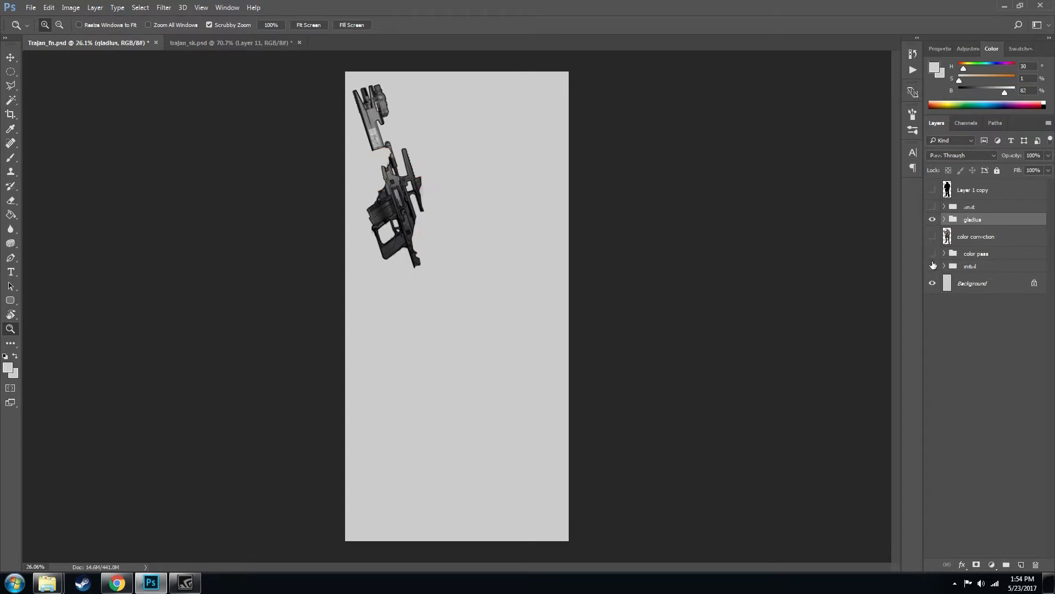
{"action": "left_click", "coordinate": [944, 266]}
{"action": "left_click", "coordinate": [933, 304]}
{"action": "left_click", "coordinate": [933, 306]}
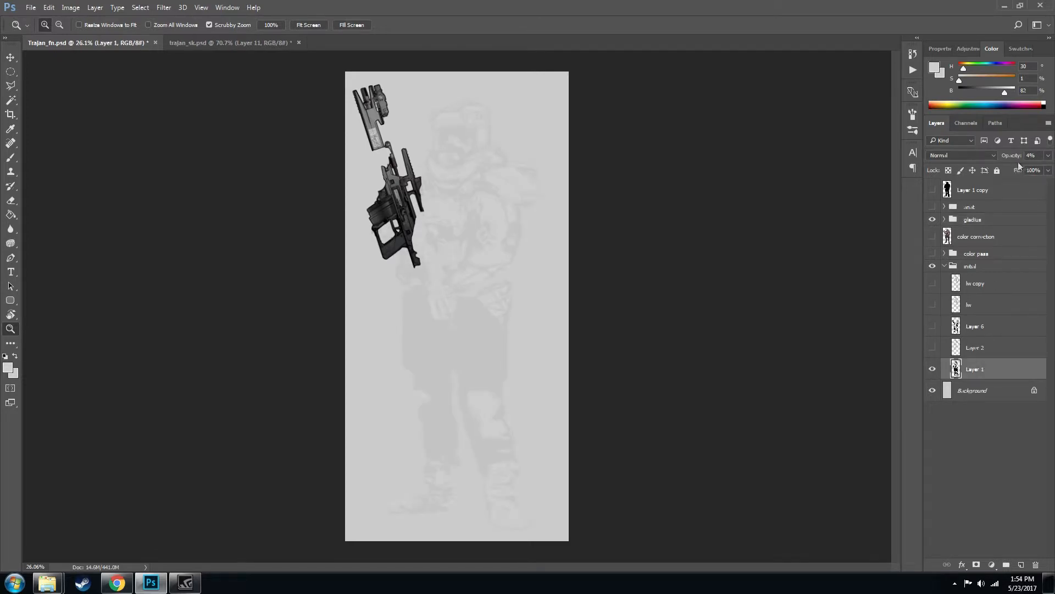
{"action": "left_click_drag", "start_coordinate": [1015, 159], "coordinate": [1019, 158]}
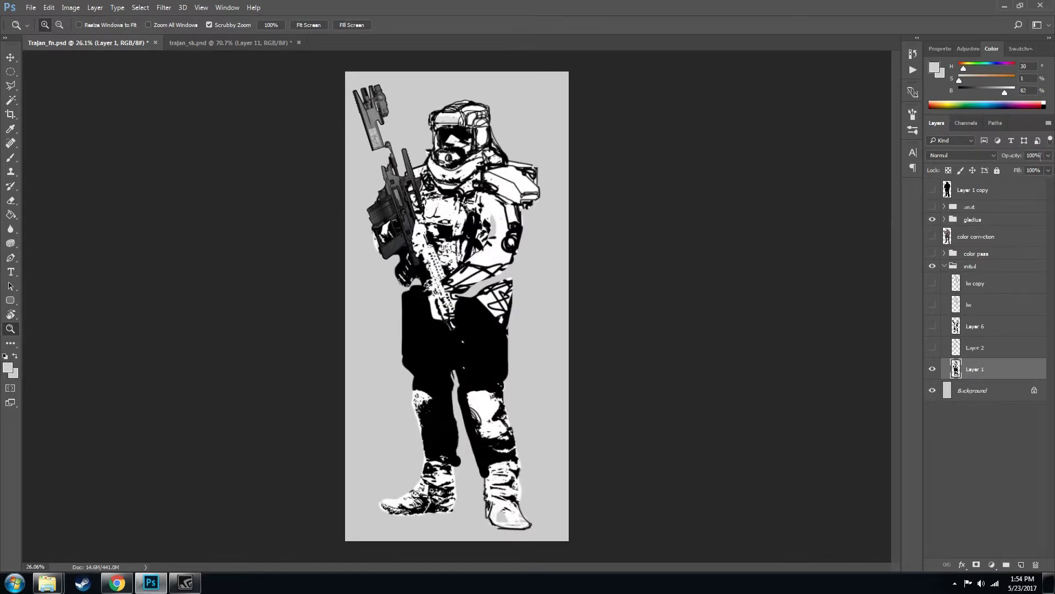
Hide the gladius weapon group and show the red anatomy overlay over the black-and-white soldier sketch
{"action": "left_click", "coordinate": [932, 220]}
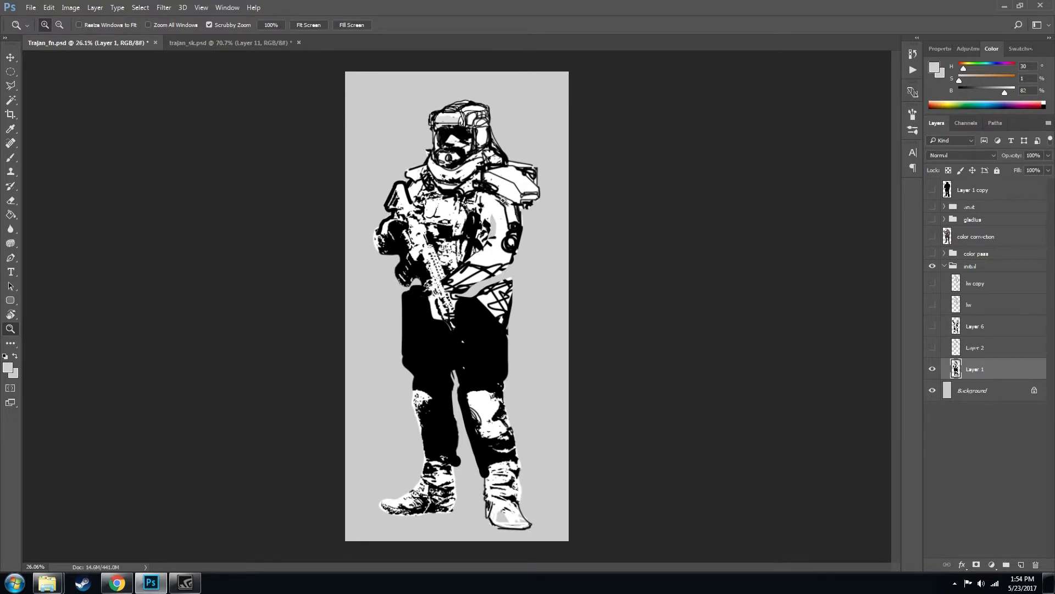
{"action": "left_click", "coordinate": [934, 207]}
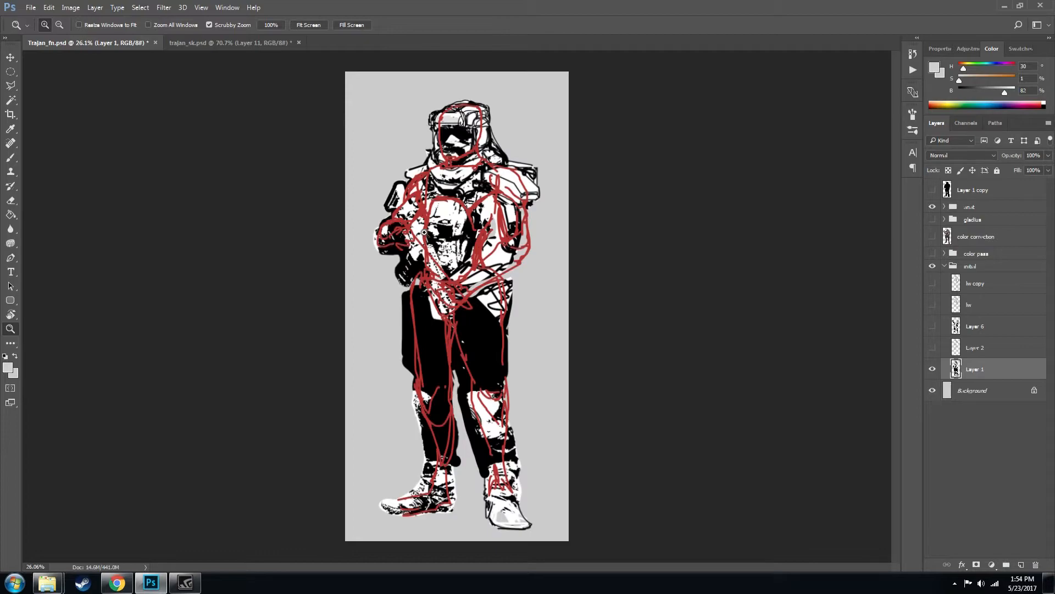
{"action": "left_click_drag", "start_coordinate": [454, 232], "coordinate": [474, 210]}
{"action": "mouse_move", "coordinate": [495, 257]}
{"action": "left_mouse_down"}
{"action": "mouse_move", "coordinate": [472, 218]}
{"action": "mouse_move", "coordinate": [491, 237]}
{"action": "left_mouse_up"}
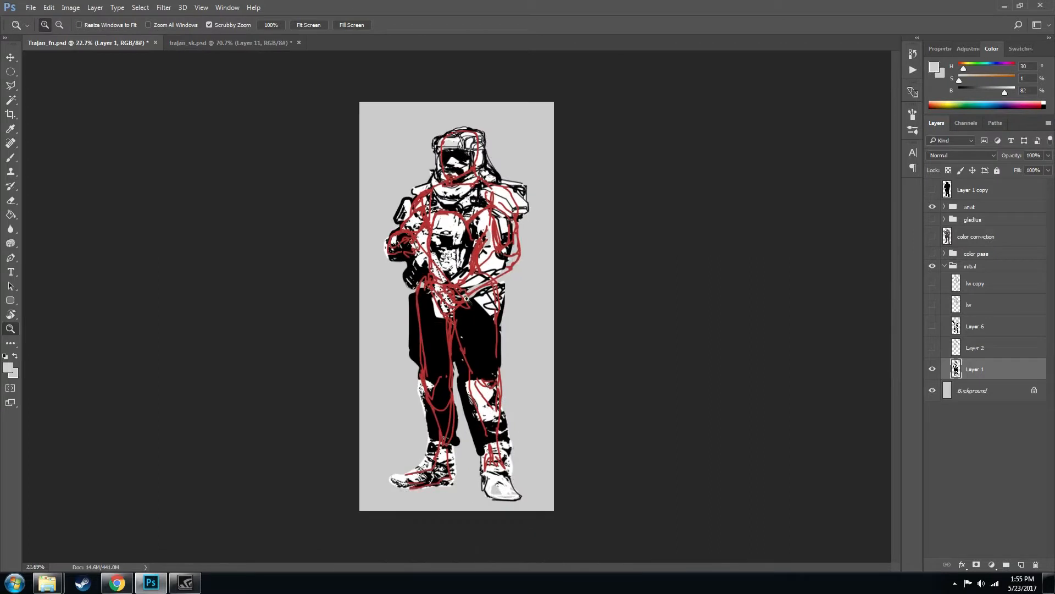
Switch to the Poses board in Chrome, view the AOR2 camo airsoft player pin, and browse the other pose references
{"action": "left_click", "coordinate": [117, 583]}
{"action": "left_click", "coordinate": [191, 8]}
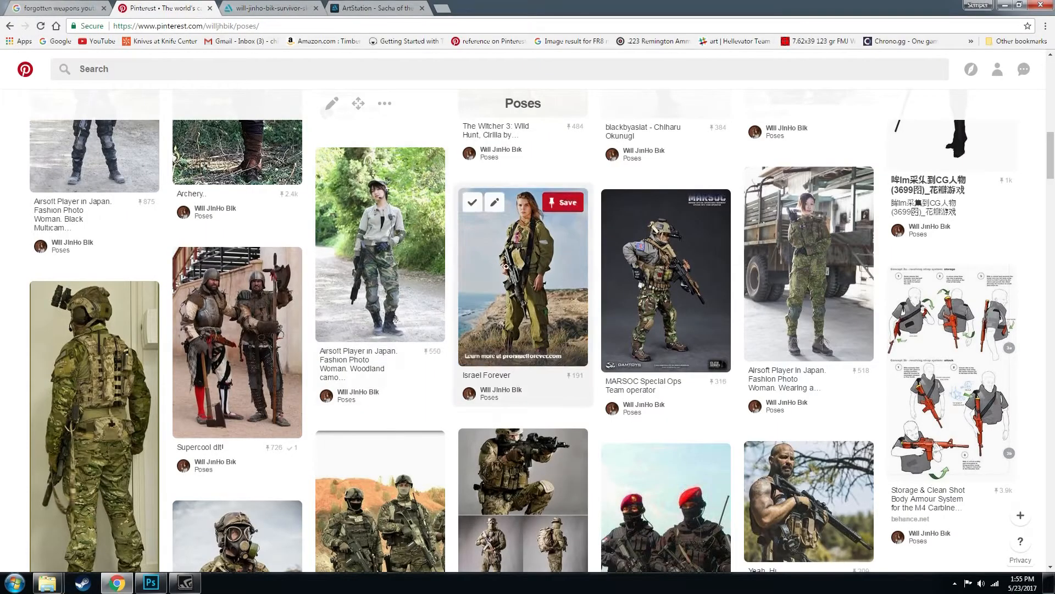
{"action": "scroll", "coordinate": [578, 297], "scroll_direction": "up", "scroll_amount": 10}
{"action": "scroll", "coordinate": [578, 297], "scroll_direction": "down", "scroll_amount": 15}
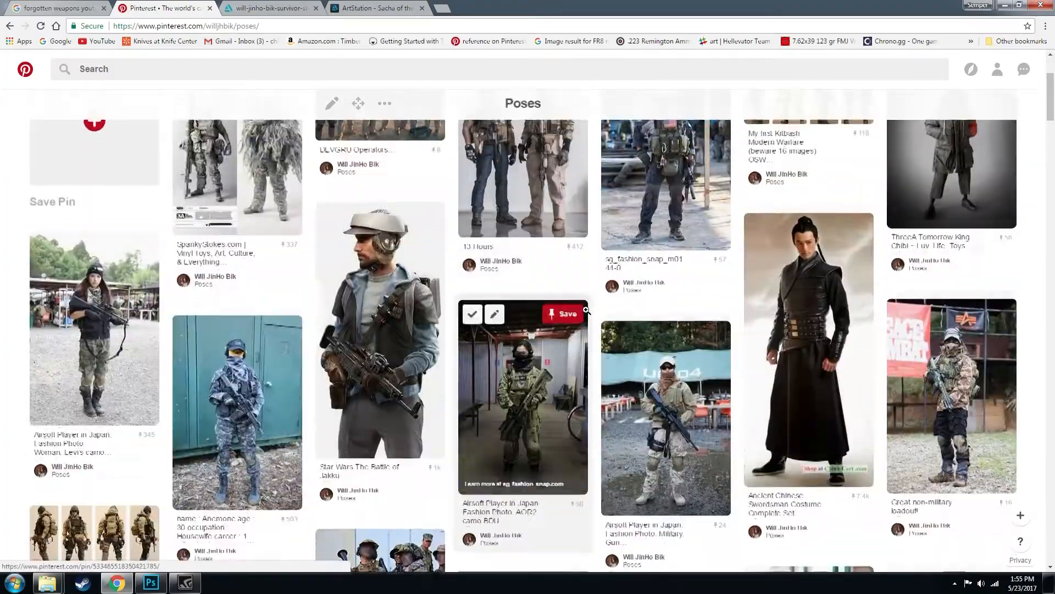
{"action": "scroll", "coordinate": [556, 276], "scroll_direction": "up", "scroll_amount": 4}
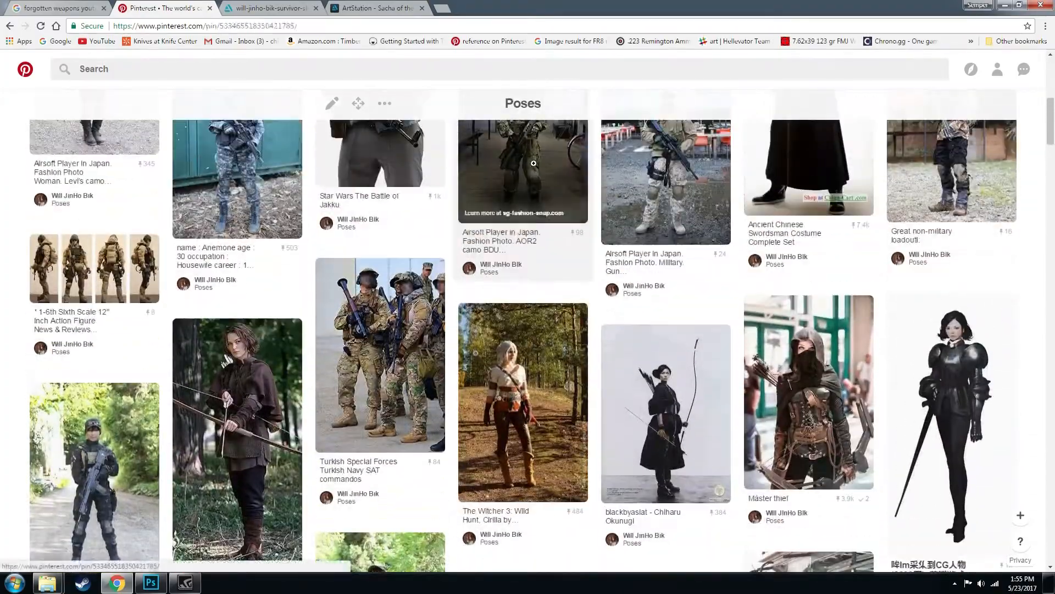
{"action": "left_click", "coordinate": [556, 276]}
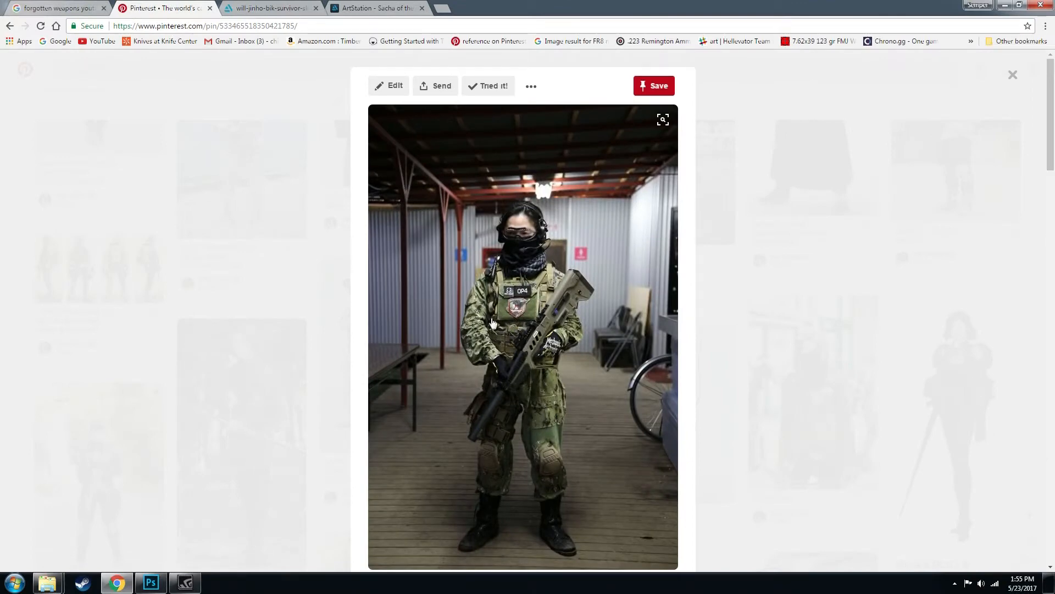
{"action": "left_click", "coordinate": [770, 228]}
{"action": "scroll", "coordinate": [765, 219], "scroll_direction": "down", "scroll_amount": 4}
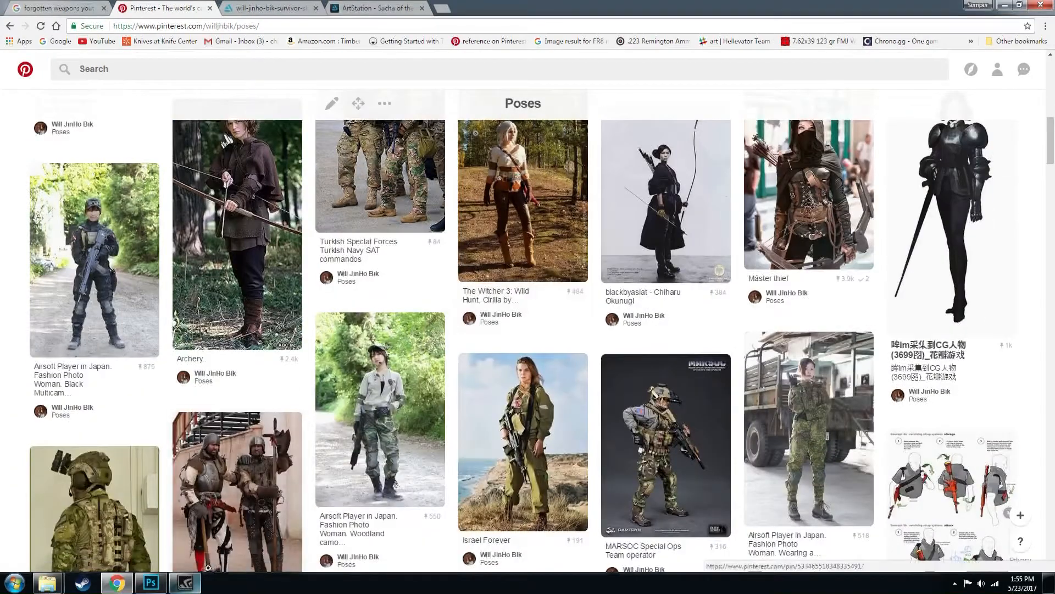
Back in Photoshop, hide the red anatomy overlay, show Layer 2 at 99% opacity, and compare it with and without Layer 1
{"action": "left_click", "coordinate": [151, 583]}
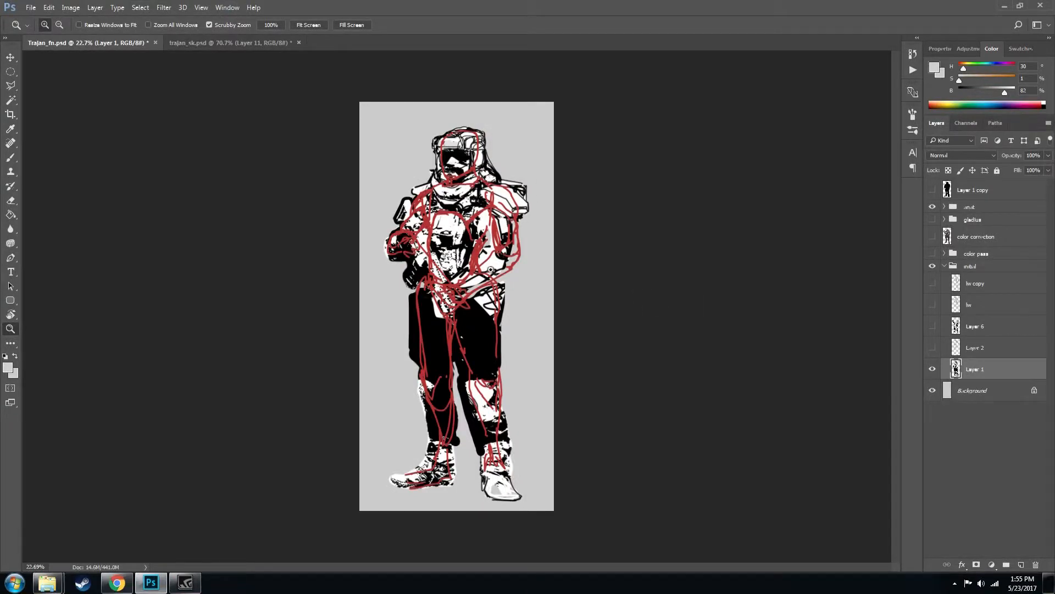
{"action": "left_click", "coordinate": [933, 207]}
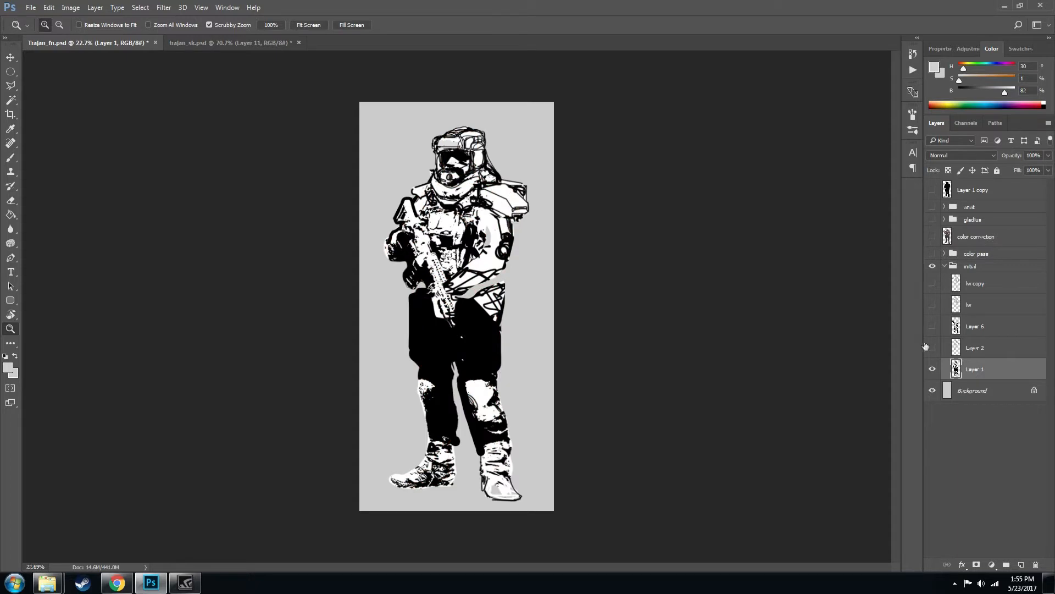
{"action": "left_click", "coordinate": [933, 348]}
{"action": "left_click", "coordinate": [977, 351]}
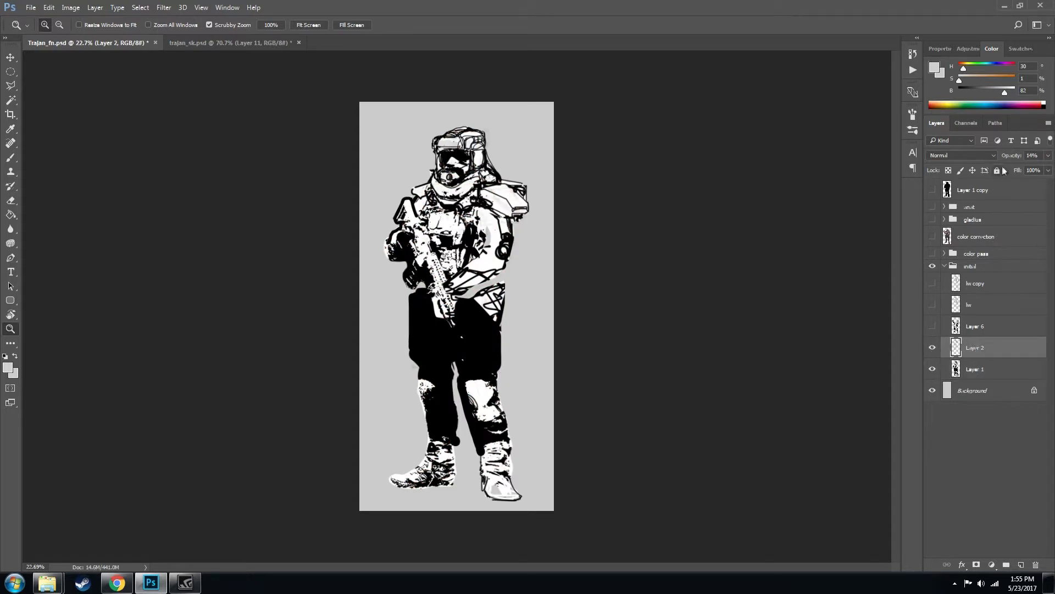
{"action": "left_click_drag", "start_coordinate": [1007, 158], "coordinate": [1047, 158]}
{"action": "left_click", "coordinate": [933, 370]}
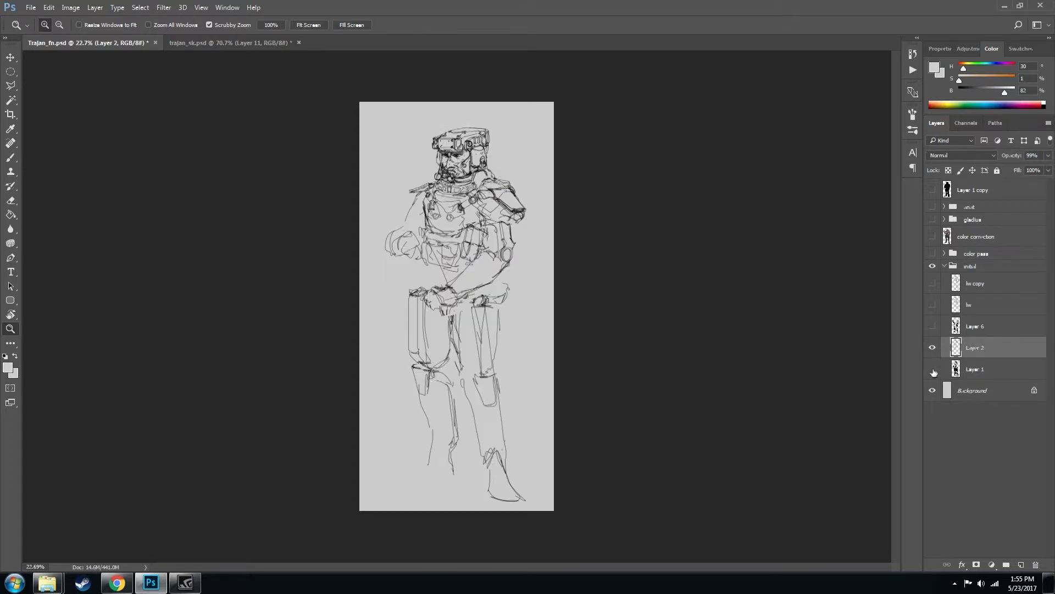
{"action": "left_click", "coordinate": [933, 369]}
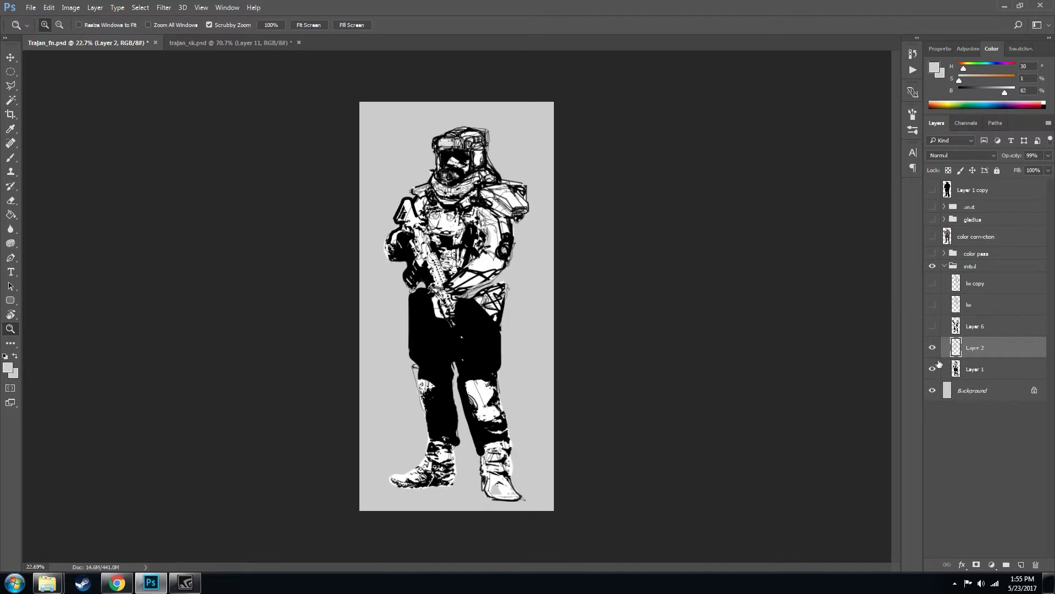
Lower Layer 1's opacity to 11% and inspect the Layer 2 line sketch over it
{"action": "left_click", "coordinate": [988, 364]}
{"action": "left_click_drag", "start_coordinate": [1007, 163], "coordinate": [1016, 160]}
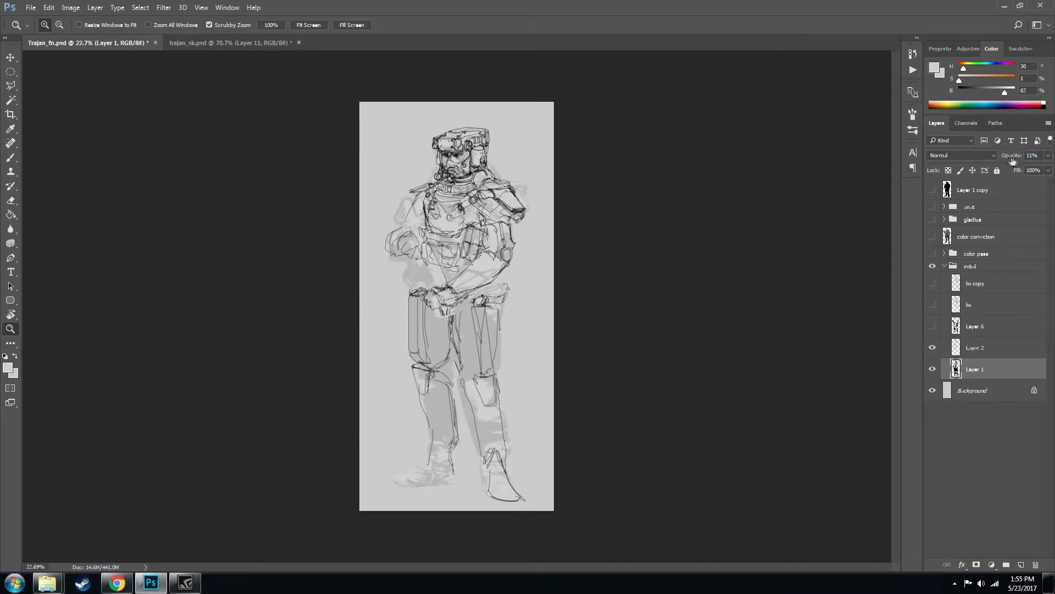
{"action": "left_click_drag", "start_coordinate": [448, 154], "coordinate": [486, 173]}
{"action": "left_click_drag", "start_coordinate": [513, 225], "coordinate": [494, 185]}
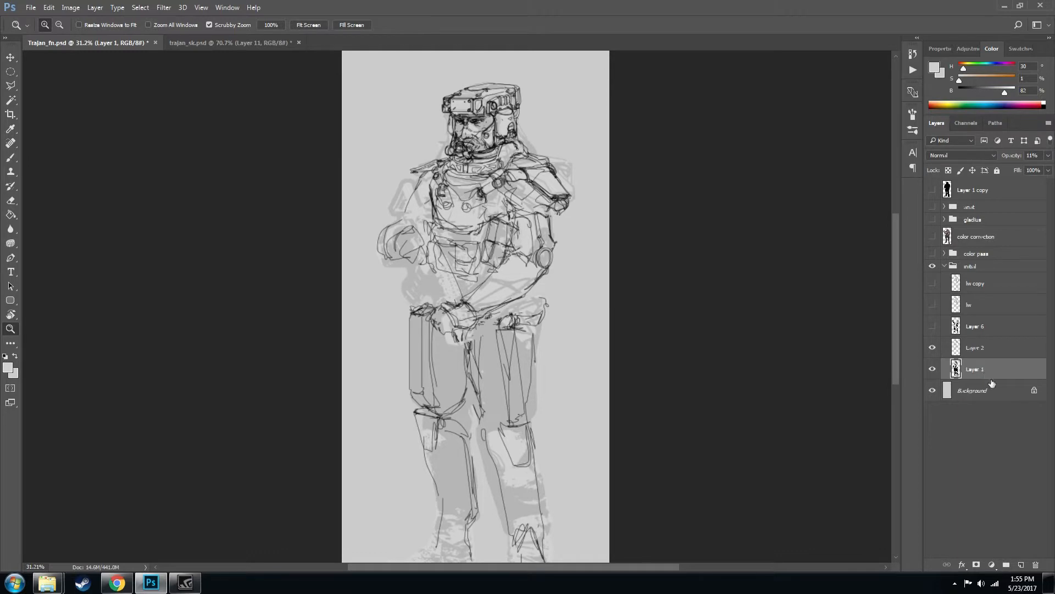
{"action": "left_click_drag", "start_coordinate": [551, 379], "coordinate": [593, 314]}
{"action": "left_click_drag", "start_coordinate": [587, 405], "coordinate": [579, 412]}
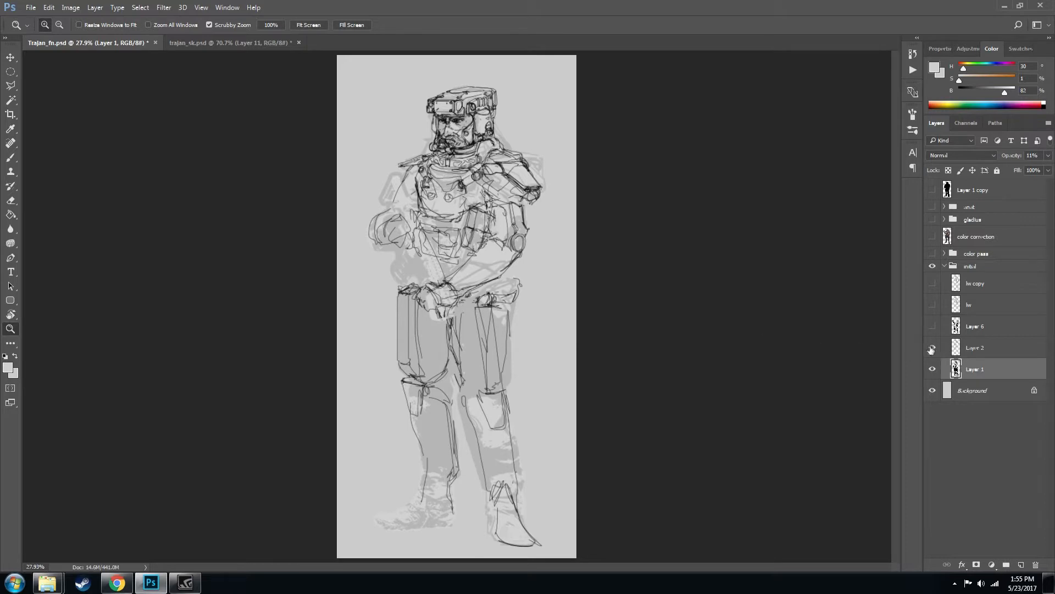
Hide Layer 2, show the Layer 6 pose sketch, and raise its opacity to about 88%
{"action": "left_click", "coordinate": [933, 348]}
{"action": "left_click", "coordinate": [933, 326]}
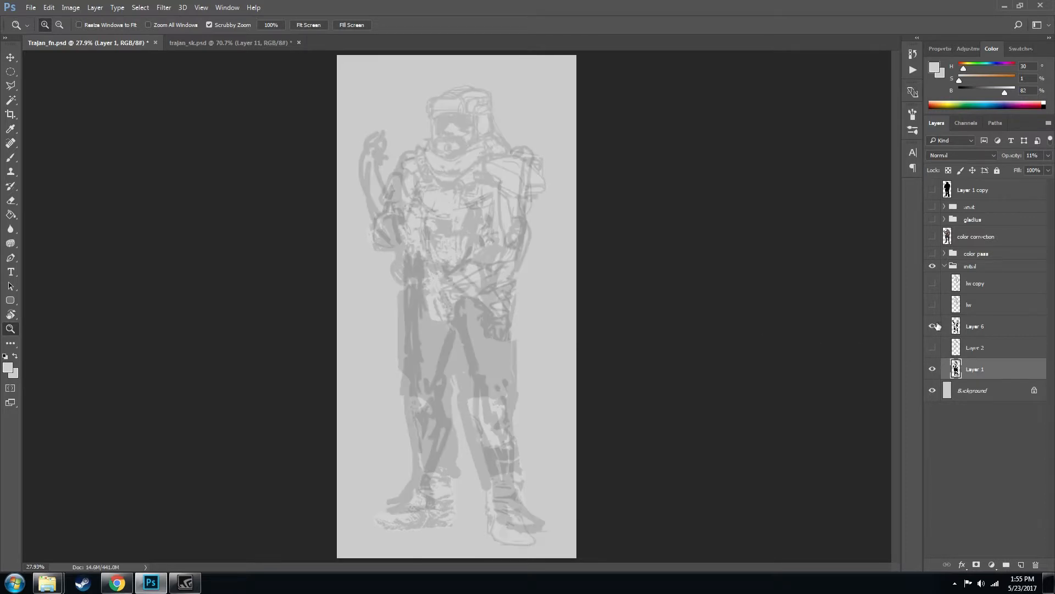
{"action": "left_click", "coordinate": [981, 333]}
{"action": "left_click_drag", "start_coordinate": [1008, 158], "coordinate": [1011, 158]}
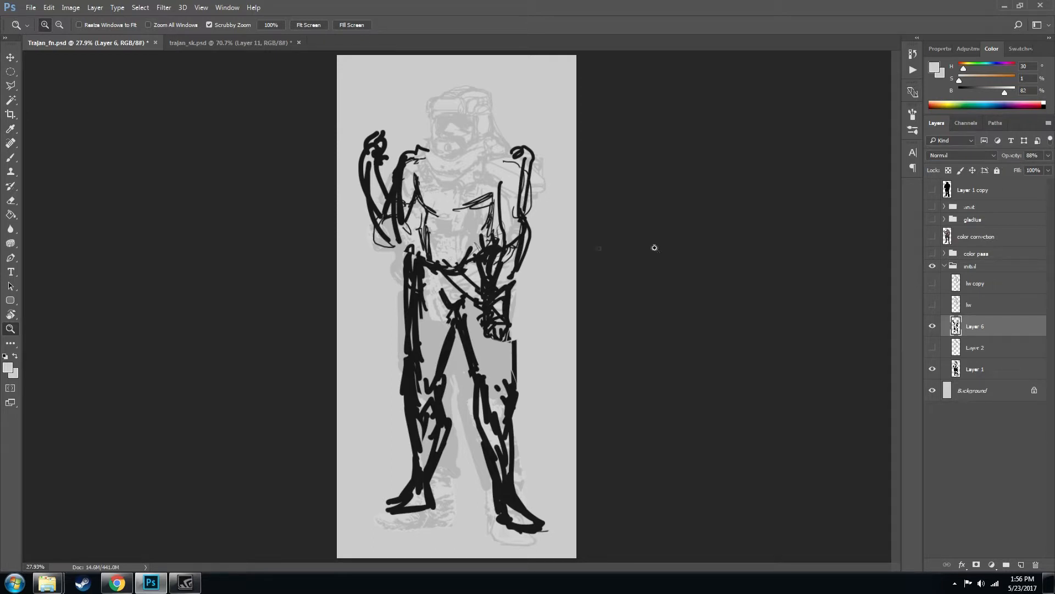
{"action": "left_click_drag", "start_coordinate": [1010, 160], "coordinate": [1014, 160]}
Hide Layer 6 and Layer 1, and show the lw layer with the soldier's clean line art
{"action": "left_click", "coordinate": [932, 326]}
{"action": "left_click", "coordinate": [933, 305]}
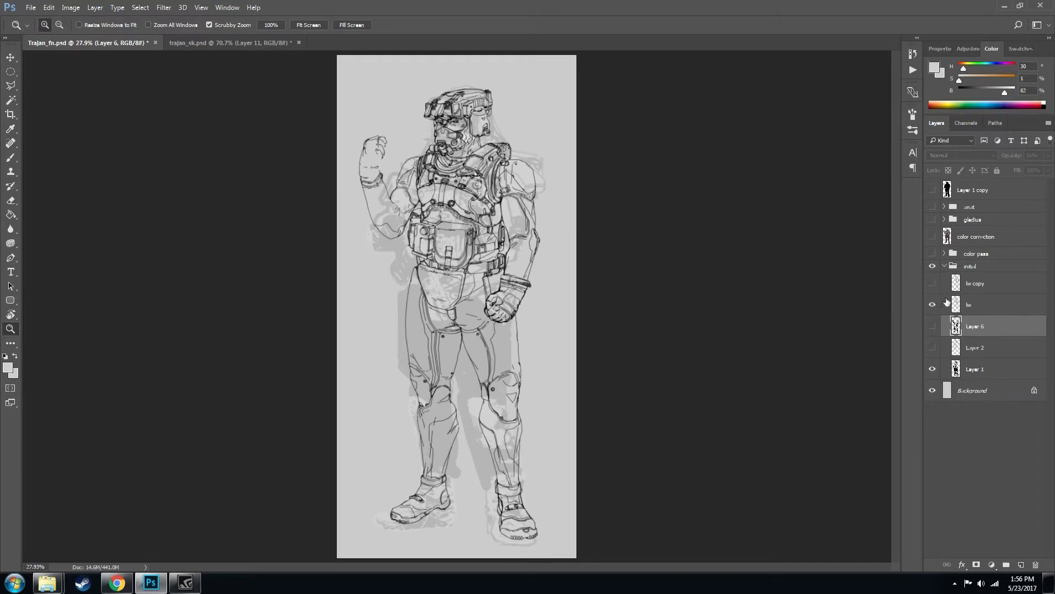
{"action": "left_click", "coordinate": [932, 368]}
Examine the soldier's line art up close, from the legs and boots up to the vest, mask and helmet
{"action": "key", "text": "ctrl+plus"}
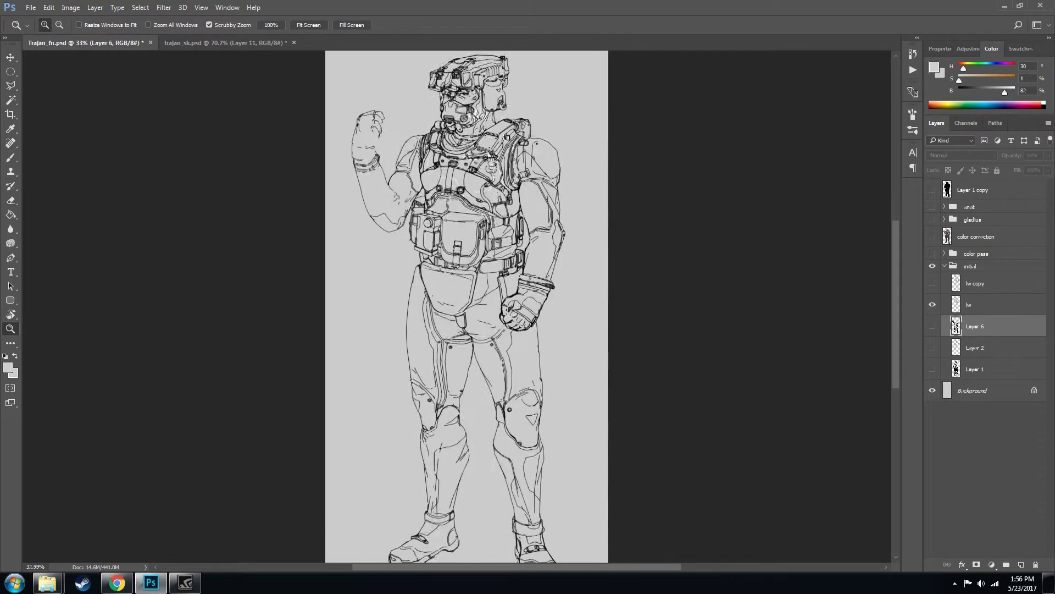
{"action": "scroll", "coordinate": [467, 303], "scroll_direction": "down", "scroll_amount": 5}
{"action": "scroll", "coordinate": [461, 261], "scroll_direction": "up", "scroll_amount": 5}
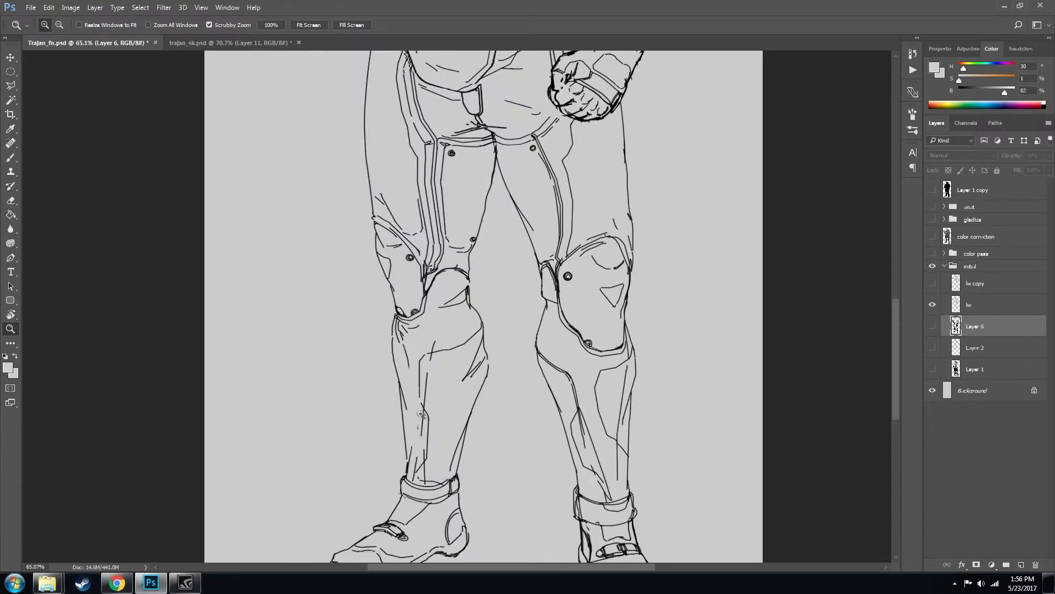
{"action": "scroll", "coordinate": [463, 283], "scroll_direction": "down", "scroll_amount": 3}
{"action": "scroll", "coordinate": [463, 283], "scroll_direction": "up", "scroll_amount": 10}
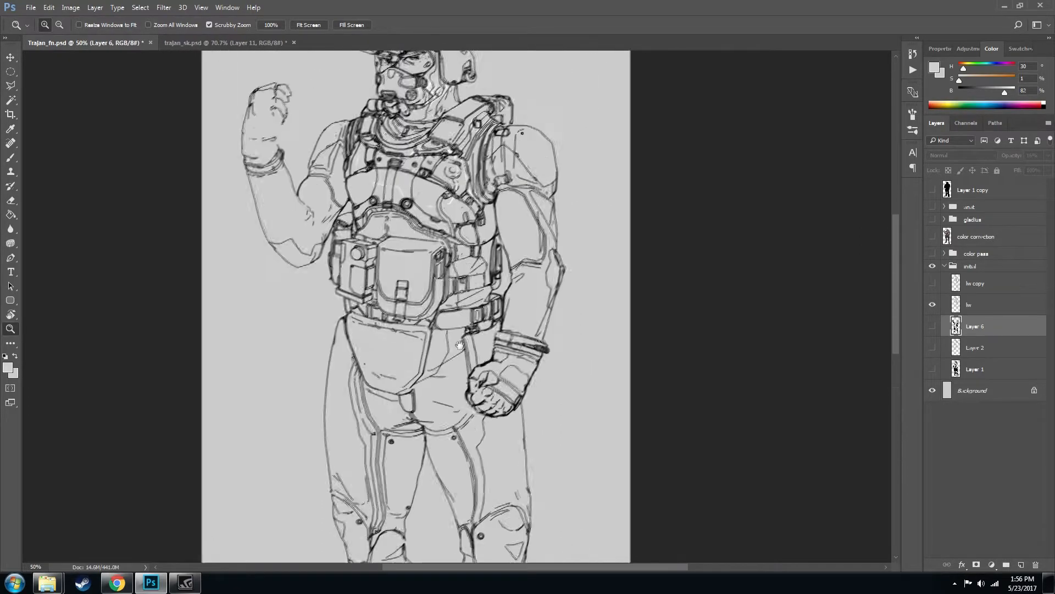
{"action": "scroll", "coordinate": [431, 299], "scroll_direction": "up", "scroll_amount": 2}
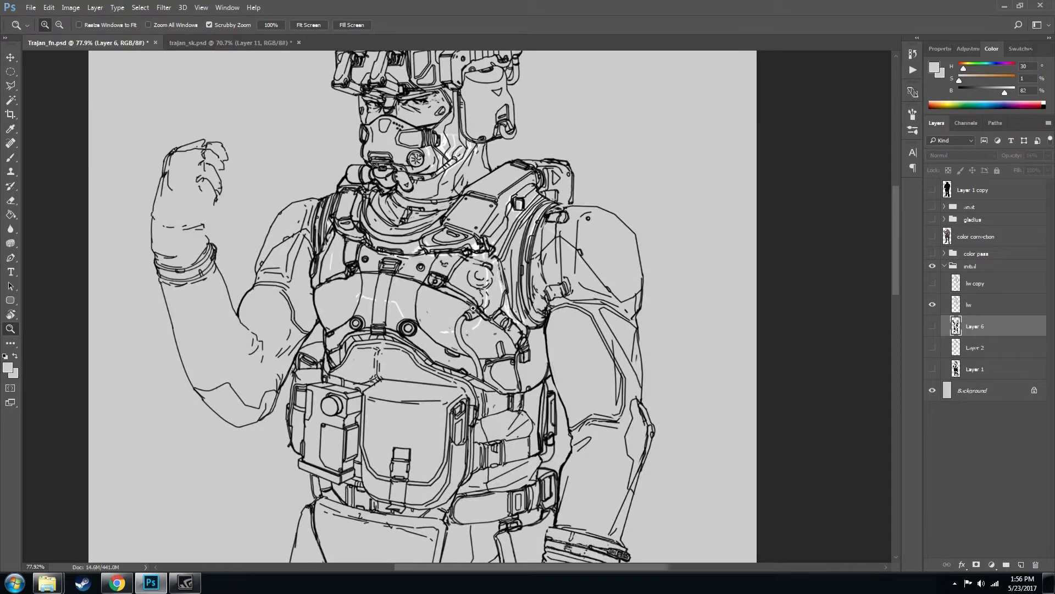
{"action": "scroll", "coordinate": [471, 310], "scroll_direction": "down", "scroll_amount": 2}
{"action": "scroll", "coordinate": [514, 259], "scroll_direction": "up", "scroll_amount": 2}
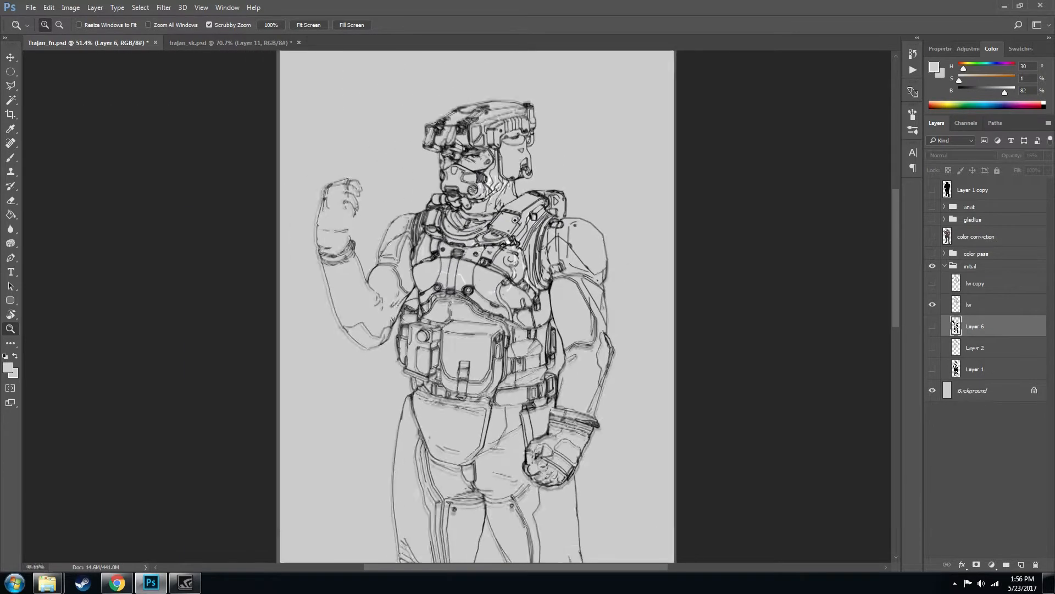
Show Layer 2, hide the lw line art, and examine the rough soldier sketch from the helmet and face down to the legs
{"action": "left_click", "coordinate": [932, 347]}
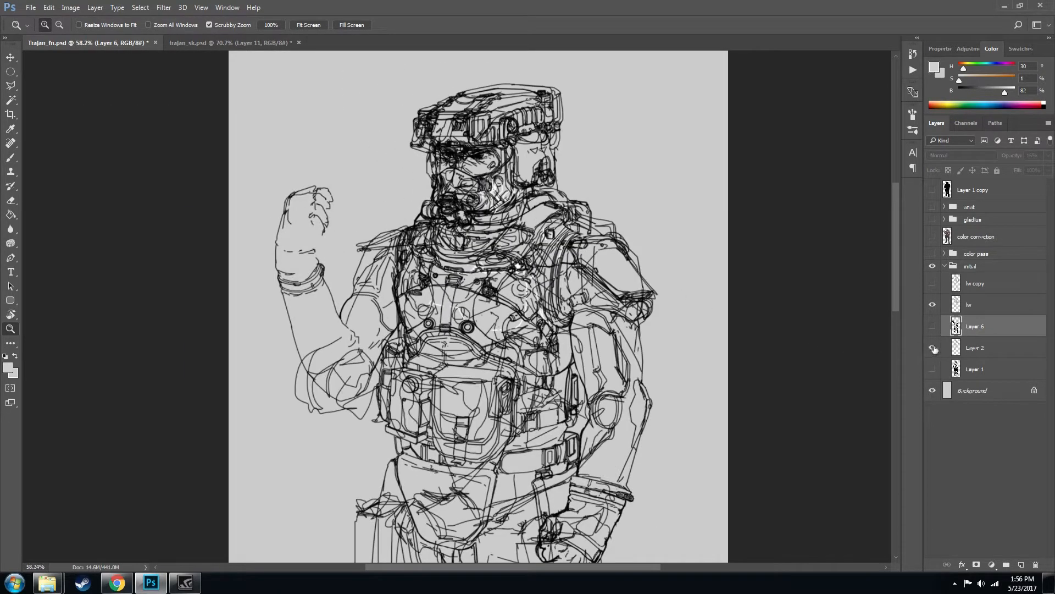
{"action": "left_click", "coordinate": [933, 305]}
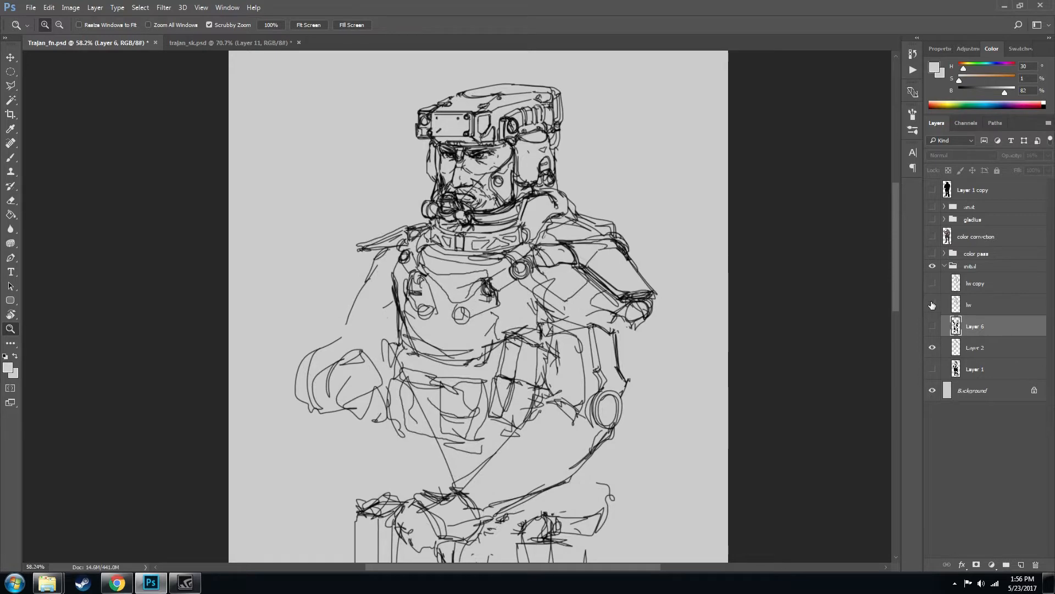
{"action": "scroll", "coordinate": [494, 154], "scroll_direction": "up", "scroll_amount": 5}
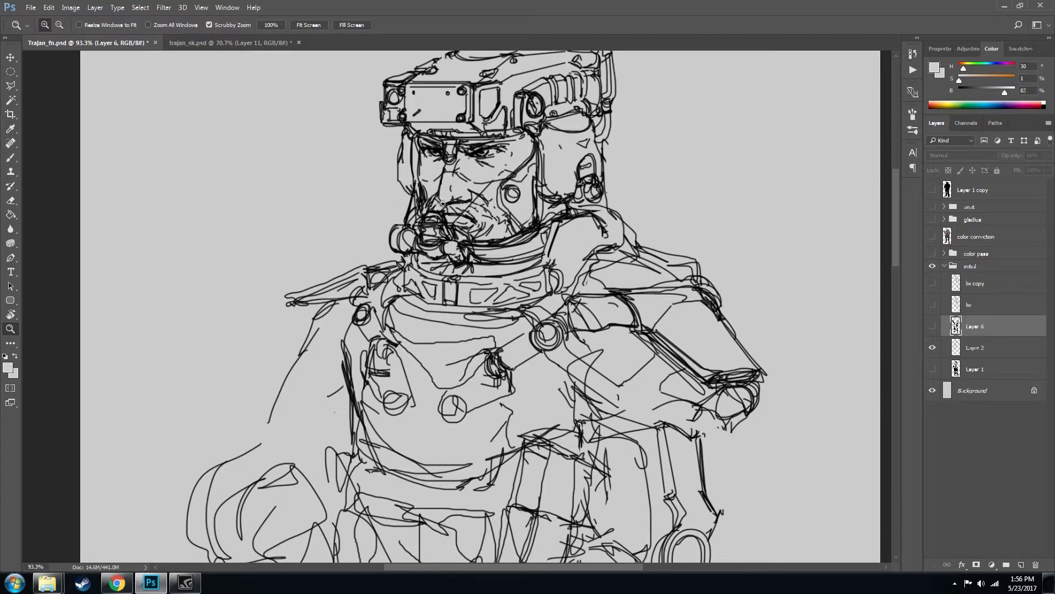
{"action": "scroll", "coordinate": [514, 198], "scroll_direction": "down", "scroll_amount": 1}
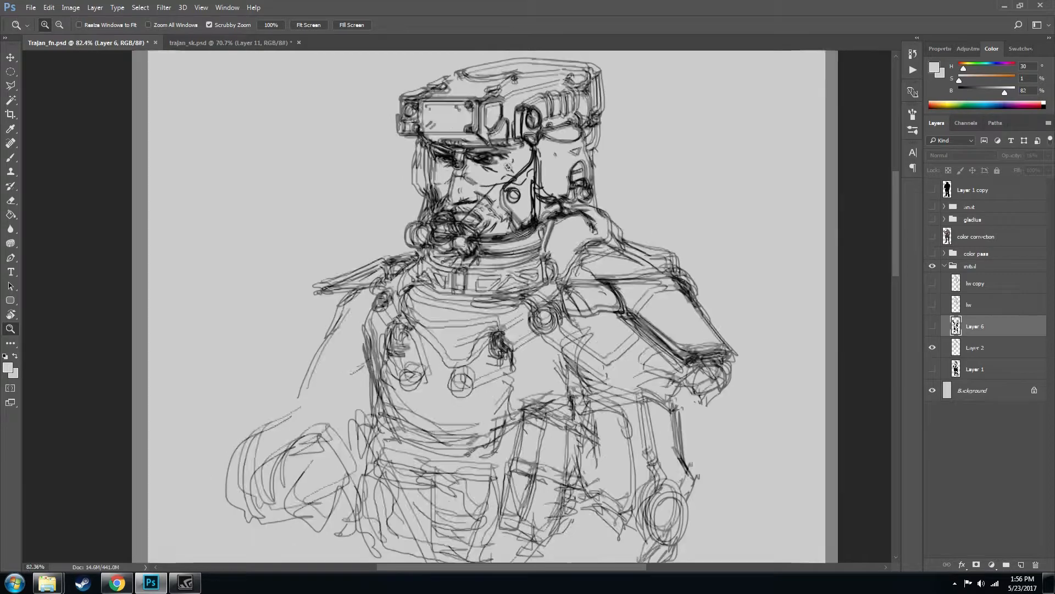
{"action": "scroll", "coordinate": [508, 167], "scroll_direction": "down", "scroll_amount": 1}
{"action": "scroll", "coordinate": [497, 171], "scroll_direction": "down", "scroll_amount": 1}
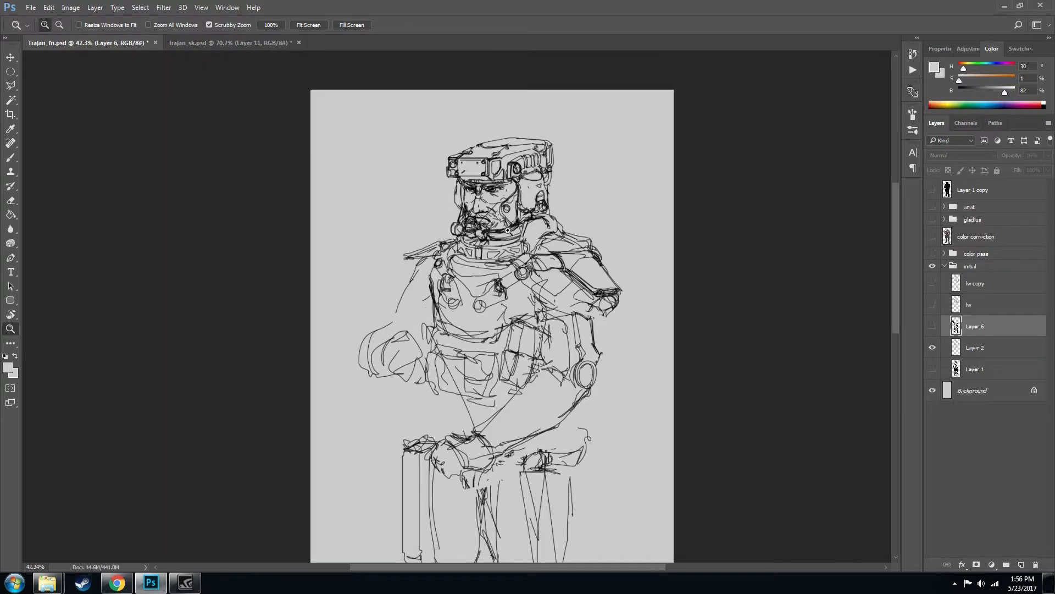
{"action": "scroll", "coordinate": [508, 230], "scroll_direction": "down", "scroll_amount": 2}
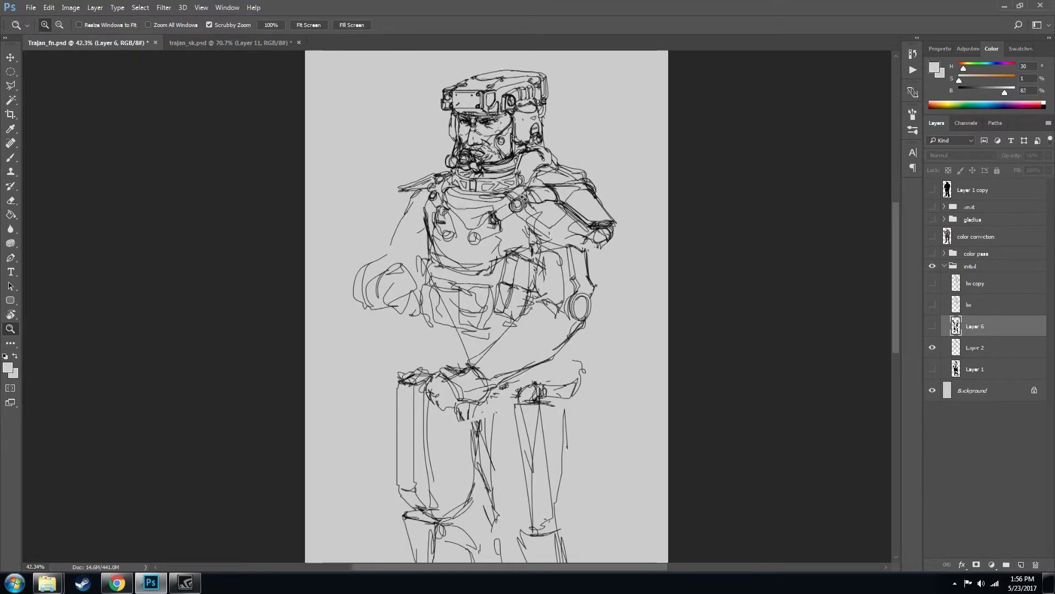
{"action": "scroll", "coordinate": [500, 132], "scroll_direction": "up", "scroll_amount": 2}
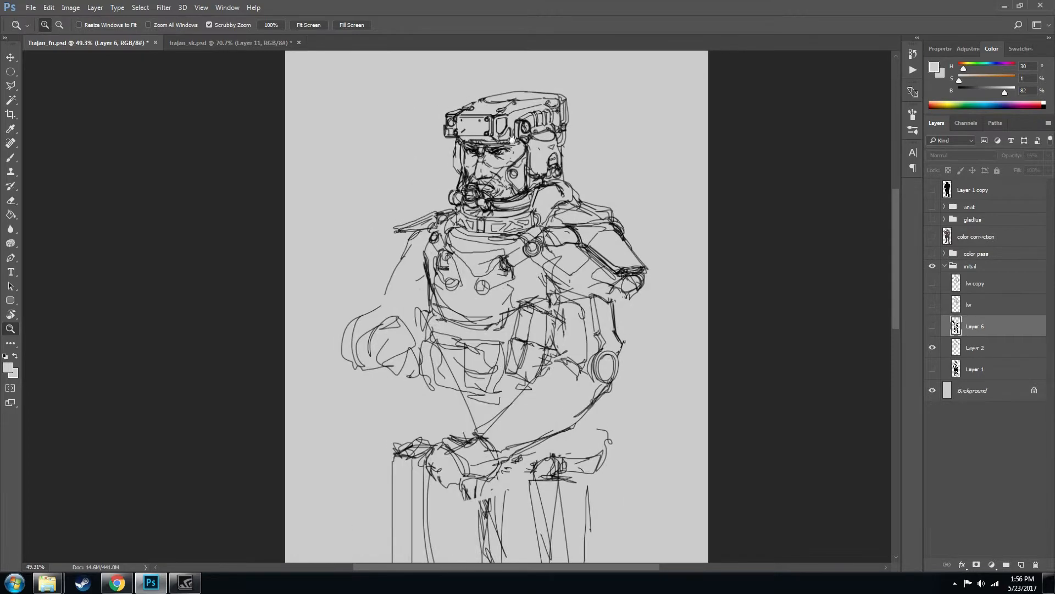
{"action": "left_click_drag", "start_coordinate": [511, 139], "coordinate": [506, 179]}
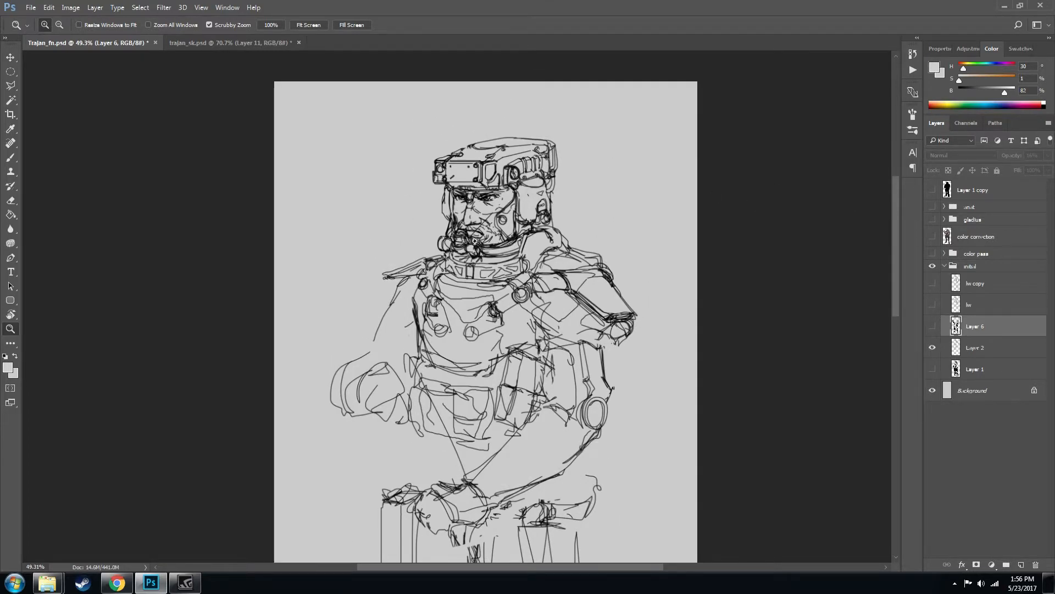
{"action": "left_click_drag", "start_coordinate": [499, 248], "coordinate": [558, 246]}
{"action": "left_click_drag", "start_coordinate": [506, 212], "coordinate": [456, 212]}
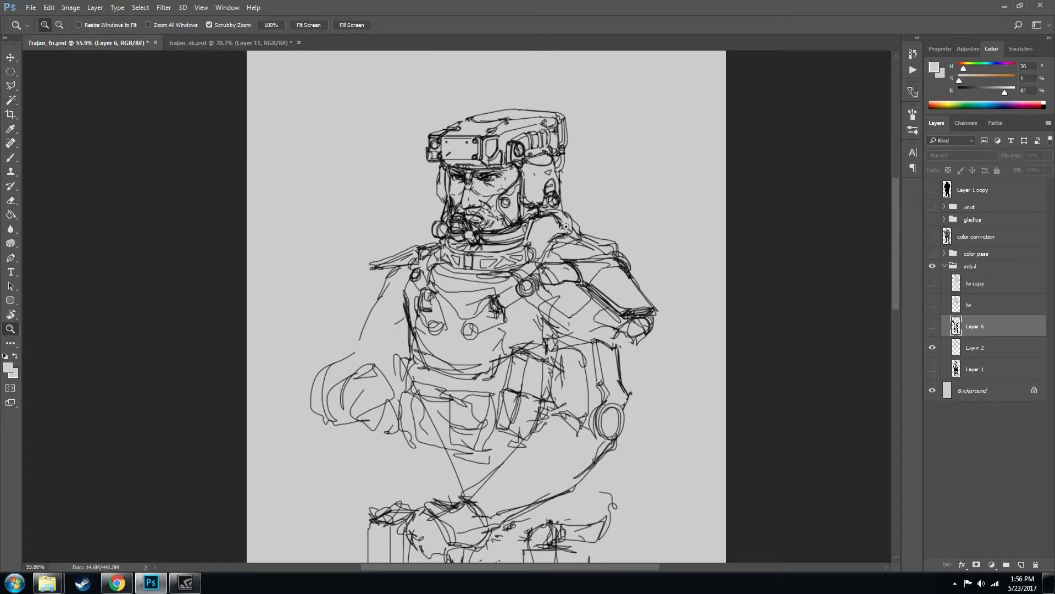
Hide Layer 2, show the lw layer again, and inspect the clean line art of the helmet, mask and vest
{"action": "left_click", "coordinate": [933, 347]}
{"action": "left_click", "coordinate": [932, 304]}
{"action": "left_click_drag", "start_coordinate": [479, 188], "coordinate": [497, 206]}
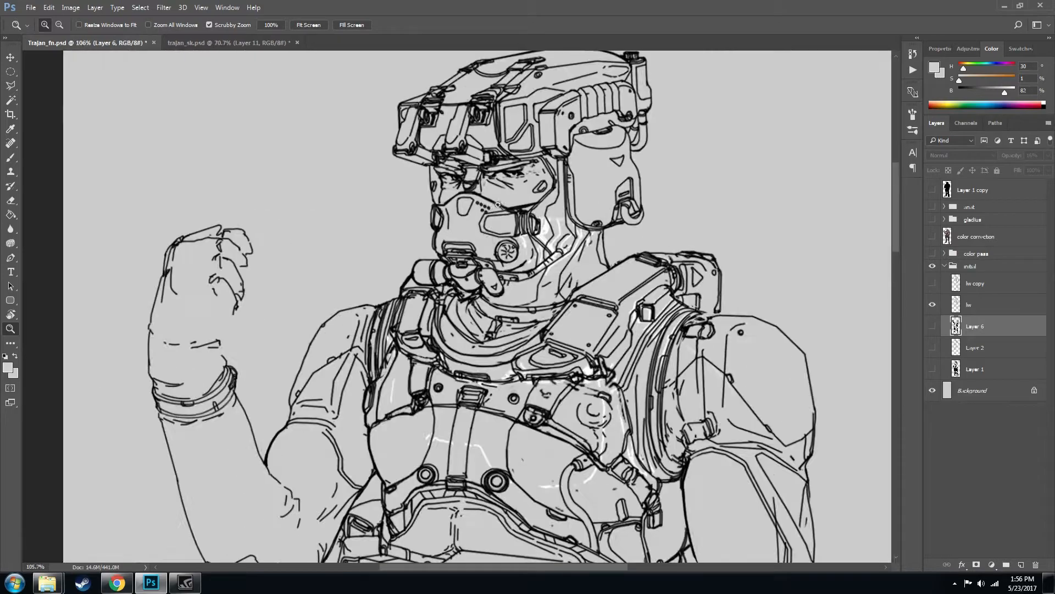
{"action": "left_click_drag", "start_coordinate": [546, 229], "coordinate": [505, 197]}
Hide the lw layer and make Layer 1, Layer 2 and Layer 6 visible together
{"action": "left_click", "coordinate": [932, 304]}
{"action": "left_click", "coordinate": [932, 369]}
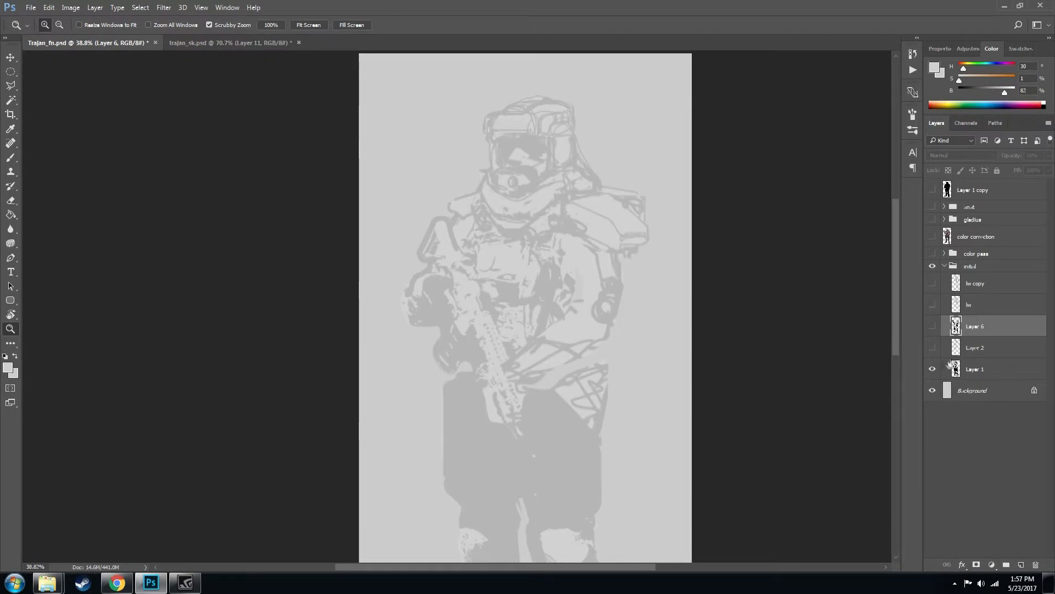
{"action": "left_click", "coordinate": [933, 347]}
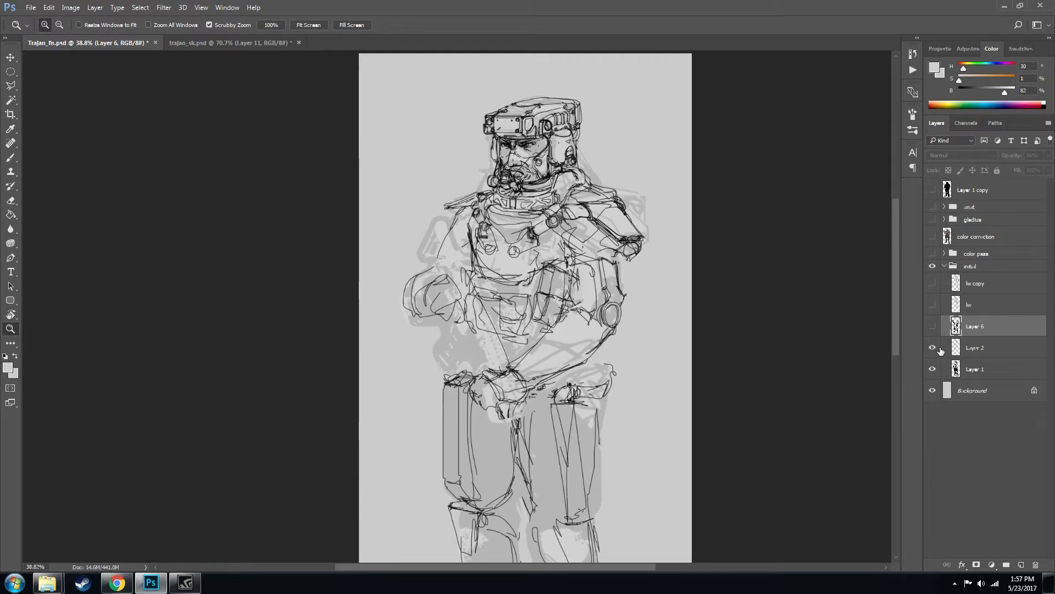
{"action": "left_click", "coordinate": [932, 326]}
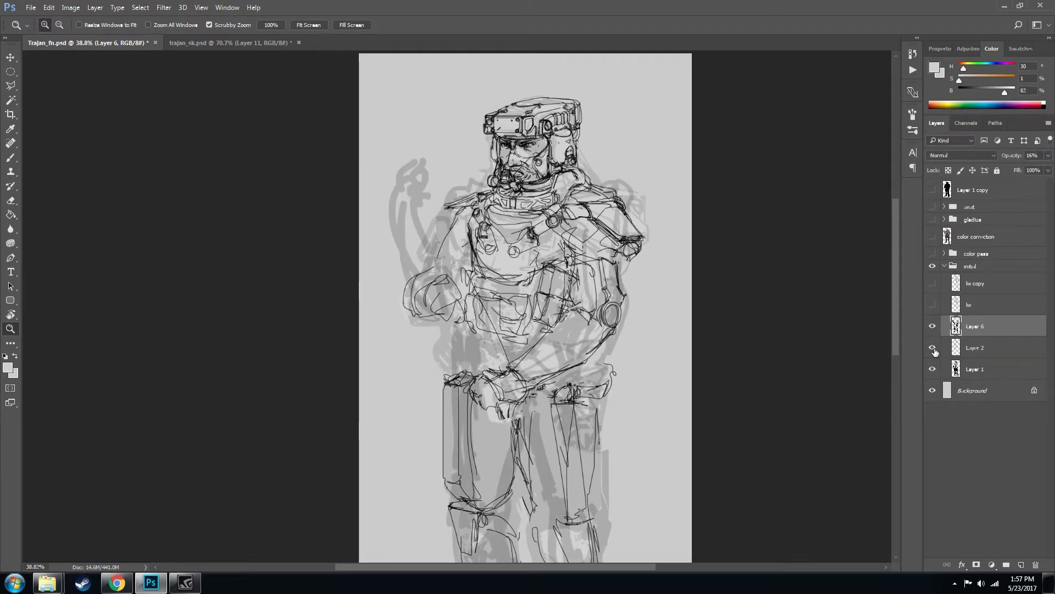
Hide Layer 2 and briefly compare the lw line art against the faded Layer 6 and Layer 1 sketches
{"action": "left_click", "coordinate": [933, 348]}
{"action": "left_click", "coordinate": [933, 305]}
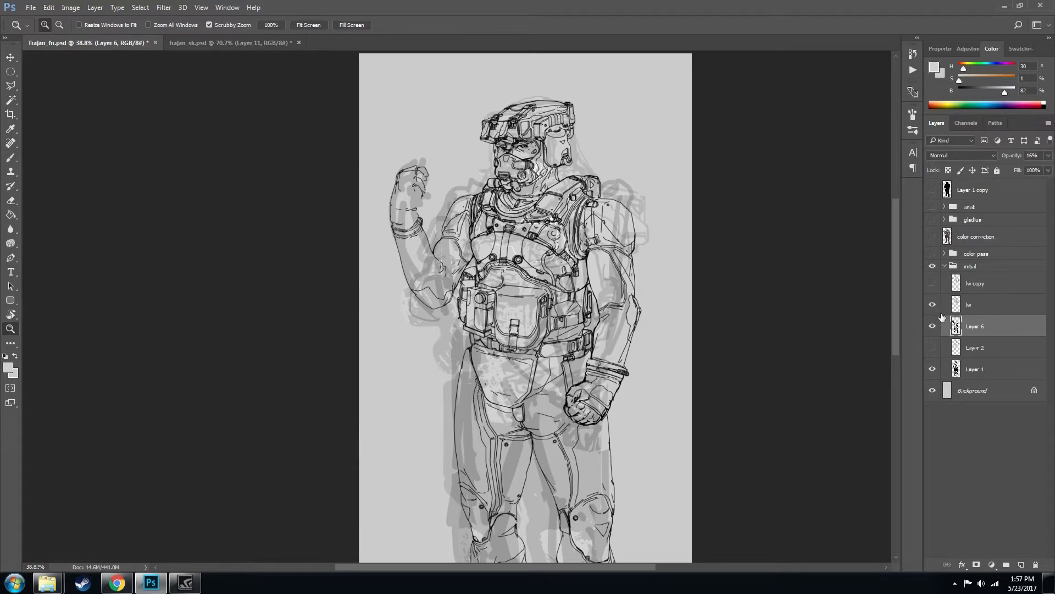
{"action": "left_click", "coordinate": [933, 305]}
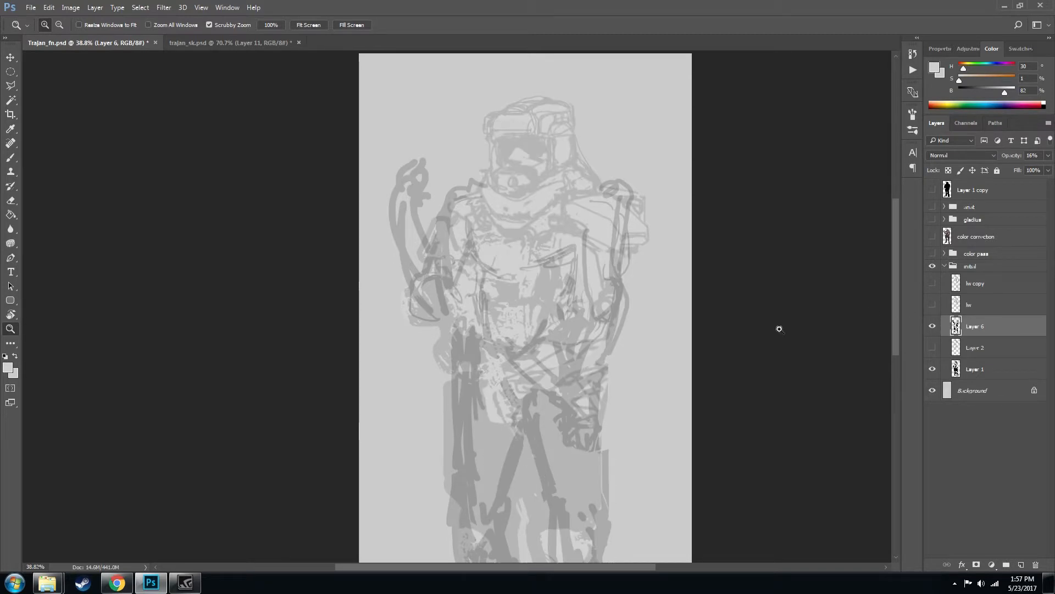
Switch to Chrome and view the pin of the soldier in a gas mask on Pinterest's Soldiers Ref board
{"action": "left_click", "coordinate": [116, 582]}
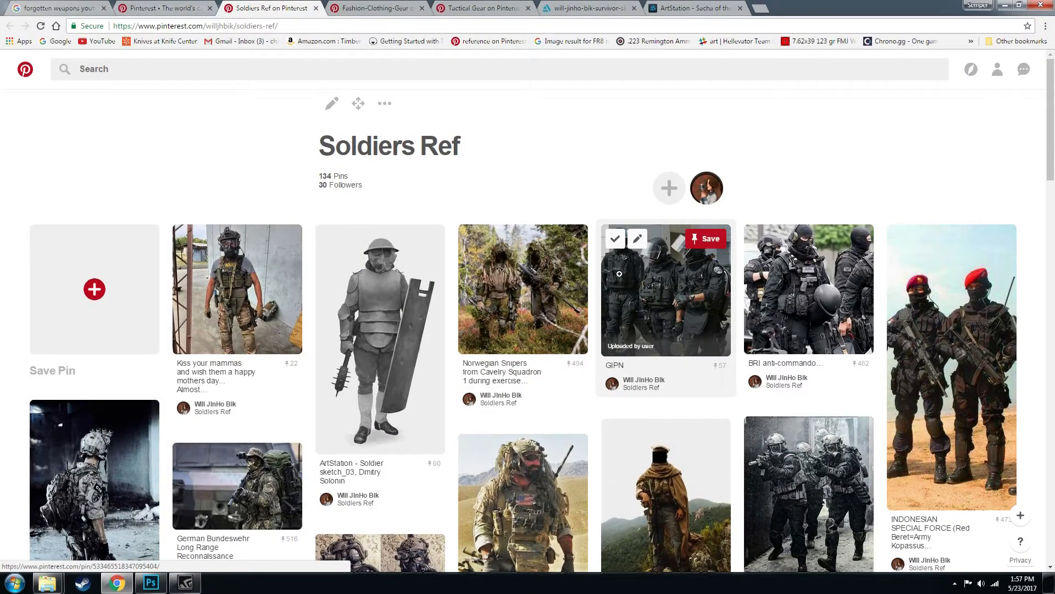
{"action": "scroll", "coordinate": [619, 274], "scroll_direction": "down", "scroll_amount": 6}
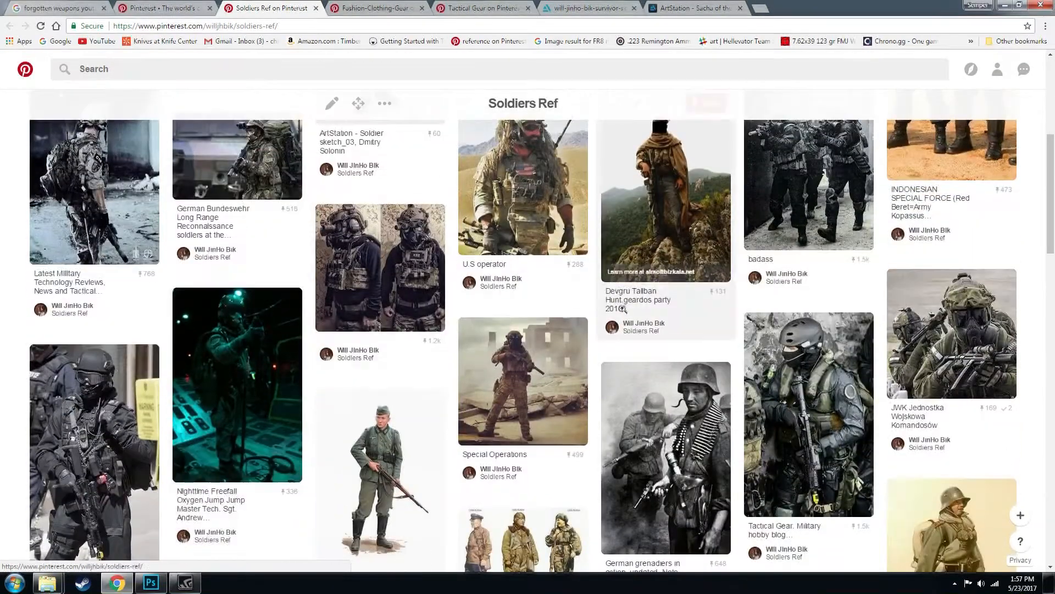
{"action": "scroll", "coordinate": [523, 357], "scroll_direction": "up", "scroll_amount": 5}
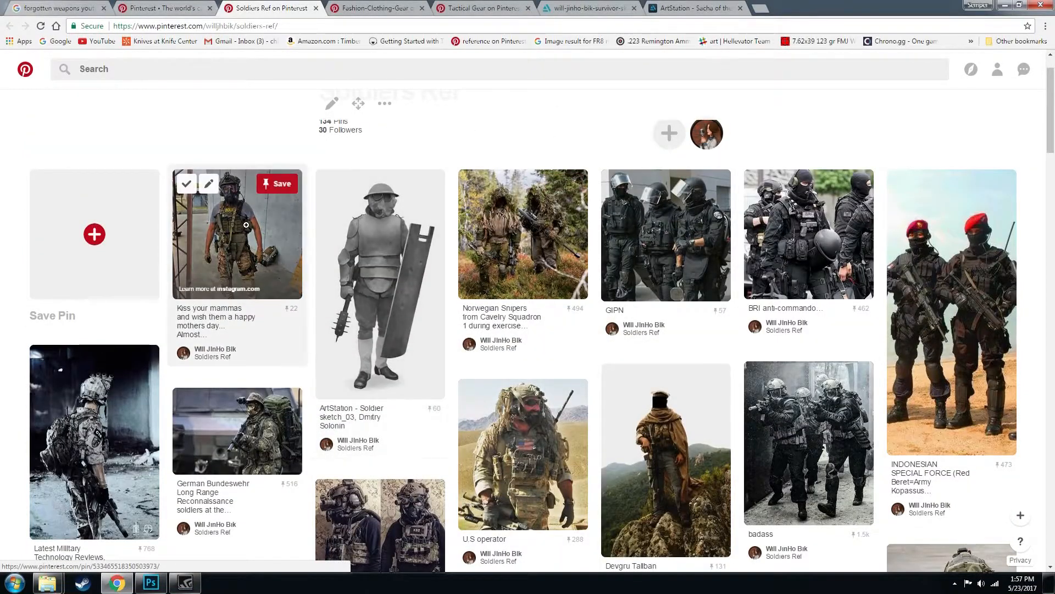
{"action": "left_click", "coordinate": [246, 225]}
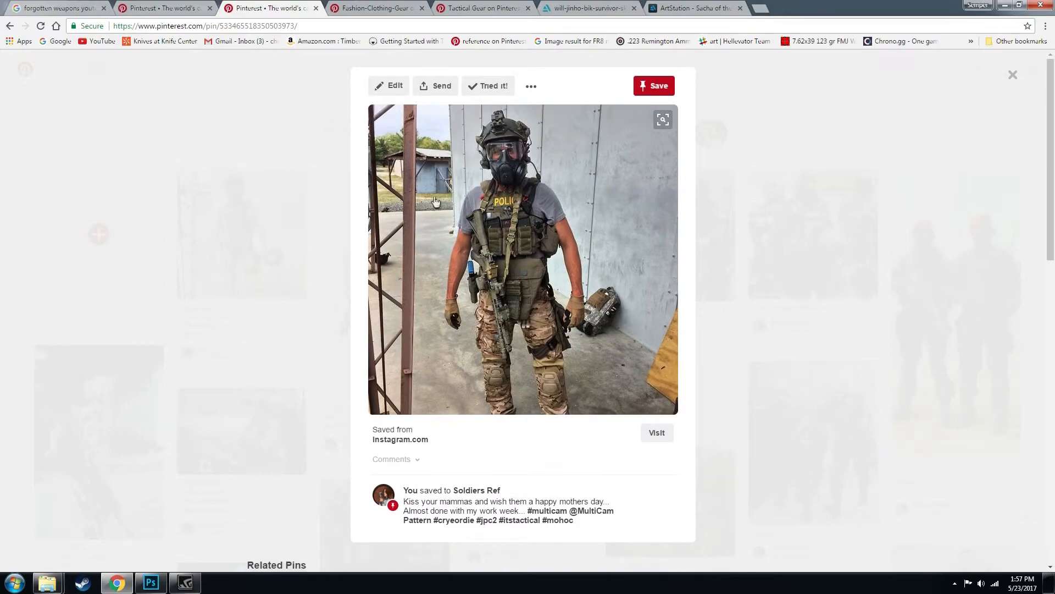
{"action": "left_click", "coordinate": [855, 258]}
Look through the Soldiers Ref board for modern and historical uniforms, armour, masks and tactical gear
{"action": "scroll", "coordinate": [748, 287], "scroll_direction": "down", "scroll_amount": 5}
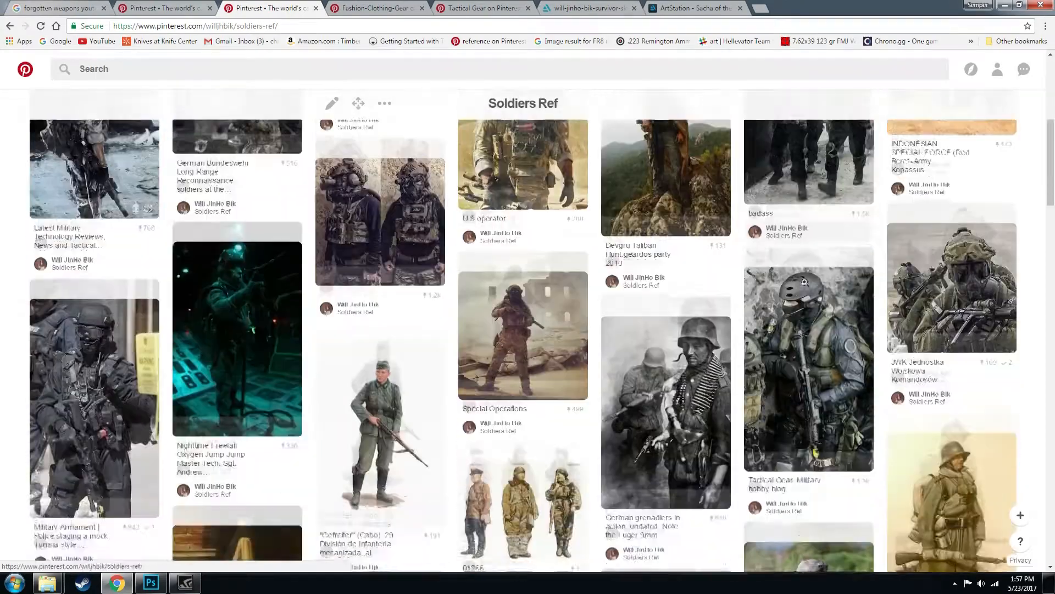
{"action": "scroll", "coordinate": [748, 287], "scroll_direction": "down", "scroll_amount": 20}
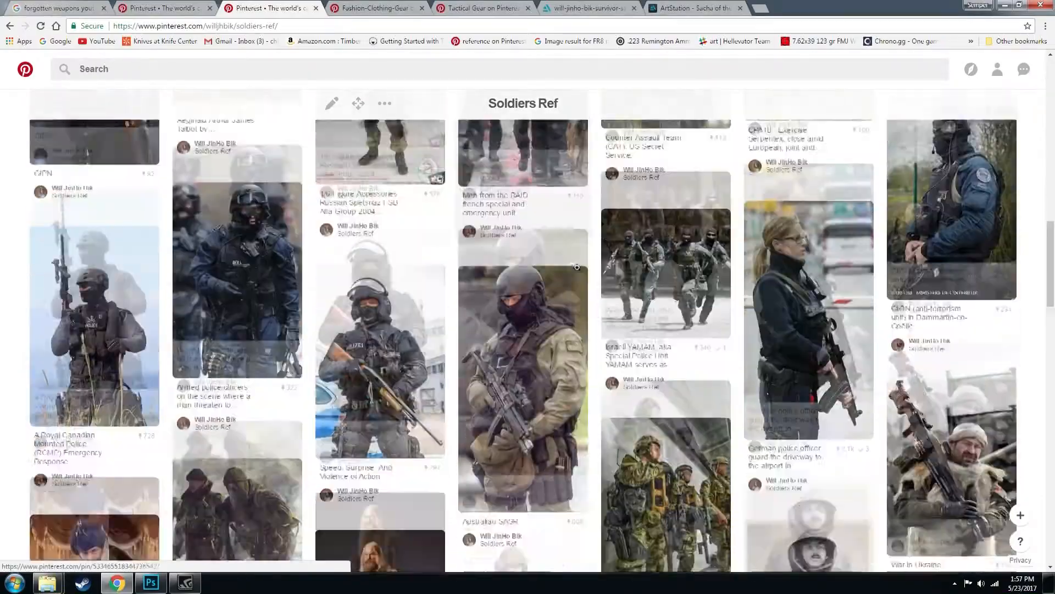
{"action": "scroll", "coordinate": [394, 265], "scroll_direction": "down", "scroll_amount": 5}
{"action": "scroll", "coordinate": [494, 275], "scroll_direction": "up", "scroll_amount": 7}
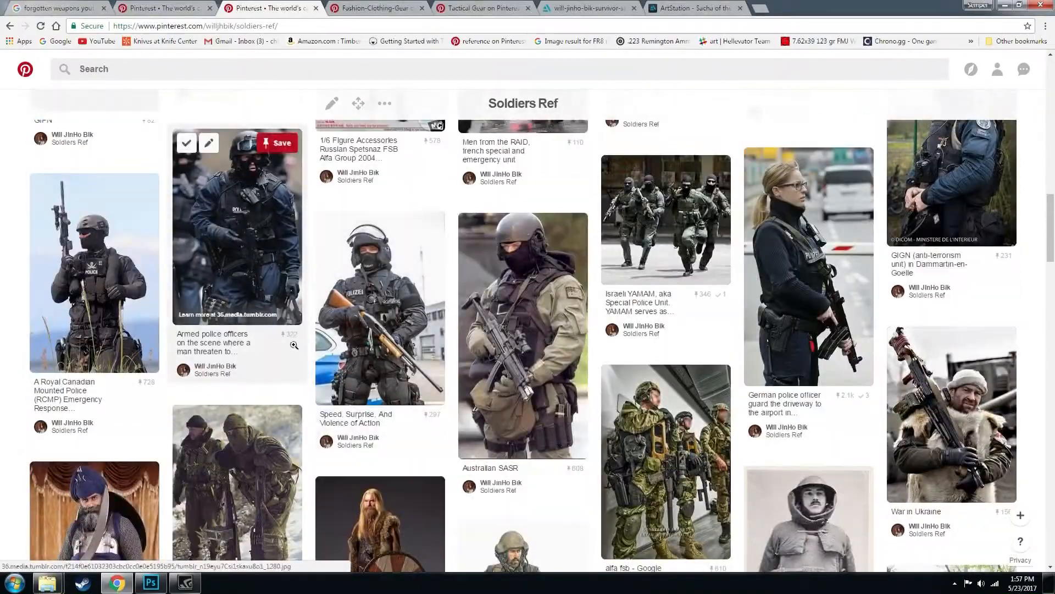
{"action": "scroll", "coordinate": [630, 361], "scroll_direction": "down", "scroll_amount": 9}
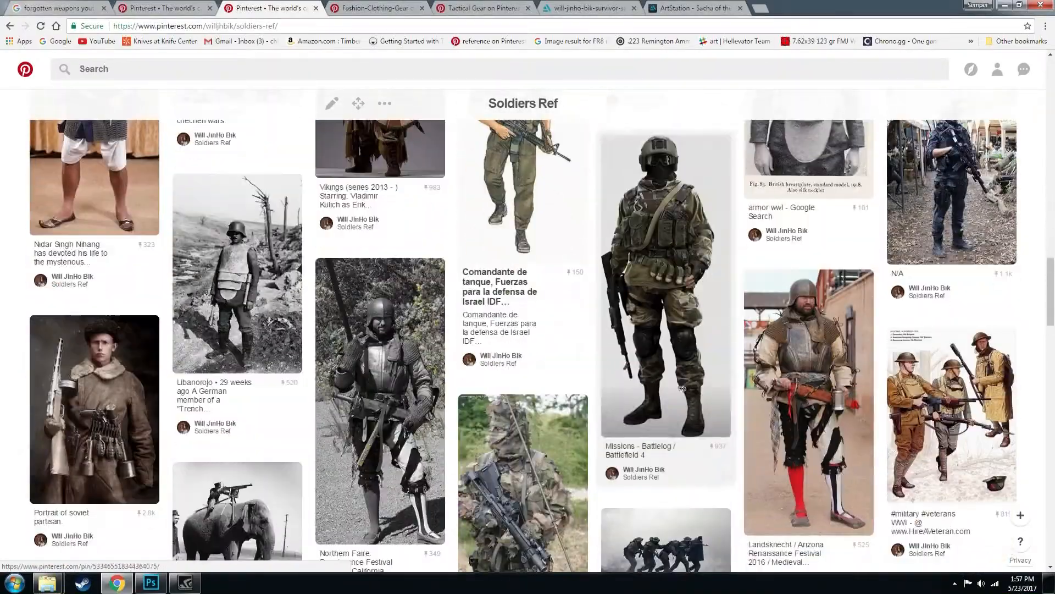
{"action": "scroll", "coordinate": [753, 417], "scroll_direction": "down", "scroll_amount": 8}
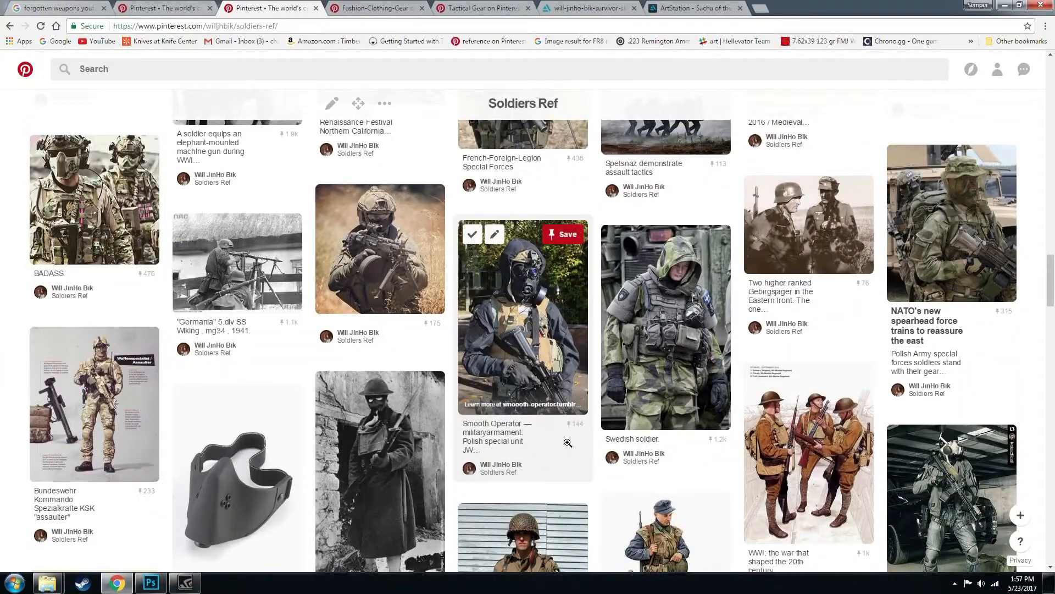
{"action": "scroll", "coordinate": [568, 443], "scroll_direction": "down", "scroll_amount": 3}
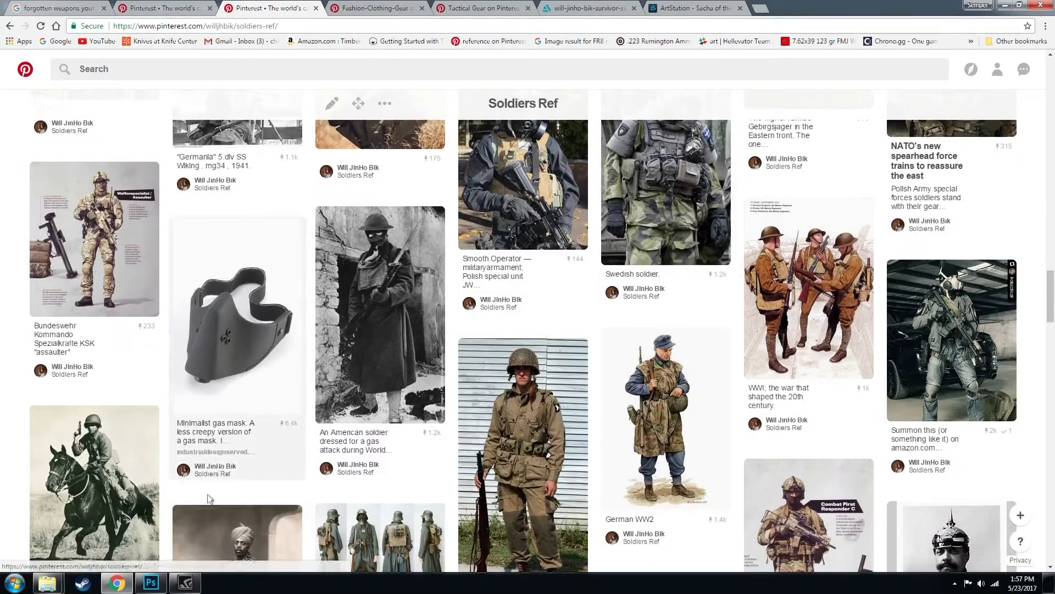
{"action": "scroll", "coordinate": [605, 373], "scroll_direction": "down", "scroll_amount": 9}
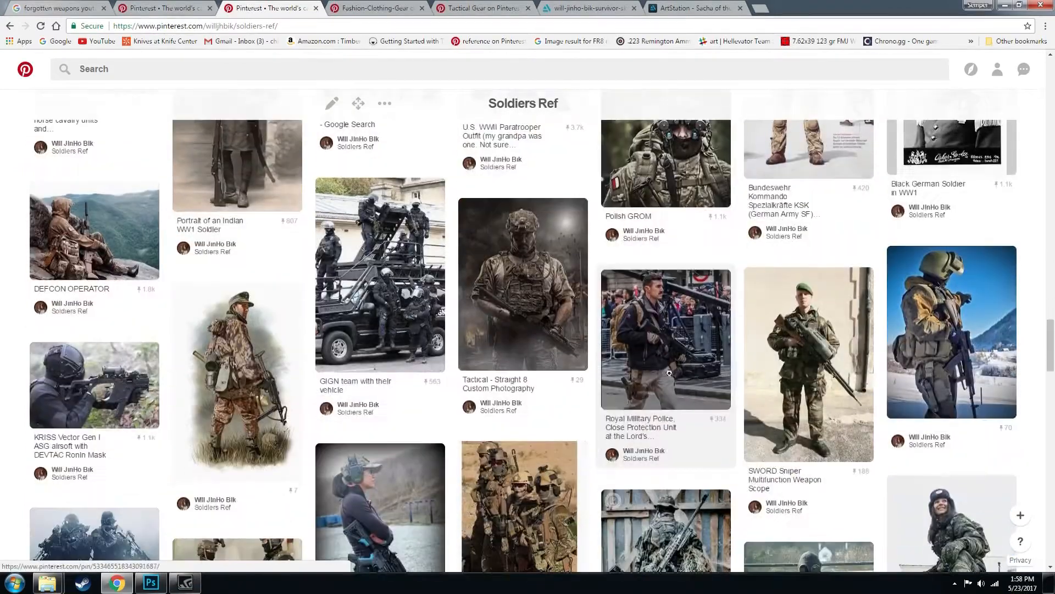
{"action": "scroll", "coordinate": [571, 385], "scroll_direction": "down", "scroll_amount": 4}
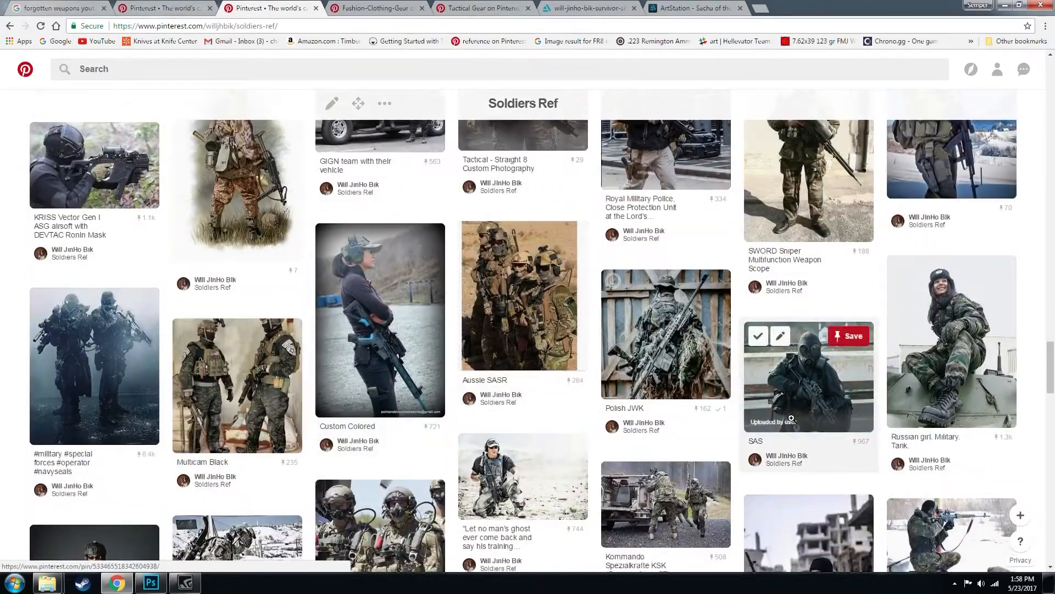
Browse the Fashion-Clothing-Gear board for garments, masks and costume armour, and return to the Soldiers Ref board
{"action": "left_click", "coordinate": [368, 7]}
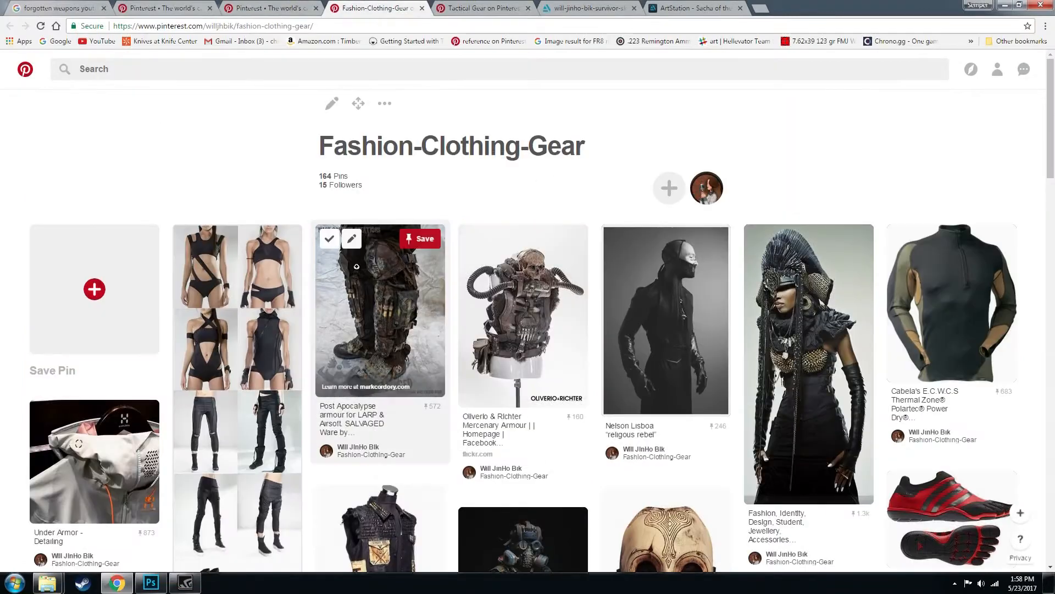
{"action": "scroll", "coordinate": [595, 255], "scroll_direction": "down", "scroll_amount": 5}
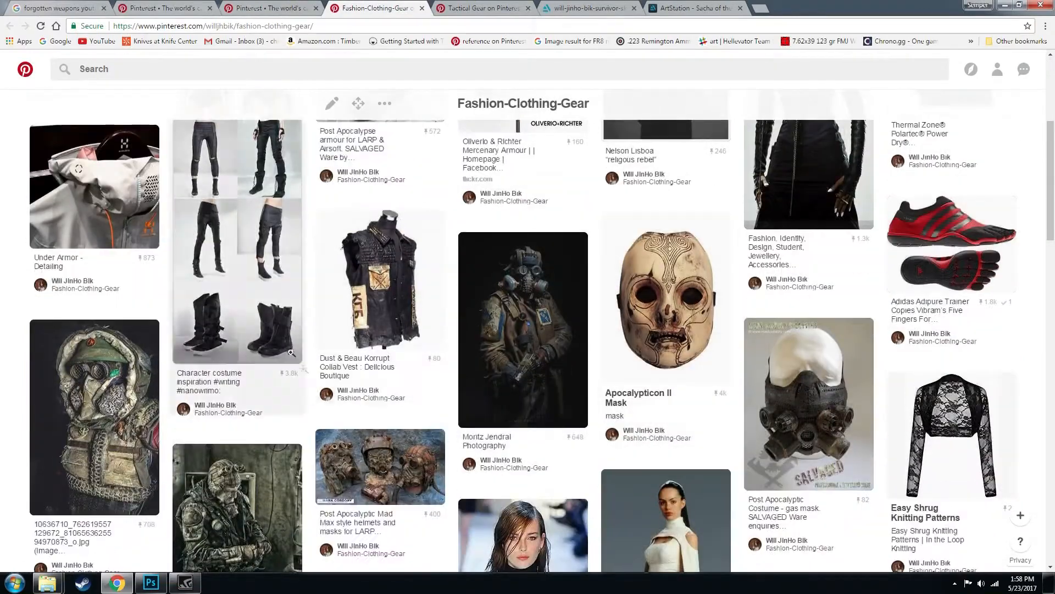
{"action": "scroll", "coordinate": [144, 378], "scroll_direction": "down", "scroll_amount": 10}
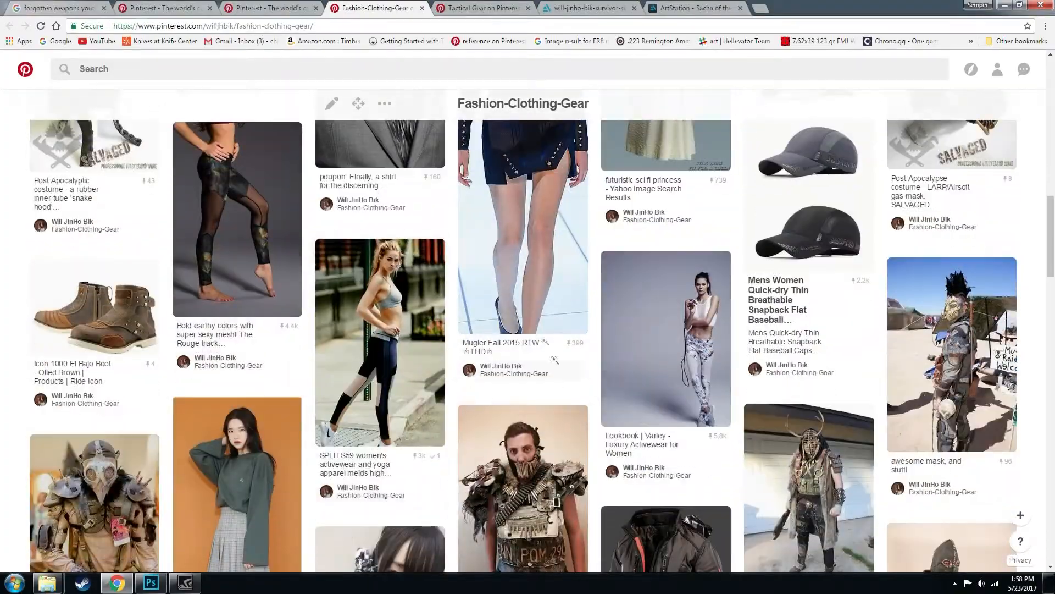
{"action": "scroll", "coordinate": [555, 360], "scroll_direction": "down", "scroll_amount": 15}
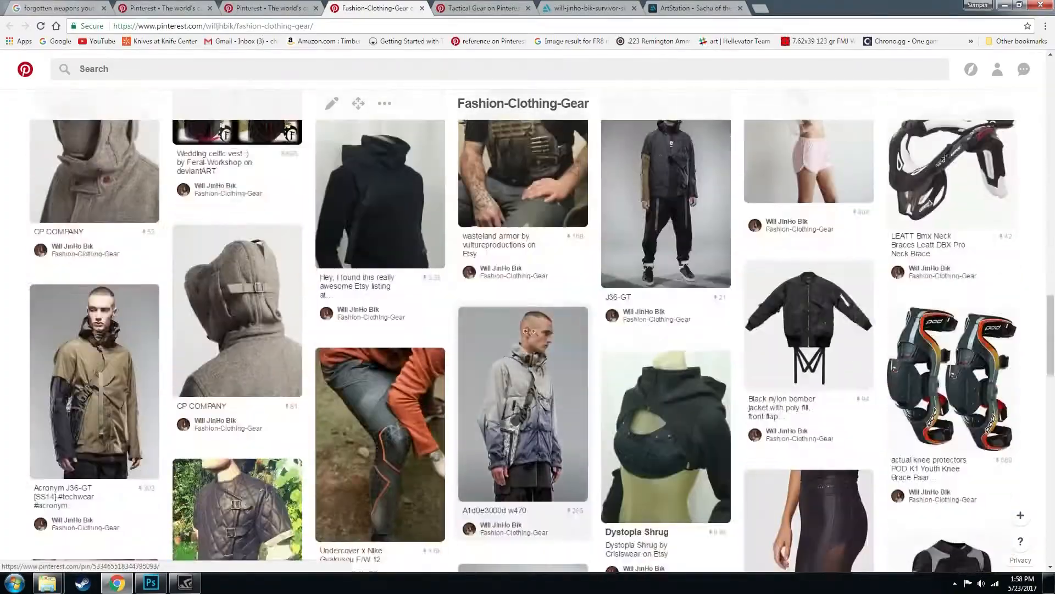
{"action": "scroll", "coordinate": [686, 286], "scroll_direction": "down", "scroll_amount": 4}
{"action": "scroll", "coordinate": [512, 358], "scroll_direction": "up", "scroll_amount": 20}
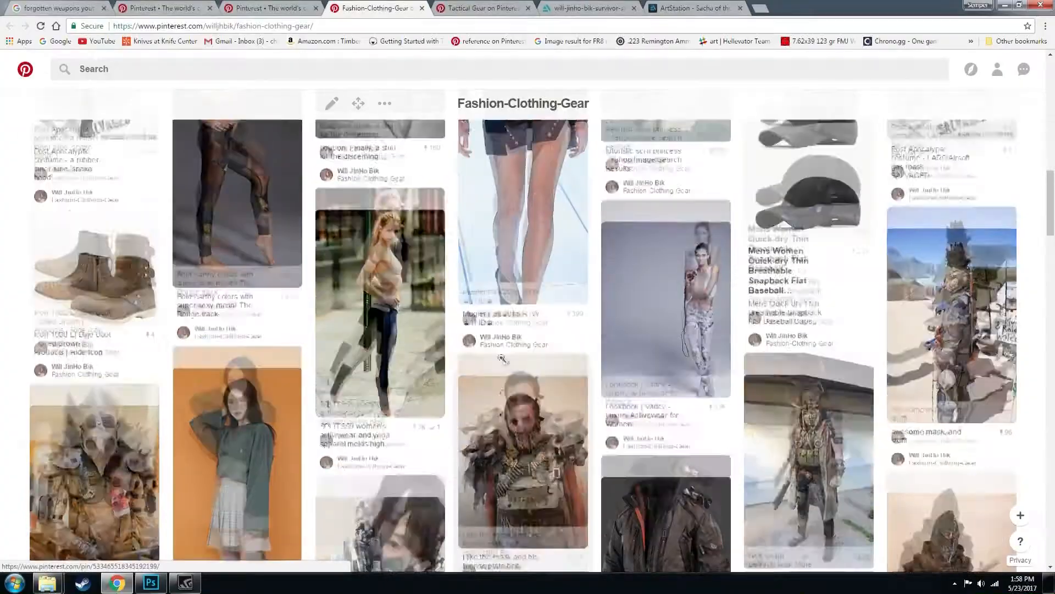
{"action": "scroll", "coordinate": [504, 378], "scroll_direction": "down", "scroll_amount": 20}
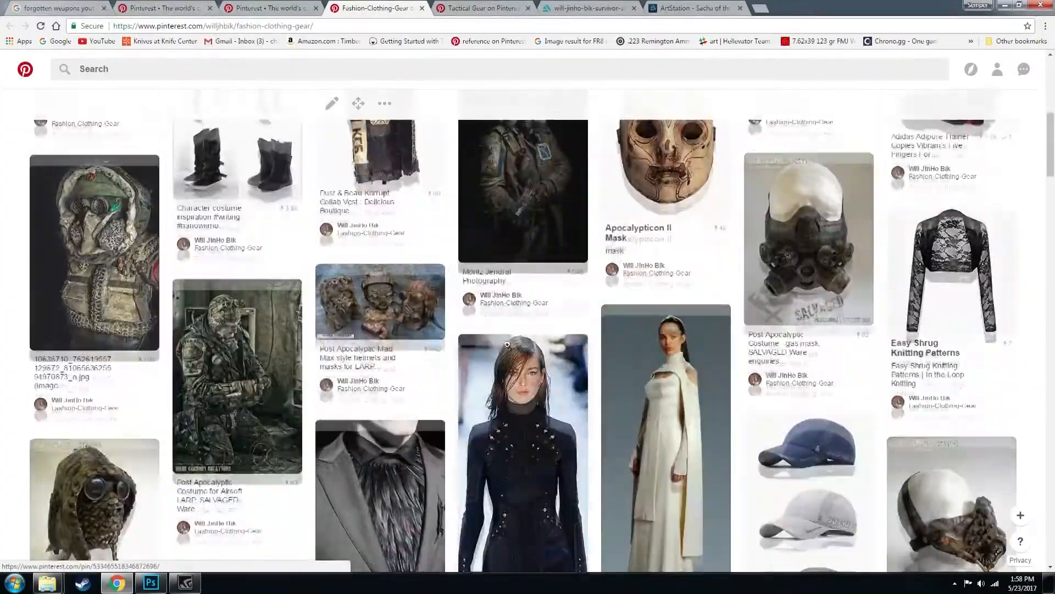
{"action": "scroll", "coordinate": [505, 378], "scroll_direction": "down", "scroll_amount": 15}
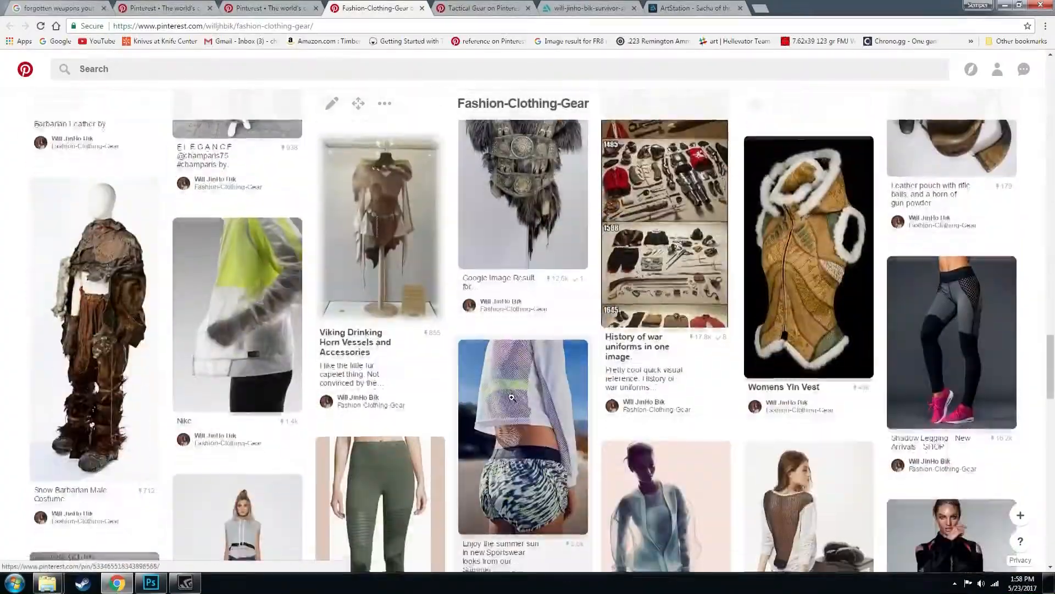
{"action": "key", "text": "ctrl+shift+Tab"}
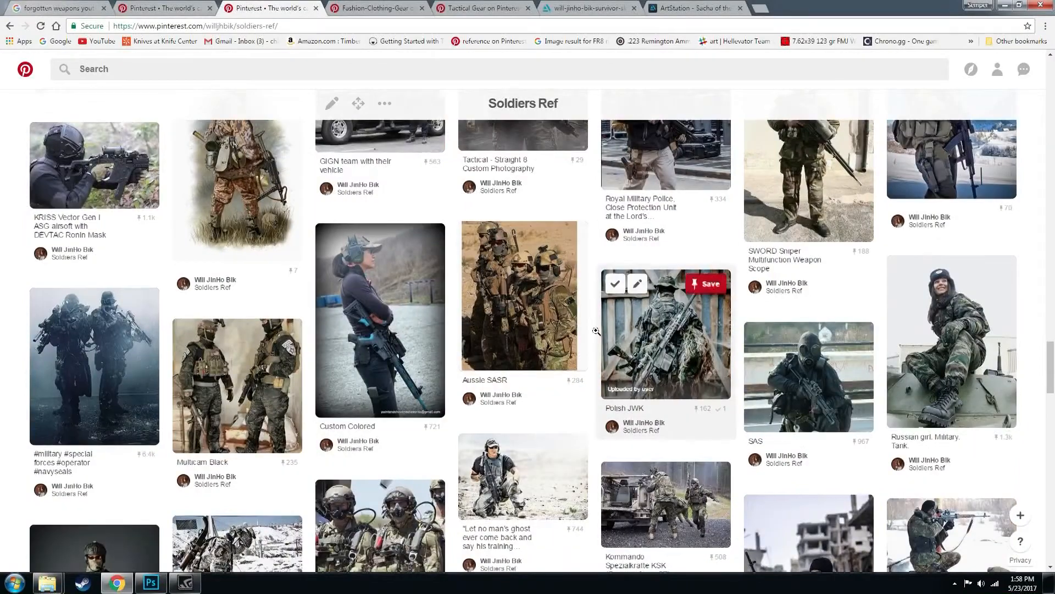
Look further through the Soldiers Ref board's uniforms and camouflage, and bring up the Tactical Gear board
{"action": "scroll", "coordinate": [596, 331], "scroll_direction": "down", "scroll_amount": 5}
{"action": "scroll", "coordinate": [547, 366], "scroll_direction": "down", "scroll_amount": 5}
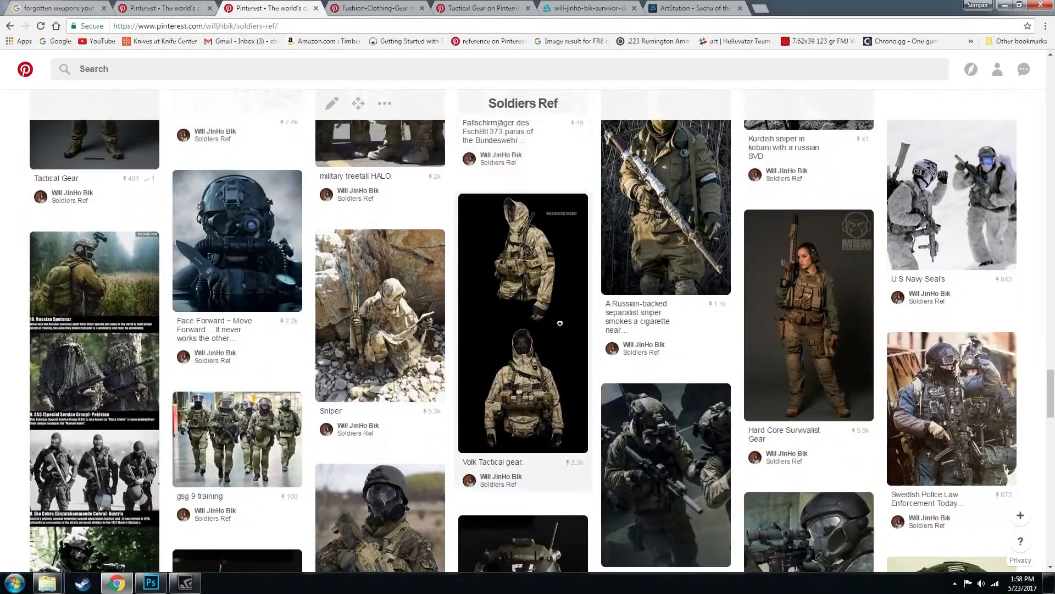
{"action": "left_click", "coordinate": [453, 8]}
{"action": "left_click", "coordinate": [379, 7]}
{"action": "left_click", "coordinate": [484, 7]}
Load the Pinterest profile in a new tab placed directly after Tactical Gear, and open its reference board
{"action": "middle_click", "coordinate": [496, 44]}
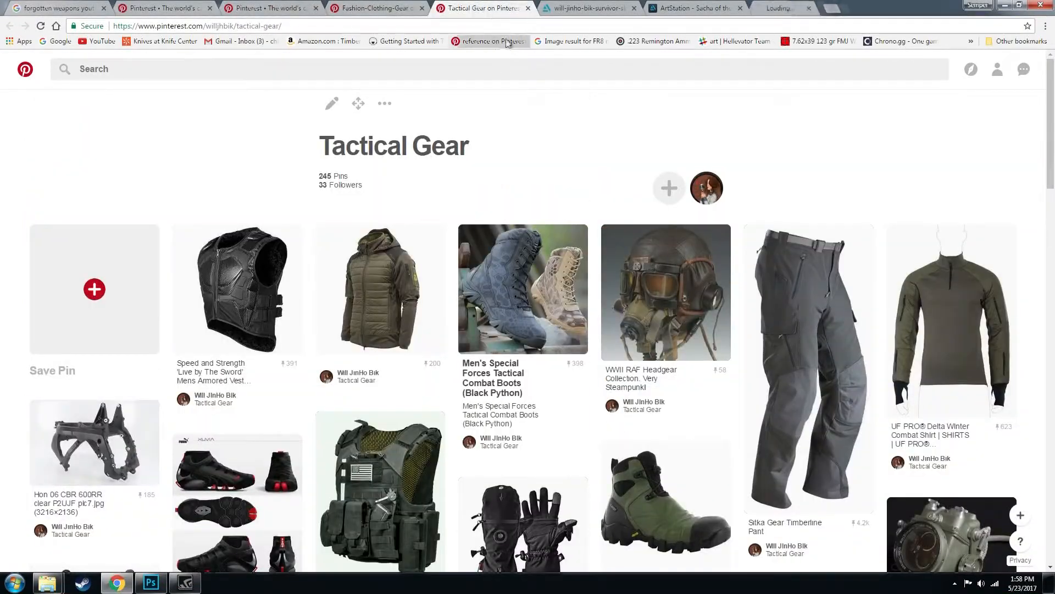
{"action": "left_click_drag", "start_coordinate": [770, 8], "coordinate": [584, 10]}
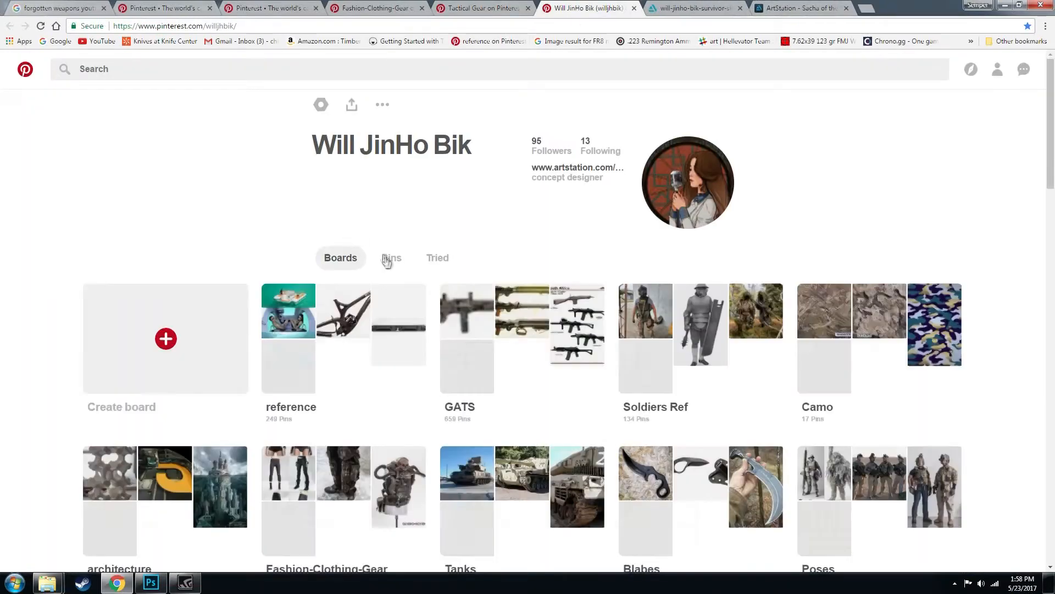
{"action": "left_click", "coordinate": [340, 353]}
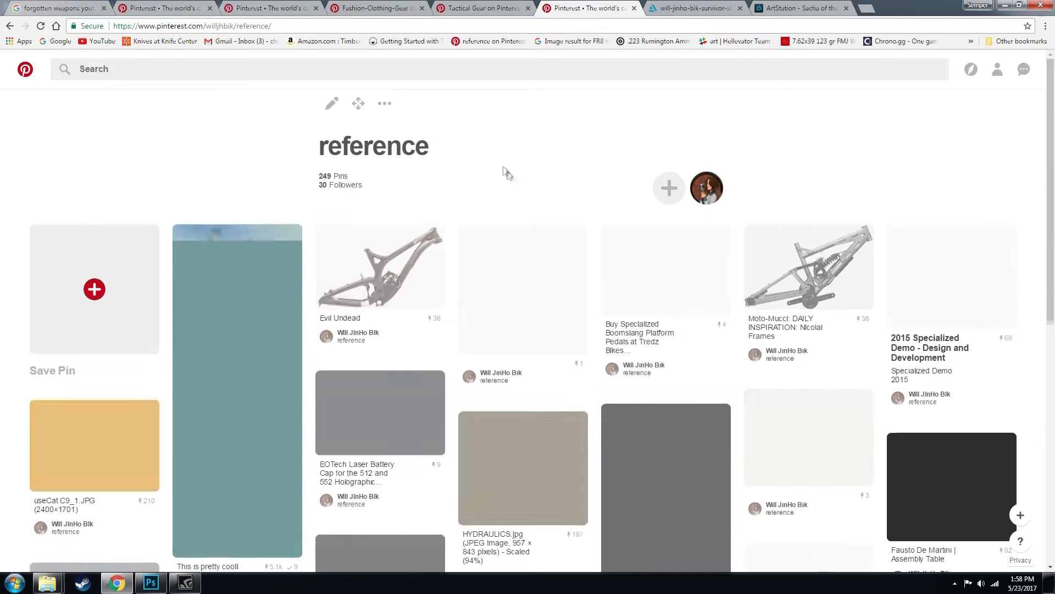
Look through the reference board for hydraulics, mechanical joints, prosthetic legs, robotic hands and engines
{"action": "scroll", "coordinate": [771, 286], "scroll_direction": "down", "scroll_amount": 3}
{"action": "scroll", "coordinate": [632, 291], "scroll_direction": "down", "scroll_amount": 10}
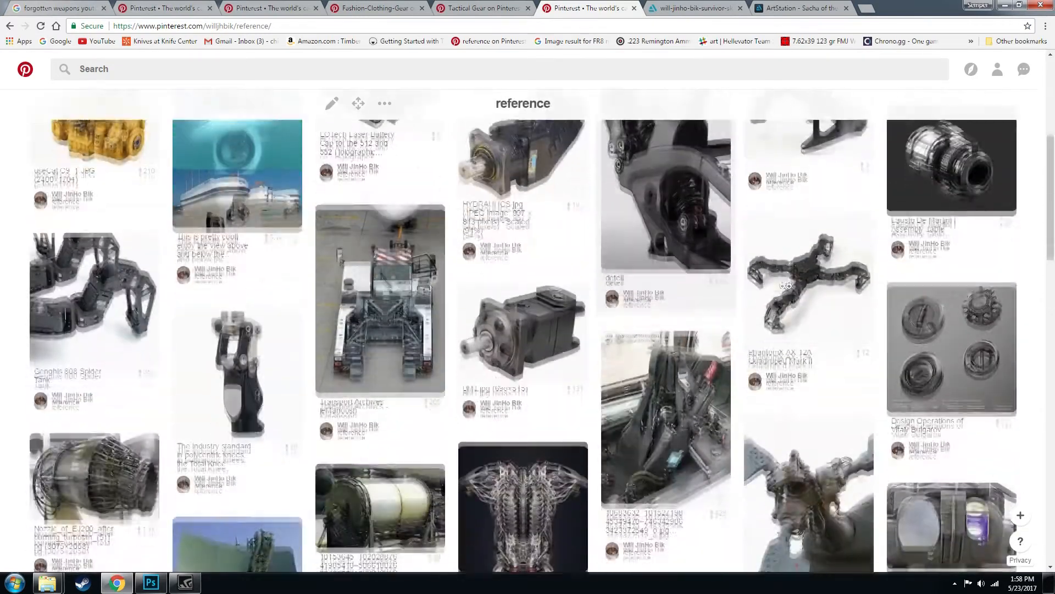
{"action": "scroll", "coordinate": [542, 312], "scroll_direction": "down", "scroll_amount": 15}
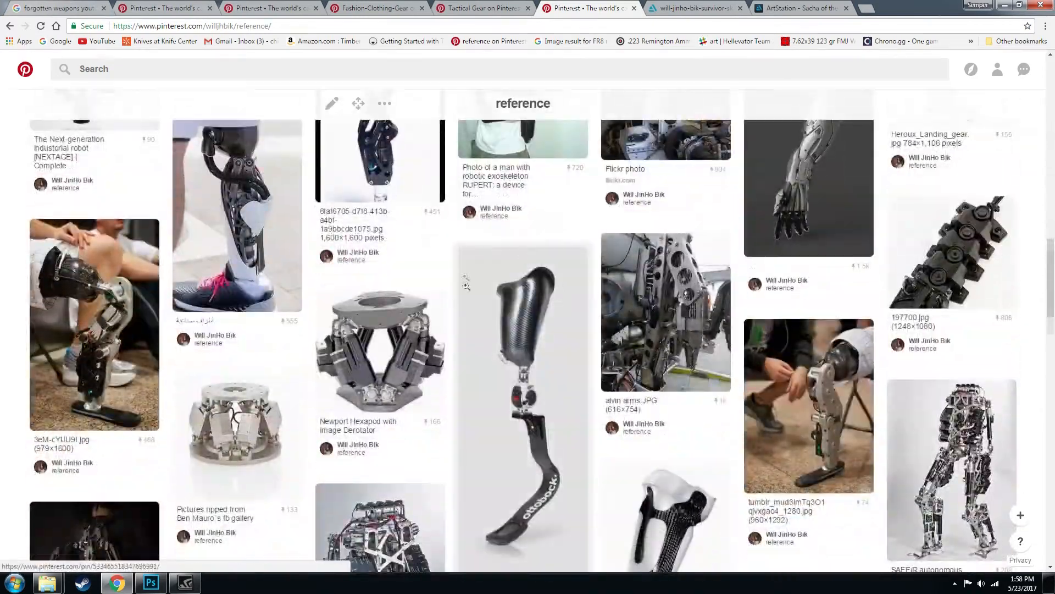
{"action": "scroll", "coordinate": [600, 306], "scroll_direction": "down", "scroll_amount": 15}
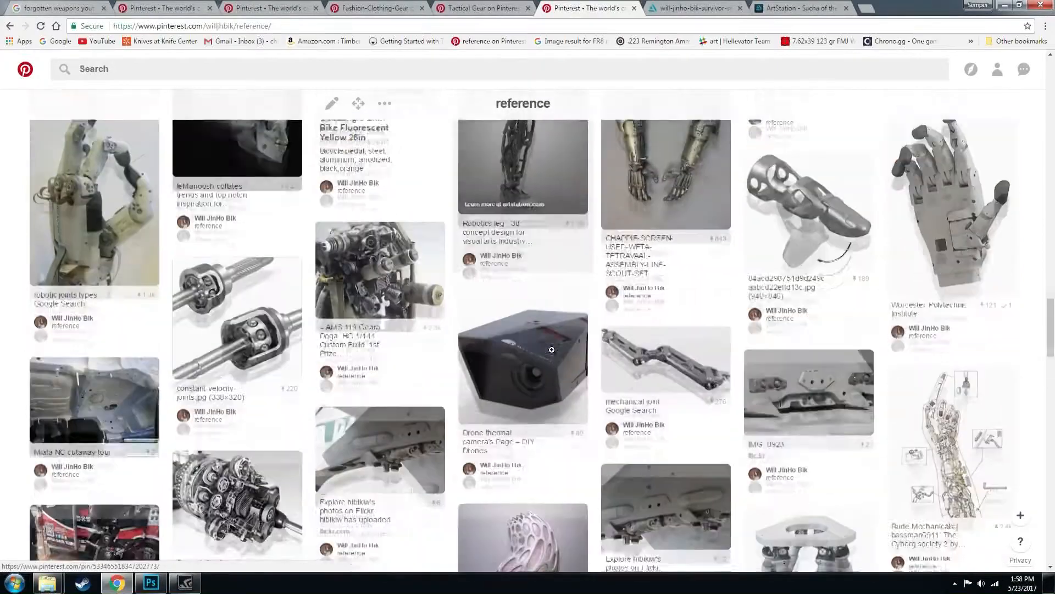
{"action": "scroll", "coordinate": [469, 398], "scroll_direction": "down", "scroll_amount": 5}
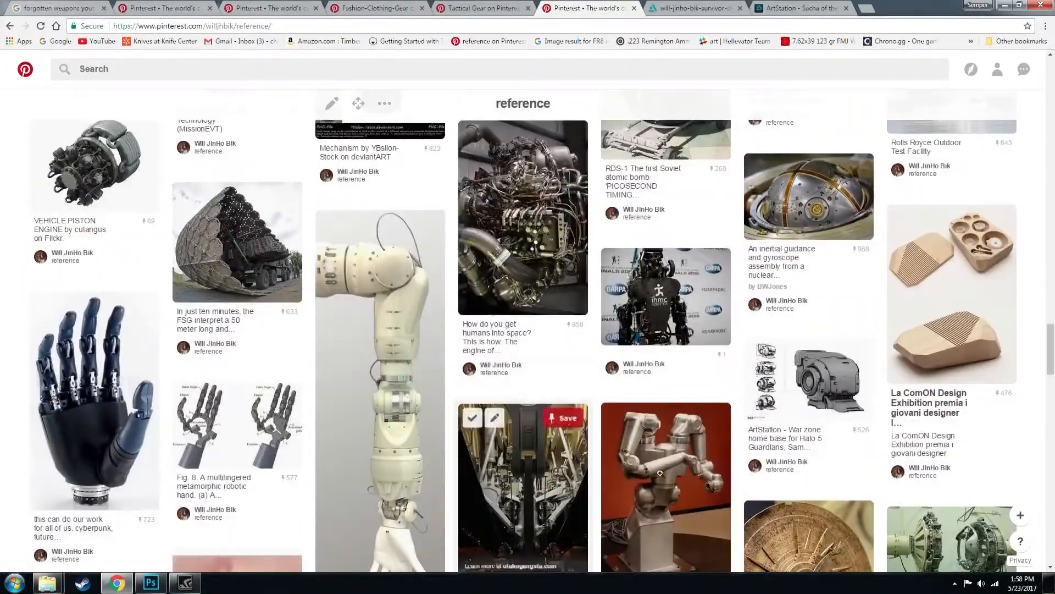
Examine the pin of the silver two-armed robot against the red wall, and close it
{"action": "scroll", "coordinate": [632, 402], "scroll_direction": "down", "scroll_amount": 2}
{"action": "left_click", "coordinate": [698, 395]}
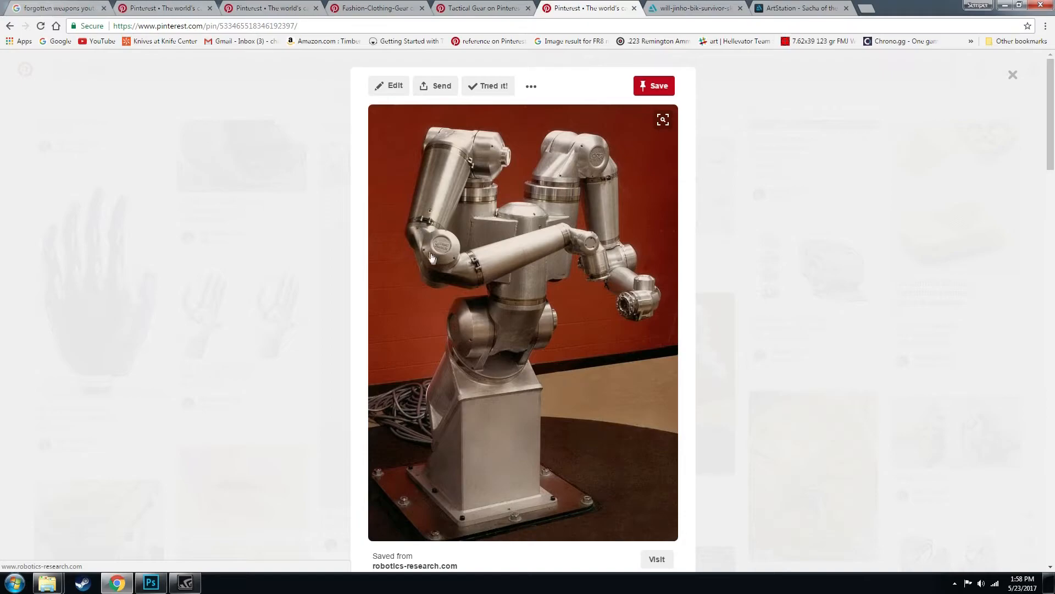
{"action": "left_click", "coordinate": [794, 273]}
Switch to Photoshop to view the faded soldier sketch, and return to the Pinterest boards in Chrome
{"action": "scroll", "coordinate": [793, 273], "scroll_direction": "down", "scroll_amount": 5}
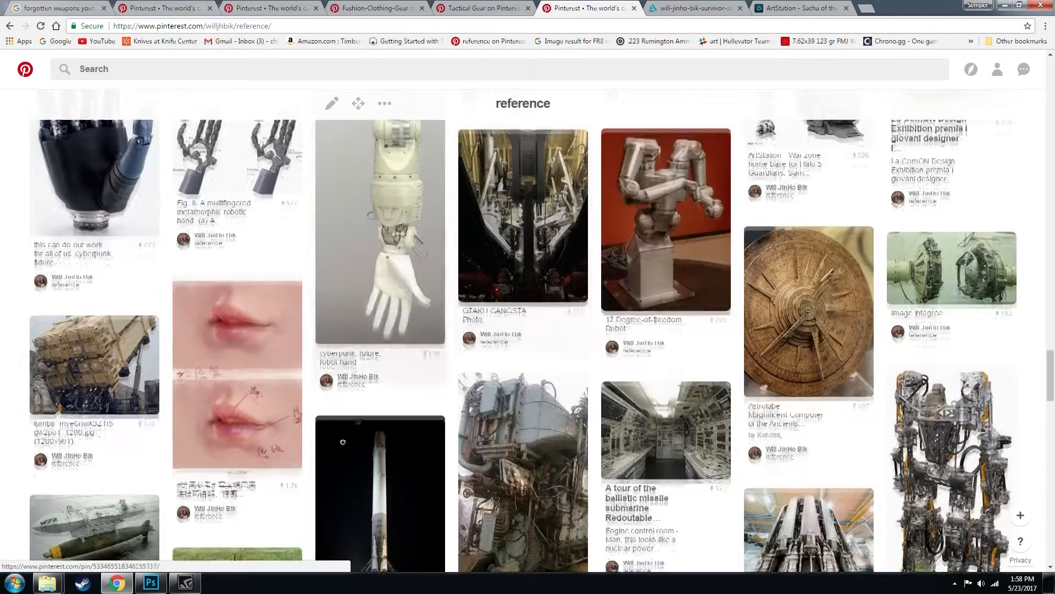
{"action": "left_click", "coordinate": [151, 582]}
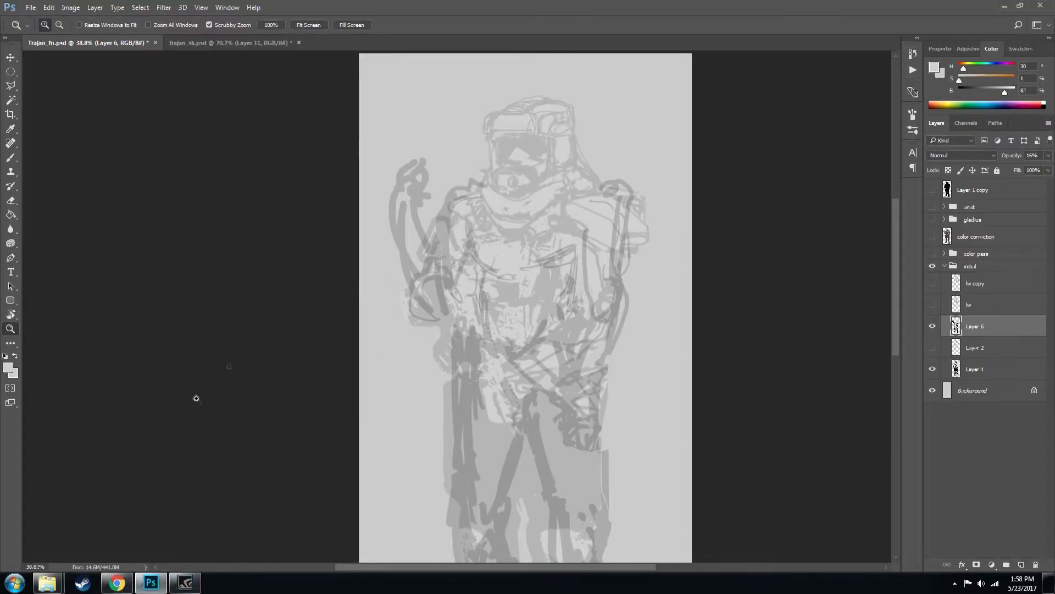
{"action": "left_click", "coordinate": [117, 582]}
Look through the Tactical Gear board for vests, gloves, boots, neck and knee braces, magazine pouches and night-vision goggles
{"action": "scroll", "coordinate": [658, 328], "scroll_direction": "down", "scroll_amount": 8}
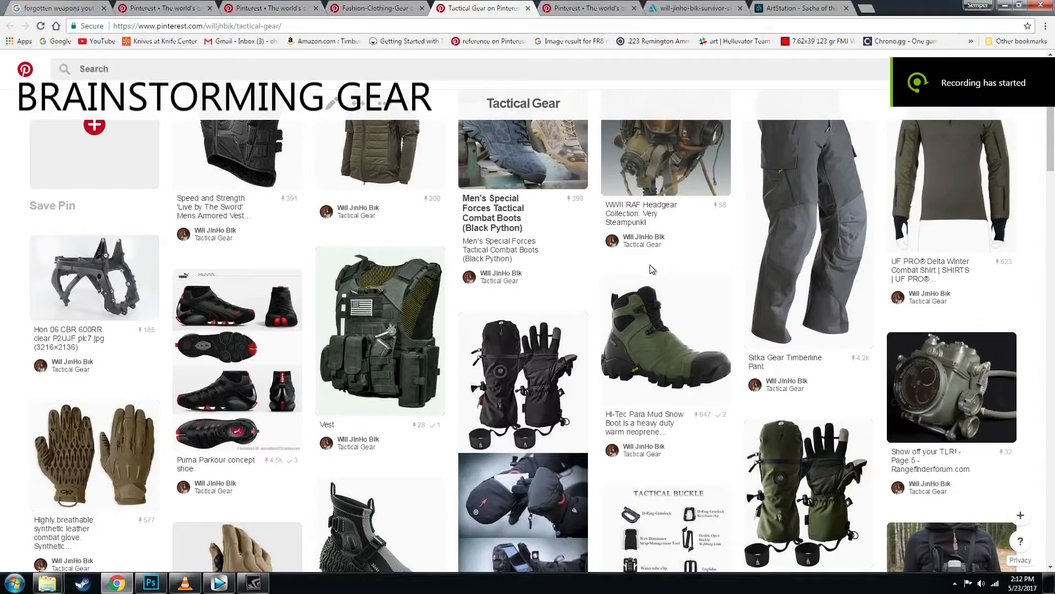
{"action": "scroll", "coordinate": [650, 353], "scroll_direction": "up", "scroll_amount": 2}
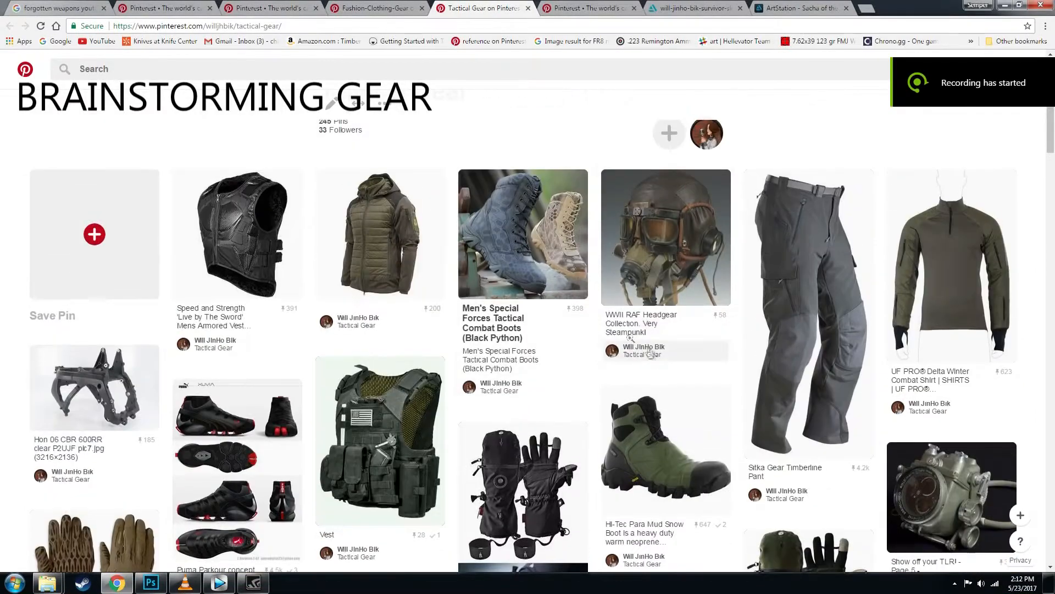
{"action": "scroll", "coordinate": [636, 294], "scroll_direction": "down", "scroll_amount": 4}
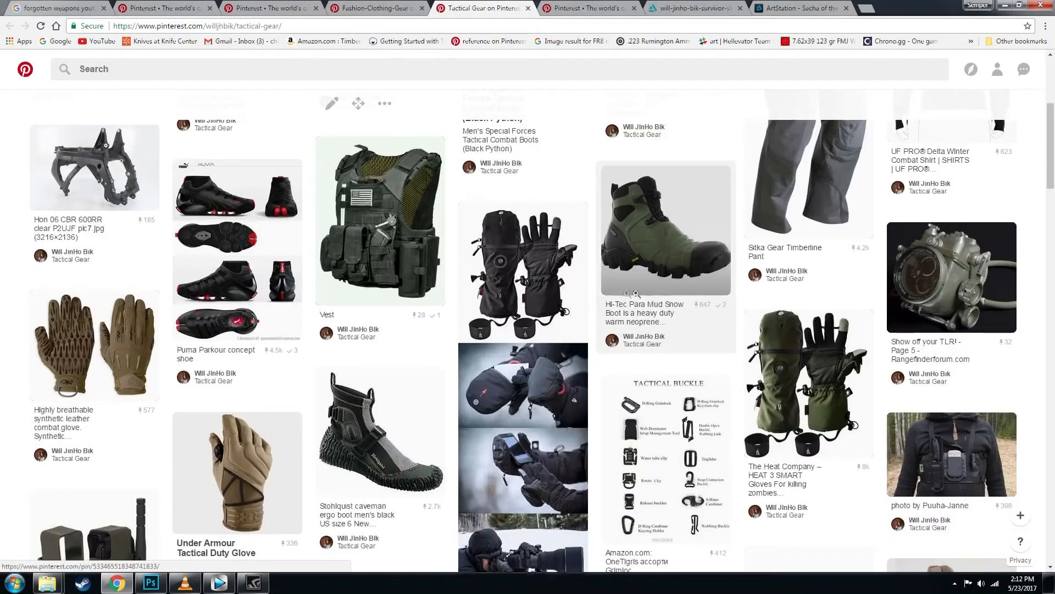
{"action": "scroll", "coordinate": [575, 335], "scroll_direction": "down", "scroll_amount": 5}
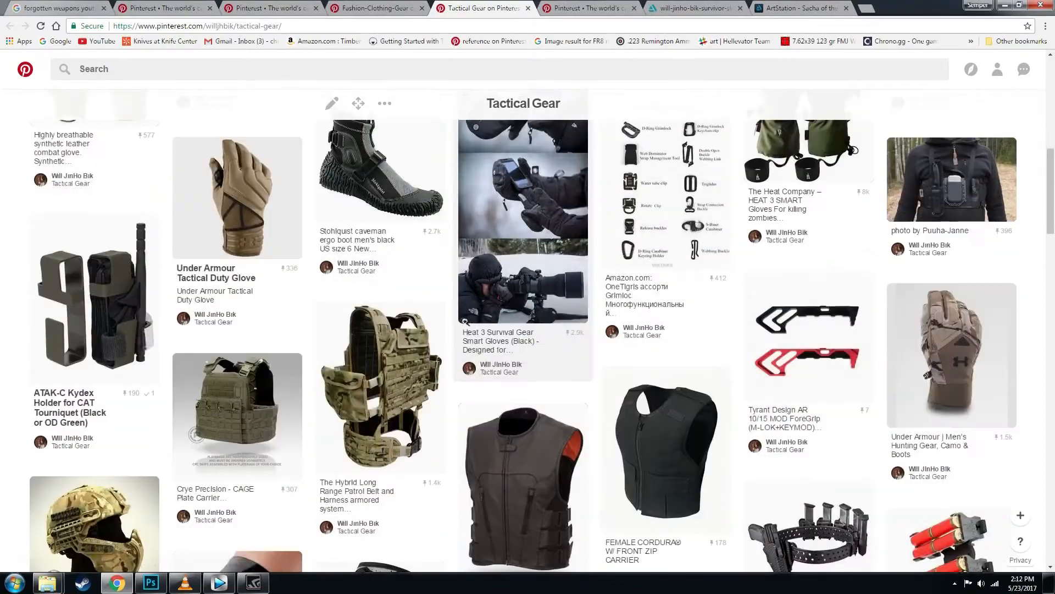
{"action": "scroll", "coordinate": [656, 355], "scroll_direction": "down", "scroll_amount": 4}
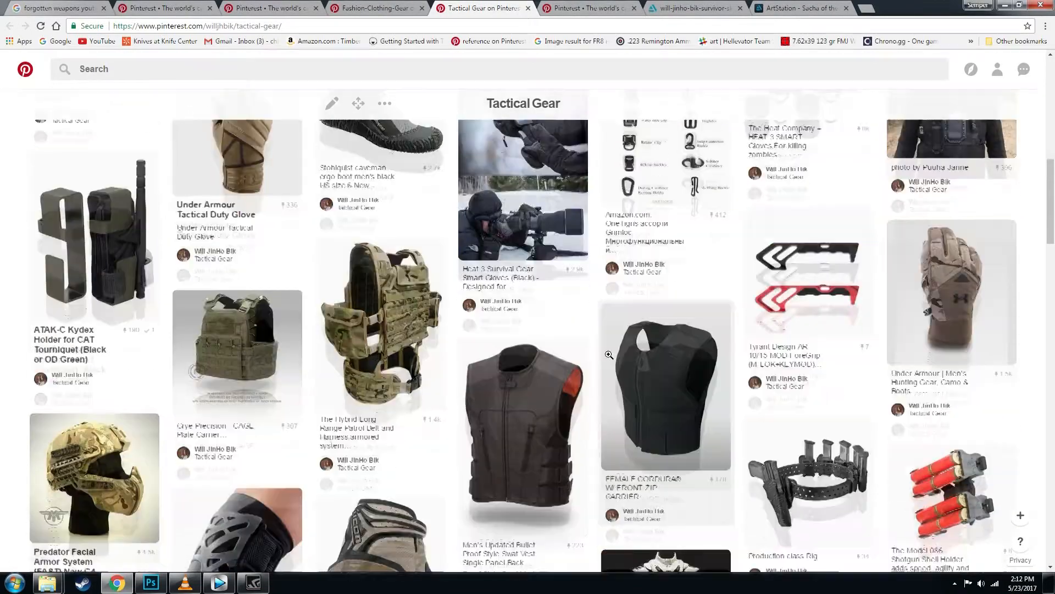
{"action": "scroll", "coordinate": [657, 354], "scroll_direction": "down", "scroll_amount": 4}
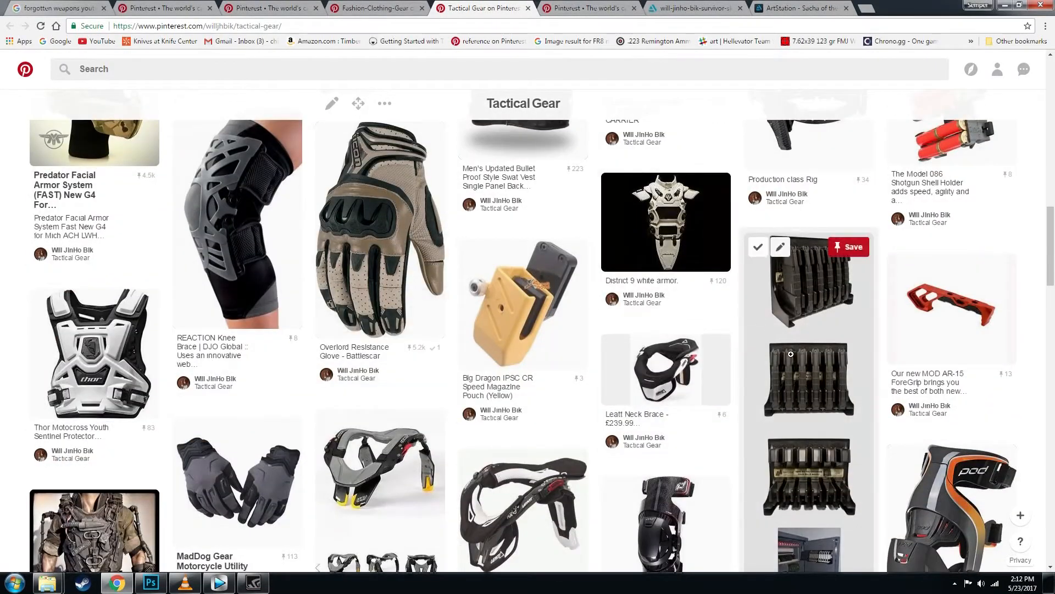
{"action": "scroll", "coordinate": [808, 307], "scroll_direction": "down", "scroll_amount": 4}
{"action": "scroll", "coordinate": [554, 343], "scroll_direction": "down", "scroll_amount": 4}
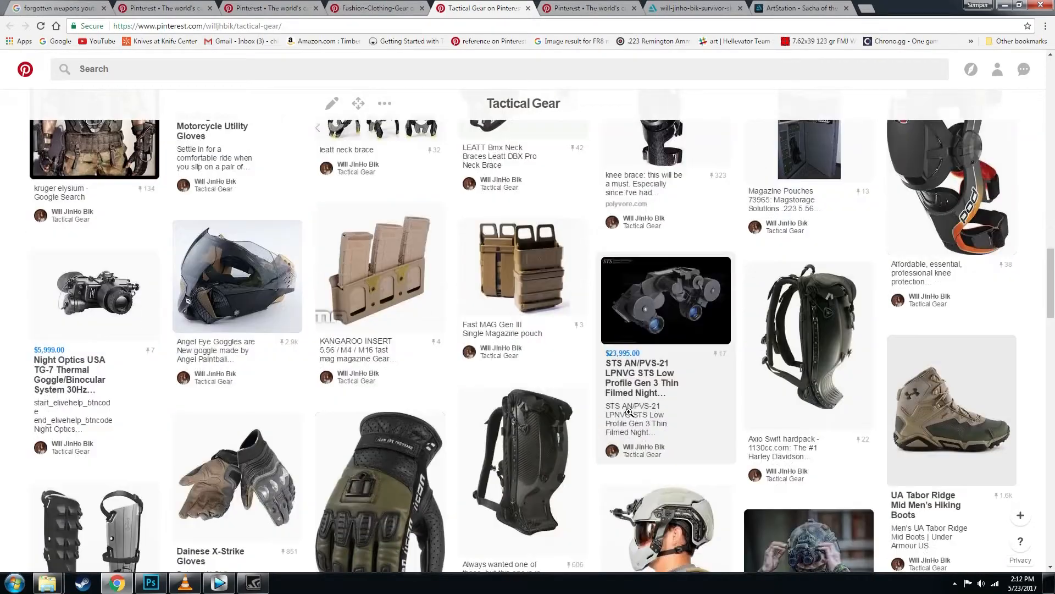
{"action": "scroll", "coordinate": [564, 419], "scroll_direction": "down", "scroll_amount": 5}
{"action": "scroll", "coordinate": [605, 357], "scroll_direction": "down", "scroll_amount": 10}
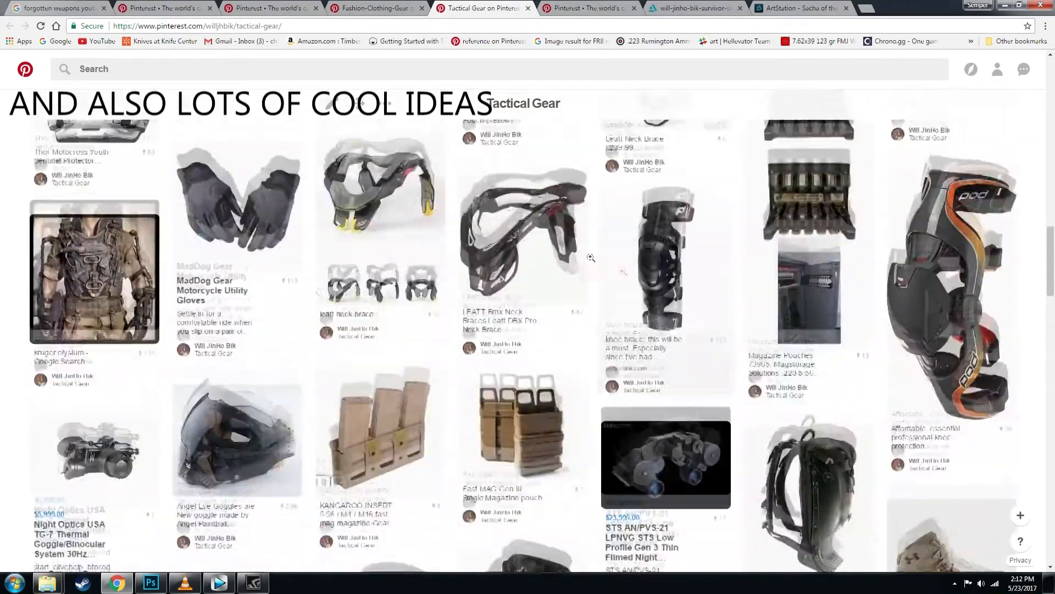
Go back over the upper part of the Tactical Gear board and examine the pouched vest with the flag patch
{"action": "scroll", "coordinate": [511, 377], "scroll_direction": "up", "scroll_amount": 15}
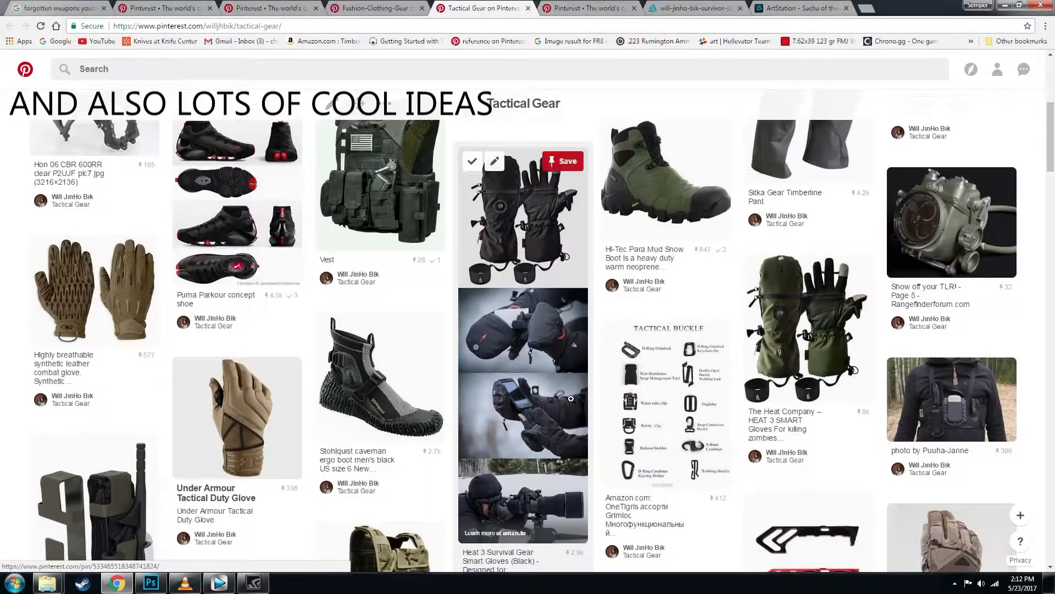
{"action": "scroll", "coordinate": [544, 392], "scroll_direction": "down", "scroll_amount": 2}
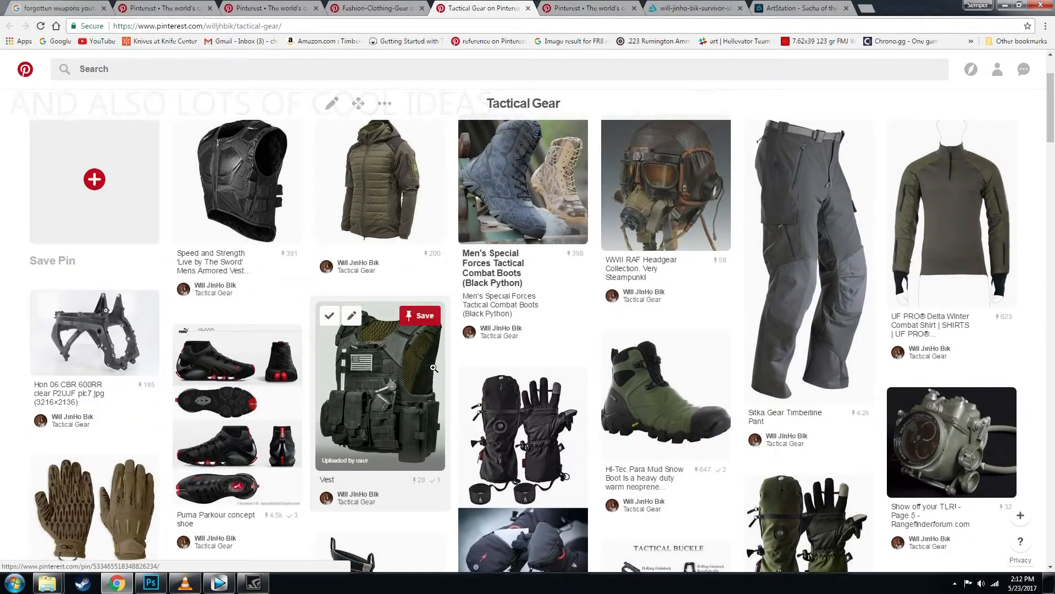
{"action": "scroll", "coordinate": [749, 380], "scroll_direction": "down", "scroll_amount": 8}
{"action": "scroll", "coordinate": [749, 380], "scroll_direction": "down", "scroll_amount": 9}
{"action": "scroll", "coordinate": [520, 428], "scroll_direction": "up", "scroll_amount": 9}
{"action": "scroll", "coordinate": [520, 428], "scroll_direction": "up", "scroll_amount": 7}
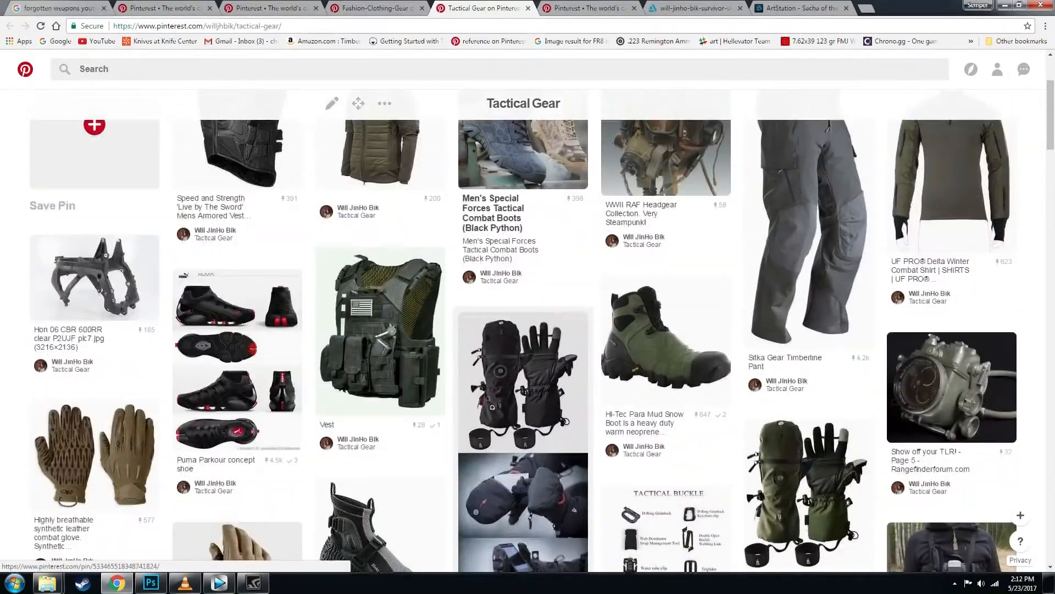
{"action": "left_click", "coordinate": [402, 348]}
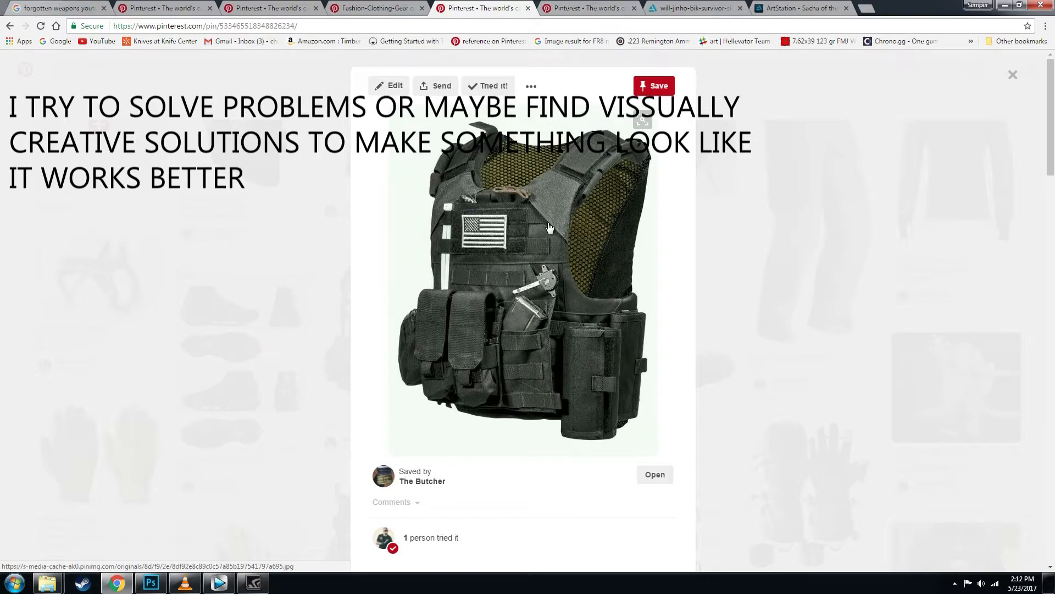
{"action": "left_click", "coordinate": [806, 228]}
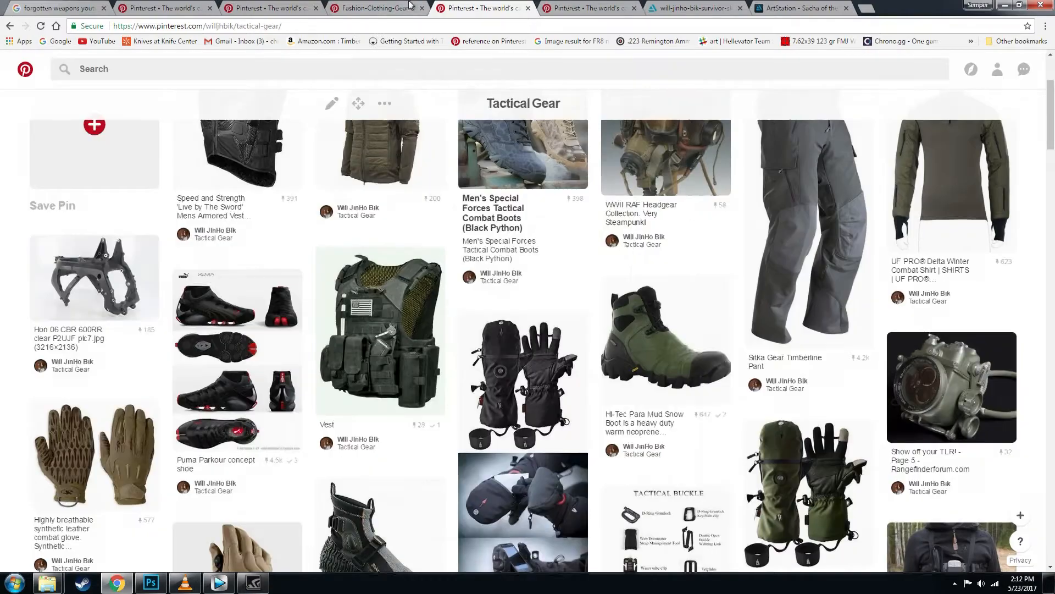
Return to the Soldiers Ref board and examine the Volk Tactical gear pin with the hooded desert camouflage jacket
{"action": "left_click", "coordinate": [377, 8]}
{"action": "left_click", "coordinate": [560, 7]}
{"action": "left_click", "coordinate": [308, 6]}
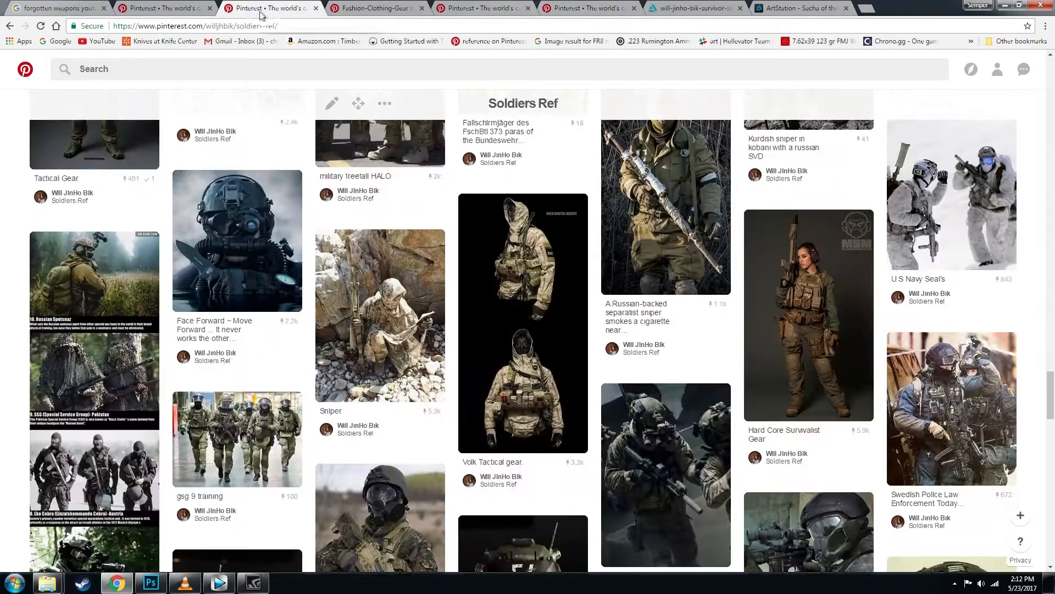
{"action": "left_click", "coordinate": [510, 391]}
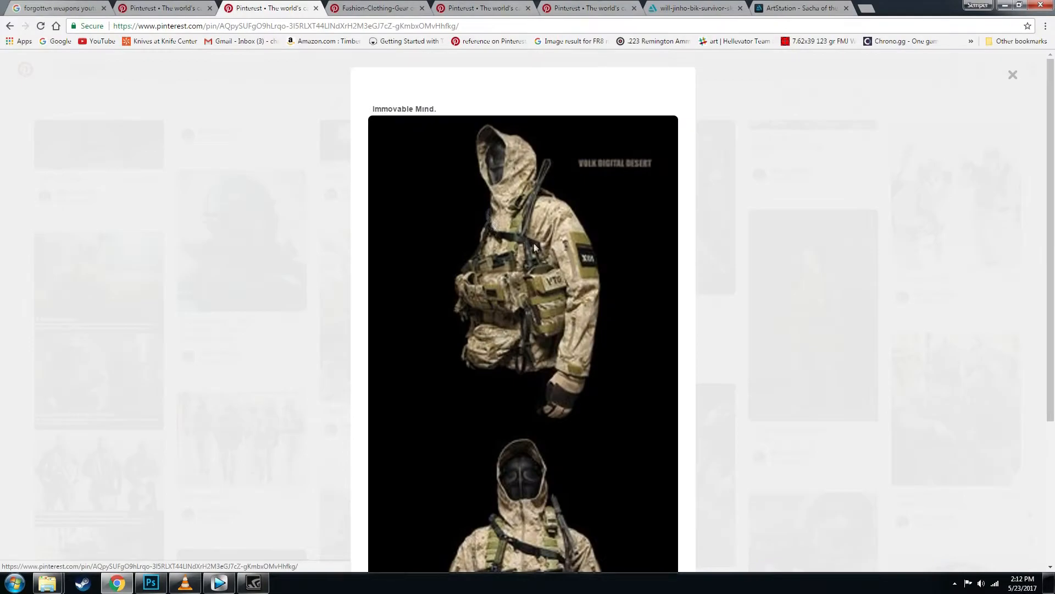
{"action": "scroll", "coordinate": [503, 226], "scroll_direction": "down", "scroll_amount": 5}
{"action": "scroll", "coordinate": [503, 225], "scroll_direction": "up", "scroll_amount": 5}
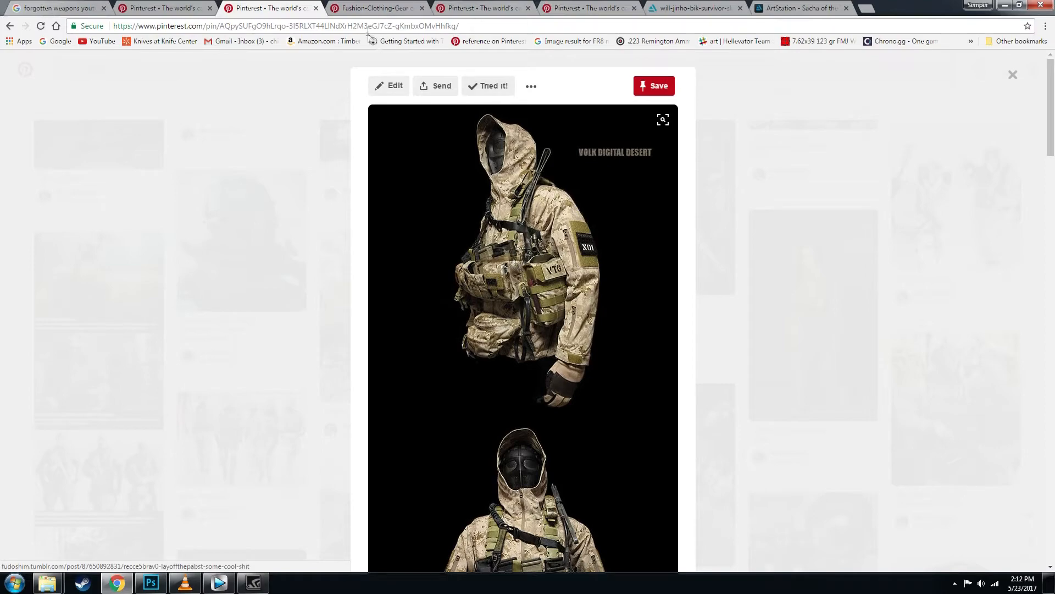
Browse the profile's board overview and view the pin of the armoured knight with red club emblems
{"action": "left_click", "coordinate": [187, 8]}
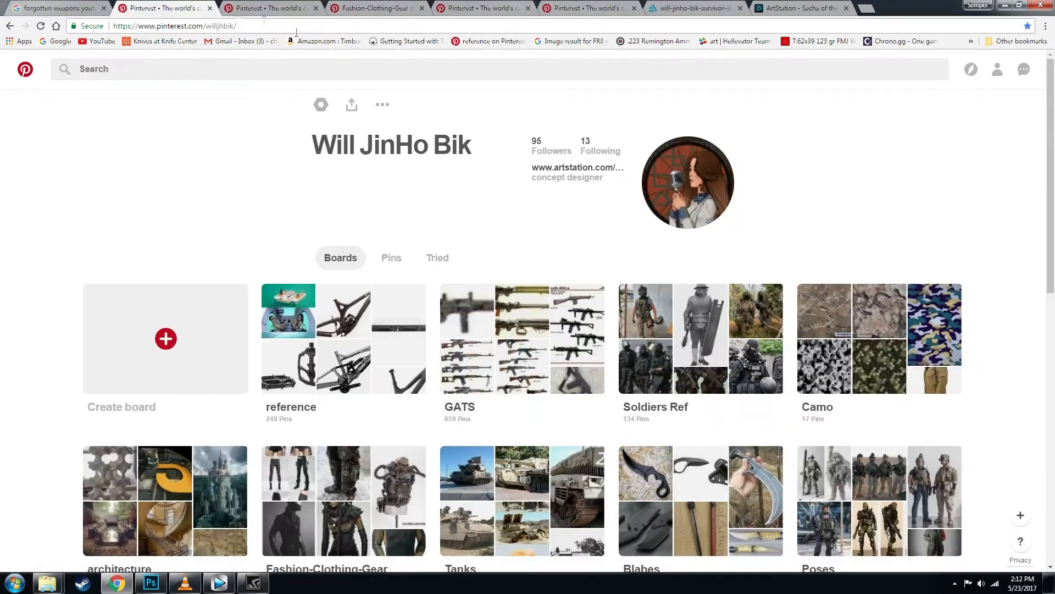
{"action": "scroll", "coordinate": [750, 220], "scroll_direction": "down", "scroll_amount": 5}
{"action": "scroll", "coordinate": [750, 220], "scroll_direction": "up", "scroll_amount": 3}
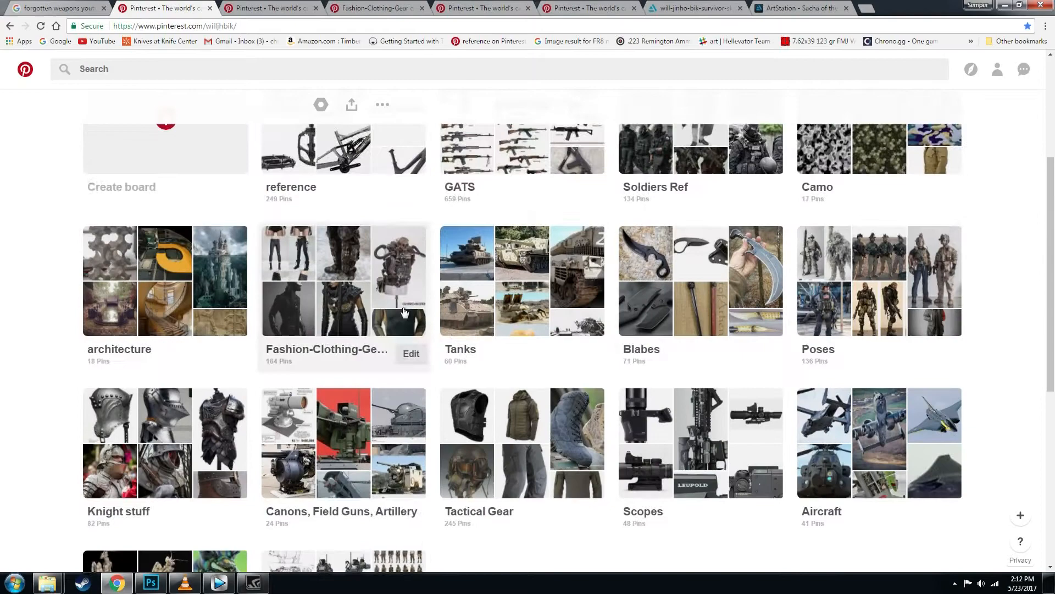
{"action": "key", "text": "alt+Left"}
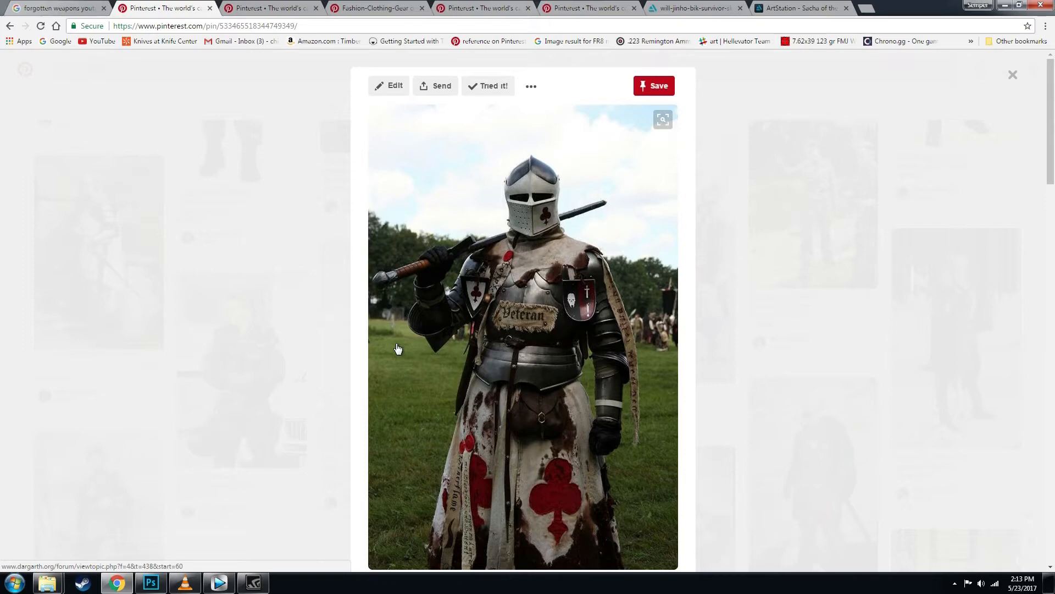
Return to the Soldiers Ref tab, close the Volk Tactical gear pin, and go back to the start of the board
{"action": "left_click", "coordinate": [283, 6]}
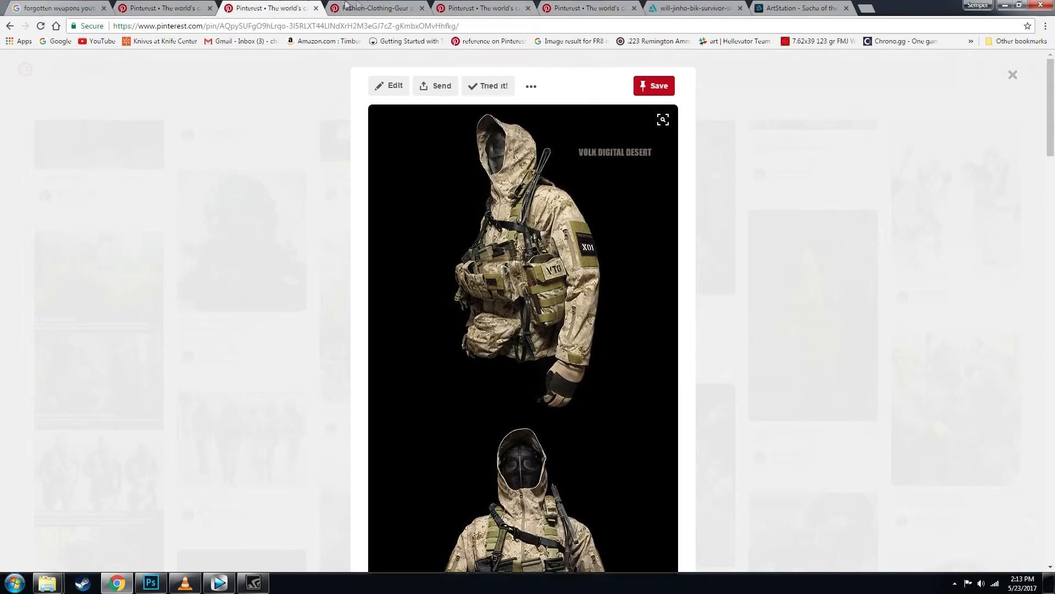
{"action": "key", "text": "ctrl+shift+Tab"}
{"action": "left_click", "coordinate": [221, 6]}
{"action": "scroll", "coordinate": [600, 337], "scroll_direction": "down", "scroll_amount": 4}
{"action": "left_click", "coordinate": [772, 305]}
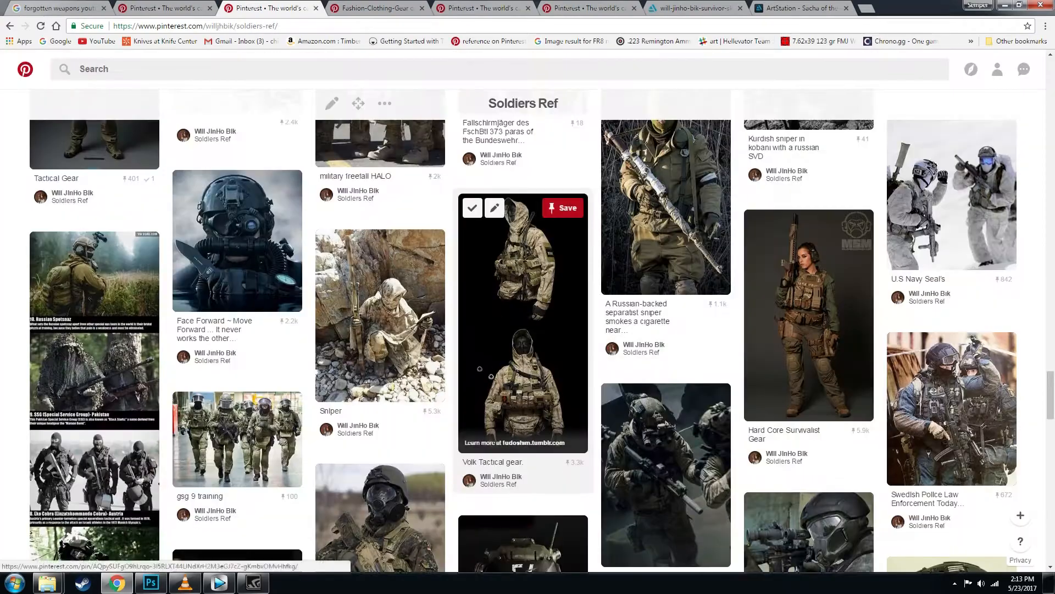
{"action": "scroll", "coordinate": [244, 339], "scroll_direction": "down", "scroll_amount": 4}
{"action": "scroll", "coordinate": [245, 339], "scroll_direction": "up", "scroll_amount": 20}
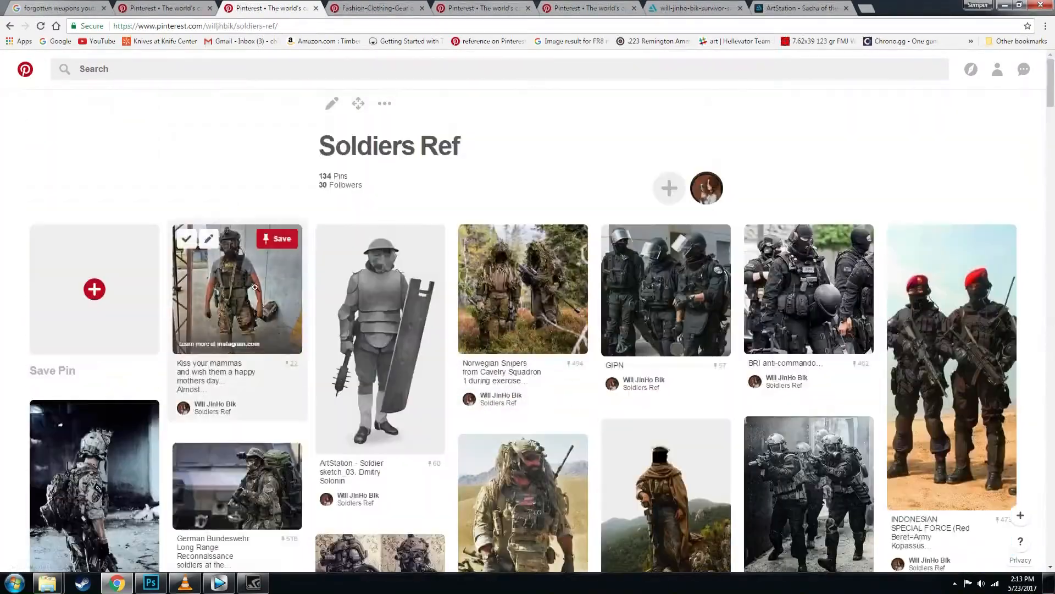
Examine the pin of the gas-masked soldier in a police vest, close it, and look further through the Soldiers Ref board
{"action": "left_click", "coordinate": [254, 286]}
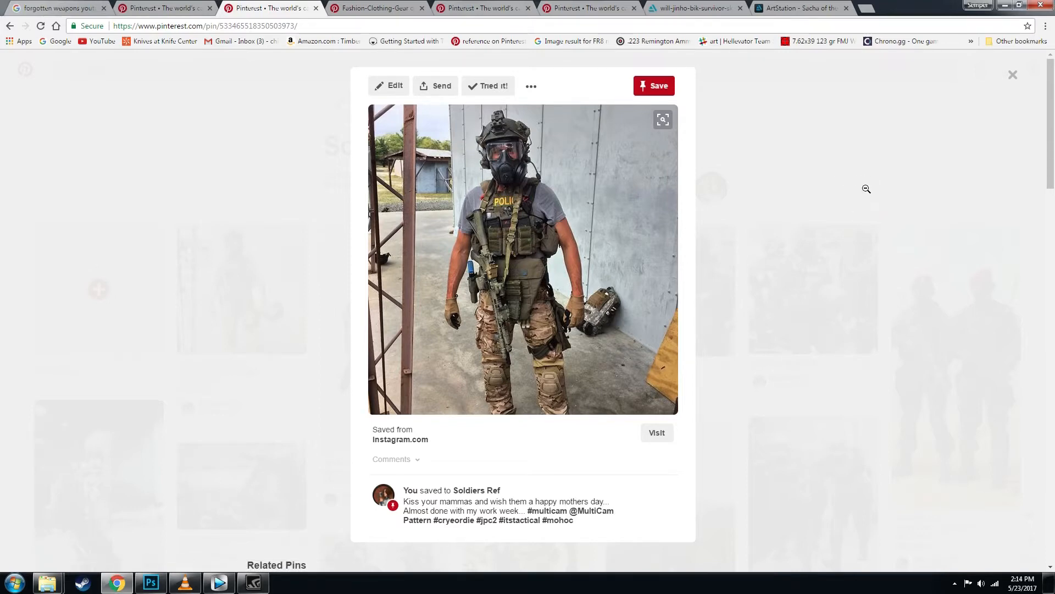
{"action": "left_click", "coordinate": [866, 189]}
{"action": "scroll", "coordinate": [841, 207], "scroll_direction": "down", "scroll_amount": 5}
{"action": "scroll", "coordinate": [841, 207], "scroll_direction": "down", "scroll_amount": 6}
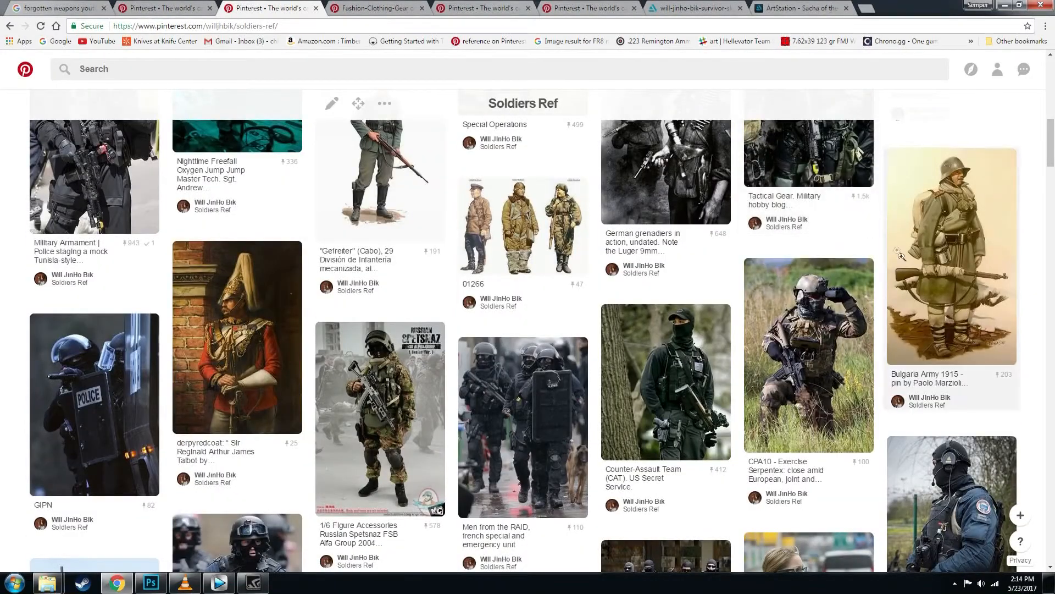
Browse the Google Images results for "MGSV concept art" and open the image of the four beige sneak suit designs
{"action": "scroll", "coordinate": [889, 243], "scroll_direction": "down", "scroll_amount": 2}
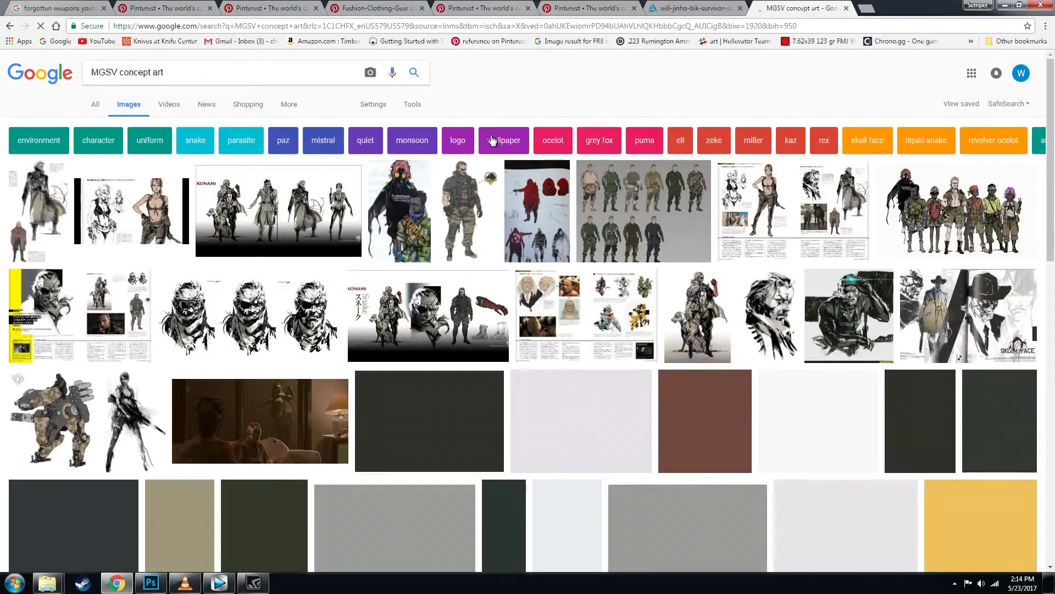
{"action": "scroll", "coordinate": [834, 304], "scroll_direction": "down", "scroll_amount": 6}
{"action": "scroll", "coordinate": [834, 304], "scroll_direction": "down", "scroll_amount": 3}
{"action": "left_click", "coordinate": [830, 276]}
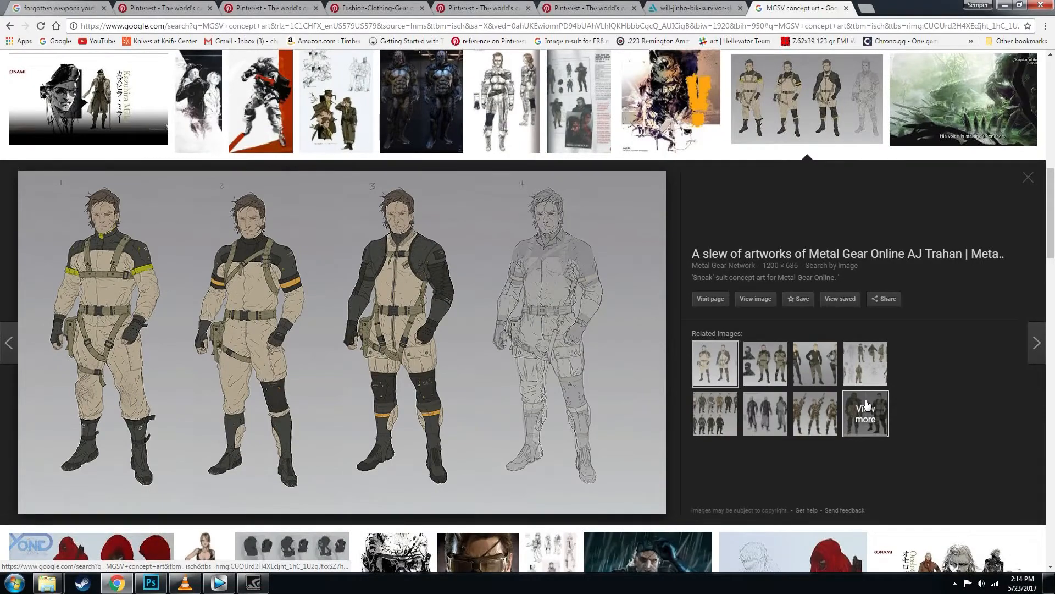
View more related images and examine the three coloured sneak suits, the masked sneaking suit pair, and the related bandana soldier design
{"action": "left_click", "coordinate": [866, 405]}
{"action": "left_click", "coordinate": [453, 294]}
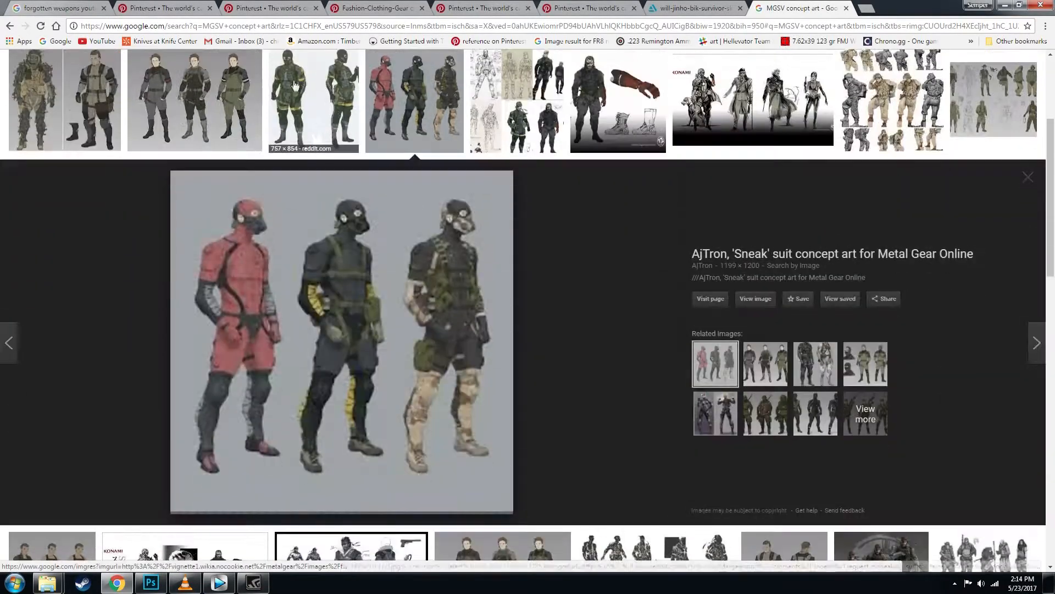
{"action": "left_click", "coordinate": [295, 83]}
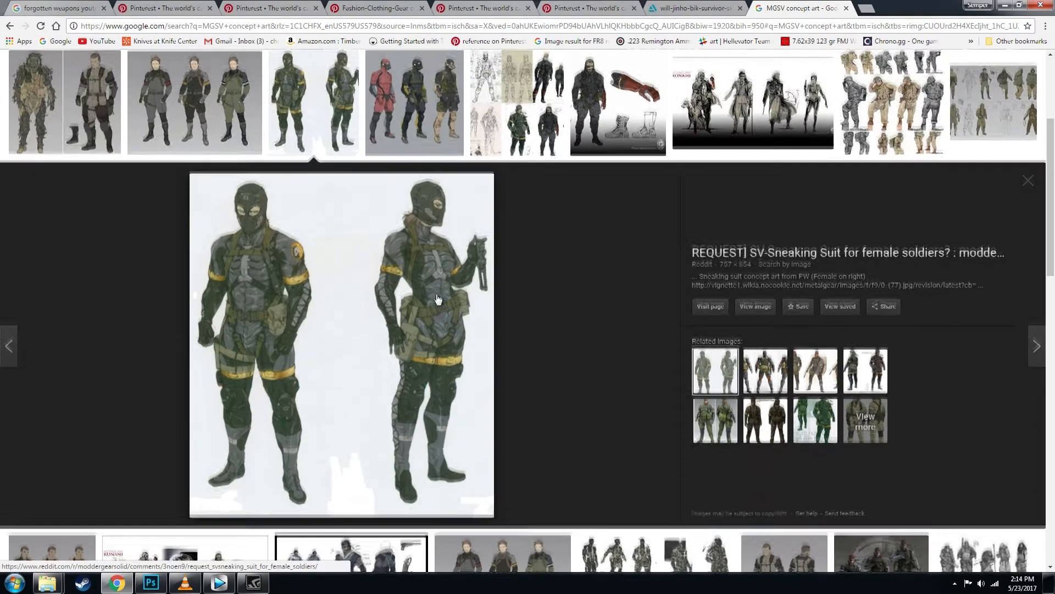
{"action": "scroll", "coordinate": [348, 277], "scroll_direction": "up", "scroll_amount": 1}
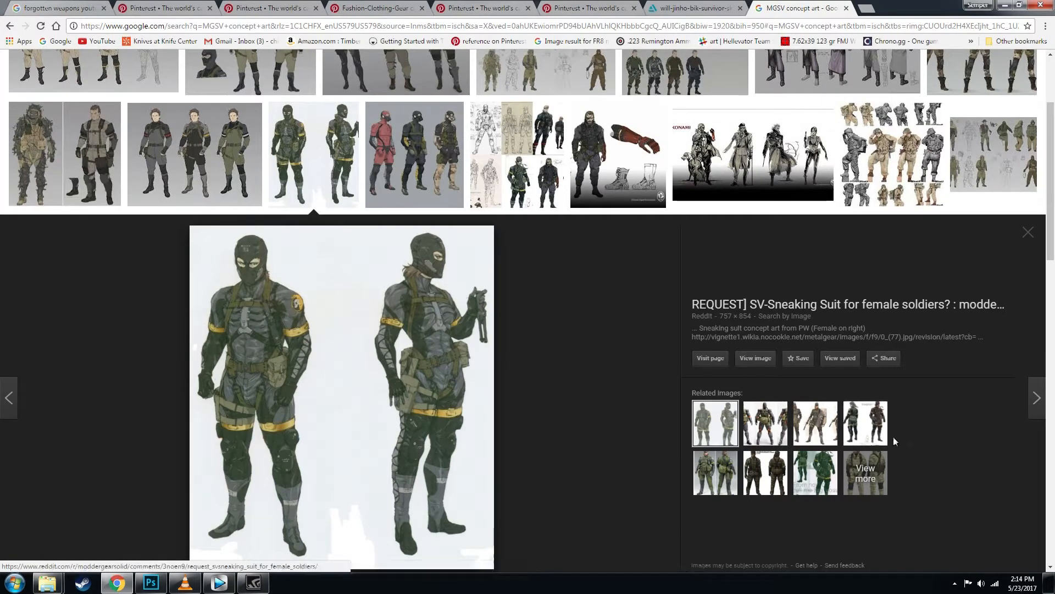
{"action": "left_click", "coordinate": [877, 428]}
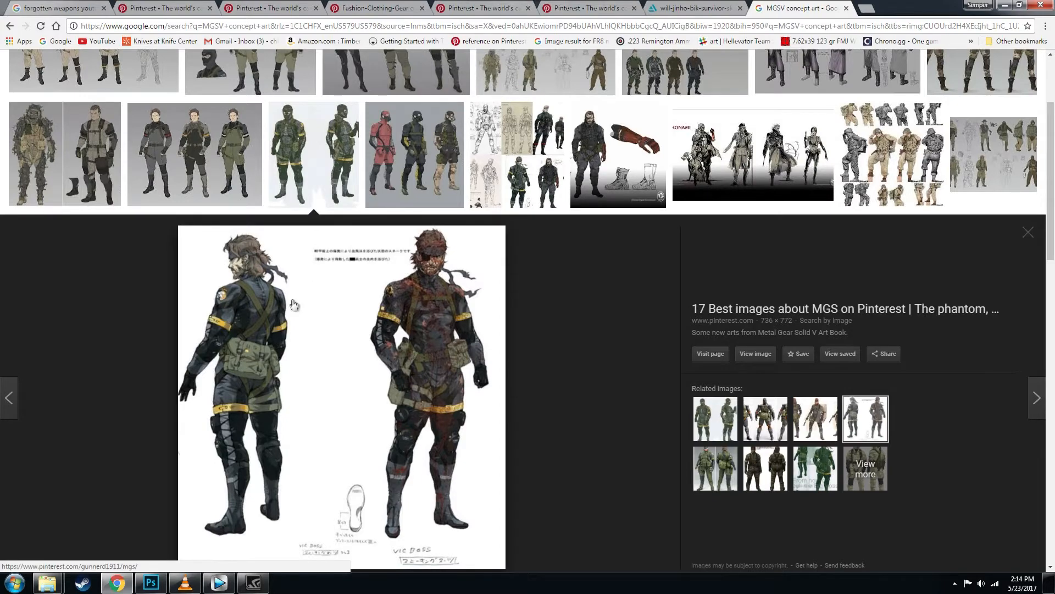
Look through the related Metal Gear results and open the sheet of camouflage uniform variations near the start of the results
{"action": "scroll", "coordinate": [314, 379], "scroll_direction": "down", "scroll_amount": 3}
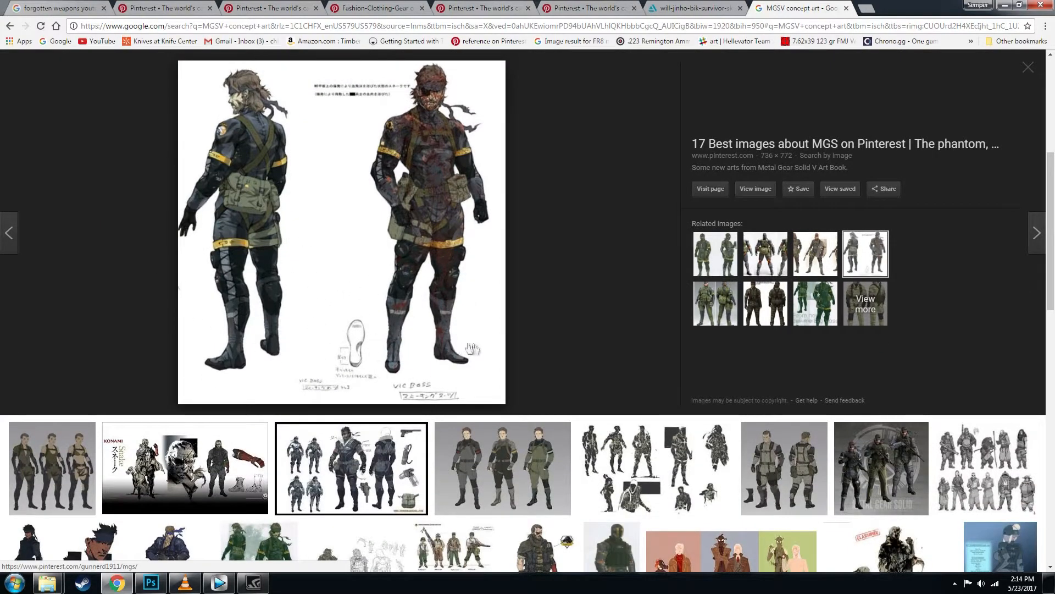
{"action": "scroll", "coordinate": [490, 341], "scroll_direction": "down", "scroll_amount": 4}
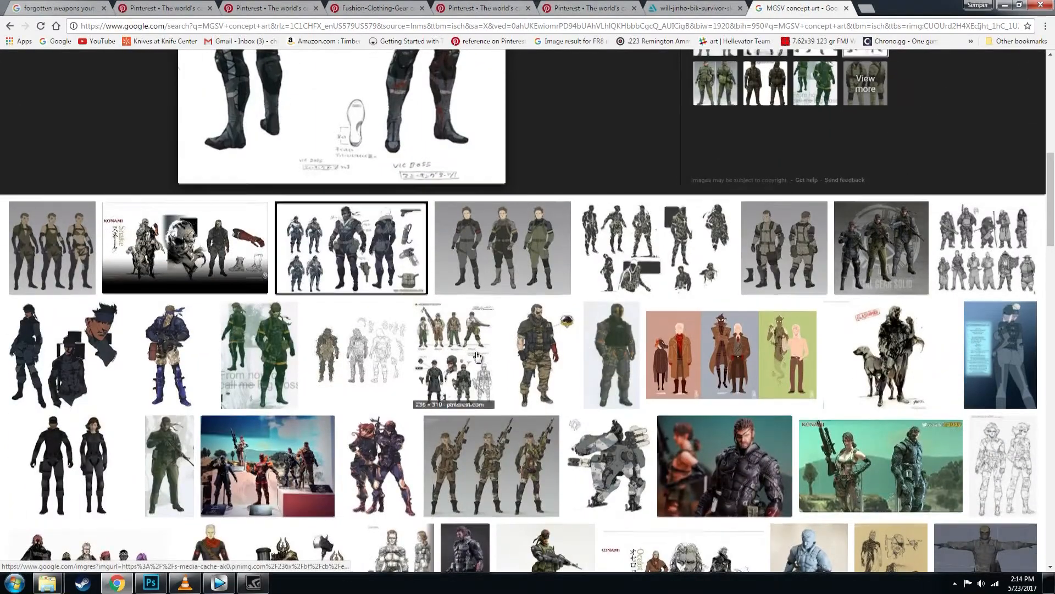
{"action": "scroll", "coordinate": [490, 358], "scroll_direction": "down", "scroll_amount": 2}
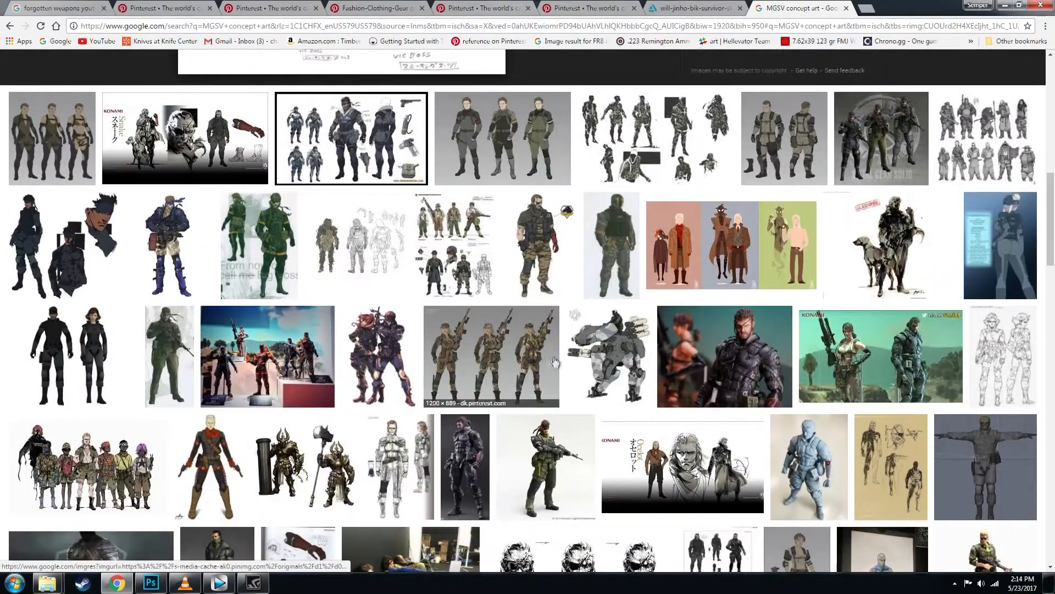
{"action": "scroll", "coordinate": [559, 360], "scroll_direction": "up", "scroll_amount": 11}
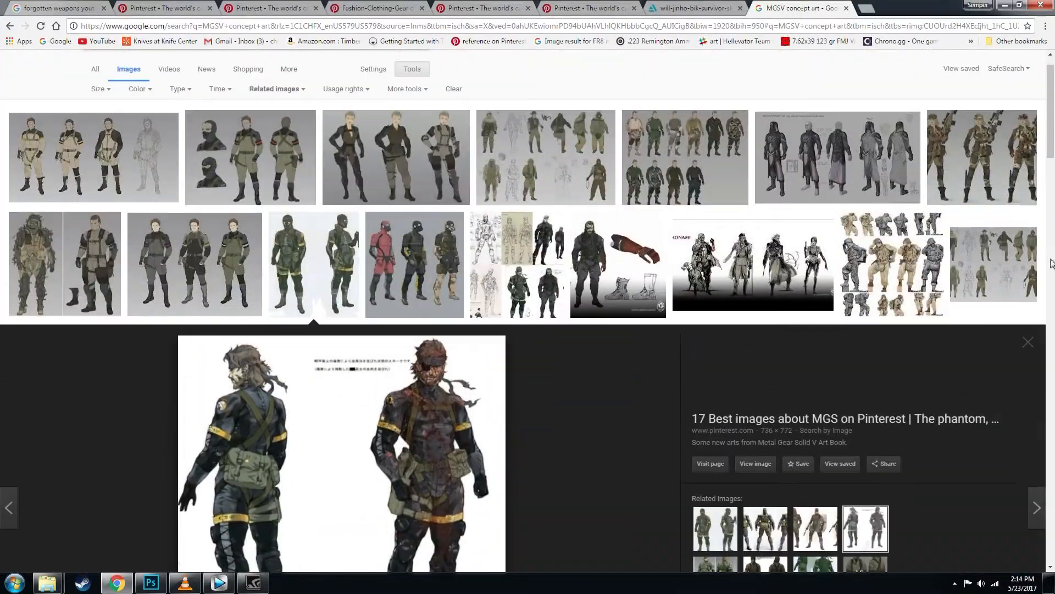
{"action": "left_click", "coordinate": [629, 199]}
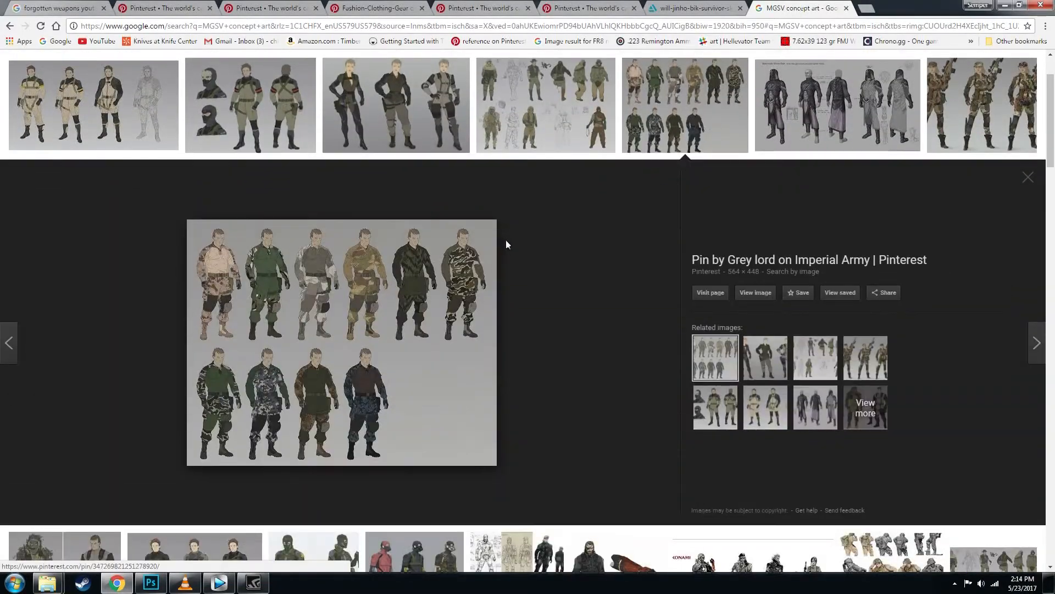
Compare the related images of the female soldiers, the rifle-carrying trio and the beige sneak suits
{"action": "left_click", "coordinate": [775, 362]}
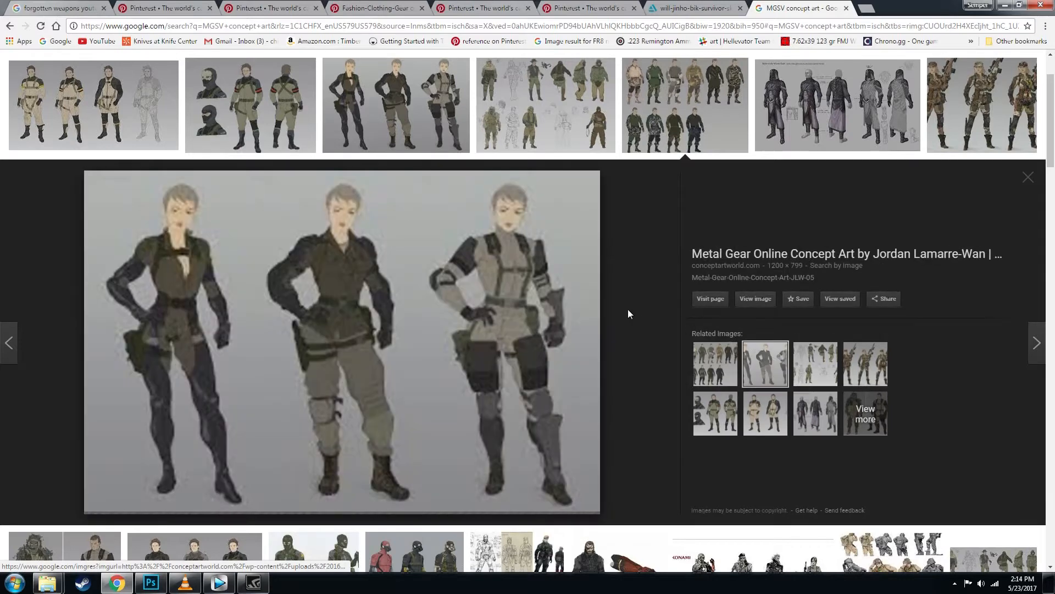
{"action": "left_click", "coordinate": [876, 361]}
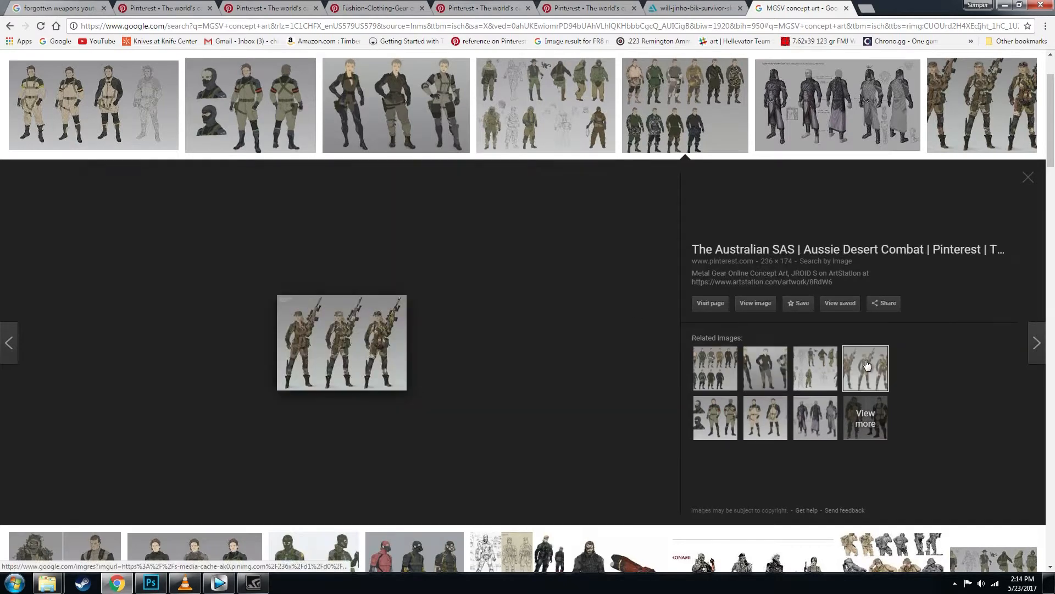
{"action": "left_click", "coordinate": [805, 417]}
{"action": "left_click", "coordinate": [765, 415]}
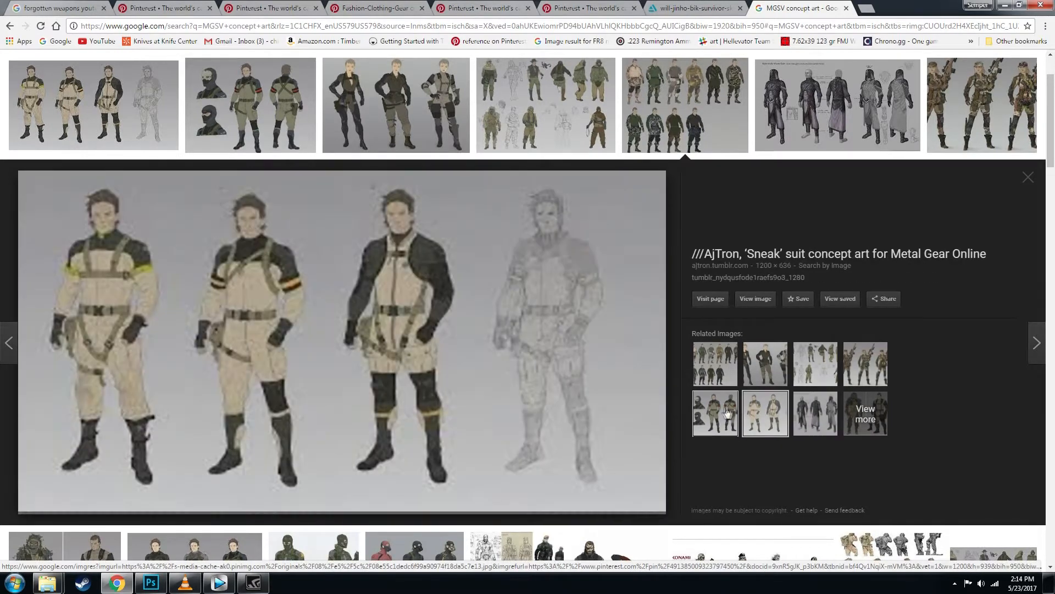
{"action": "scroll", "coordinate": [434, 308], "scroll_direction": "up", "scroll_amount": 2}
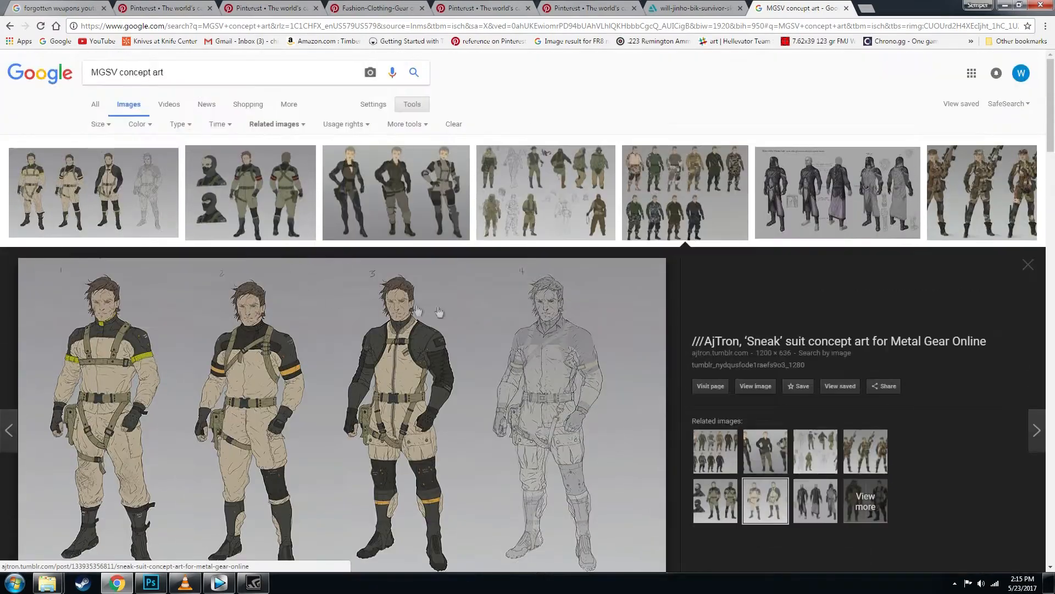
{"action": "scroll", "coordinate": [531, 324], "scroll_direction": "down", "scroll_amount": 5}
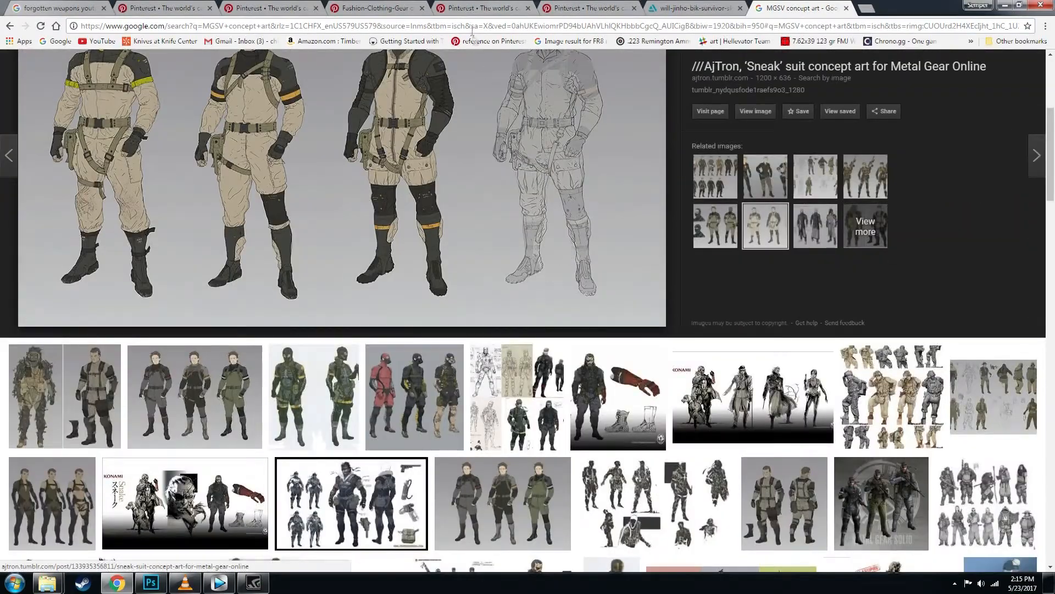
Return to the Tactical Gear board, examine the Hybrid Long Range Patrol Belt and Harness pin, close it, and continue through the board
{"action": "left_click", "coordinate": [484, 8]}
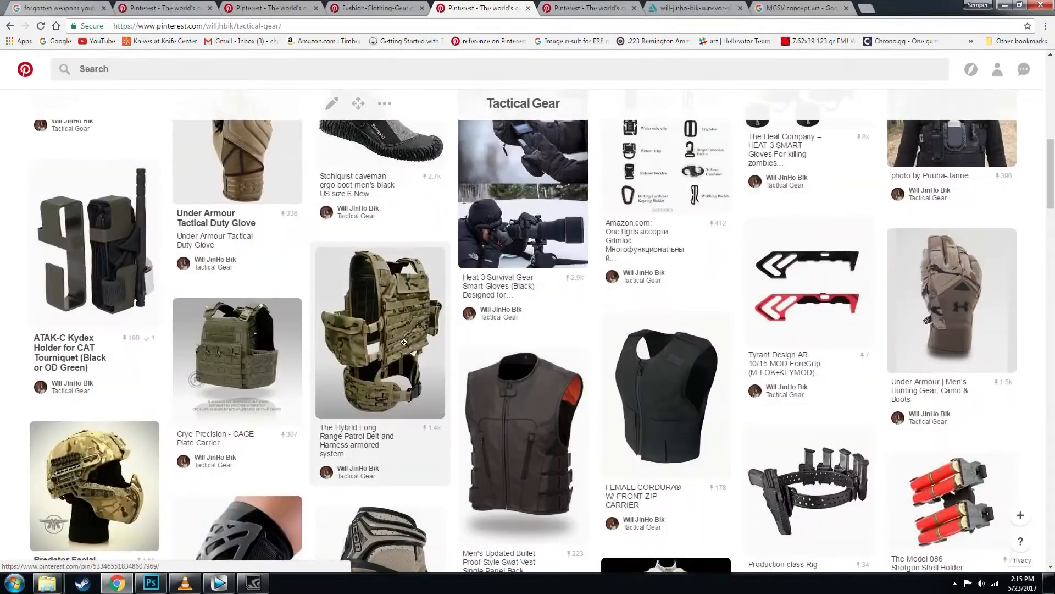
{"action": "left_click", "coordinate": [439, 307]}
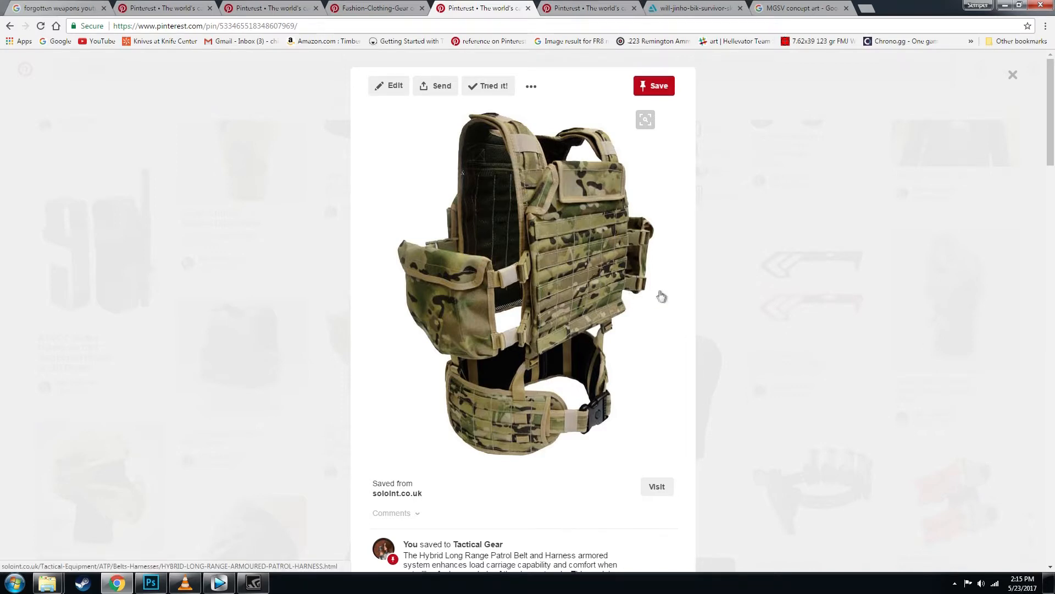
{"action": "left_click", "coordinate": [734, 340]}
{"action": "scroll", "coordinate": [638, 371], "scroll_direction": "down", "scroll_amount": 15}
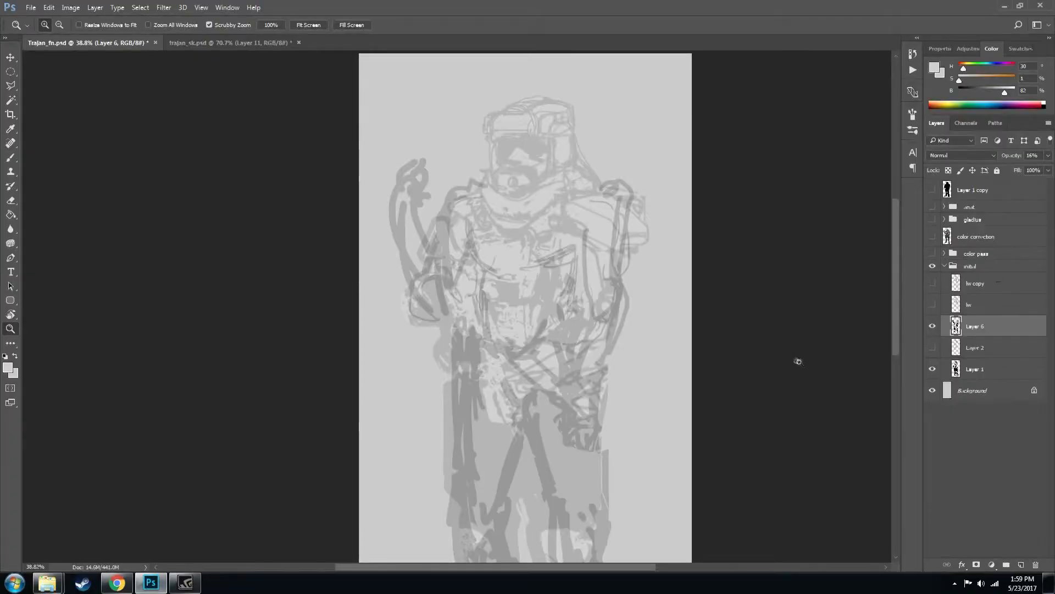
Switch to Photoshop, show the lw line-art layer in place of Layer 6, and examine the soldier's torso and full figure
{"action": "left_click", "coordinate": [935, 305]}
{"action": "left_click", "coordinate": [933, 305]}
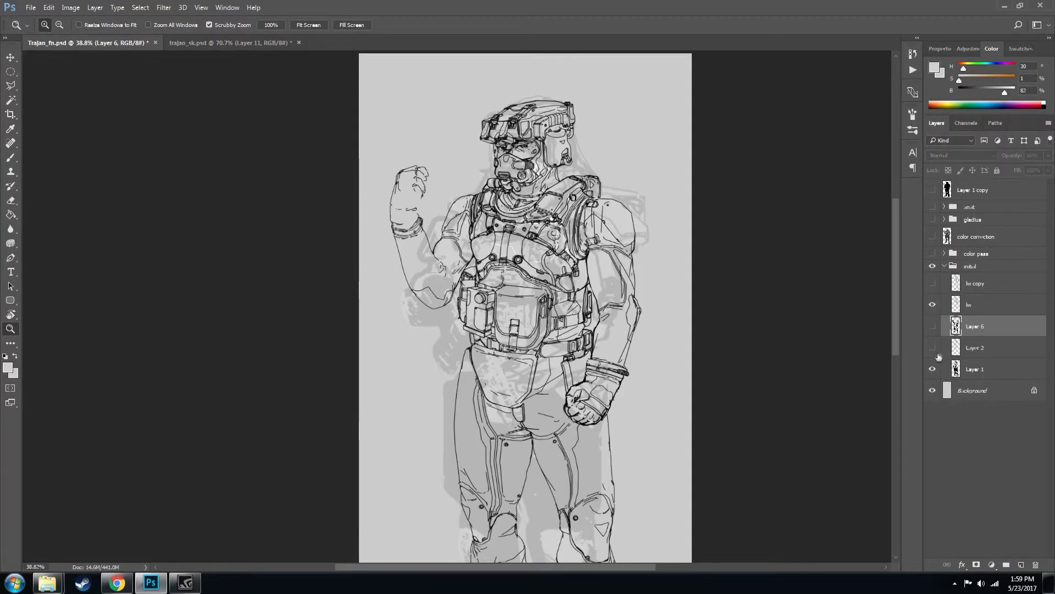
{"action": "key", "text": "ctrl+minus"}
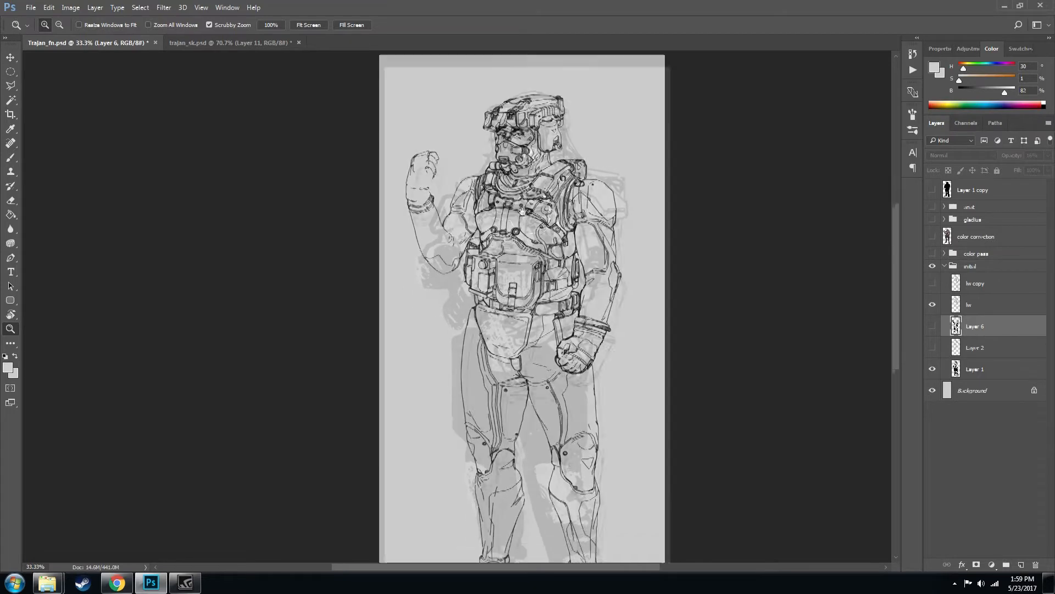
{"action": "scroll", "coordinate": [538, 344], "scroll_direction": "down", "scroll_amount": 1}
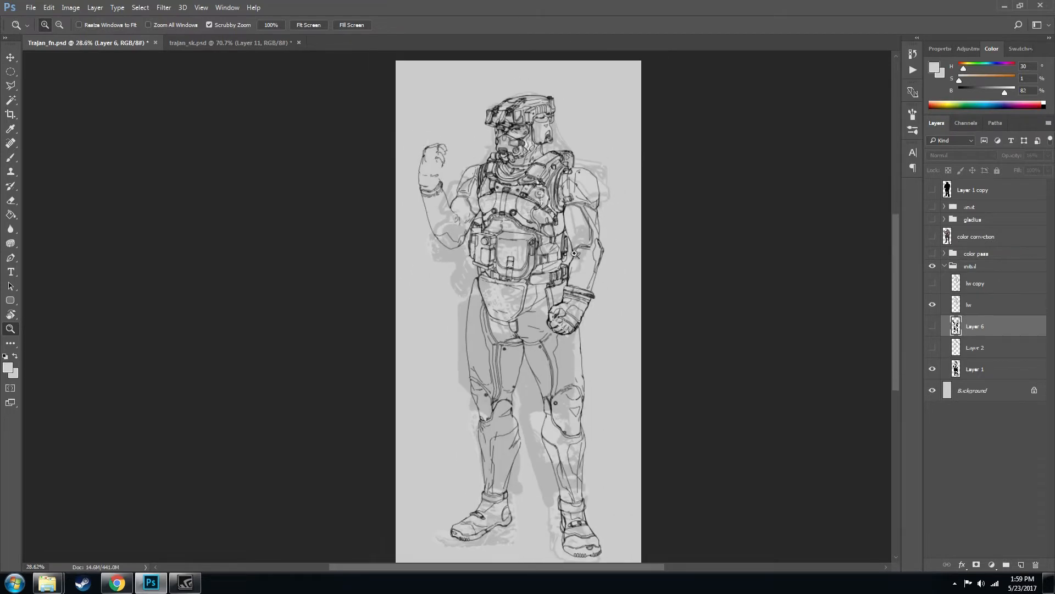
{"action": "scroll", "coordinate": [571, 270], "scroll_direction": "up", "scroll_amount": 5}
{"action": "left_click_drag", "start_coordinate": [506, 179], "coordinate": [523, 318]}
{"action": "left_click_drag", "start_coordinate": [521, 277], "coordinate": [513, 327]}
{"action": "left_click_drag", "start_coordinate": [469, 250], "coordinate": [511, 314]}
{"action": "mouse_move", "coordinate": [490, 277]}
{"action": "left_mouse_down"}
{"action": "mouse_move", "coordinate": [515, 279]}
{"action": "mouse_move", "coordinate": [501, 283]}
{"action": "left_mouse_up"}
{"action": "left_click_drag", "start_coordinate": [506, 292], "coordinate": [510, 264]}
{"action": "left_click_drag", "start_coordinate": [532, 311], "coordinate": [467, 253]}
Hide the lw and Layer 1 layers, and show the lw copy layer to view the line art with arm braces
{"action": "left_click", "coordinate": [932, 305]}
{"action": "left_click", "coordinate": [932, 369]}
{"action": "left_click", "coordinate": [932, 369]}
{"action": "left_click", "coordinate": [932, 369]}
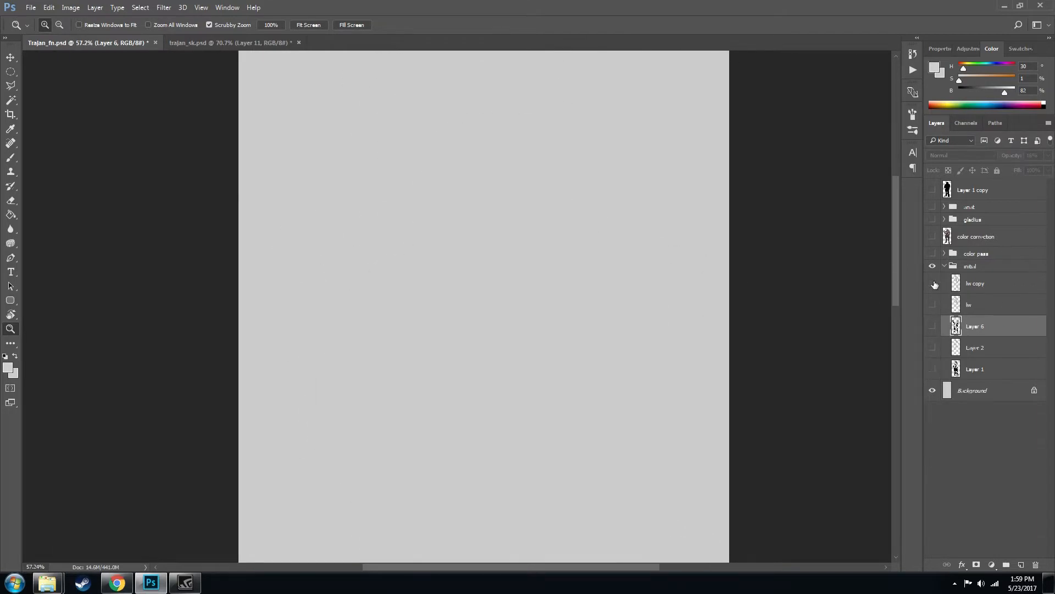
{"action": "left_click", "coordinate": [932, 283]}
{"action": "left_click_drag", "start_coordinate": [618, 229], "coordinate": [502, 133]}
{"action": "left_click_drag", "start_coordinate": [442, 149], "coordinate": [459, 148]}
{"action": "left_click_drag", "start_coordinate": [558, 189], "coordinate": [523, 198]}
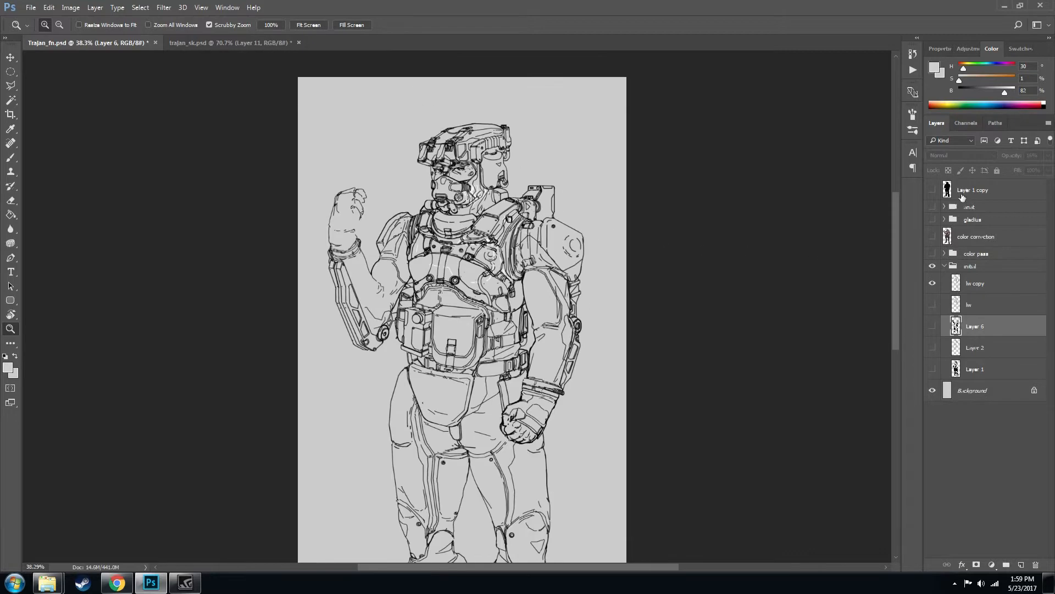
Set the lw copy layer's blend mode to Multiply and inspect the helmet, upper body and full figure of the line art
{"action": "left_click", "coordinate": [973, 288]}
{"action": "left_click", "coordinate": [978, 156]}
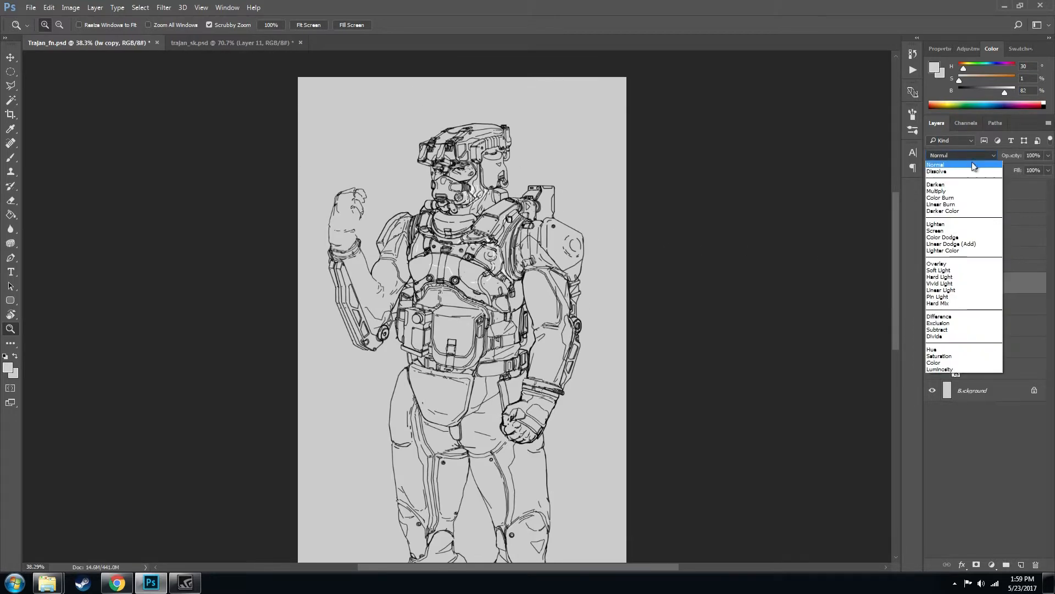
{"action": "left_click", "coordinate": [958, 191]}
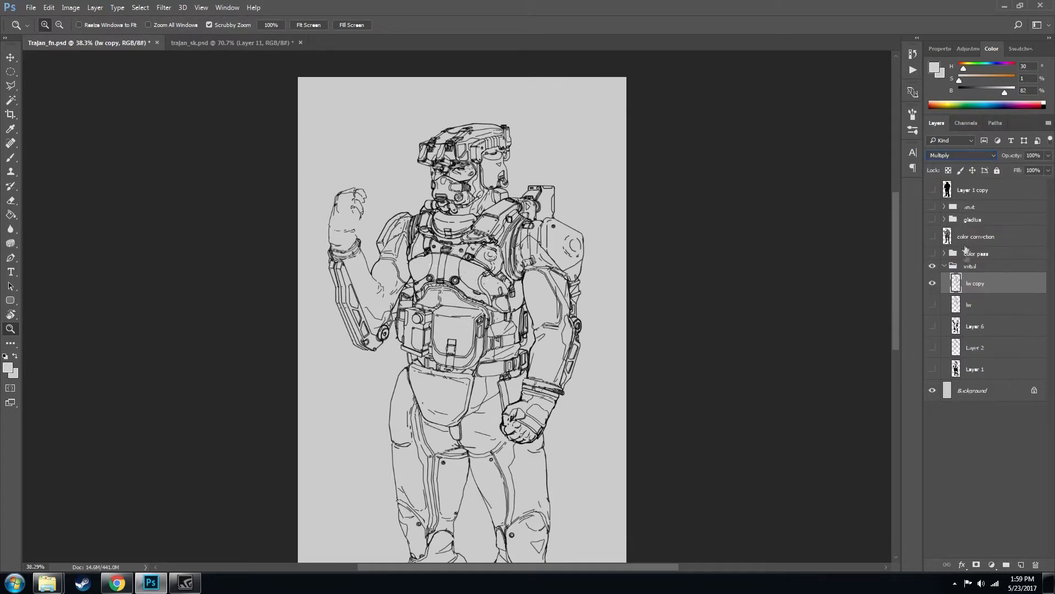
{"action": "left_click_drag", "start_coordinate": [462, 166], "coordinate": [505, 186]}
{"action": "left_click_drag", "start_coordinate": [505, 186], "coordinate": [556, 282]}
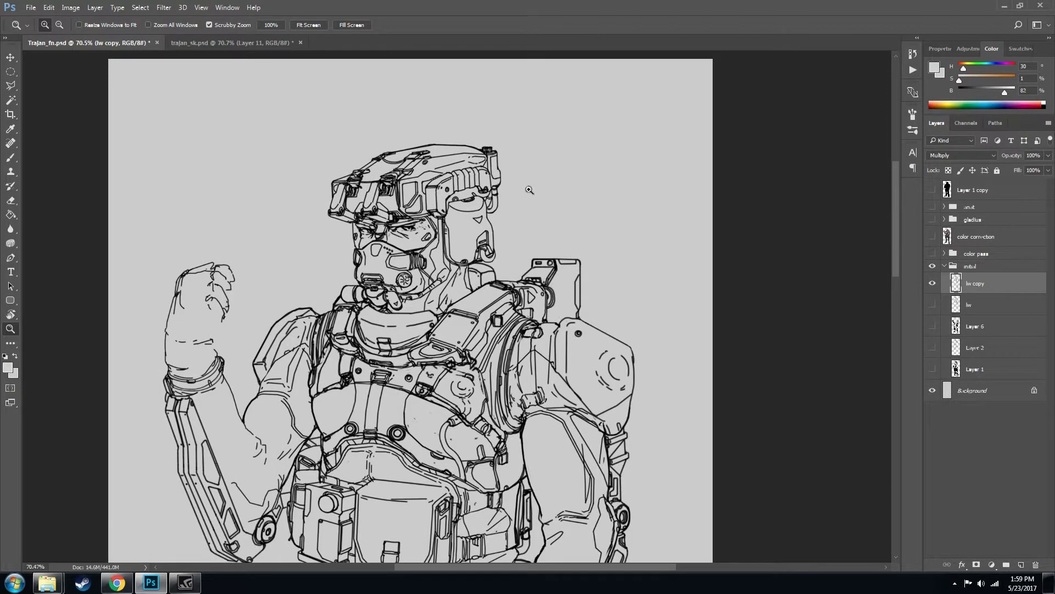
{"action": "left_click_drag", "start_coordinate": [548, 242], "coordinate": [538, 153]}
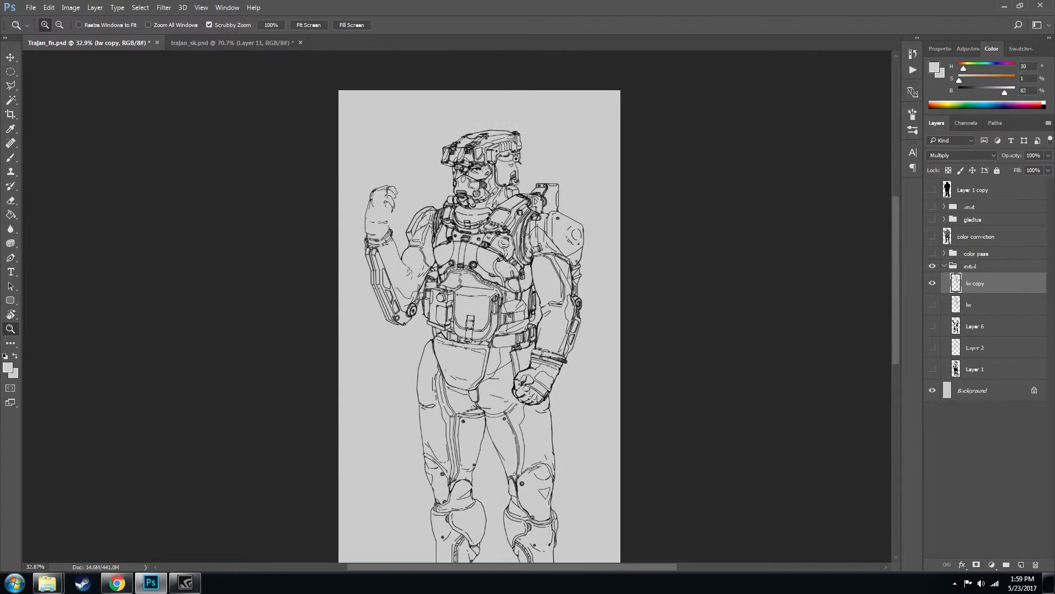
{"action": "left_click_drag", "start_coordinate": [470, 199], "coordinate": [506, 239]}
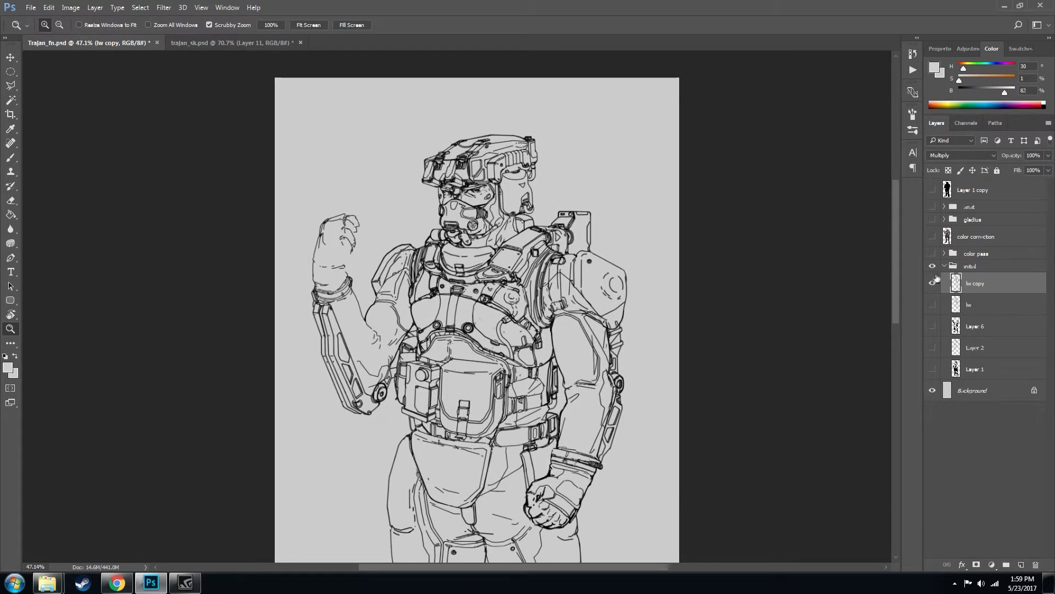
{"action": "left_click_drag", "start_coordinate": [578, 211], "coordinate": [560, 161]}
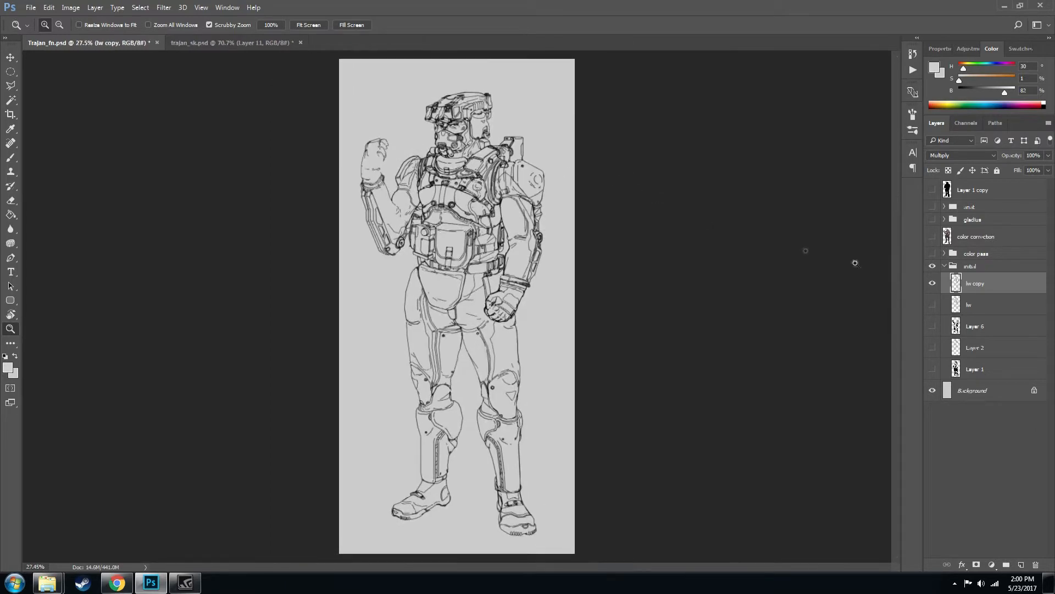
Collapse and hide the sketch layer group, and show and expand the color pass group
{"action": "left_click", "coordinate": [945, 266]}
{"action": "left_click", "coordinate": [932, 267]}
{"action": "left_click", "coordinate": [933, 253]}
{"action": "left_click", "coordinate": [947, 257]}
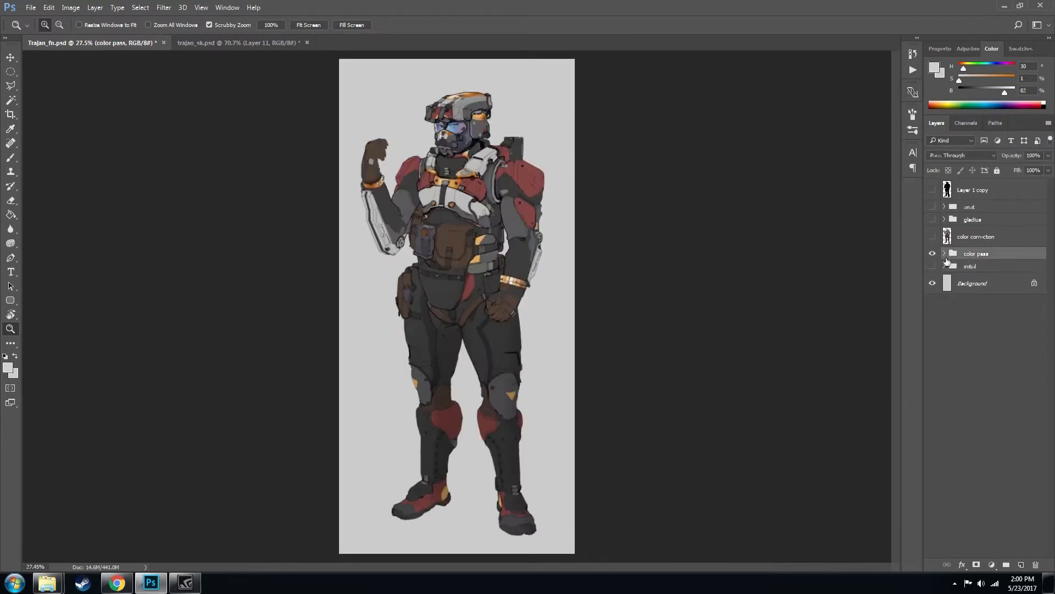
{"action": "left_click", "coordinate": [944, 254]}
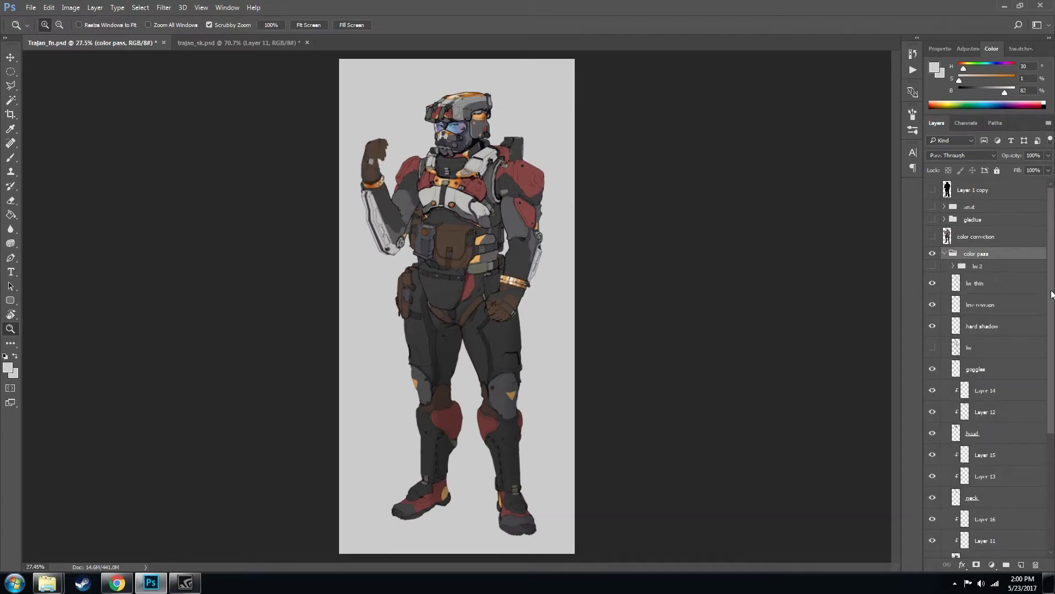
Show only the lw 2 line art within the color pass group and examine the soldier's face and upper body
{"action": "left_click_drag", "start_coordinate": [1051, 289], "coordinate": [1051, 299]}
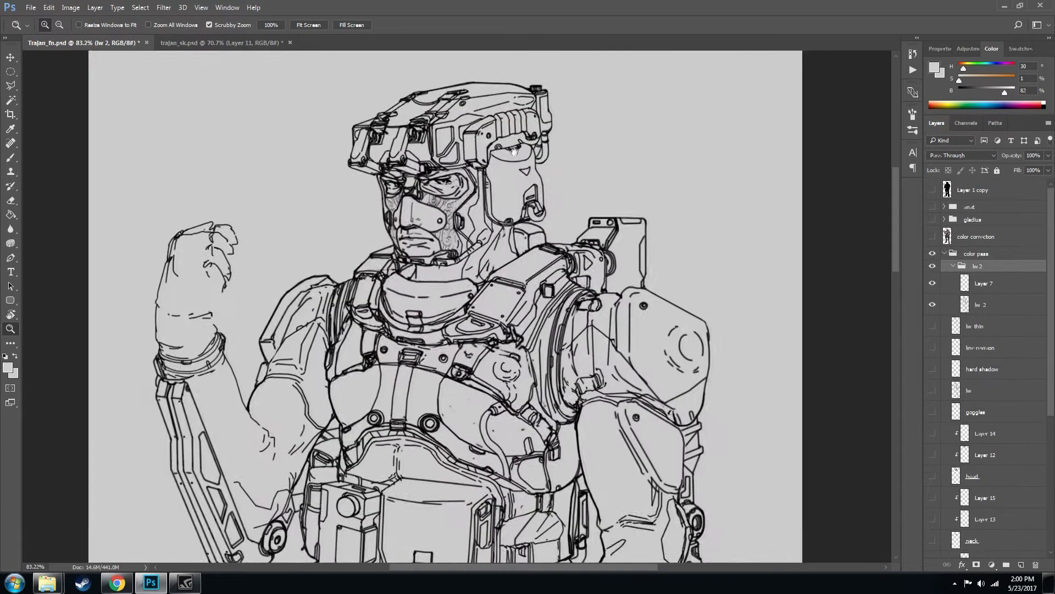
{"action": "left_click_drag", "start_coordinate": [497, 174], "coordinate": [527, 192]}
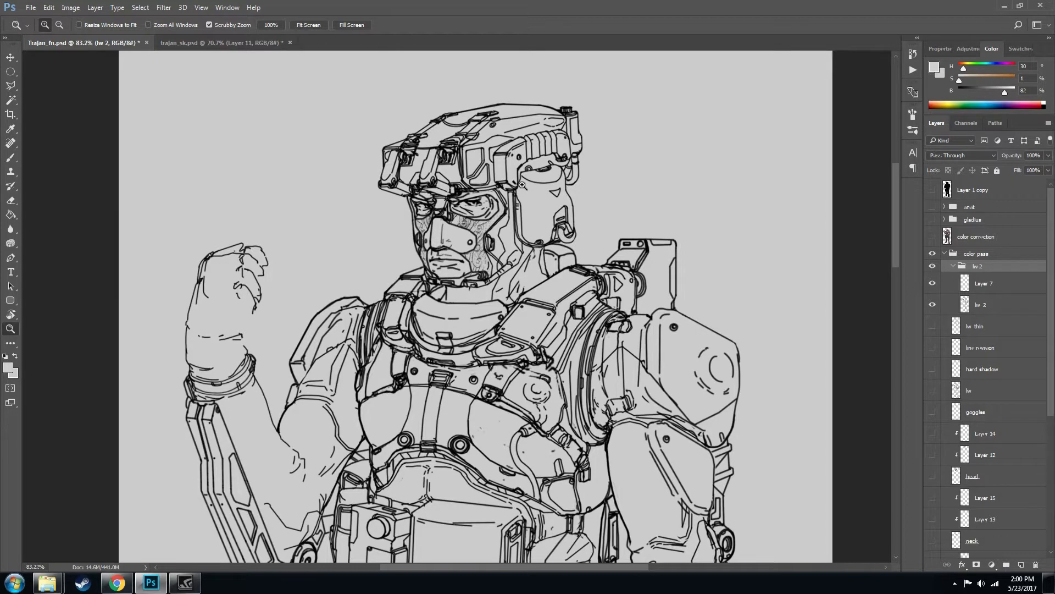
{"action": "mouse_move", "coordinate": [526, 169]}
{"action": "left_mouse_down"}
{"action": "mouse_move", "coordinate": [493, 169]}
{"action": "mouse_move", "coordinate": [484, 143]}
{"action": "mouse_move", "coordinate": [507, 119]}
{"action": "mouse_move", "coordinate": [530, 151]}
{"action": "mouse_move", "coordinate": [514, 165]}
{"action": "mouse_move", "coordinate": [536, 175]}
{"action": "left_mouse_up"}
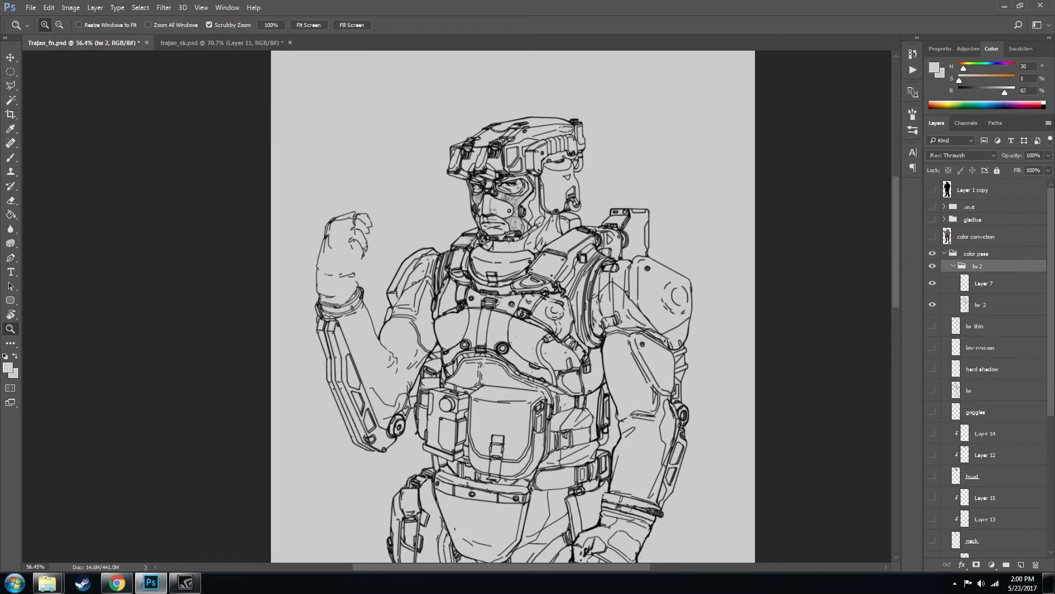
Load the lw 2 line art as a selection, contract it, and clear the selection
{"action": "left_click_drag", "start_coordinate": [491, 328], "coordinate": [472, 297]}
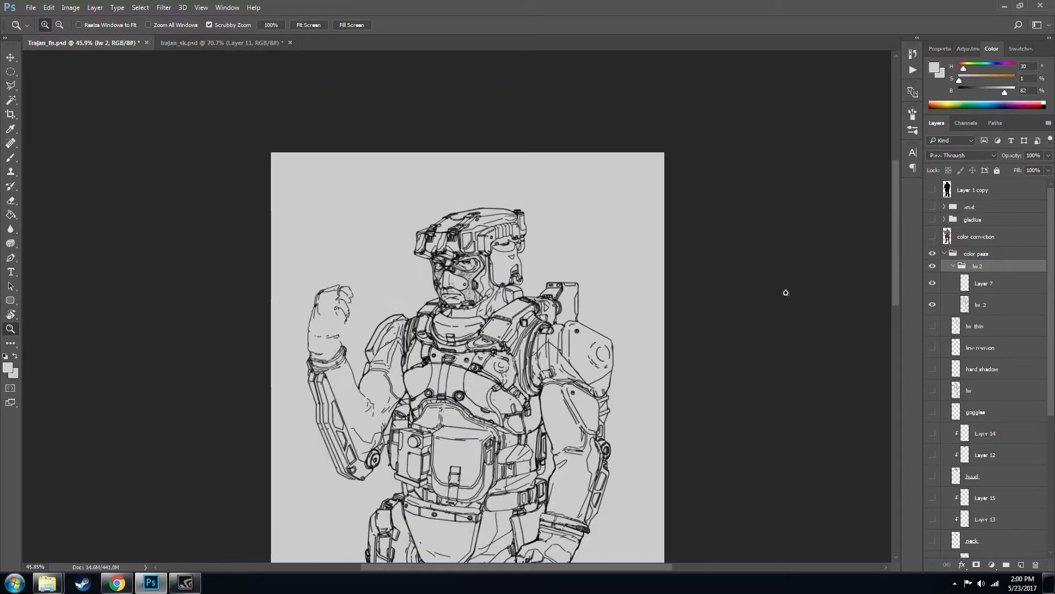
{"action": "left_click", "coordinate": [966, 309]}
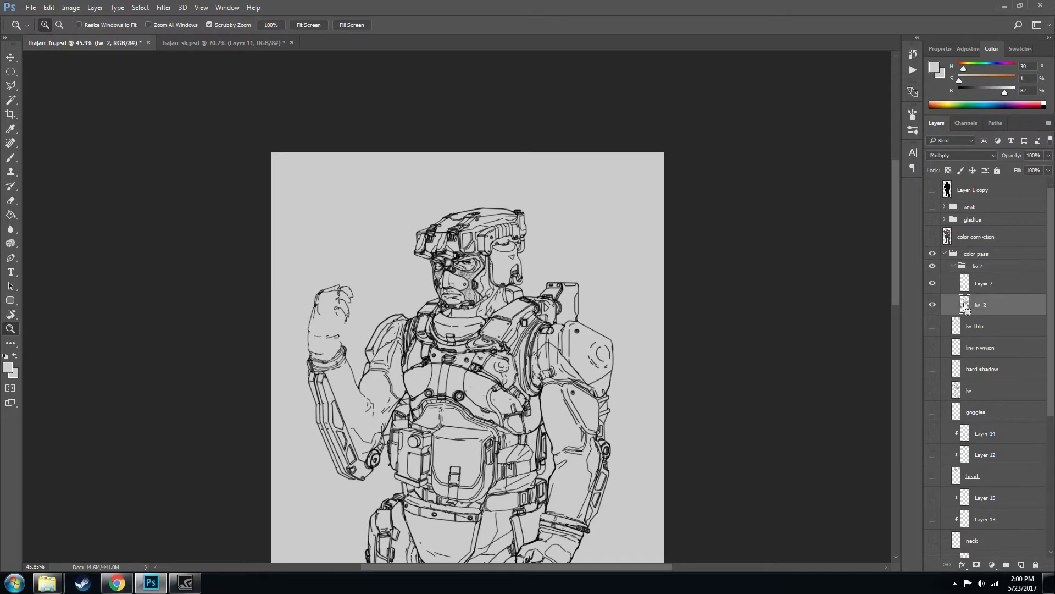
{"action": "left_click", "coordinate": [966, 306], "text": "ctrl"}
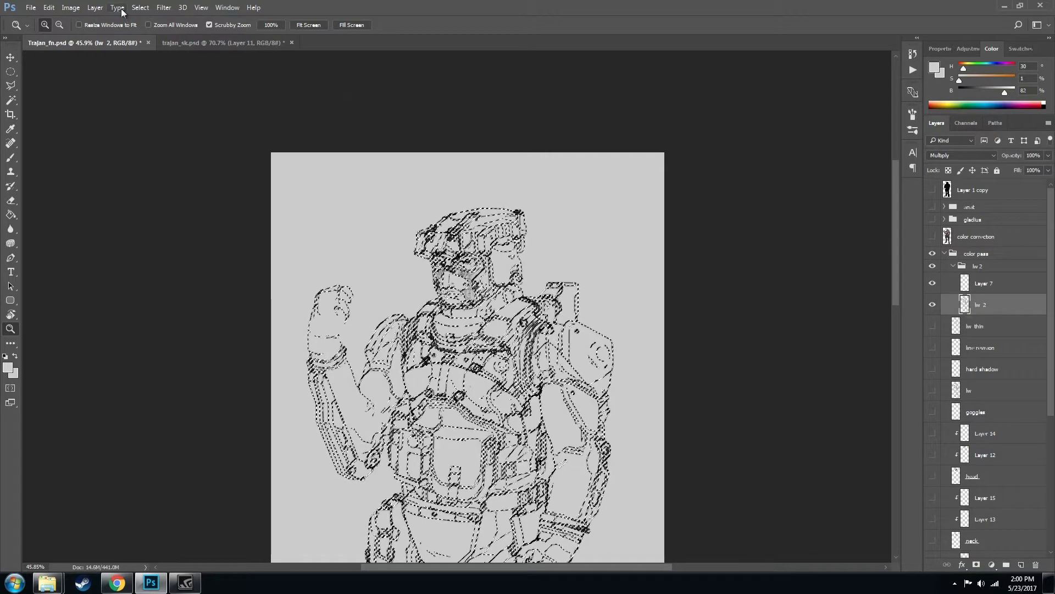
{"action": "left_click", "coordinate": [142, 8]}
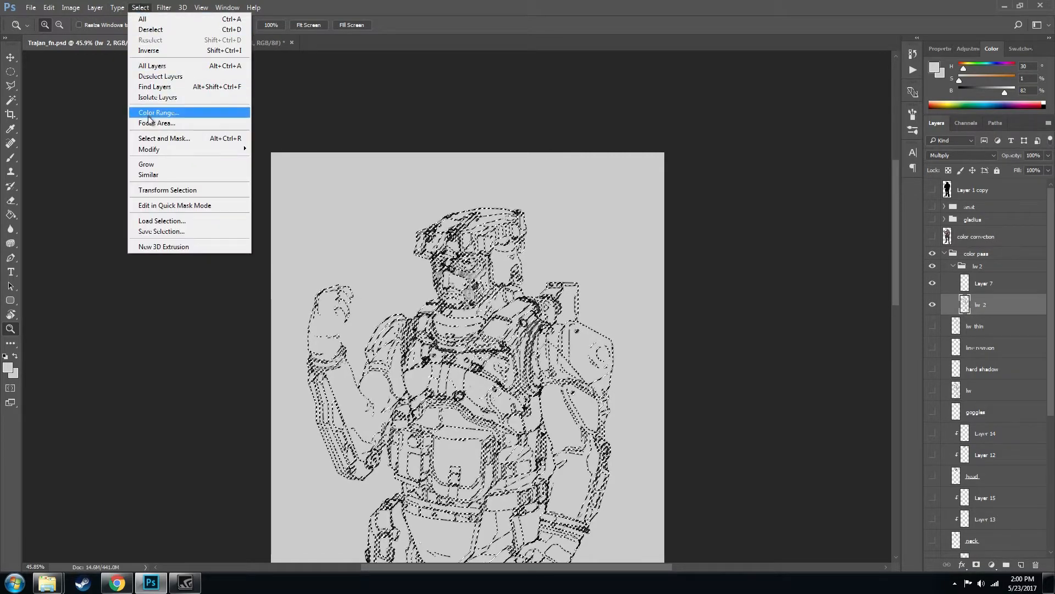
{"action": "mouse_move", "coordinate": [152, 150]}
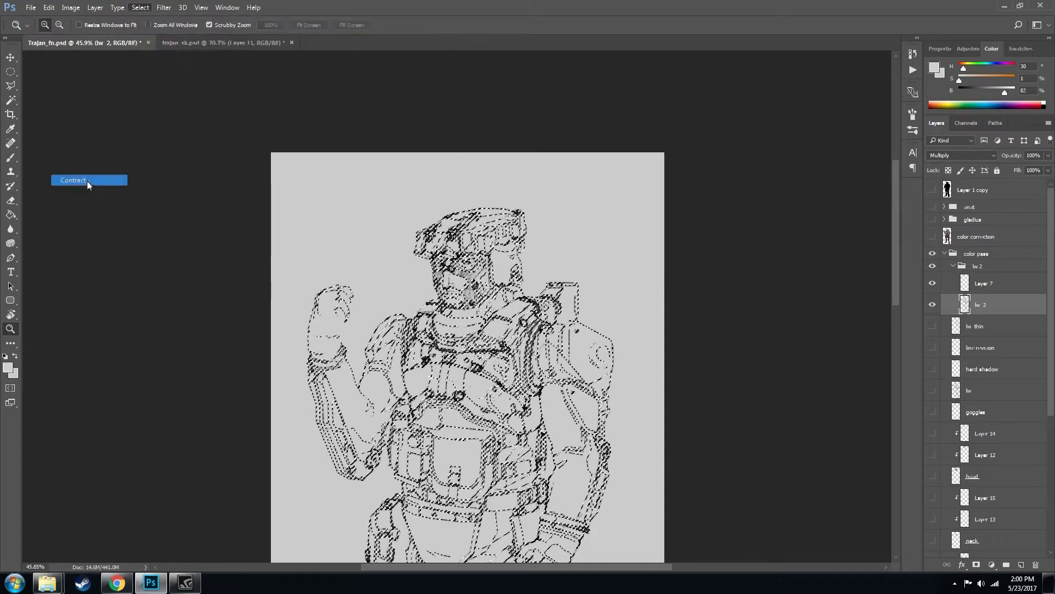
{"action": "left_click", "coordinate": [75, 180]}
{"action": "left_click", "coordinate": [582, 195]}
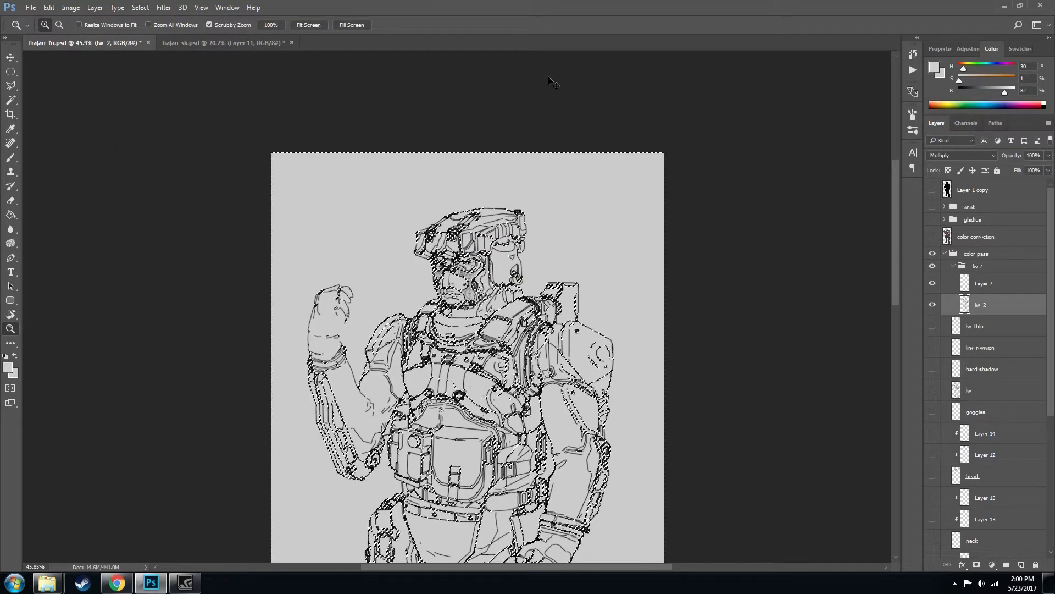
{"action": "left_click_drag", "start_coordinate": [459, 240], "coordinate": [474, 214]}
{"action": "key", "text": "ctrl+d"}
Collapse and hide the lw 2 group, and show the lw thin layer to view the thinner line art
{"action": "left_click_drag", "start_coordinate": [496, 287], "coordinate": [523, 207]}
{"action": "left_click_drag", "start_coordinate": [565, 326], "coordinate": [525, 336]}
{"action": "left_click_drag", "start_coordinate": [556, 269], "coordinate": [522, 245]}
{"action": "left_click_drag", "start_coordinate": [477, 170], "coordinate": [527, 175]}
{"action": "left_click_drag", "start_coordinate": [527, 175], "coordinate": [552, 297]}
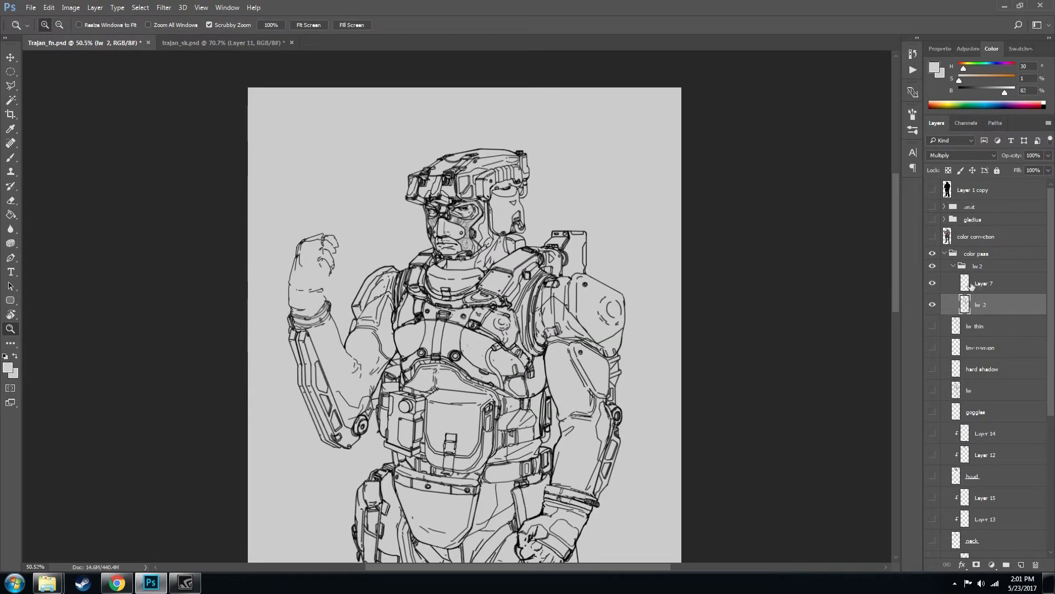
{"action": "left_click", "coordinate": [954, 264]}
{"action": "left_click", "coordinate": [932, 266]}
{"action": "left_click", "coordinate": [932, 283]}
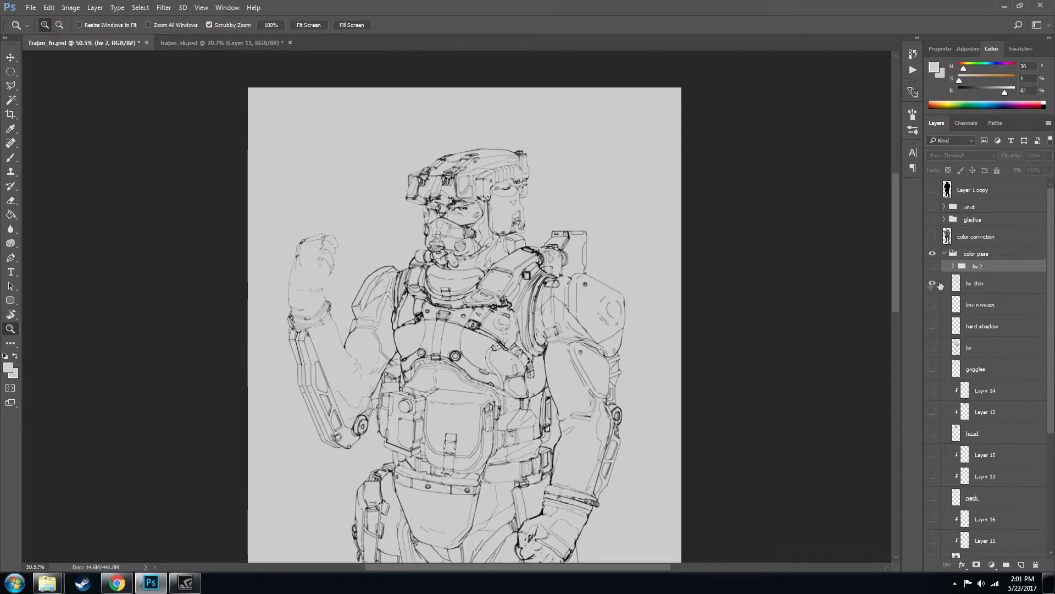
{"action": "left_click_drag", "start_coordinate": [623, 248], "coordinate": [571, 233]}
Show the line layer directly below lw thin and examine the masked helmet and upper body
{"action": "left_click", "coordinate": [932, 304]}
{"action": "left_click_drag", "start_coordinate": [657, 243], "coordinate": [577, 242]}
{"action": "left_click_drag", "start_coordinate": [583, 203], "coordinate": [676, 131]}
{"action": "left_click_drag", "start_coordinate": [551, 109], "coordinate": [540, 191]}
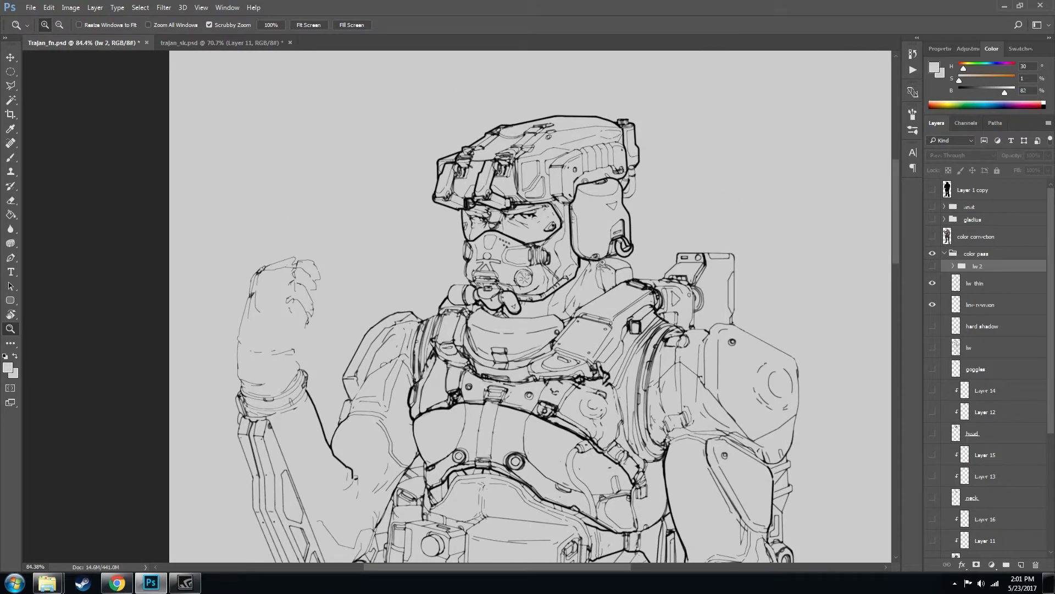
{"action": "left_click_drag", "start_coordinate": [603, 254], "coordinate": [583, 253]}
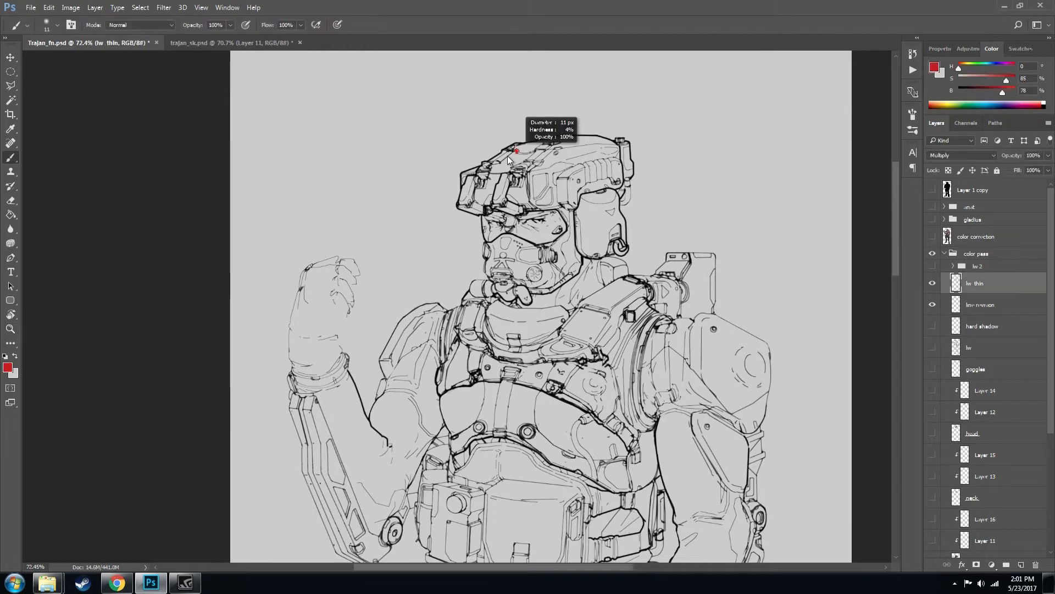
Circle the soldier's head and chest with a red brush stroke on the lw thin layer, and undo the stroke
{"action": "mouse_move", "coordinate": [486, 94]}
{"action": "left_mouse_down"}
{"action": "mouse_move", "coordinate": [377, 318]}
{"action": "mouse_move", "coordinate": [494, 91]}
{"action": "left_mouse_up"}
{"action": "key", "text": "z"}
{"action": "mouse_move", "coordinate": [643, 183]}
{"action": "left_mouse_down"}
{"action": "mouse_move", "coordinate": [604, 183]}
{"action": "mouse_move", "coordinate": [602, 151]}
{"action": "left_mouse_up"}
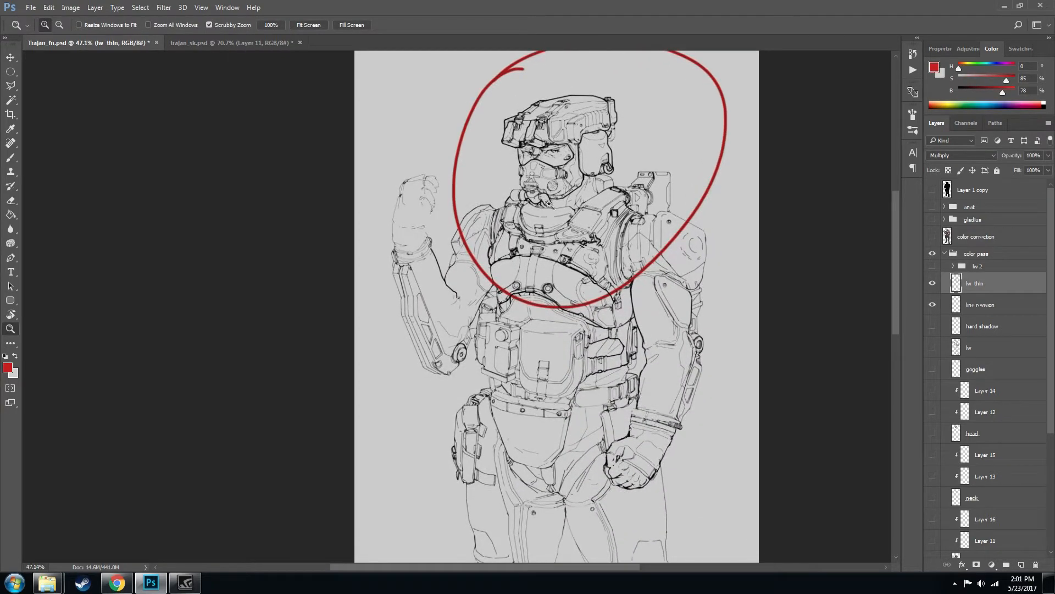
{"action": "key", "text": "ctrl+z"}
Show the mask layer and darken the silhouette with Hue/Saturation at Lightness -35
{"action": "left_click_drag", "start_coordinate": [614, 246], "coordinate": [578, 206]}
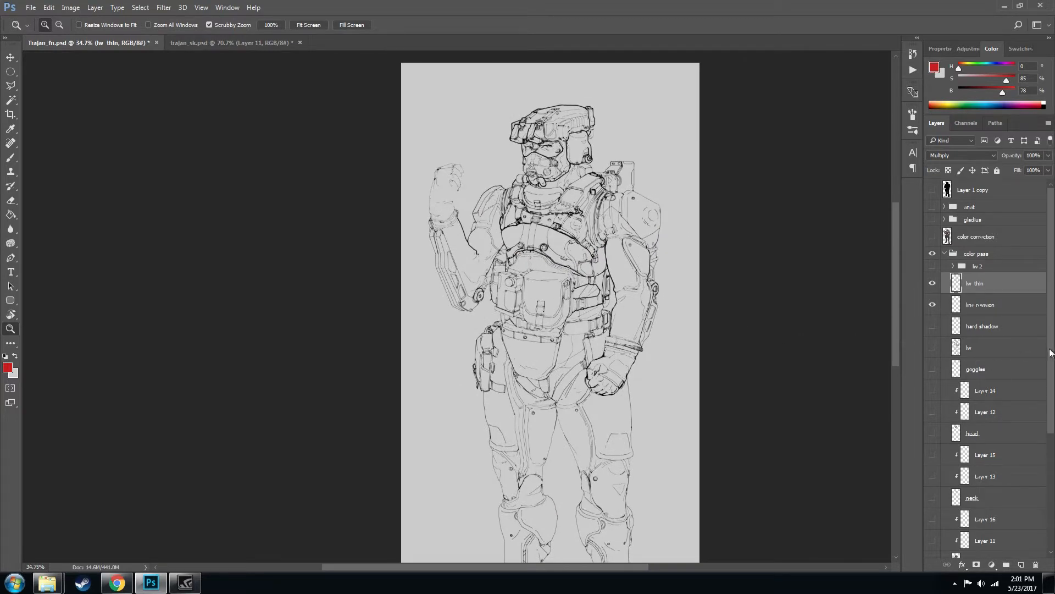
{"action": "left_click_drag", "start_coordinate": [1053, 355], "coordinate": [1039, 486]}
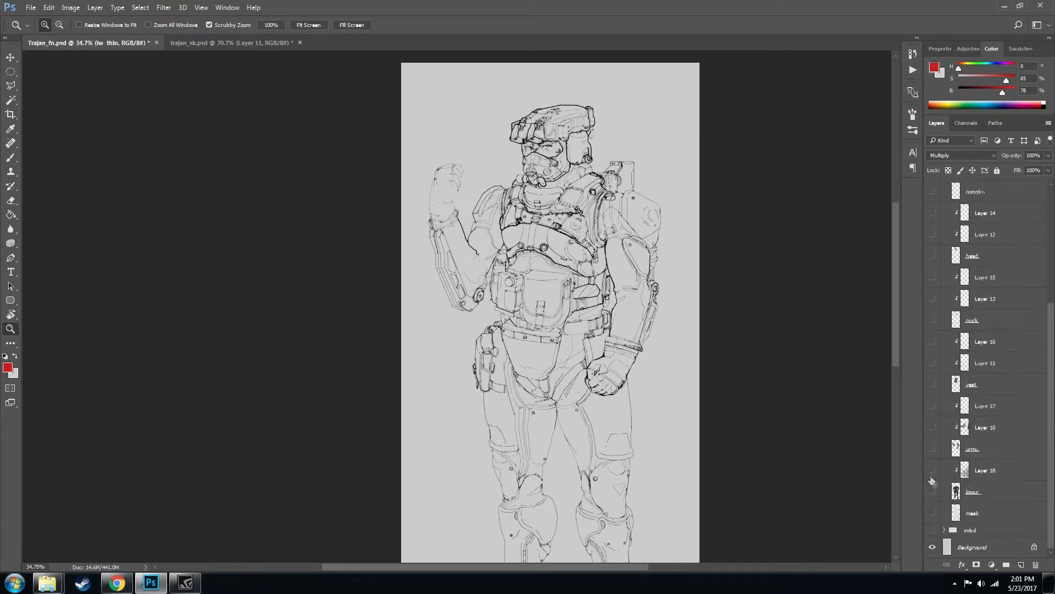
{"action": "left_click", "coordinate": [933, 514]}
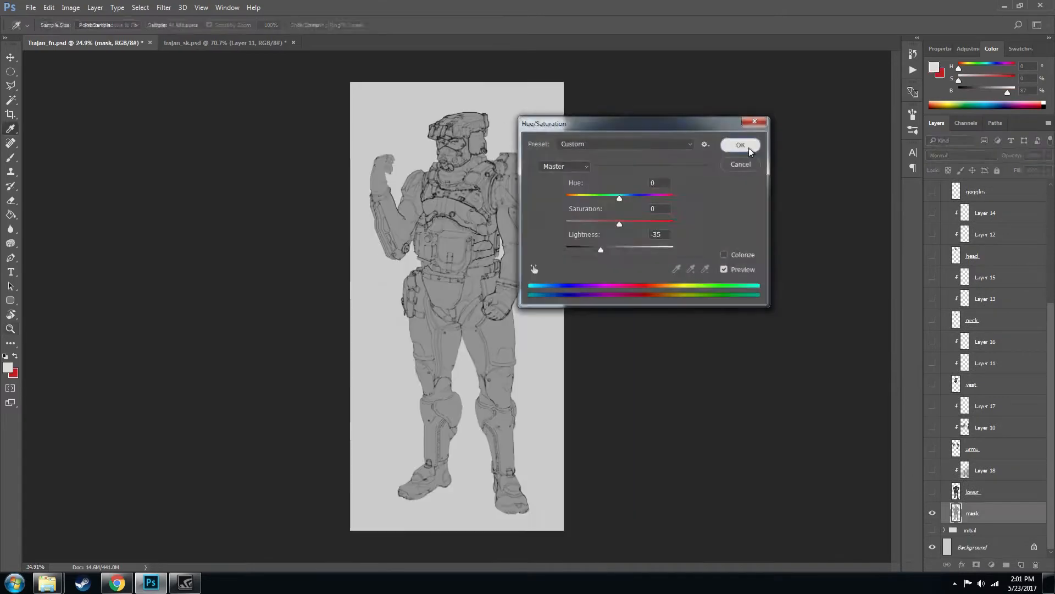
{"action": "left_click", "coordinate": [743, 147]}
{"action": "left_click_drag", "start_coordinate": [464, 176], "coordinate": [521, 132]}
{"action": "left_click_drag", "start_coordinate": [544, 195], "coordinate": [502, 194]}
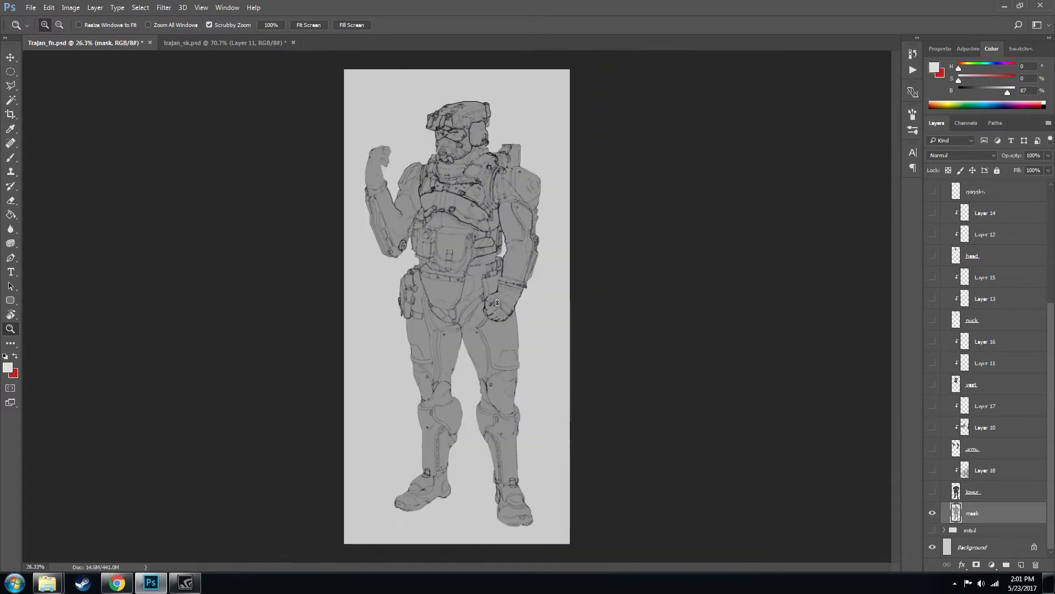
Mark beside the soldier's silhouette with a red brush on the mask layer, and undo the marking
{"action": "left_click_drag", "start_coordinate": [1054, 330], "coordinate": [978, 144]}
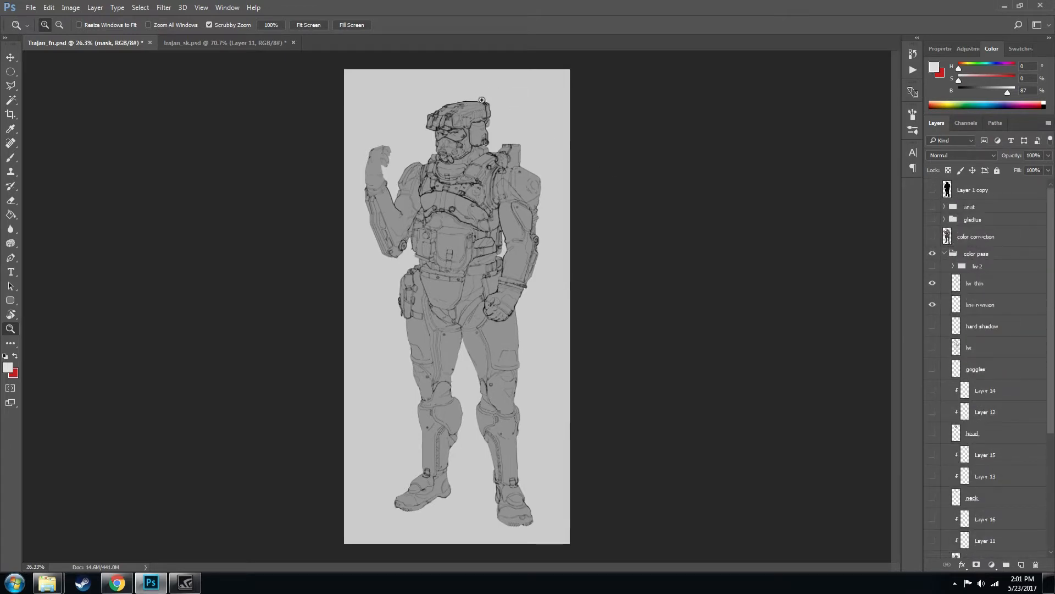
{"action": "key", "text": "b"}
{"action": "key", "text": "x"}
{"action": "left_click_drag", "start_coordinate": [537, 130], "coordinate": [532, 117]}
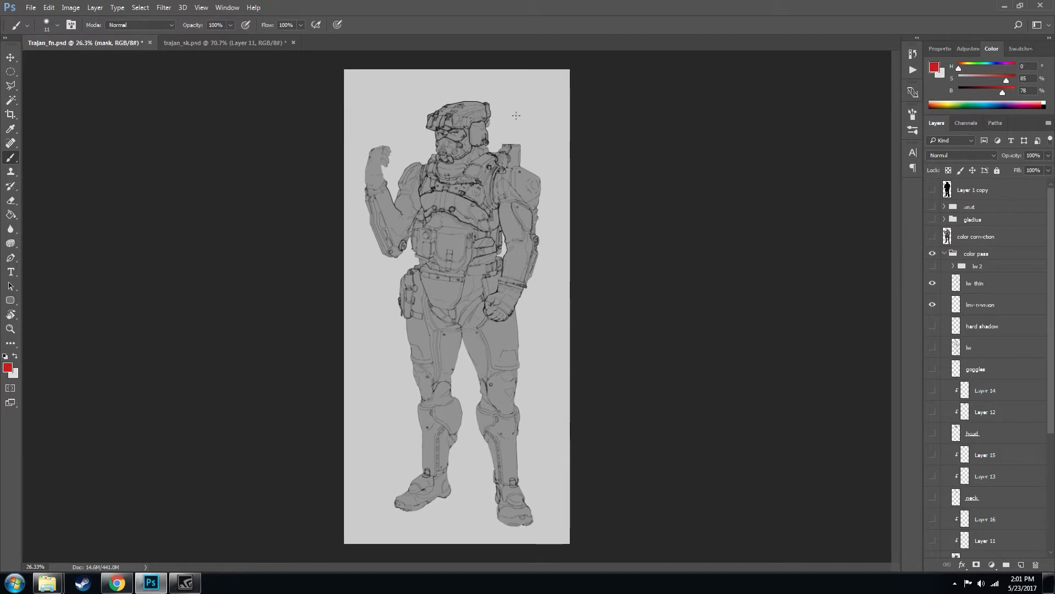
{"action": "left_click_drag", "start_coordinate": [548, 117], "coordinate": [547, 483]}
{"action": "key", "text": "z"}
{"action": "left_click_drag", "start_coordinate": [360, 179], "coordinate": [637, 188]}
{"action": "key", "text": "ctrl+z"}
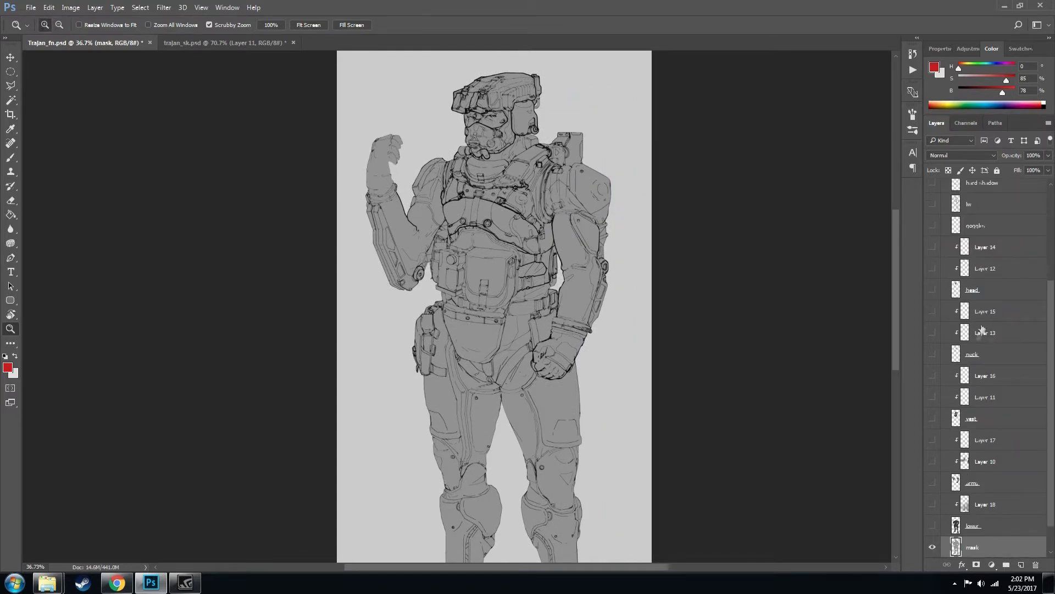
Show the head layer and examine the flat colours on the helmet, face and mask
{"action": "scroll", "coordinate": [1042, 354], "scroll_direction": "up", "scroll_amount": 5}
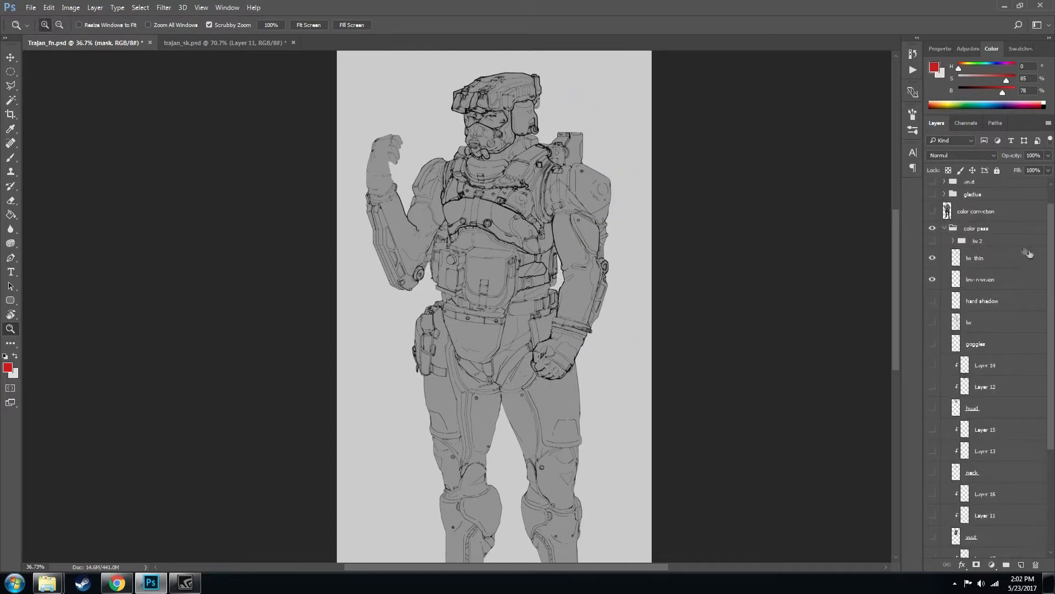
{"action": "left_click", "coordinate": [932, 408]}
{"action": "left_click_drag", "start_coordinate": [496, 97], "coordinate": [539, 97]}
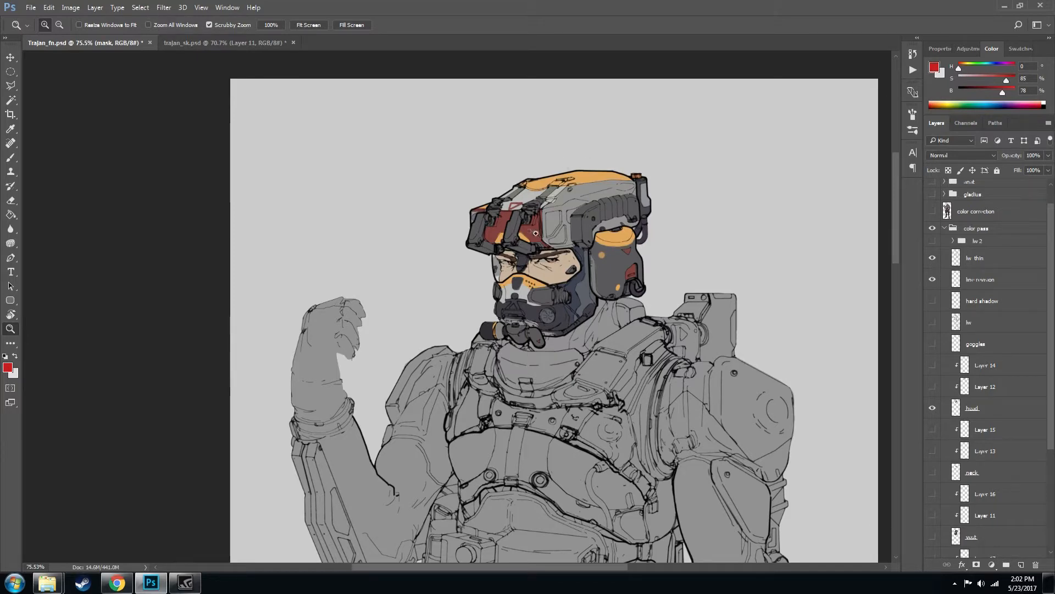
{"action": "left_click_drag", "start_coordinate": [608, 242], "coordinate": [654, 237]}
{"action": "left_click_drag", "start_coordinate": [665, 272], "coordinate": [603, 236]}
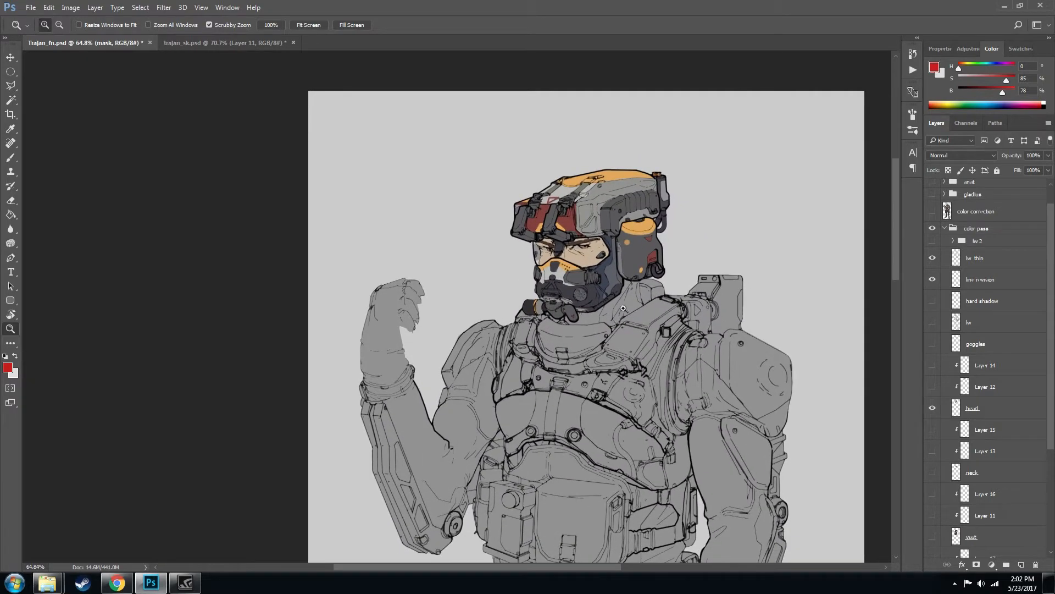
{"action": "left_click_drag", "start_coordinate": [628, 197], "coordinate": [618, 198]}
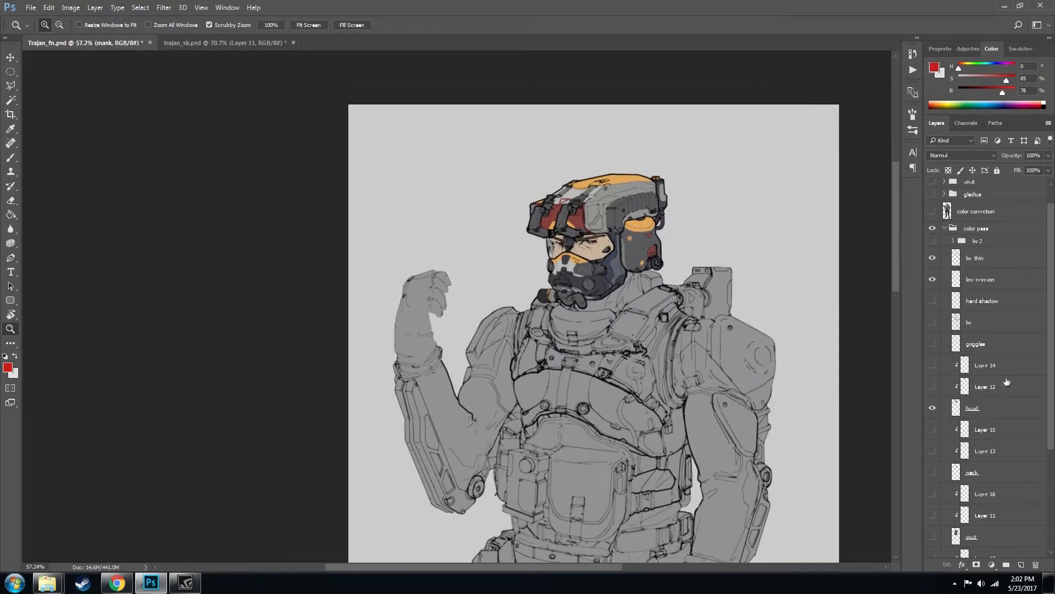
Show the neck layer and toggle its visibility repeatedly to compare the neck with and without its flat colours
{"action": "left_click", "coordinate": [932, 473]}
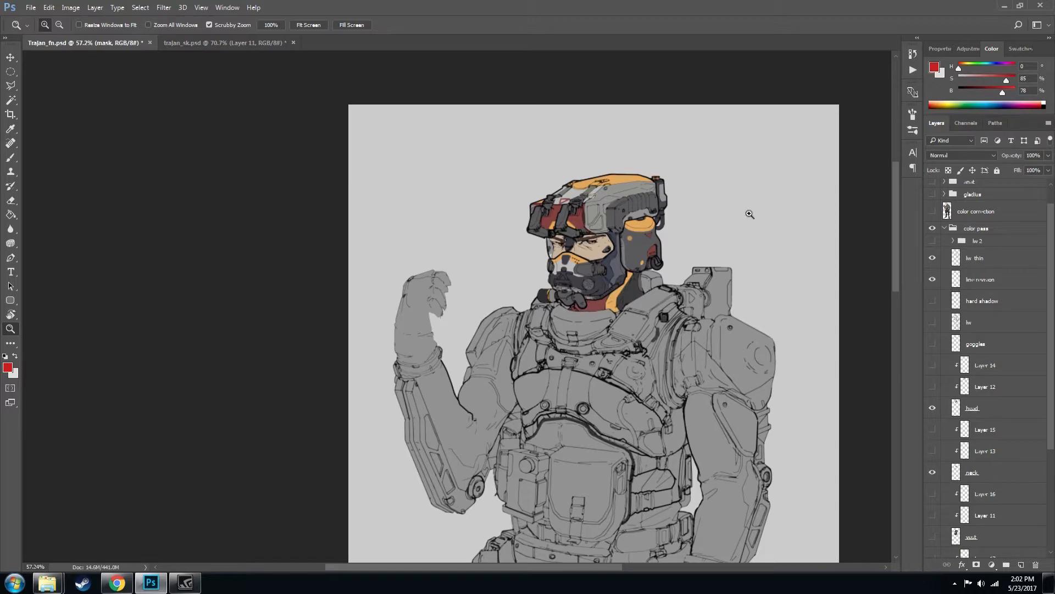
{"action": "left_click_drag", "start_coordinate": [638, 262], "coordinate": [654, 278]}
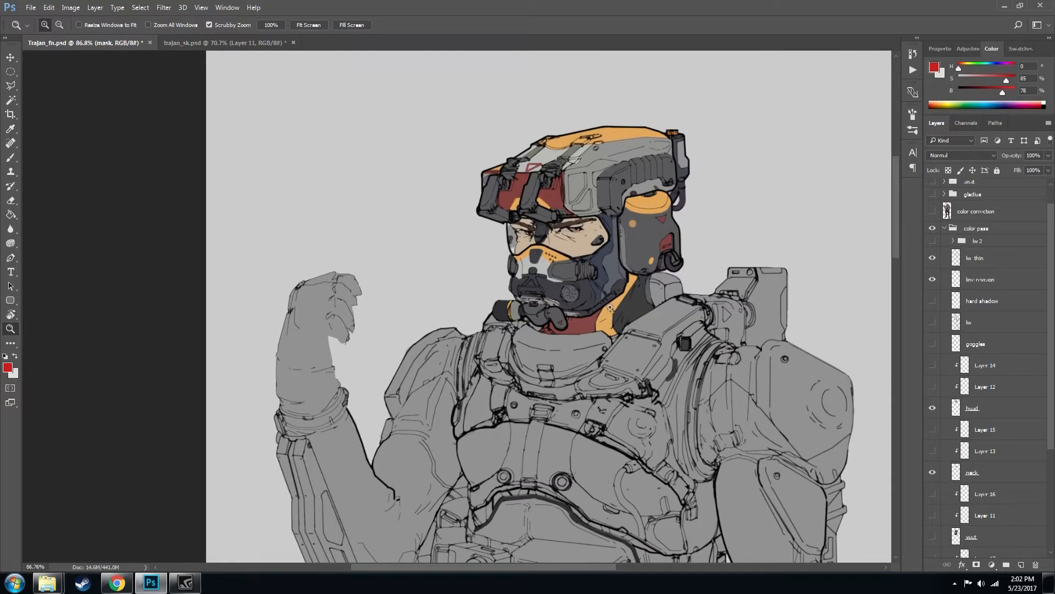
{"action": "left_click", "coordinate": [931, 474]}
{"action": "left_click", "coordinate": [932, 474]}
{"action": "left_click", "coordinate": [933, 474]}
{"action": "left_click", "coordinate": [932, 474]}
{"action": "left_click", "coordinate": [933, 474]}
{"action": "left_click", "coordinate": [932, 474]}
{"action": "left_click", "coordinate": [934, 495]}
{"action": "left_click", "coordinate": [934, 495]}
Show the vest and arms layers and examine the flat colours across the soldier's torso and arms
{"action": "left_click_drag", "start_coordinate": [724, 257], "coordinate": [630, 226]}
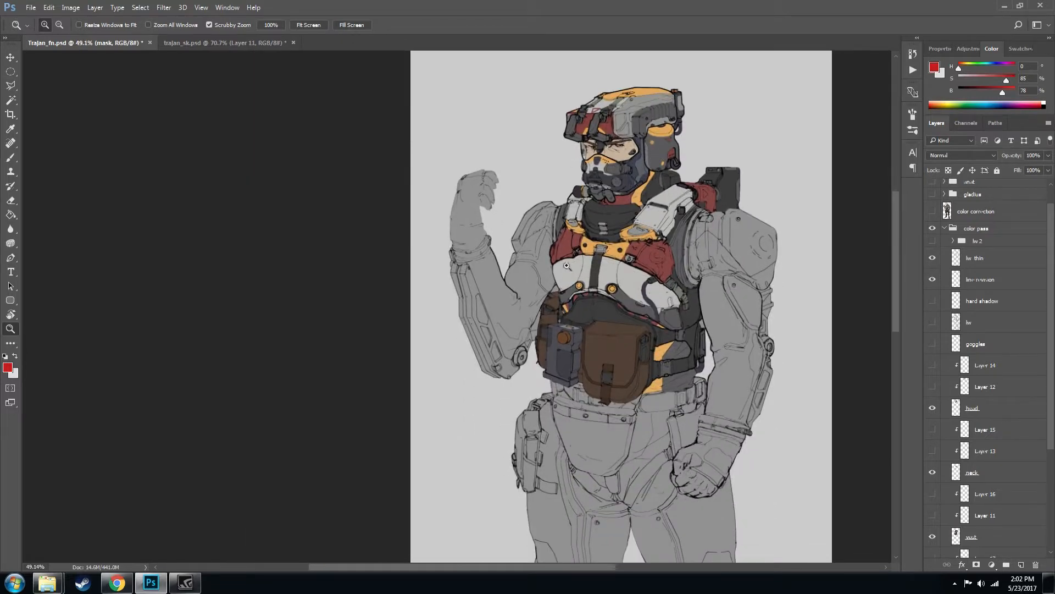
{"action": "scroll", "coordinate": [1050, 432], "scroll_direction": "down", "scroll_amount": 5}
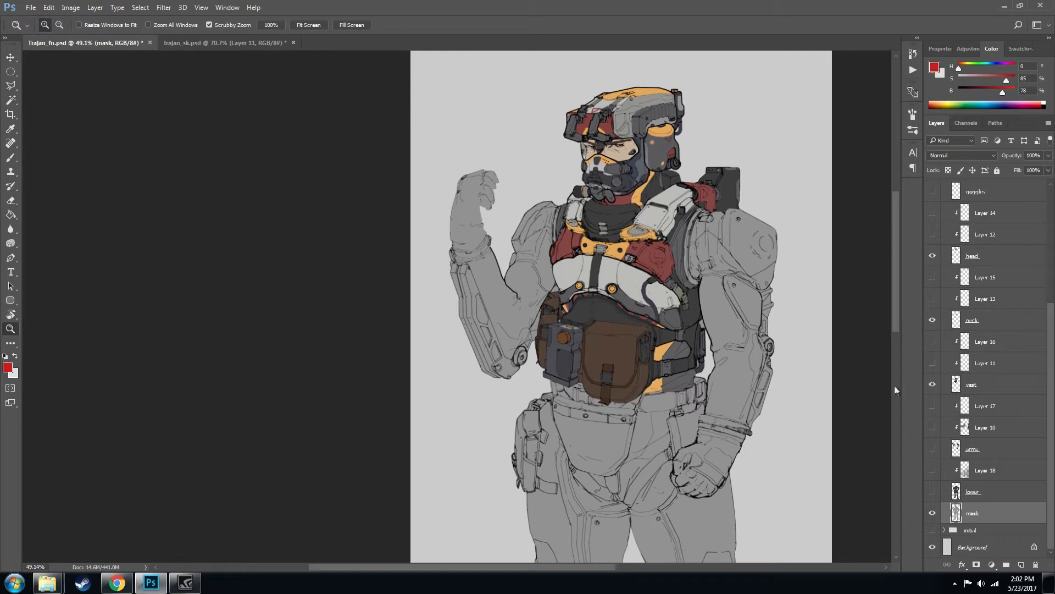
{"action": "left_click", "coordinate": [933, 448]}
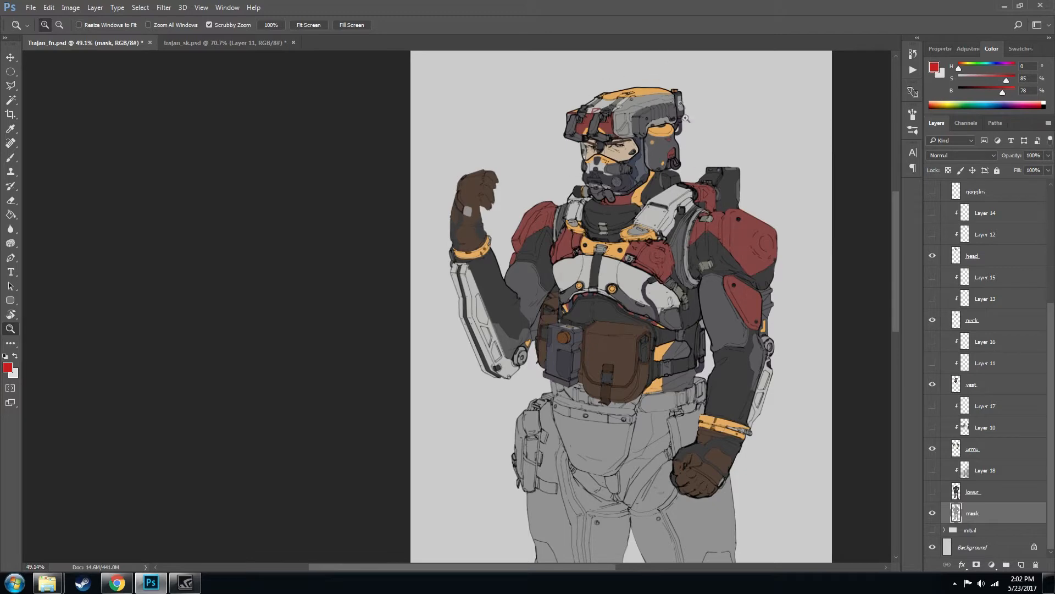
{"action": "left_click_drag", "start_coordinate": [711, 276], "coordinate": [613, 226]}
{"action": "left_click_drag", "start_coordinate": [575, 143], "coordinate": [581, 178]}
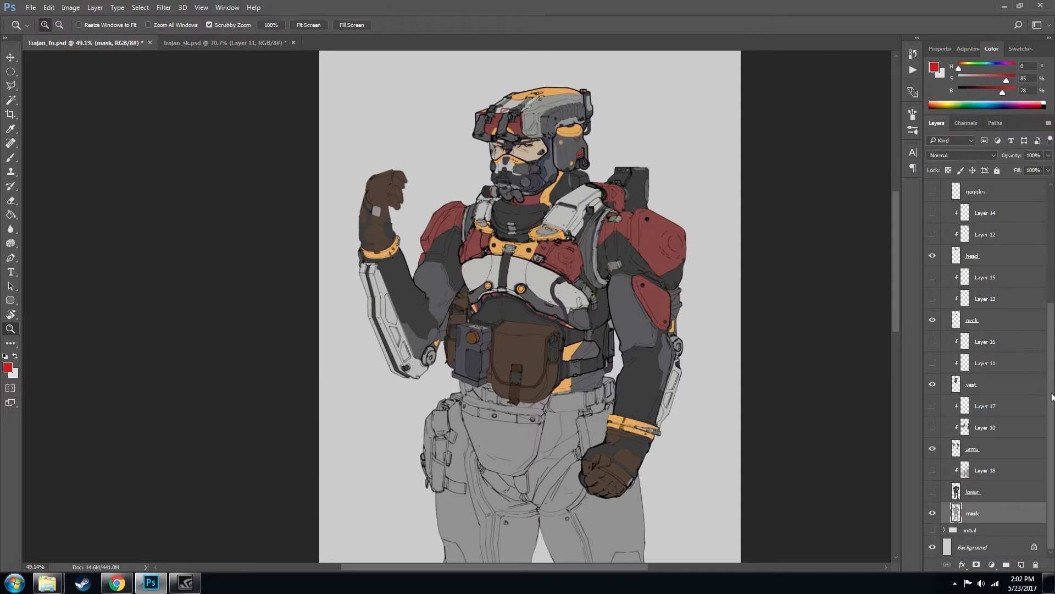
Show the lower layer to colour the legs and boots, and review the palette over the full figure
{"action": "left_click", "coordinate": [933, 492]}
{"action": "left_click_drag", "start_coordinate": [620, 286], "coordinate": [618, 189]}
{"action": "left_click_drag", "start_coordinate": [597, 338], "coordinate": [593, 273]}
{"action": "left_click_drag", "start_coordinate": [578, 396], "coordinate": [606, 393]}
{"action": "left_click_drag", "start_coordinate": [586, 226], "coordinate": [609, 310]}
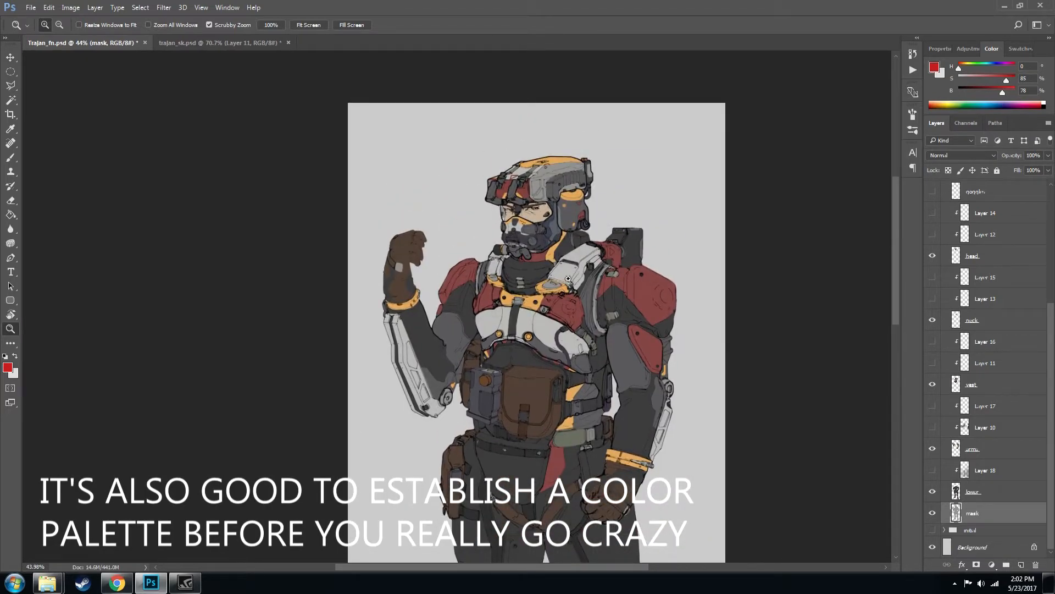
{"action": "left_click_drag", "start_coordinate": [596, 261], "coordinate": [562, 260]}
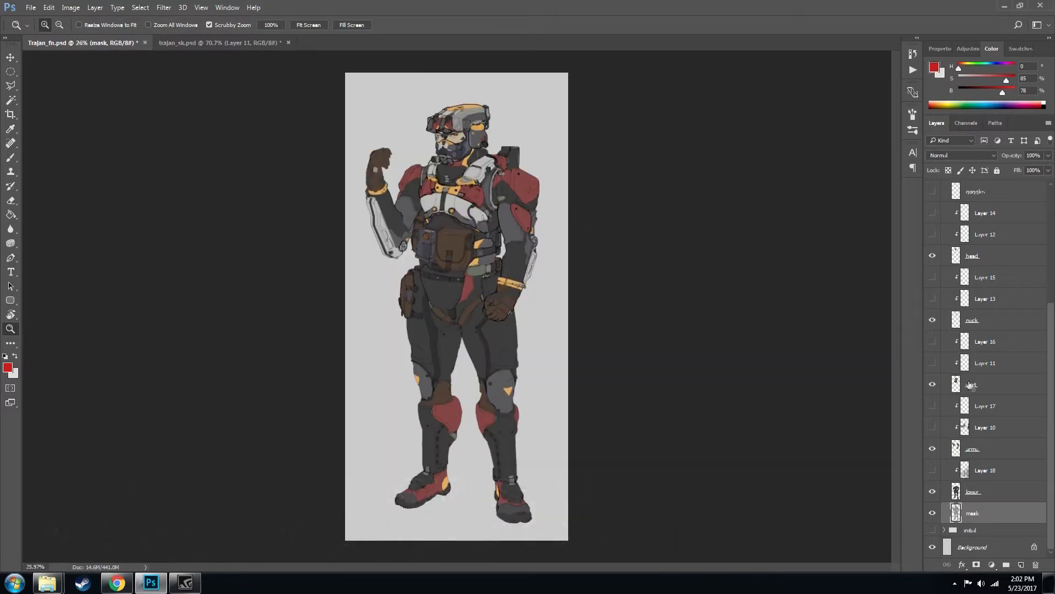
Try shifting the hue of the lower layer with Hue/Saturation
{"action": "left_click", "coordinate": [973, 492]}
{"action": "key", "text": "ctrl+u"}
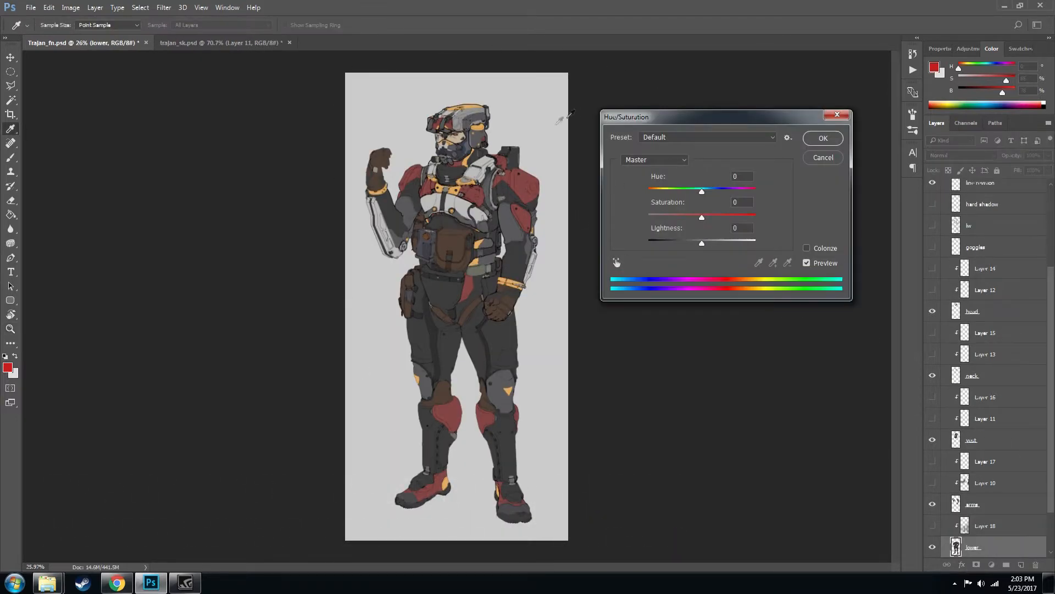
{"action": "mouse_move", "coordinate": [702, 192]}
{"action": "left_mouse_down"}
{"action": "mouse_move", "coordinate": [655, 191]}
{"action": "mouse_move", "coordinate": [739, 194]}
{"action": "mouse_move", "coordinate": [711, 181]}
{"action": "left_mouse_up"}
{"action": "key", "text": "Escape"}
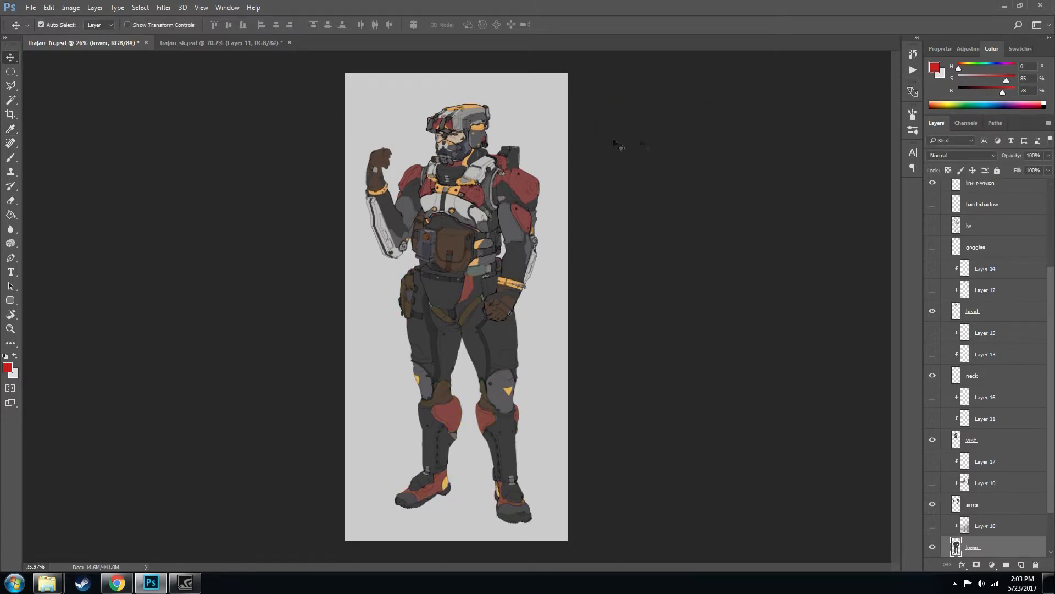
Examine the flat colours on the soldier's upper body and down the legs
{"action": "key", "text": "z"}
{"action": "left_click", "coordinate": [519, 181]}
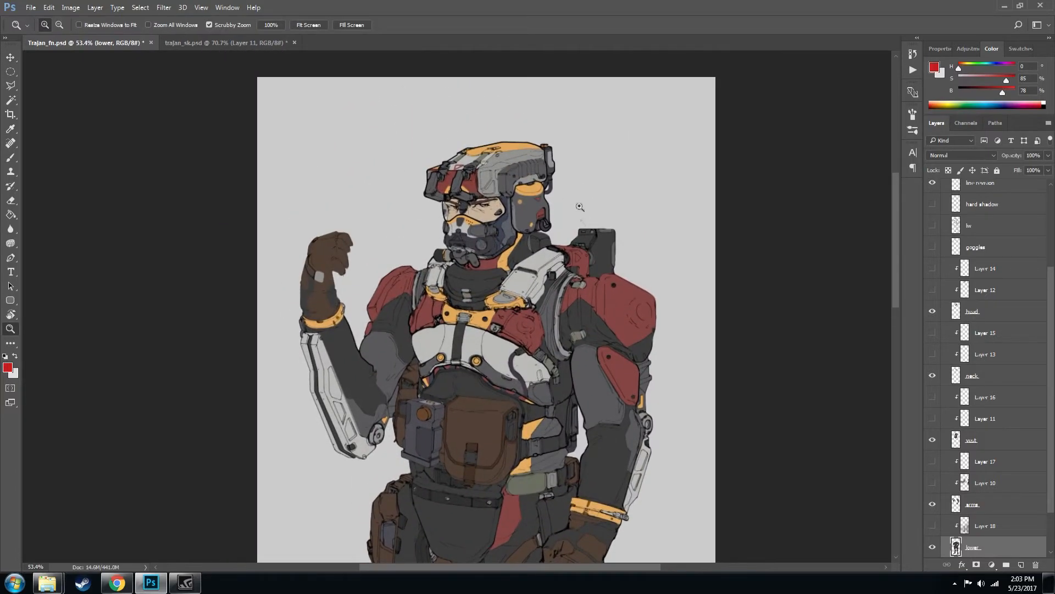
{"action": "left_click_drag", "start_coordinate": [550, 206], "coordinate": [527, 226]}
{"action": "scroll", "coordinate": [569, 176], "scroll_direction": "down", "scroll_amount": 1}
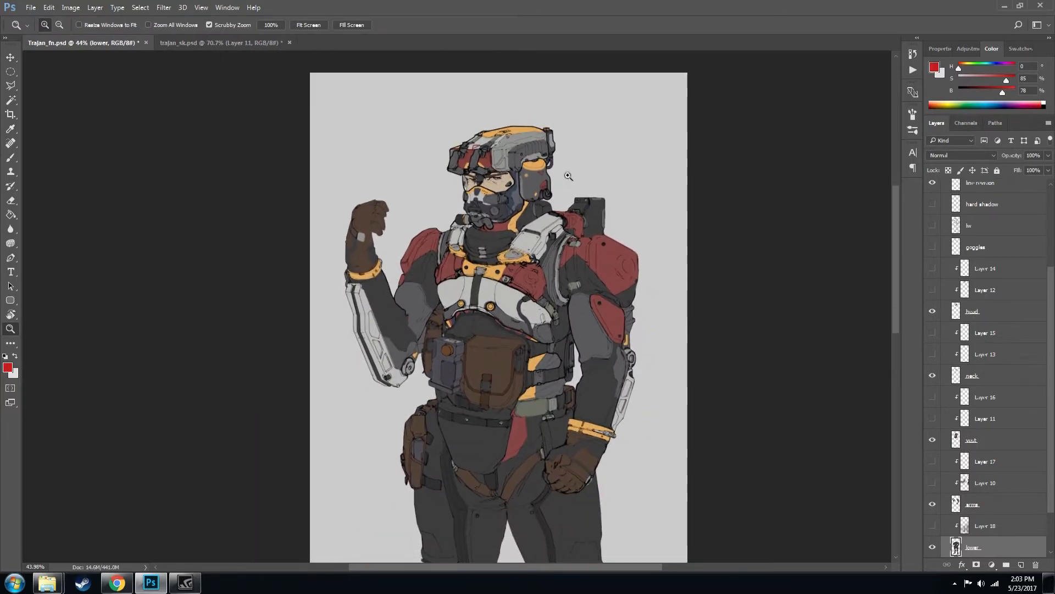
{"action": "left_click_drag", "start_coordinate": [583, 202], "coordinate": [550, 117]}
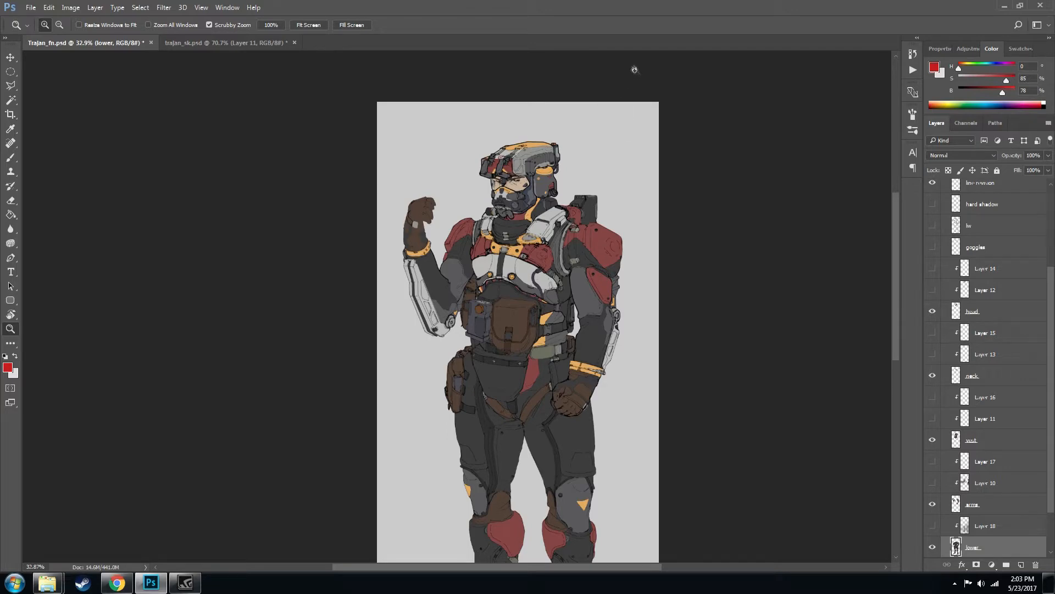
Examine the flat colours of the helmet, chest armour and pouches, both up close and against the wider figure
{"action": "left_click_drag", "start_coordinate": [548, 134], "coordinate": [578, 150]}
{"action": "left_click_drag", "start_coordinate": [608, 193], "coordinate": [596, 231]}
{"action": "left_click_drag", "start_coordinate": [599, 242], "coordinate": [515, 206]}
{"action": "left_click_drag", "start_coordinate": [509, 161], "coordinate": [586, 203]}
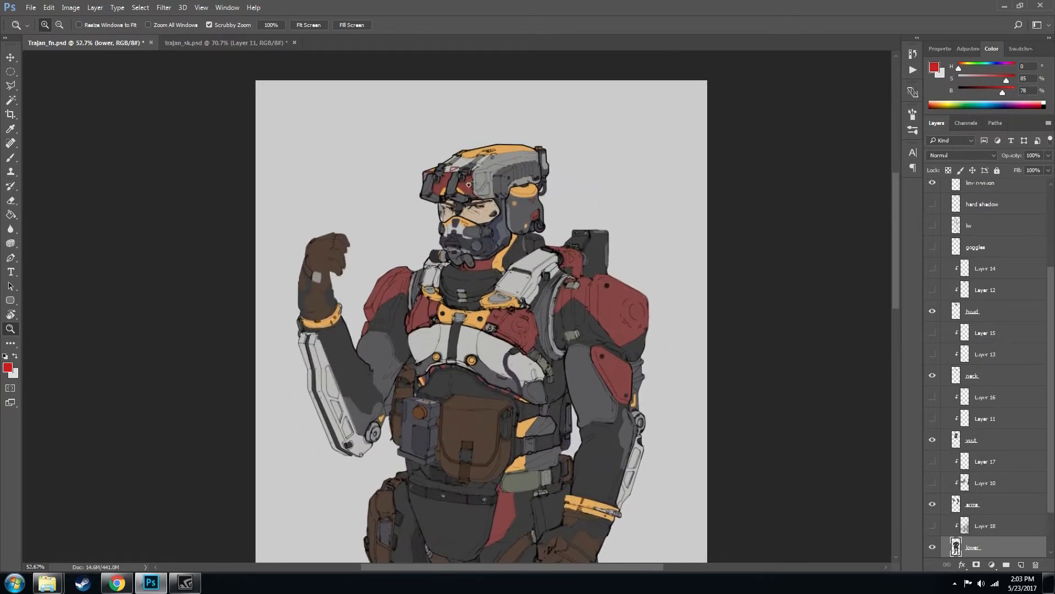
{"action": "left_click_drag", "start_coordinate": [516, 230], "coordinate": [478, 236]}
{"action": "left_click_drag", "start_coordinate": [434, 316], "coordinate": [476, 318]}
{"action": "left_click_drag", "start_coordinate": [550, 275], "coordinate": [503, 232]}
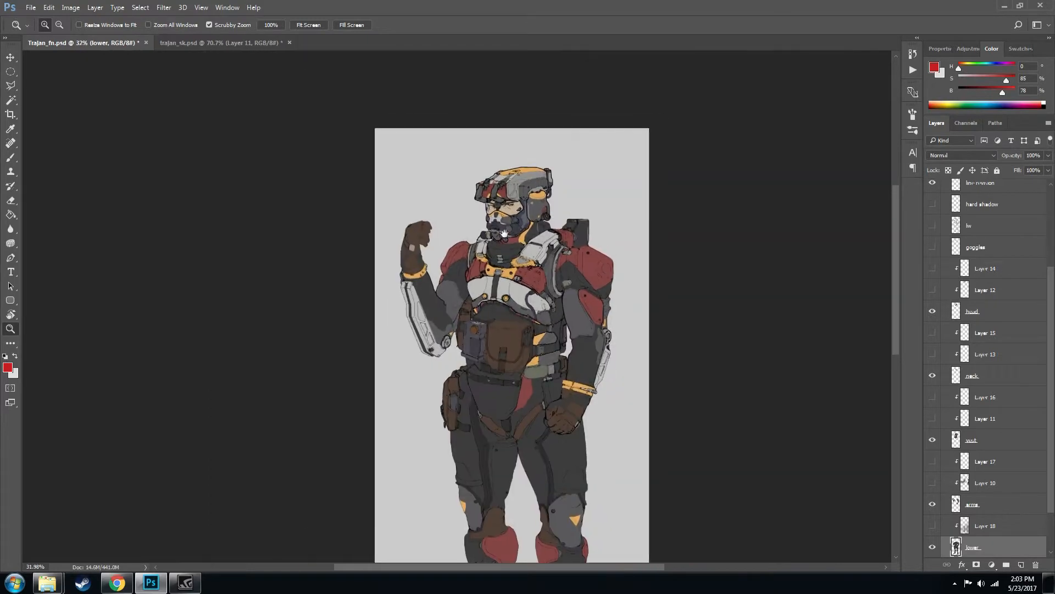
{"action": "left_click_drag", "start_coordinate": [518, 188], "coordinate": [531, 171]}
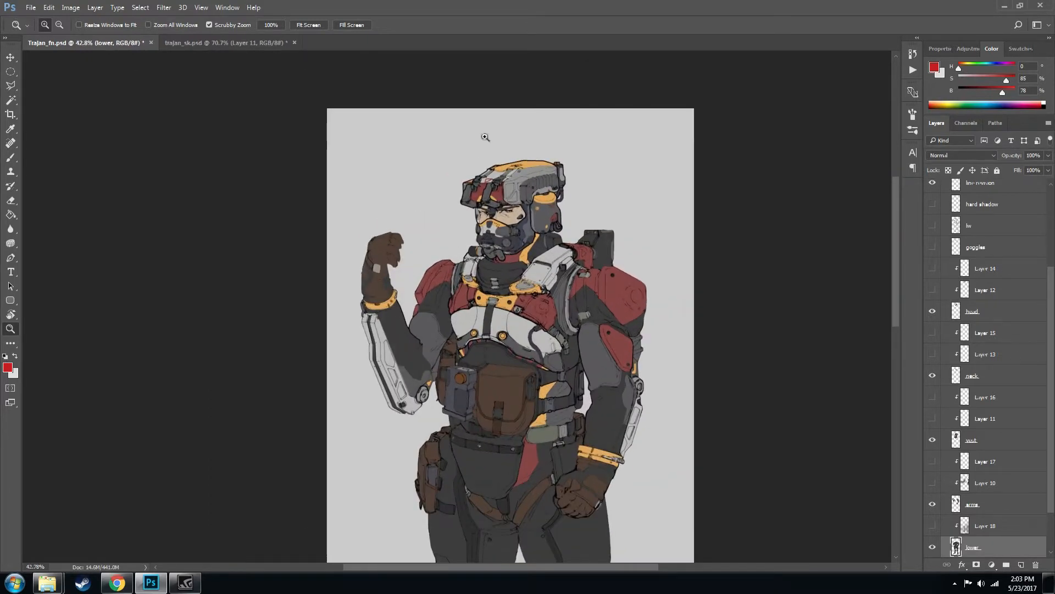
{"action": "left_click_drag", "start_coordinate": [529, 228], "coordinate": [505, 225]}
{"action": "scroll", "coordinate": [497, 165], "scroll_direction": "down", "scroll_amount": 2}
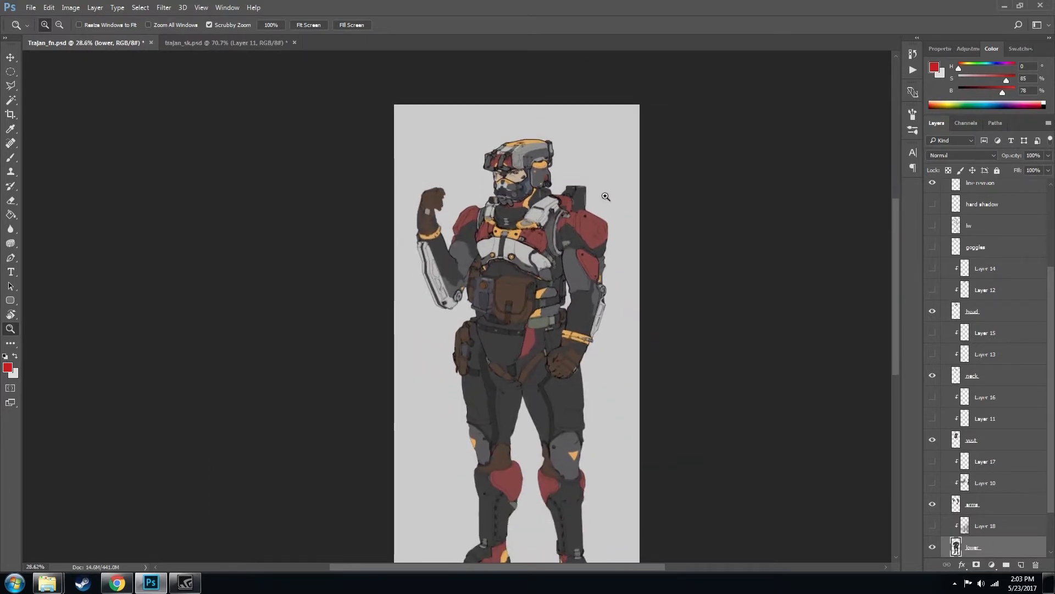
Show the goggles layer and view the tinted visor on the soldier's helmet up close
{"action": "scroll", "coordinate": [1051, 296], "scroll_direction": "up", "scroll_amount": 4}
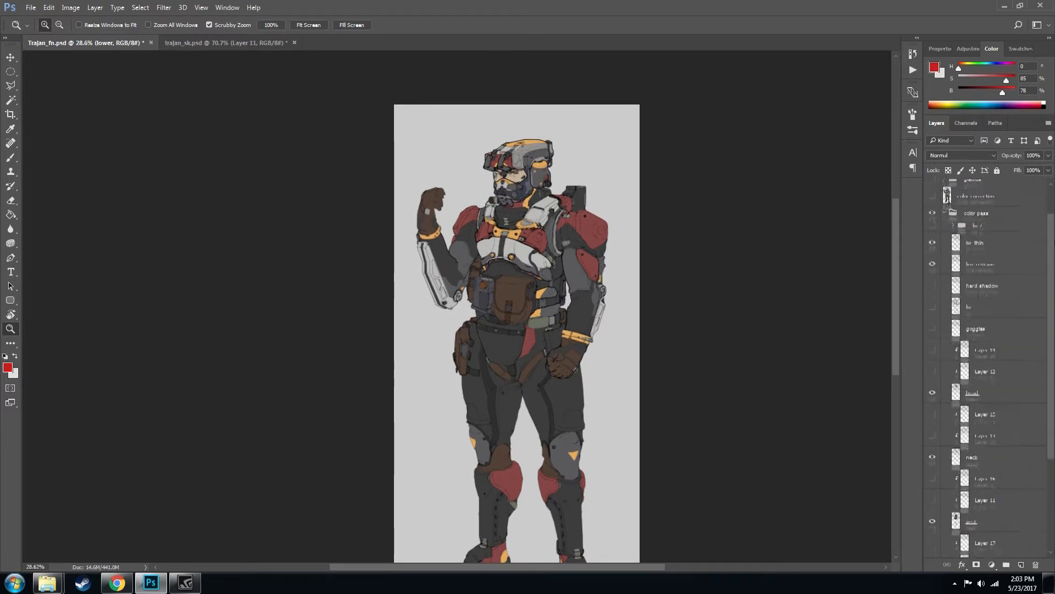
{"action": "left_click", "coordinate": [932, 345]}
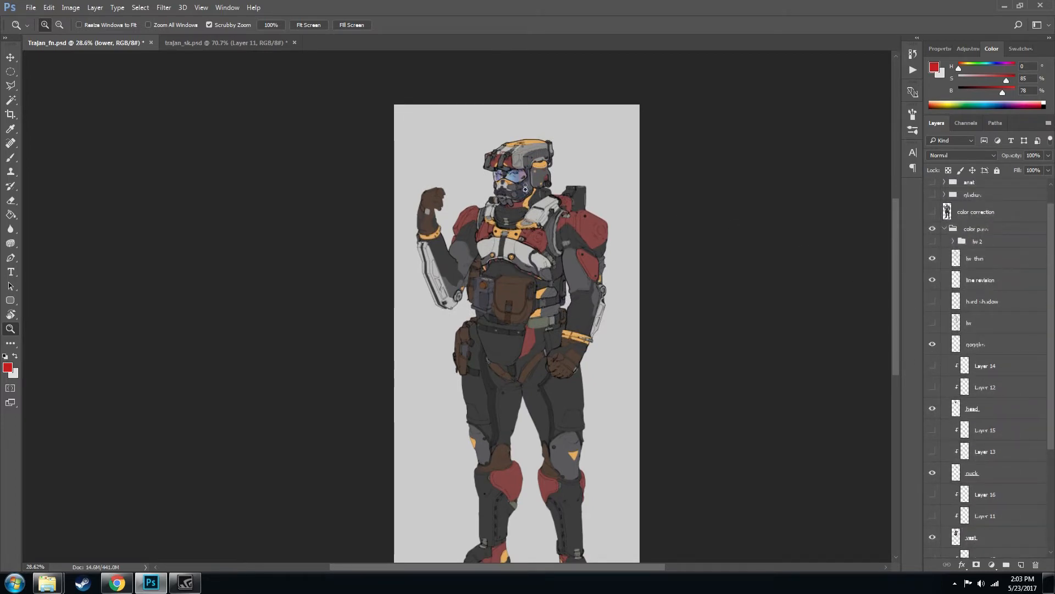
{"action": "left_click", "coordinate": [520, 164]}
{"action": "scroll", "coordinate": [564, 300], "scroll_direction": "down", "scroll_amount": 5}
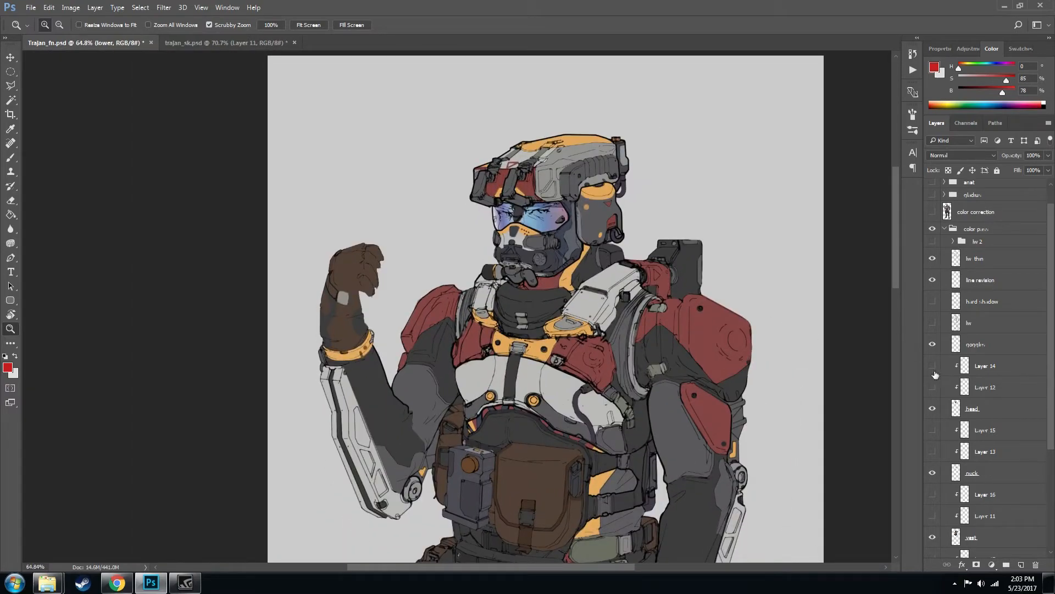
Show and select Layer 12, the Multiply shading clipped to the head layer, and examine the shaded orange parts of the helmet and mask
{"action": "left_click", "coordinate": [933, 387]}
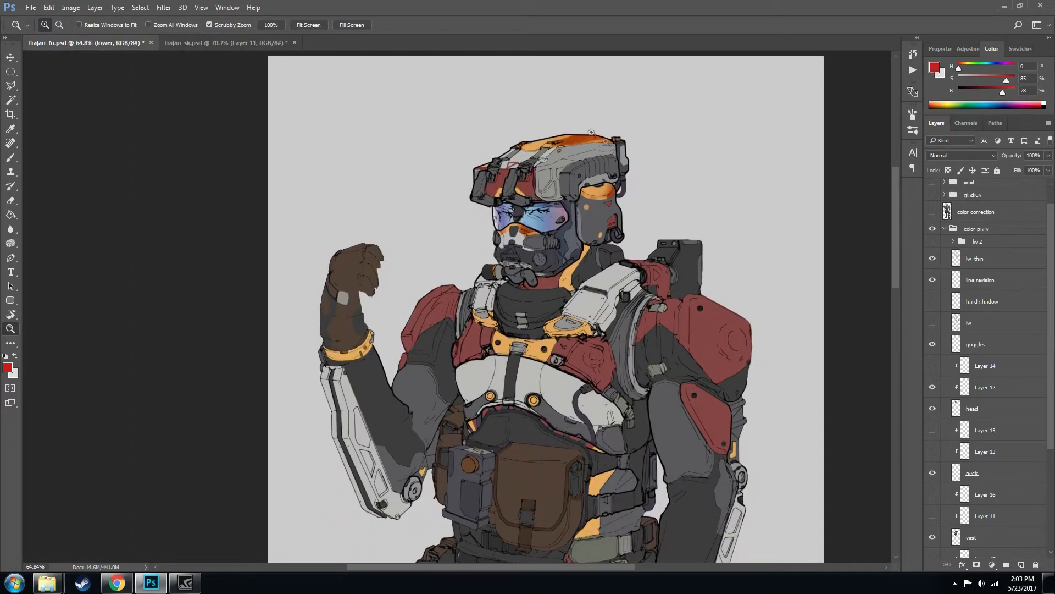
{"action": "scroll", "coordinate": [591, 132], "scroll_direction": "down", "scroll_amount": 3}
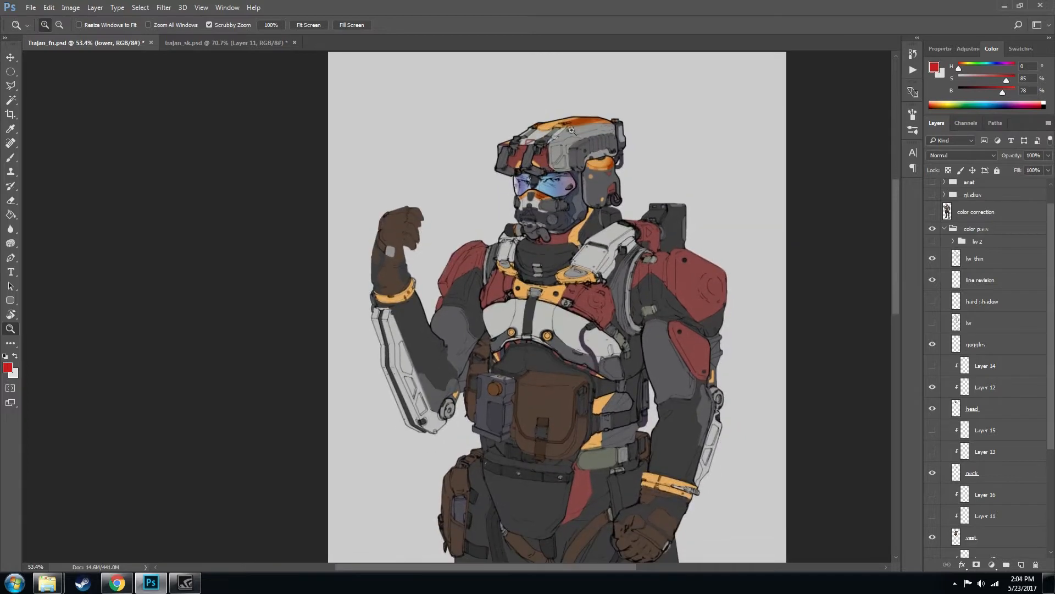
{"action": "scroll", "coordinate": [571, 130], "scroll_direction": "up", "scroll_amount": 2}
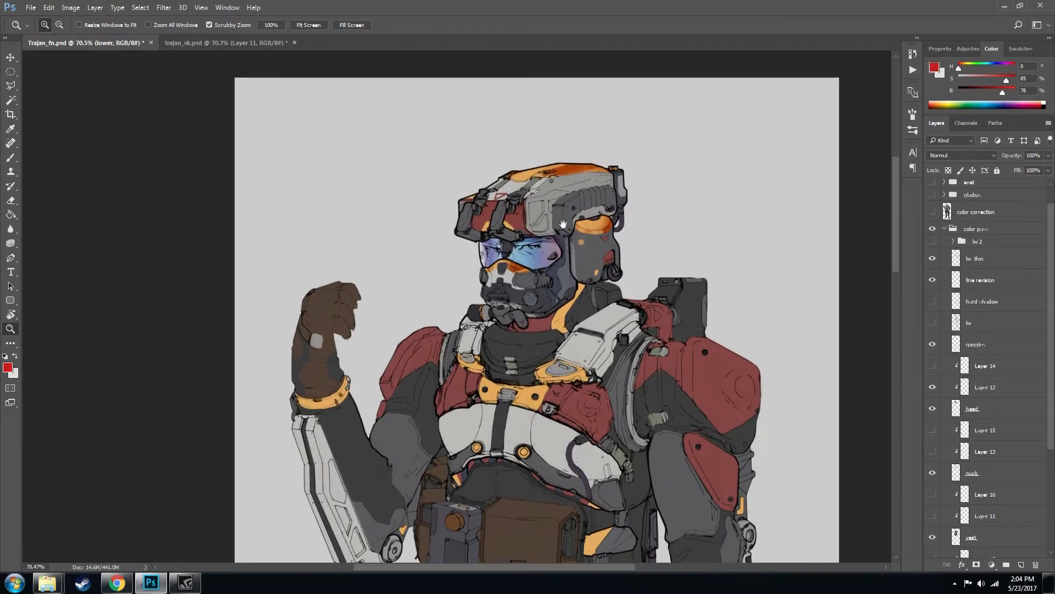
{"action": "scroll", "coordinate": [514, 246], "scroll_direction": "up", "scroll_amount": 3}
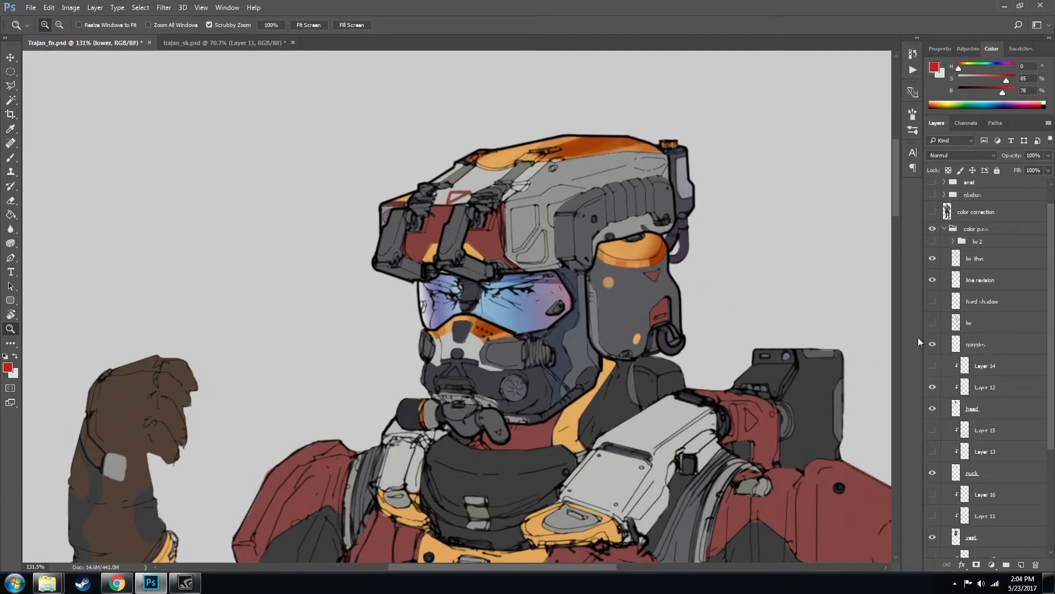
{"action": "left_click", "coordinate": [972, 393]}
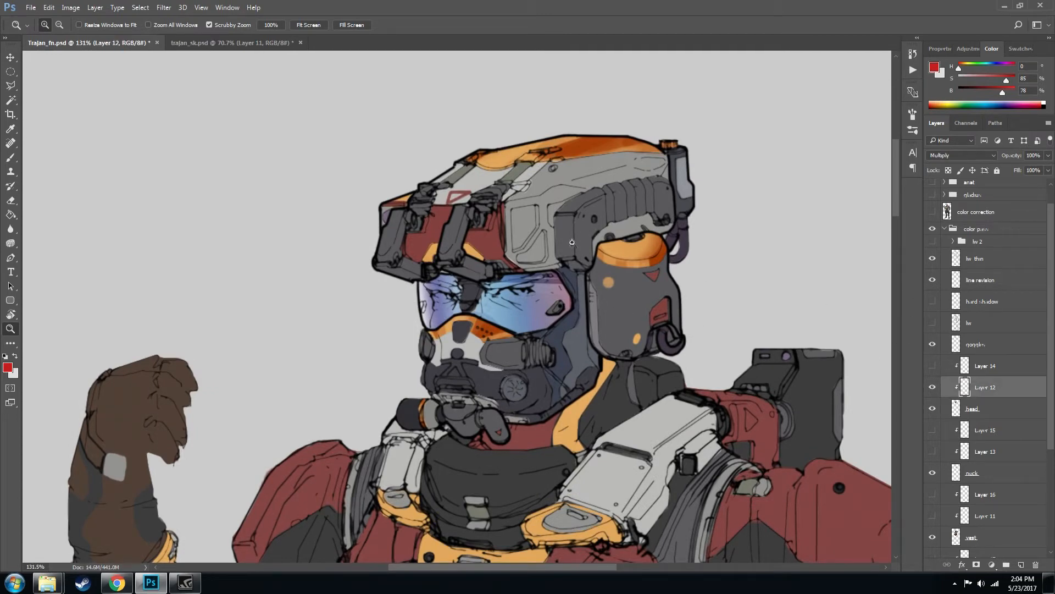
{"action": "left_click_drag", "start_coordinate": [663, 283], "coordinate": [654, 221]}
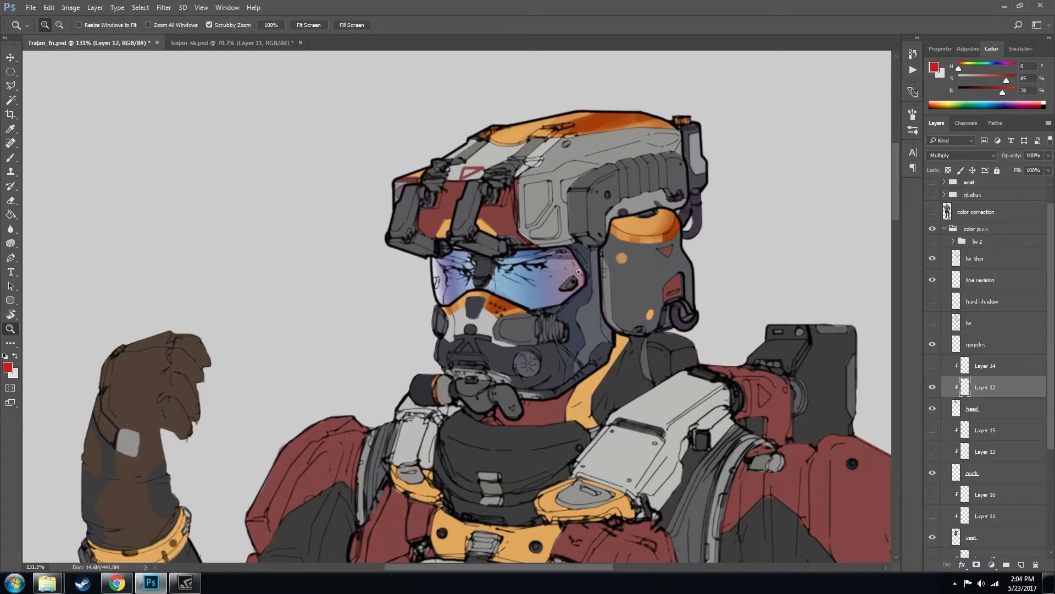
{"action": "left_click_drag", "start_coordinate": [612, 314], "coordinate": [586, 293]}
{"action": "left_click_drag", "start_coordinate": [709, 389], "coordinate": [671, 295]}
{"action": "left_click_drag", "start_coordinate": [548, 208], "coordinate": [627, 284]}
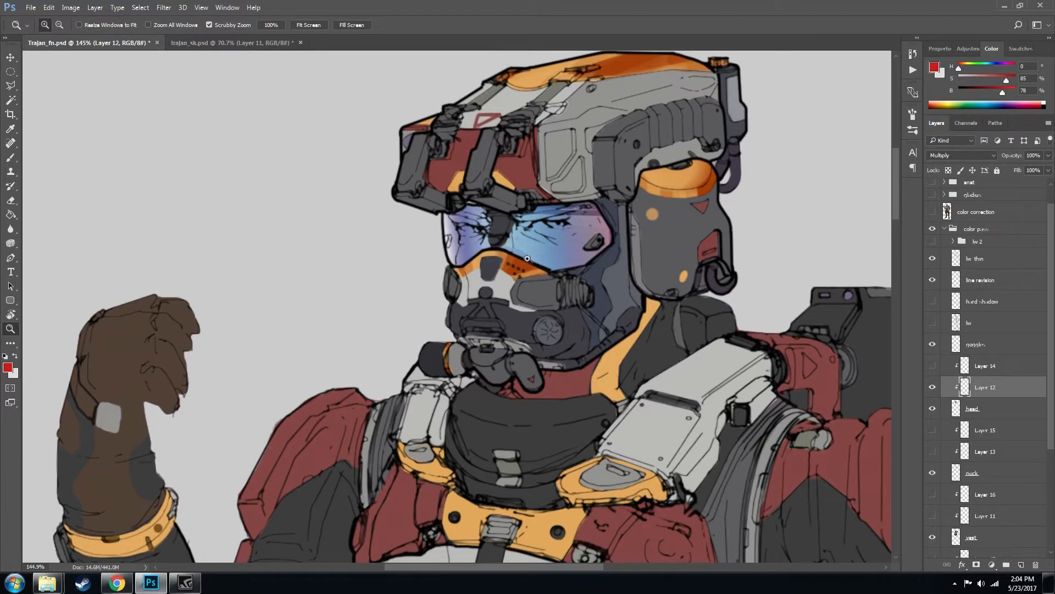
{"action": "left_click_drag", "start_coordinate": [683, 210], "coordinate": [665, 274]}
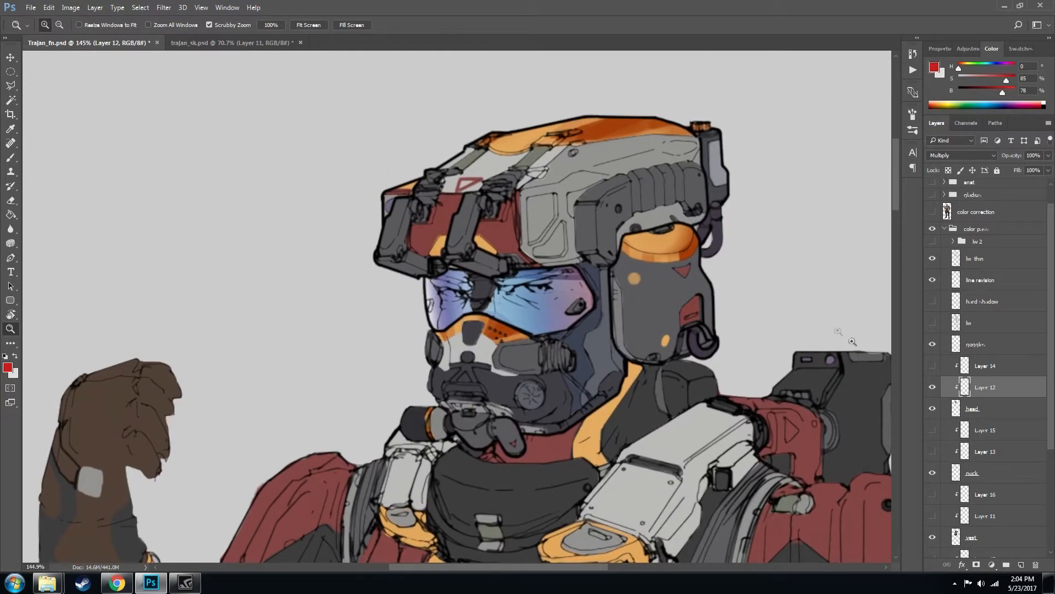
Sample the helmet's light orange, select the mask's orange area on the head layer with the Magic Wand at tolerance 40, and return to Layer 12
{"action": "key", "text": "b"}
{"action": "left_click", "coordinate": [517, 140], "text": "alt"}
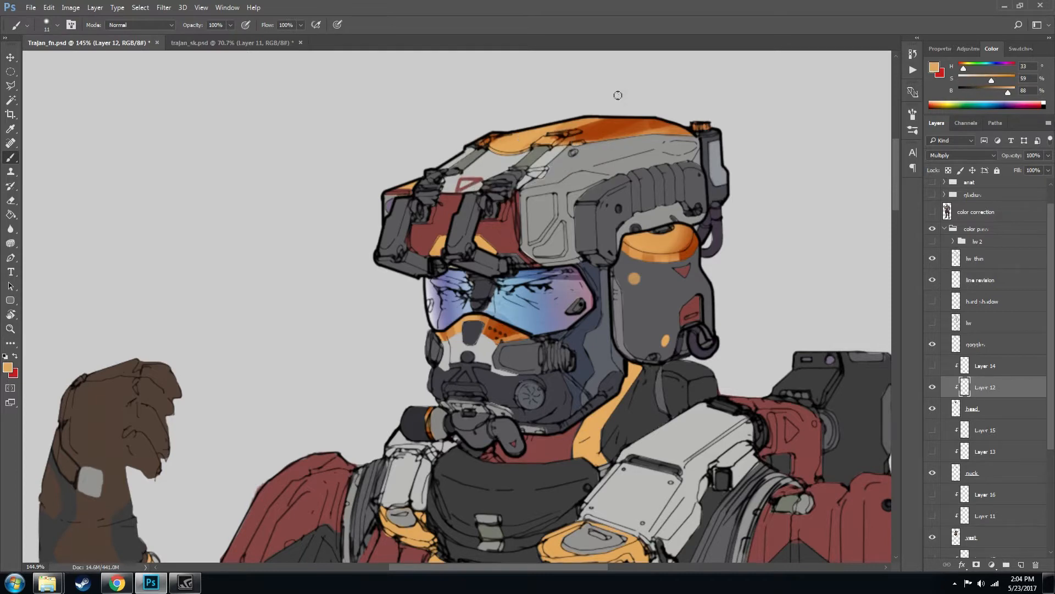
{"action": "left_click", "coordinate": [971, 412]}
{"action": "key", "text": "w"}
{"action": "left_click", "coordinate": [495, 328]}
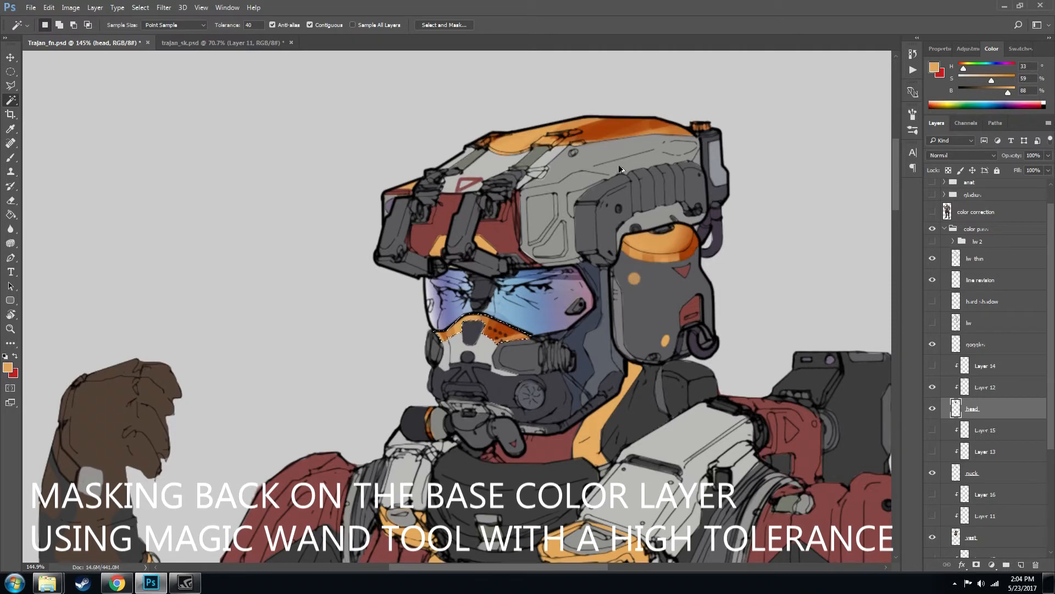
{"action": "left_click", "coordinate": [980, 391]}
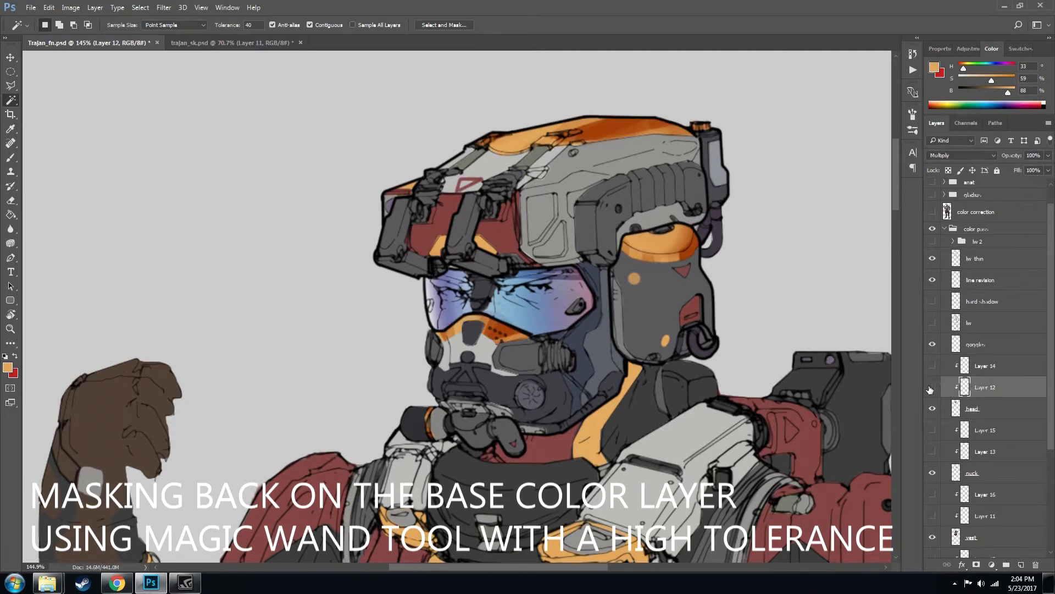
Show the Color Dodge highlights of Layer 14 on the head, plus Layer 13 and Layer 15 clipped to the neck
{"action": "left_click", "coordinate": [982, 367]}
{"action": "left_click", "coordinate": [933, 366]}
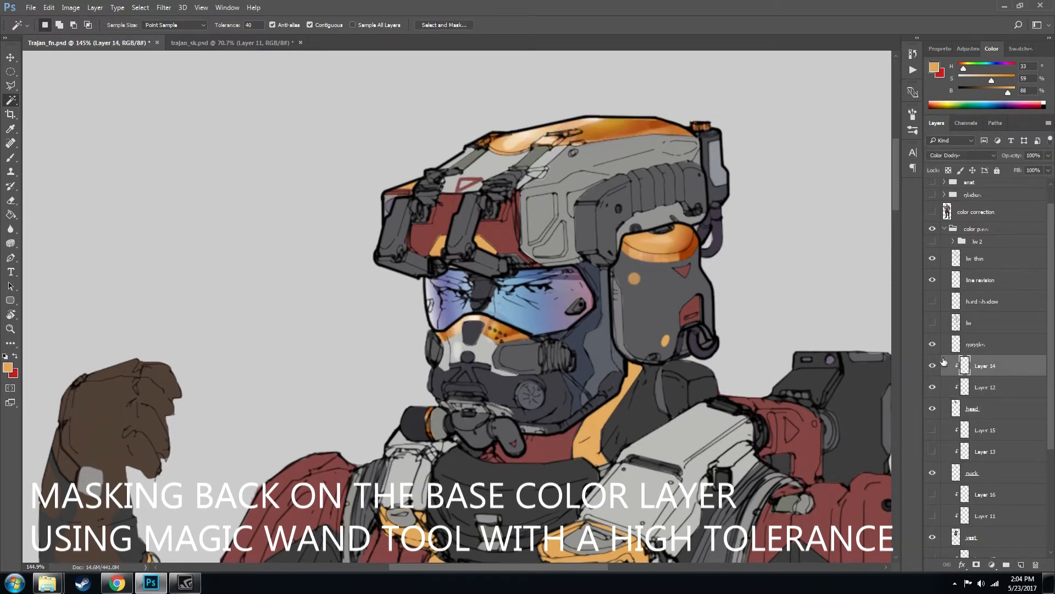
{"action": "key", "text": "z"}
{"action": "mouse_move", "coordinate": [636, 250]}
{"action": "left_mouse_down"}
{"action": "mouse_move", "coordinate": [602, 224]}
{"action": "mouse_move", "coordinate": [494, 219]}
{"action": "mouse_move", "coordinate": [826, 366]}
{"action": "left_mouse_up"}
{"action": "left_click", "coordinate": [933, 452]}
{"action": "left_click", "coordinate": [934, 433]}
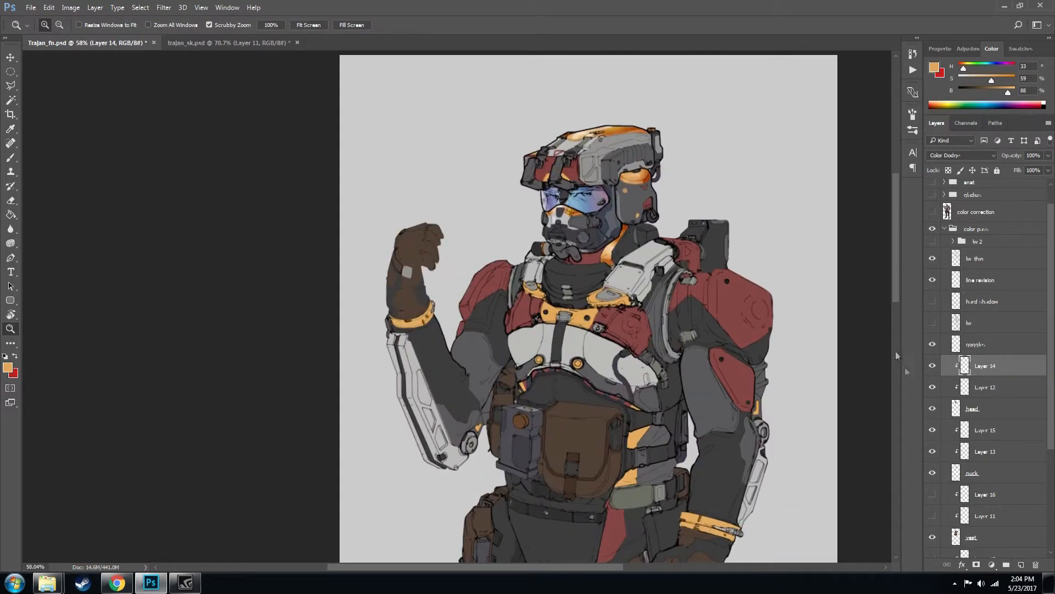
Inspect the neck shading, and show the clipped shading Layers 11 and 16 for the vest and Layers 10 and 17 for the arms
{"action": "left_click_drag", "start_coordinate": [616, 238], "coordinate": [645, 237]}
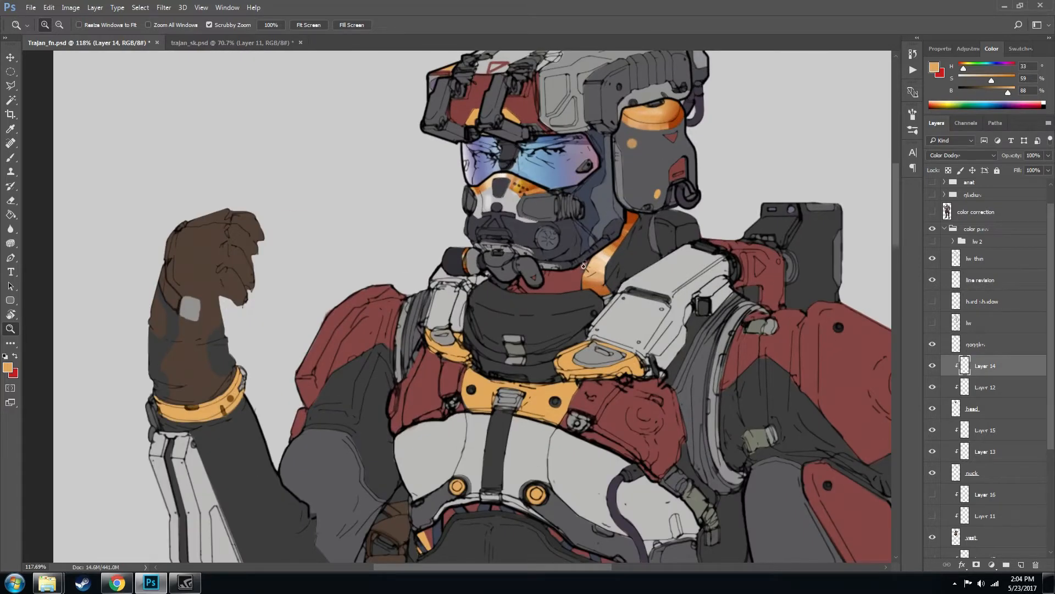
{"action": "left_click_drag", "start_coordinate": [660, 247], "coordinate": [683, 246]}
{"action": "scroll", "coordinate": [995, 448], "scroll_direction": "down", "scroll_amount": 3}
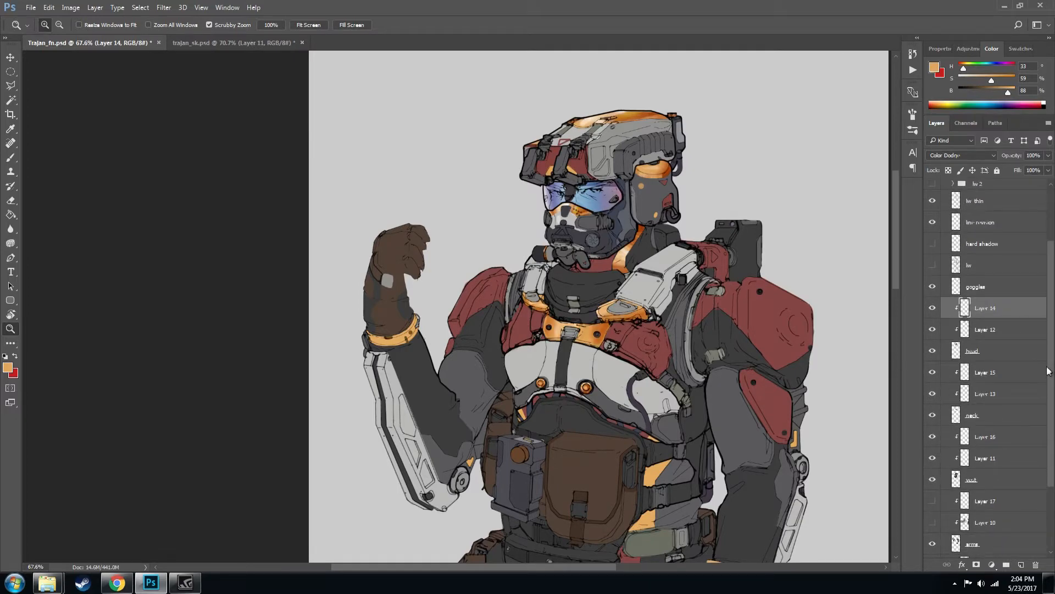
{"action": "scroll", "coordinate": [1046, 371], "scroll_direction": "down", "scroll_amount": 3}
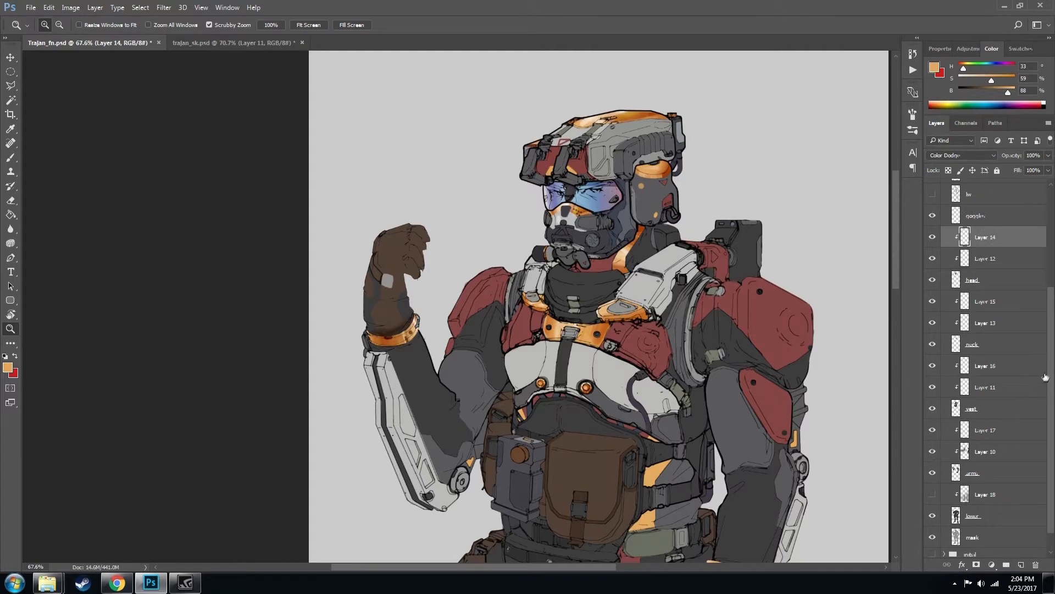
Show Layer 18, the shading clipped to the lower layer, to darken the soldier's legs
{"action": "scroll", "coordinate": [1051, 382], "scroll_direction": "down", "scroll_amount": 1}
{"action": "left_click_drag", "start_coordinate": [715, 536], "coordinate": [669, 231]}
{"action": "left_click_drag", "start_coordinate": [694, 279], "coordinate": [678, 253]}
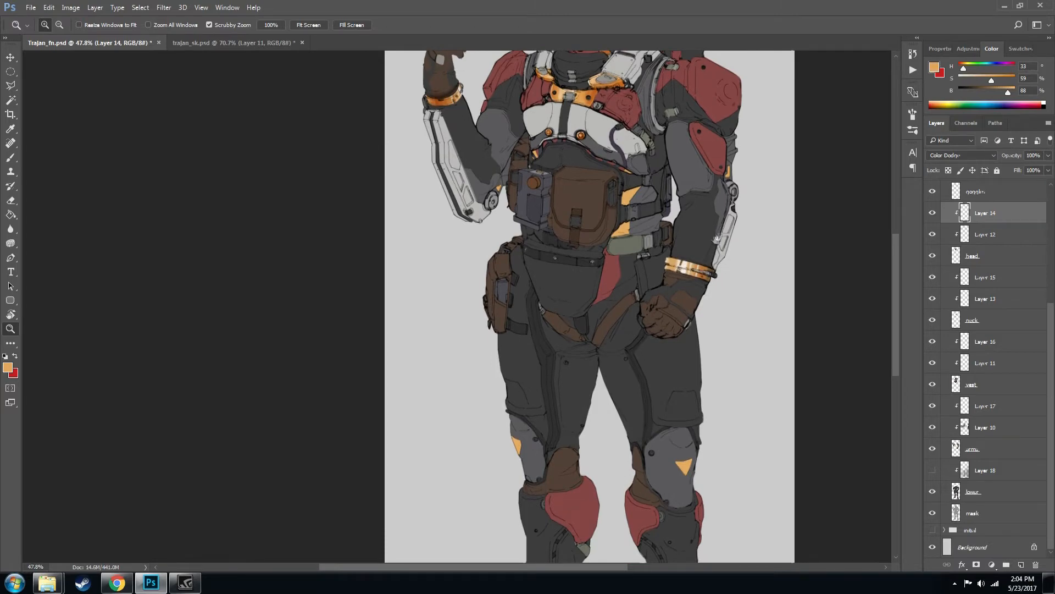
{"action": "left_click_drag", "start_coordinate": [723, 231], "coordinate": [706, 281]}
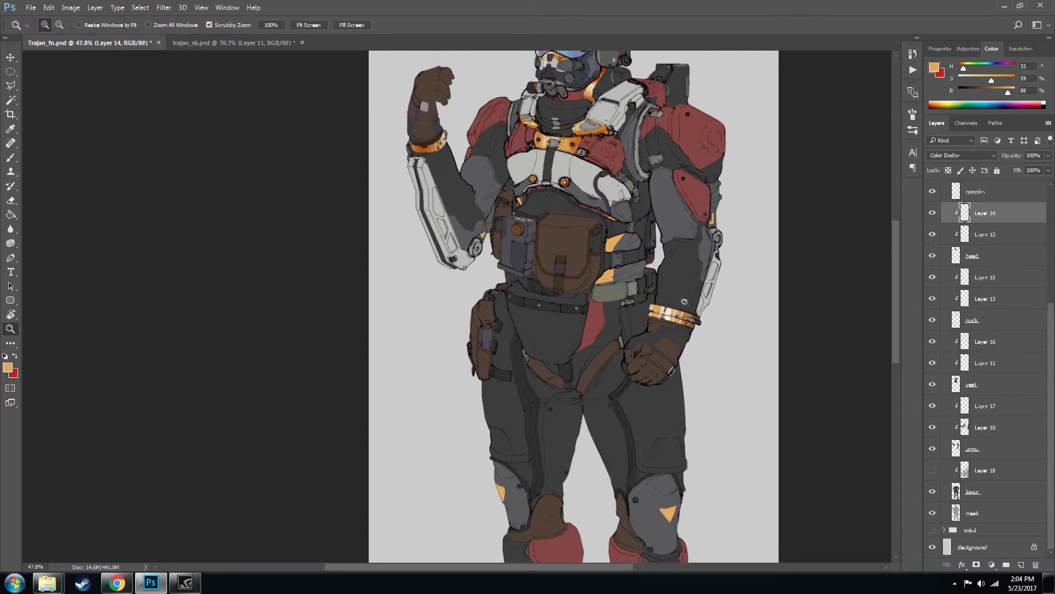
{"action": "left_click", "coordinate": [932, 472]}
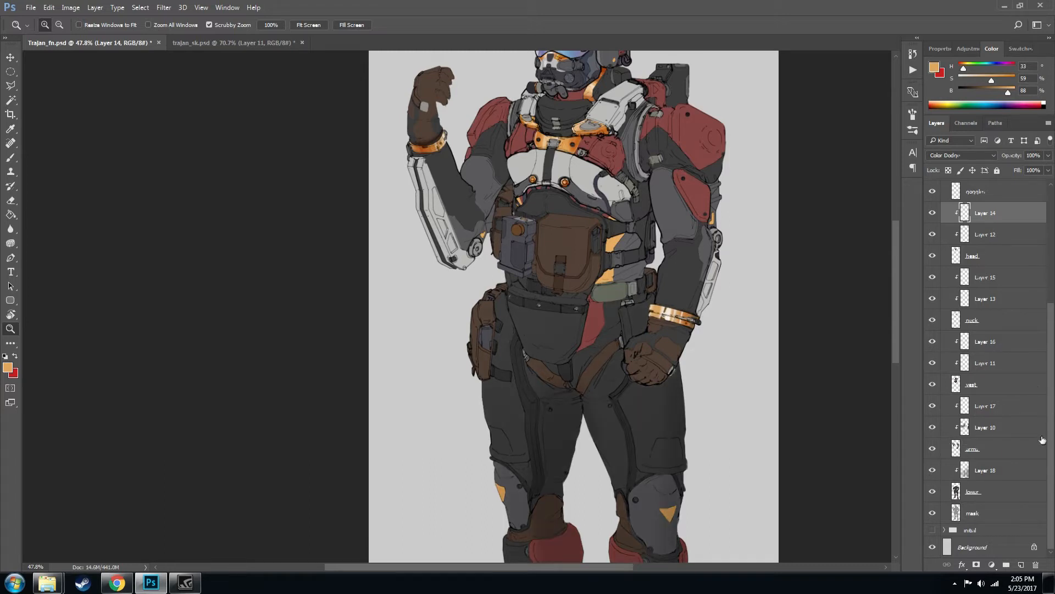
Review the combined shading over the full figure and on the soldier's upper body
{"action": "left_click_drag", "start_coordinate": [776, 332], "coordinate": [648, 320]}
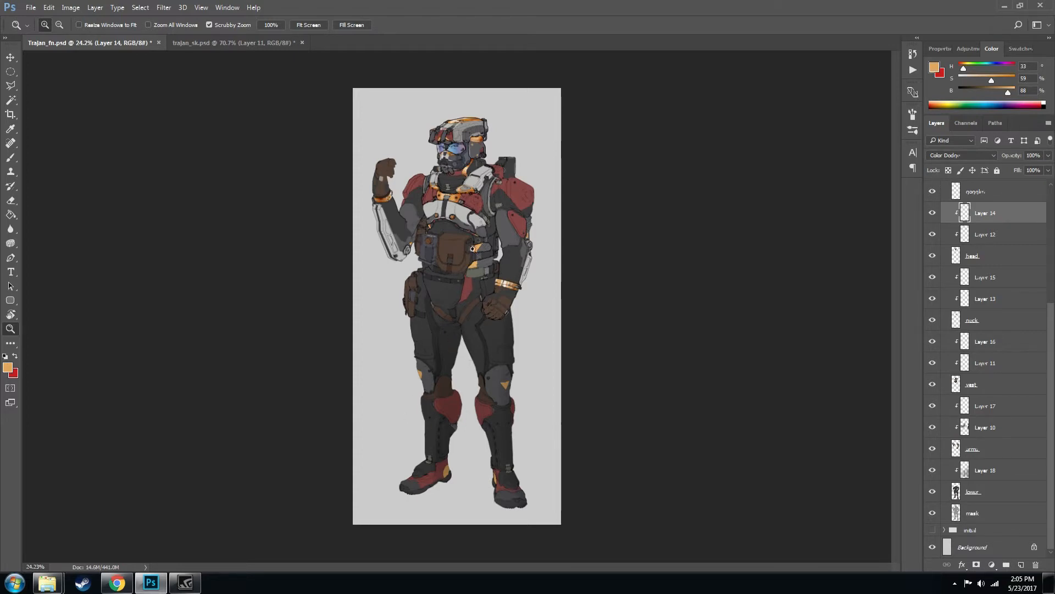
{"action": "left_click_drag", "start_coordinate": [463, 120], "coordinate": [471, 89]}
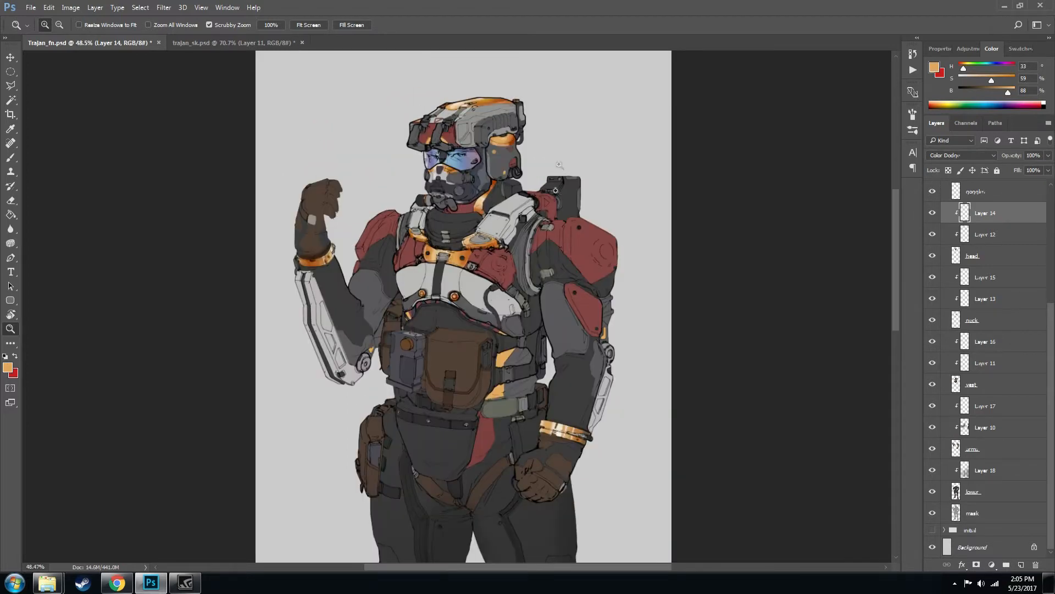
{"action": "left_click_drag", "start_coordinate": [461, 156], "coordinate": [437, 215]}
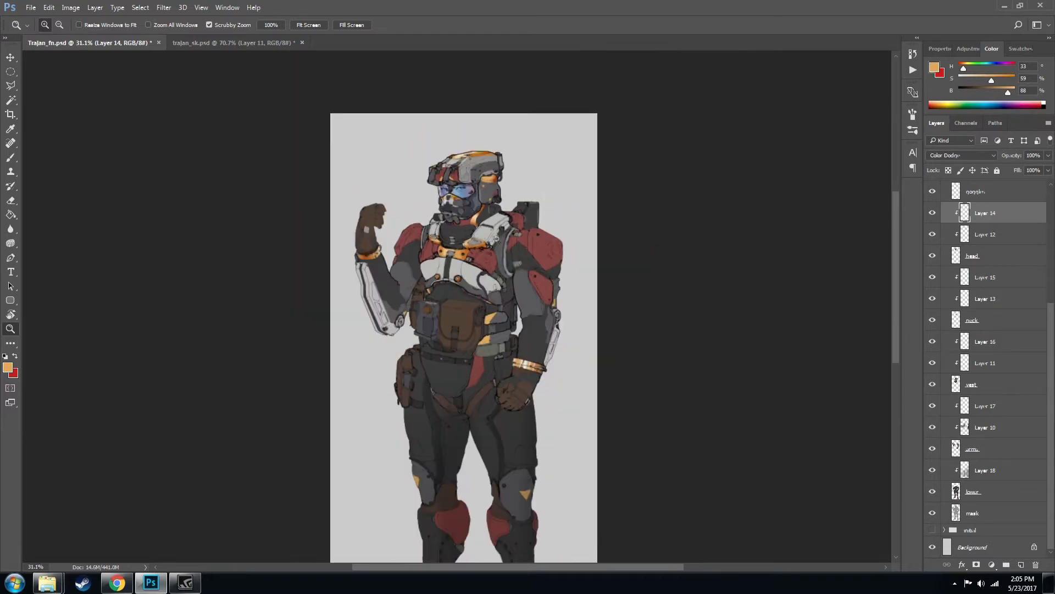
Collapse the color pass group and show the gladius group to add the rifle to the soldier's raised hand
{"action": "scroll", "coordinate": [979, 182], "scroll_direction": "up", "scroll_amount": 5}
{"action": "left_click_drag", "start_coordinate": [531, 221], "coordinate": [514, 232]}
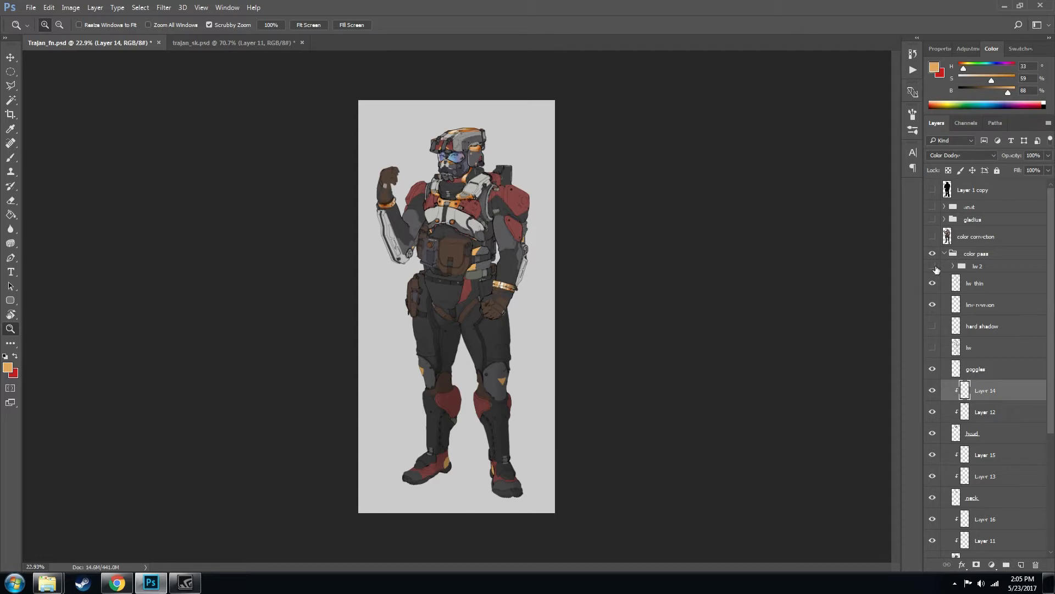
{"action": "left_click", "coordinate": [945, 254]}
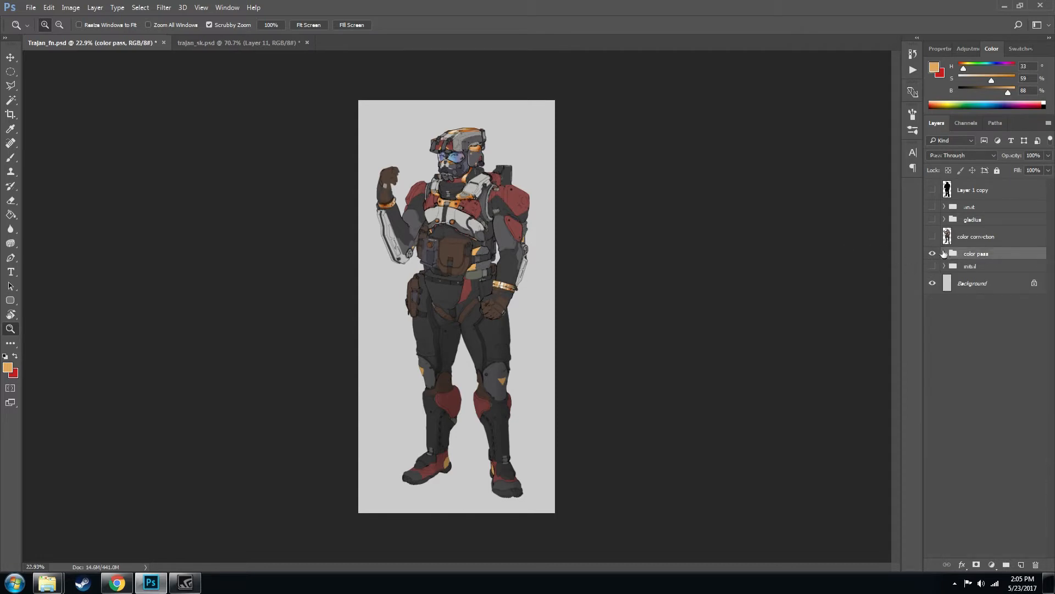
{"action": "left_click", "coordinate": [937, 220]}
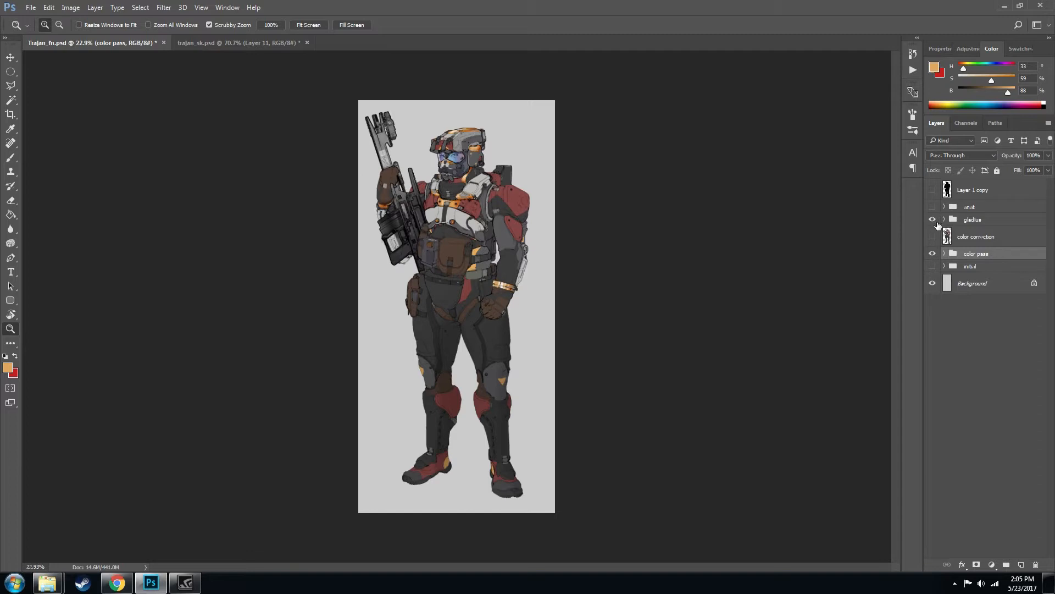
{"action": "left_click", "coordinate": [380, 162]}
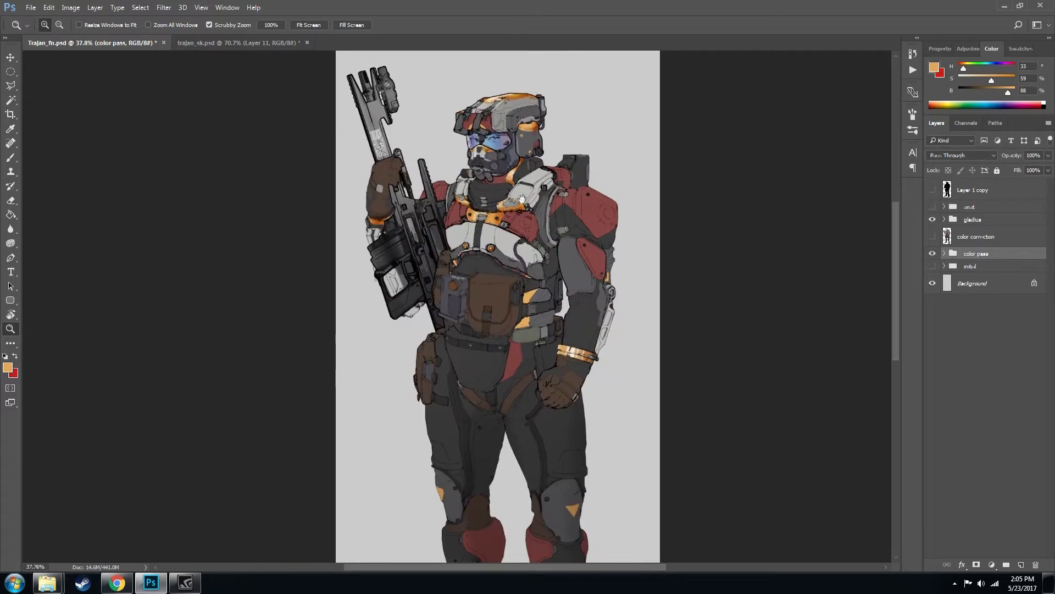
{"action": "left_click_drag", "start_coordinate": [539, 210], "coordinate": [525, 210]}
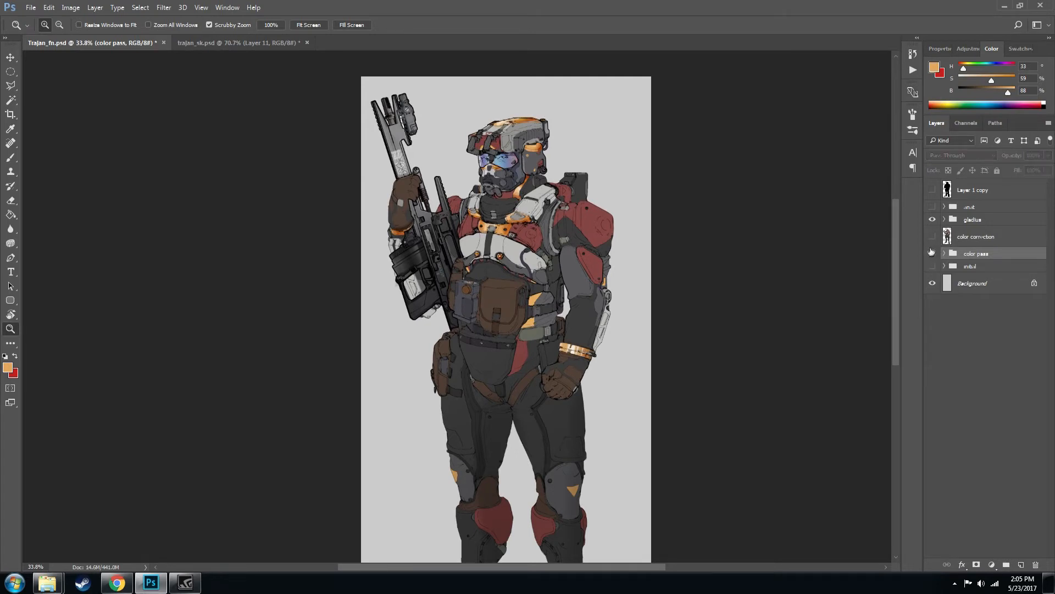
Hide the color pass group, show the color correction layer in its place, and examine the corrected colours on the upper body
{"action": "left_click", "coordinate": [932, 253]}
{"action": "left_click", "coordinate": [932, 236]}
{"action": "left_click_drag", "start_coordinate": [508, 201], "coordinate": [505, 264]}
{"action": "left_click", "coordinate": [489, 170]}
{"action": "left_click_drag", "start_coordinate": [476, 169], "coordinate": [495, 246]}
{"action": "left_click_drag", "start_coordinate": [549, 216], "coordinate": [531, 195]}
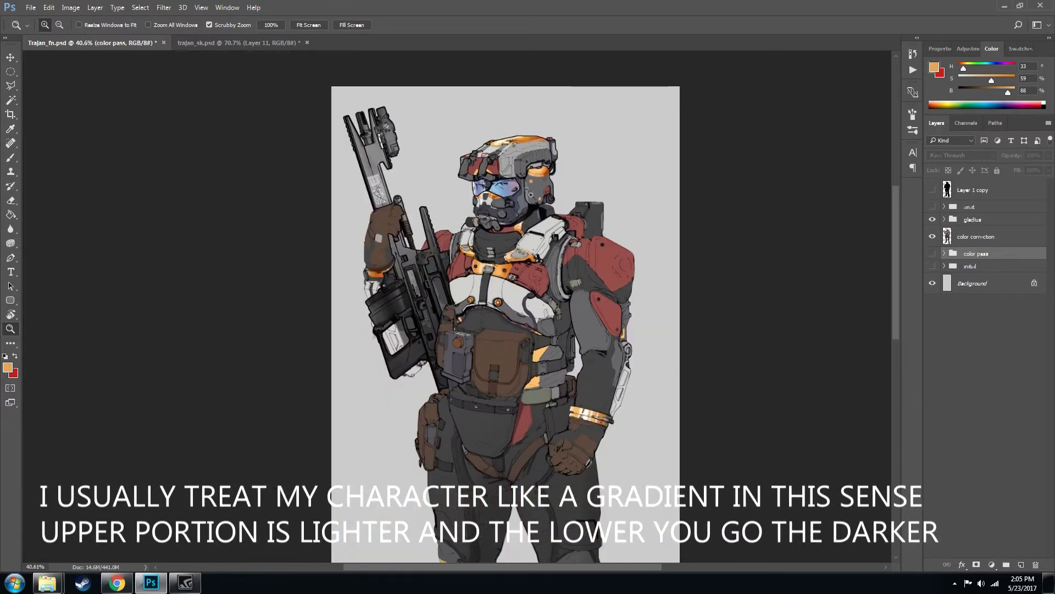
Examine how the corrected colours run from the lighter upper body to the darker legs across the soldier's figure
{"action": "left_click_drag", "start_coordinate": [566, 281], "coordinate": [544, 194]}
{"action": "left_click_drag", "start_coordinate": [475, 197], "coordinate": [522, 220]}
{"action": "left_click_drag", "start_coordinate": [522, 217], "coordinate": [627, 221]}
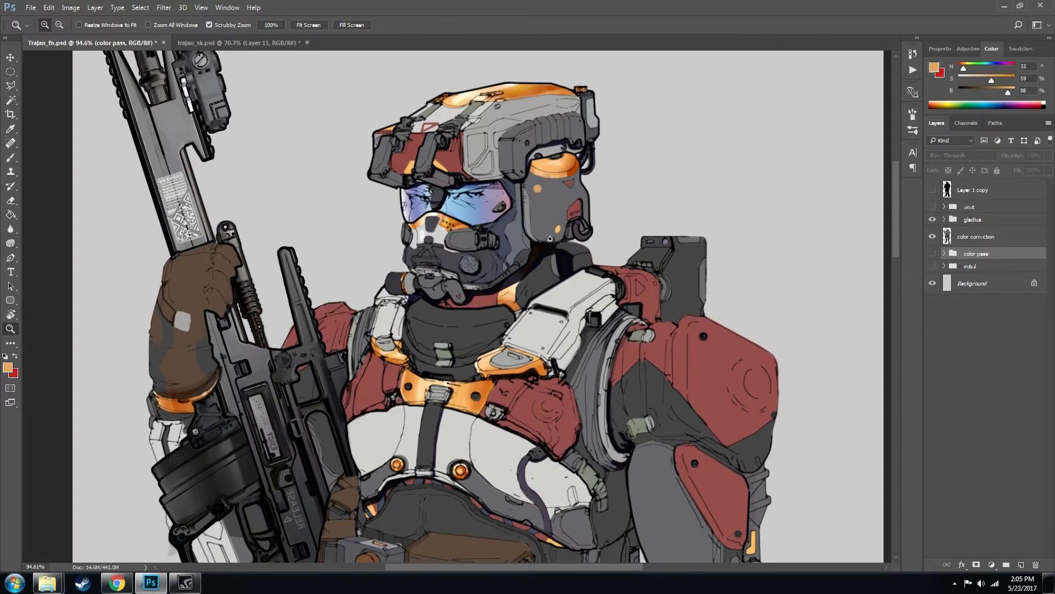
{"action": "left_click_drag", "start_coordinate": [523, 238], "coordinate": [450, 196]}
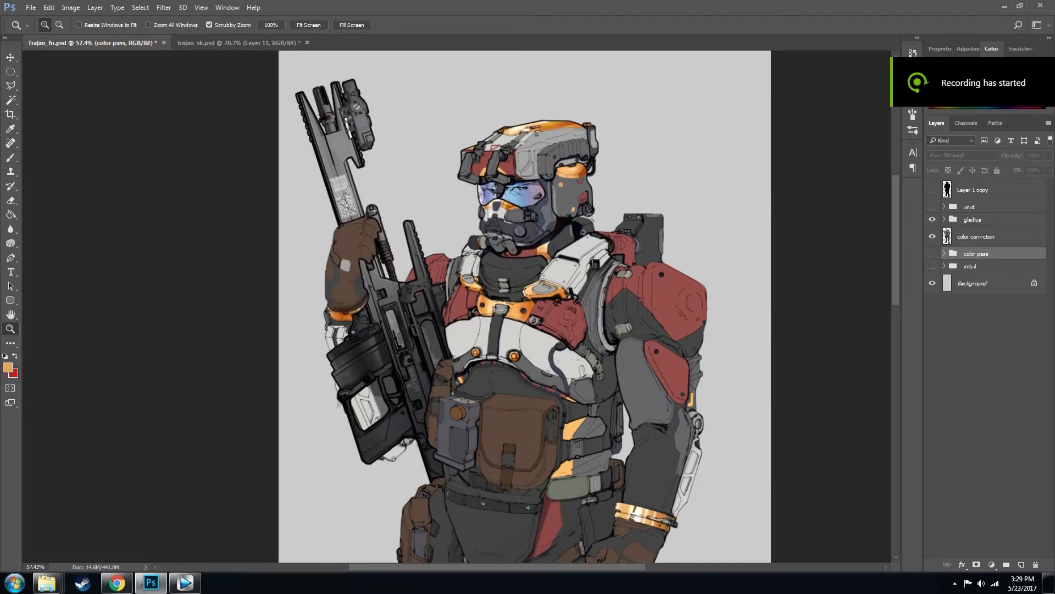
{"action": "left_click_drag", "start_coordinate": [618, 188], "coordinate": [614, 125]}
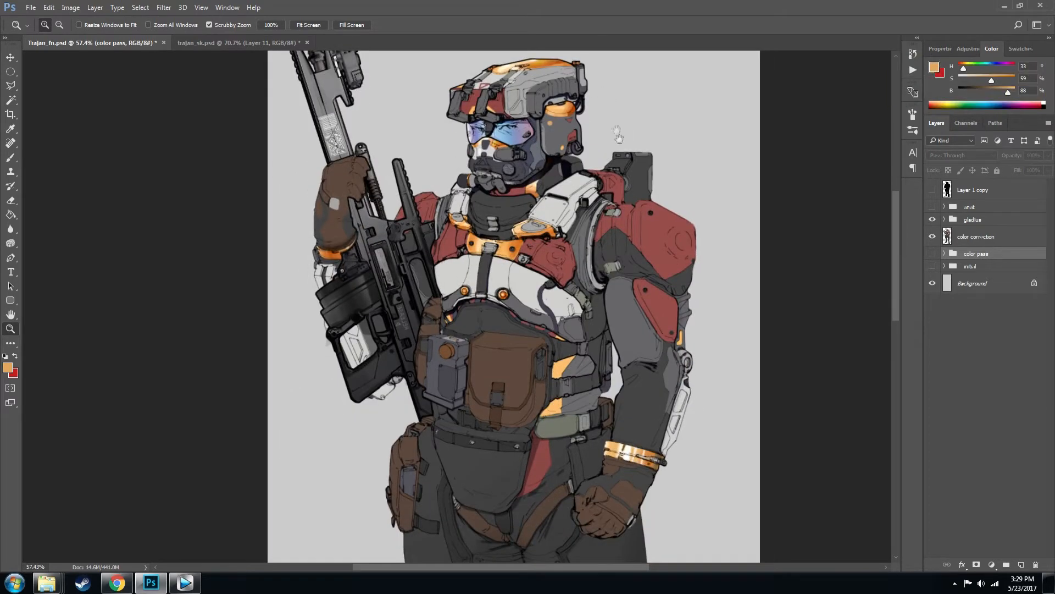
{"action": "left_click_drag", "start_coordinate": [660, 211], "coordinate": [569, 200]}
{"action": "left_click_drag", "start_coordinate": [632, 248], "coordinate": [579, 128]}
{"action": "left_click_drag", "start_coordinate": [635, 211], "coordinate": [524, 188]}
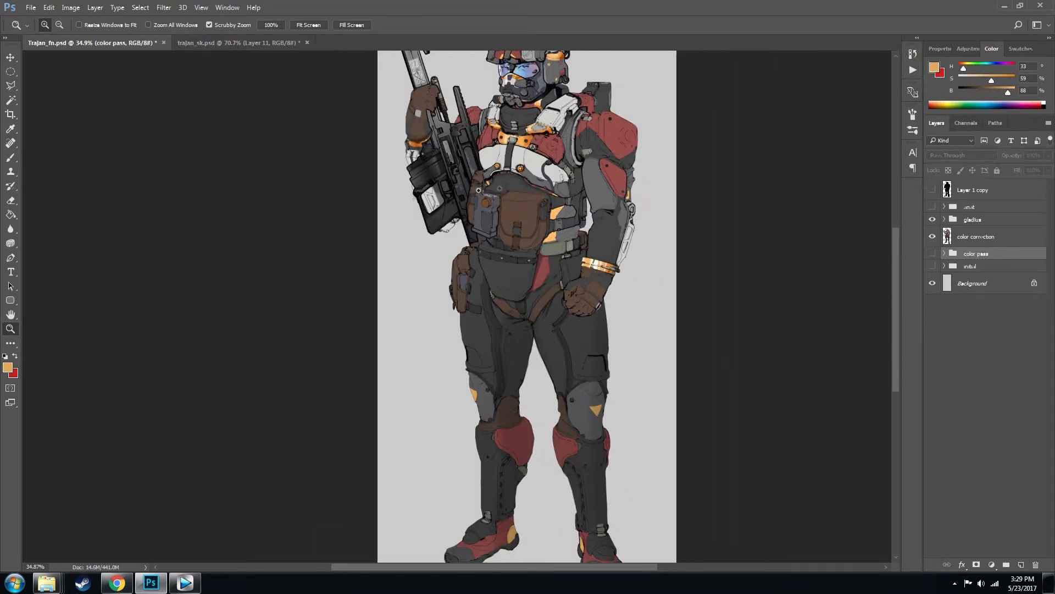
{"action": "left_click_drag", "start_coordinate": [591, 238], "coordinate": [577, 373]}
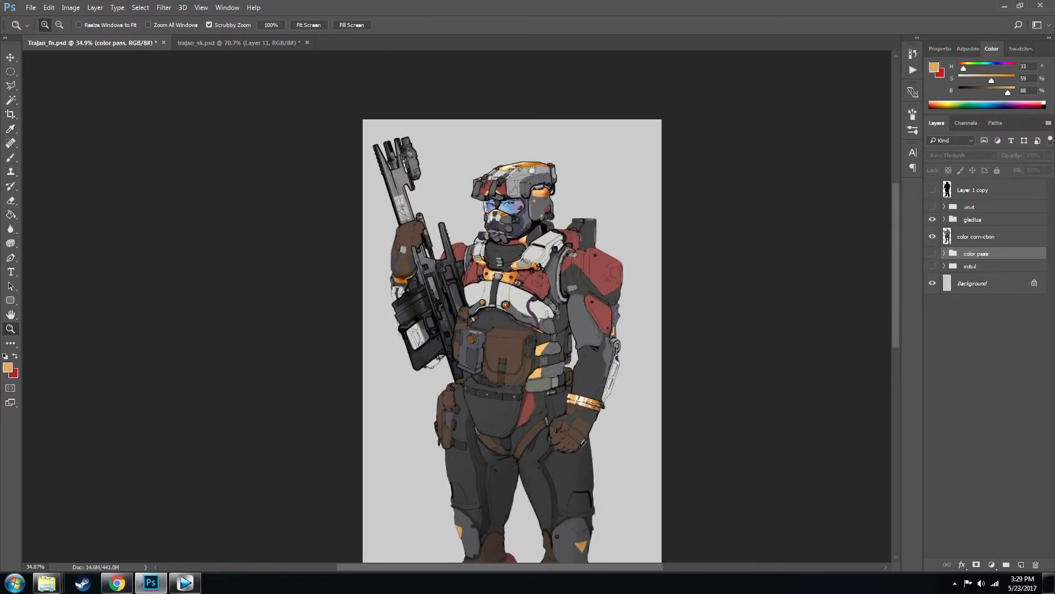
Examine the head, rifle and chest of the corrected figure, both close up and from farther out
{"action": "left_click_drag", "start_coordinate": [478, 182], "coordinate": [557, 175]}
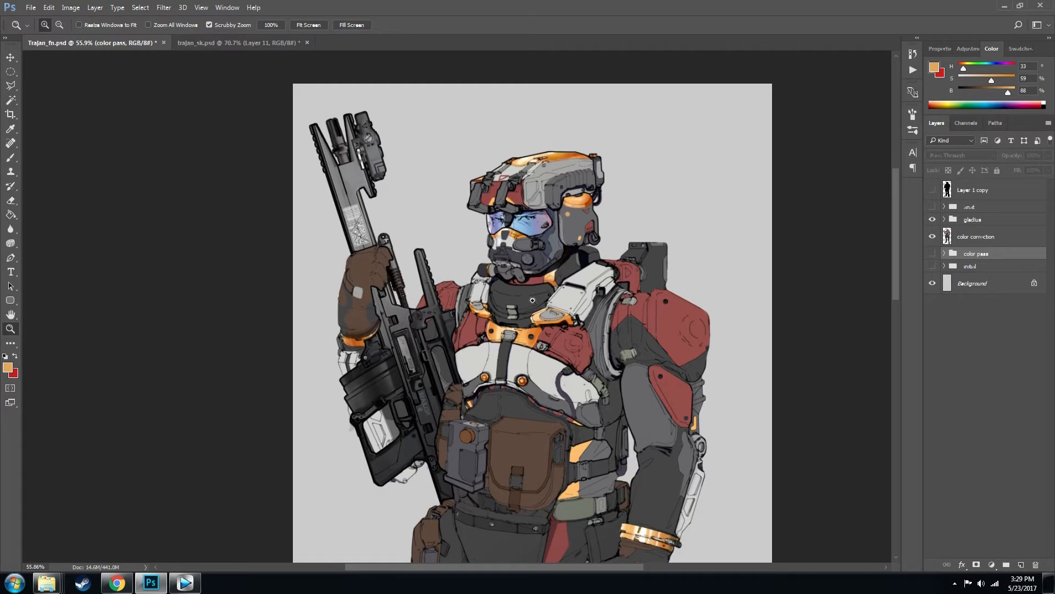
{"action": "left_click_drag", "start_coordinate": [586, 166], "coordinate": [605, 173]}
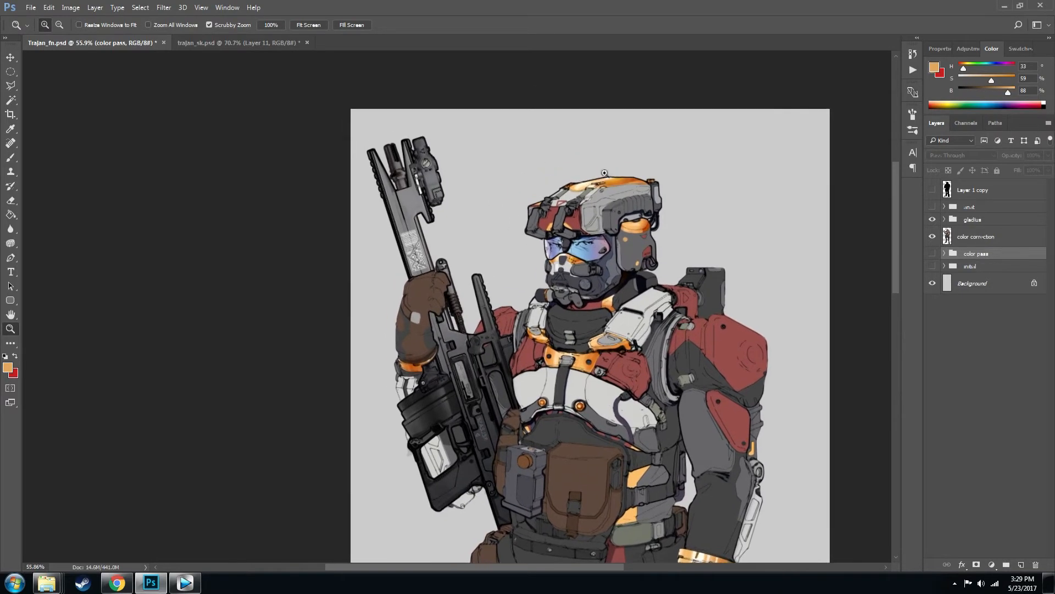
{"action": "left_click_drag", "start_coordinate": [651, 243], "coordinate": [421, 230]}
{"action": "left_click_drag", "start_coordinate": [575, 363], "coordinate": [570, 237]}
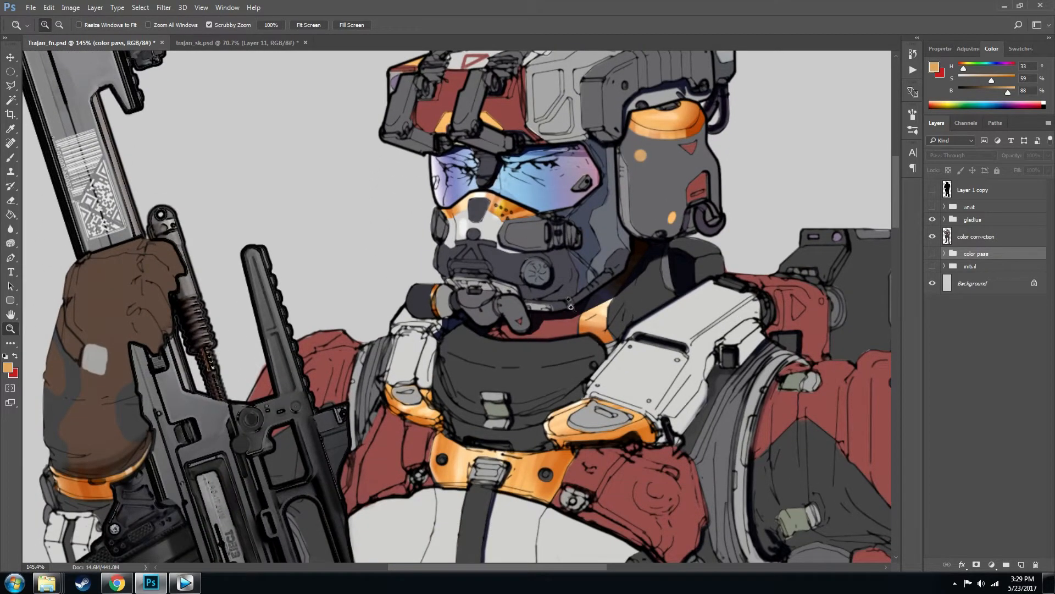
{"action": "scroll", "coordinate": [423, 294], "scroll_direction": "up", "scroll_amount": 3}
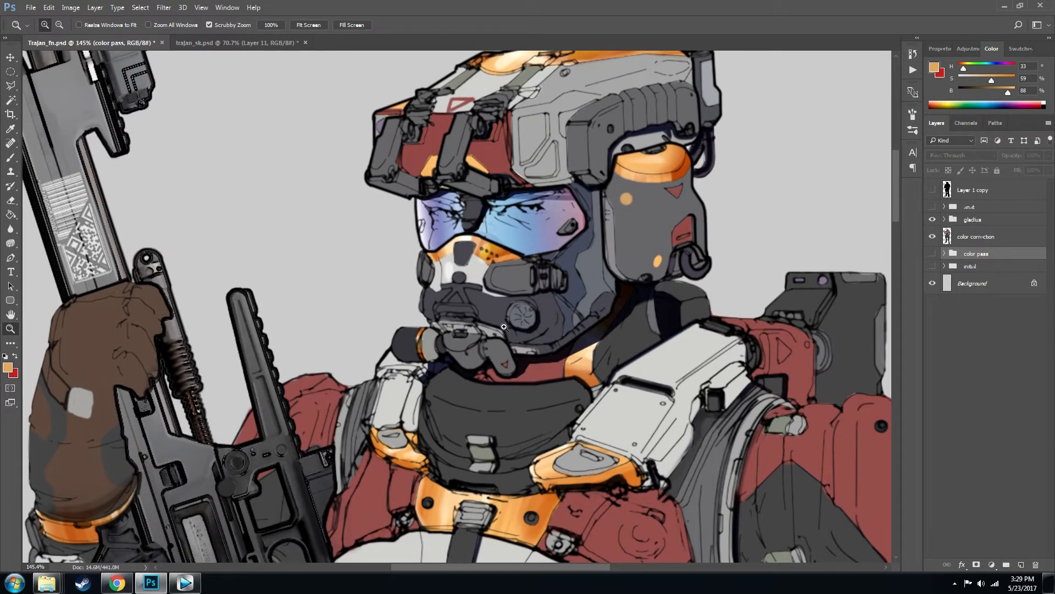
{"action": "left_click_drag", "start_coordinate": [478, 304], "coordinate": [458, 257]}
{"action": "left_click_drag", "start_coordinate": [530, 233], "coordinate": [501, 236]}
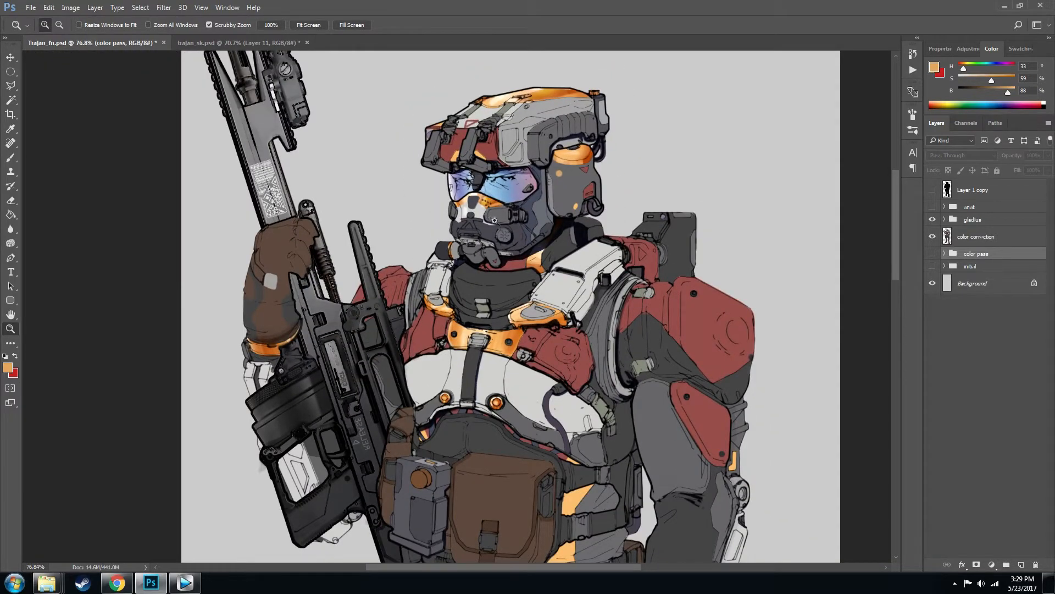
{"action": "left_click_drag", "start_coordinate": [501, 231], "coordinate": [471, 318]}
View the rifle image gladius_fn_lb.jpg from the Trajan folder full screen, then return to the soldier painting in Photoshop
{"action": "mouse_move", "coordinate": [47, 582]}
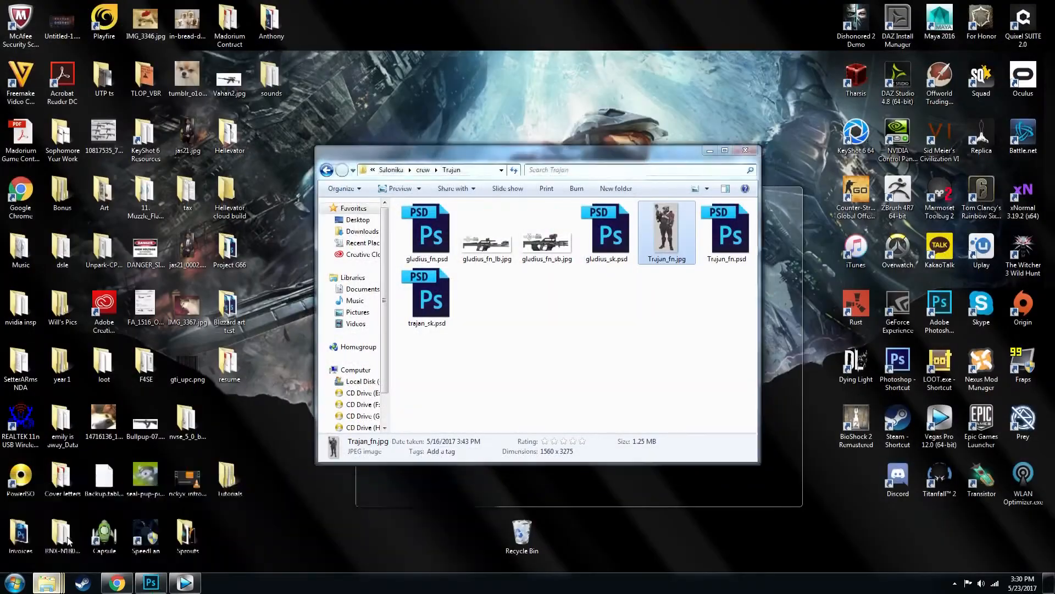
{"action": "left_click", "coordinate": [71, 526]}
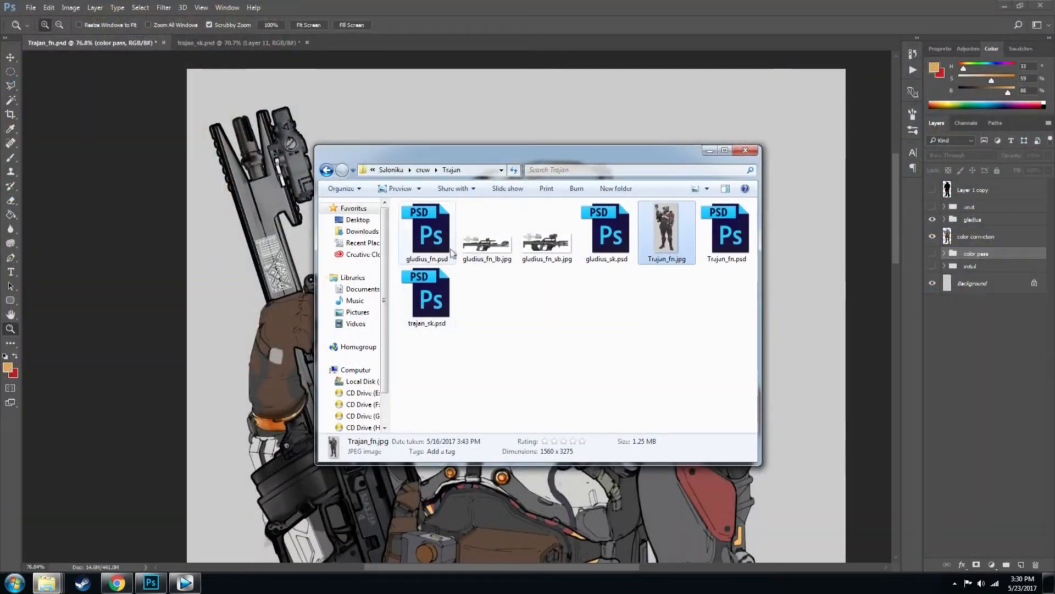
{"action": "double_click", "coordinate": [488, 244]}
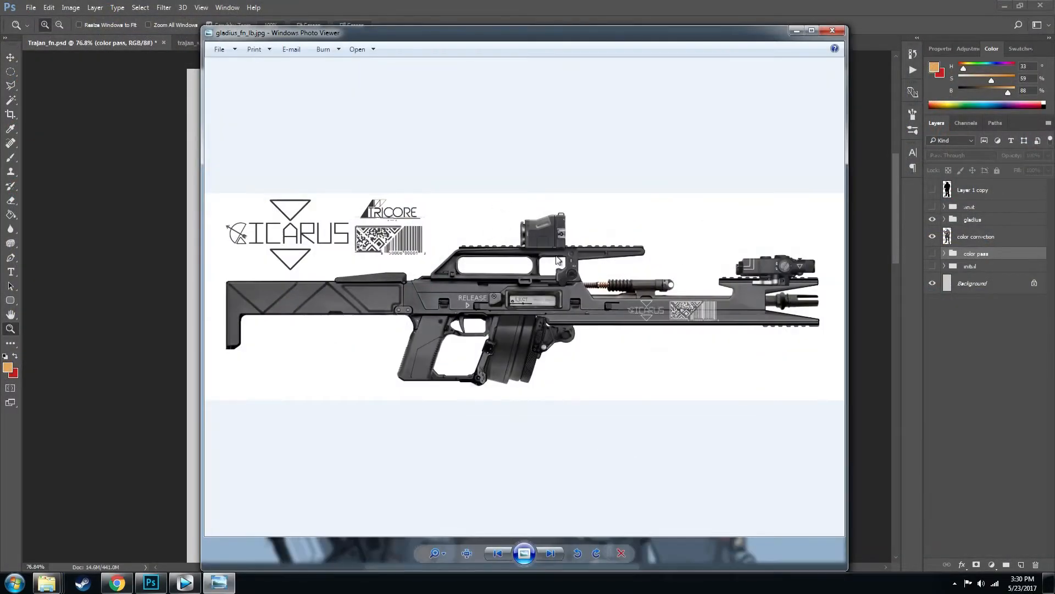
{"action": "left_click", "coordinate": [811, 30]}
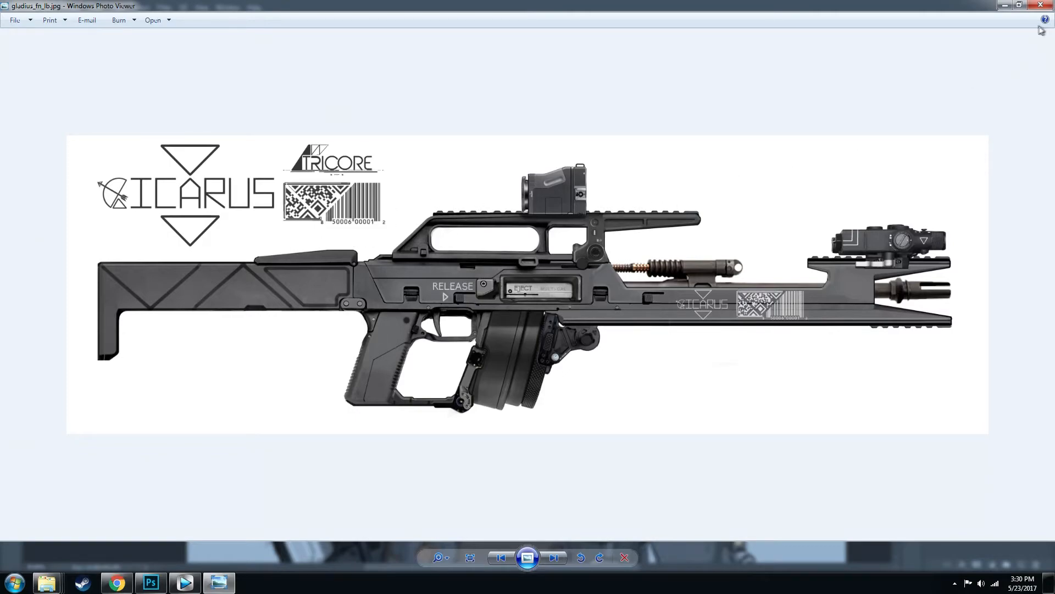
{"action": "left_click", "coordinate": [1005, 5]}
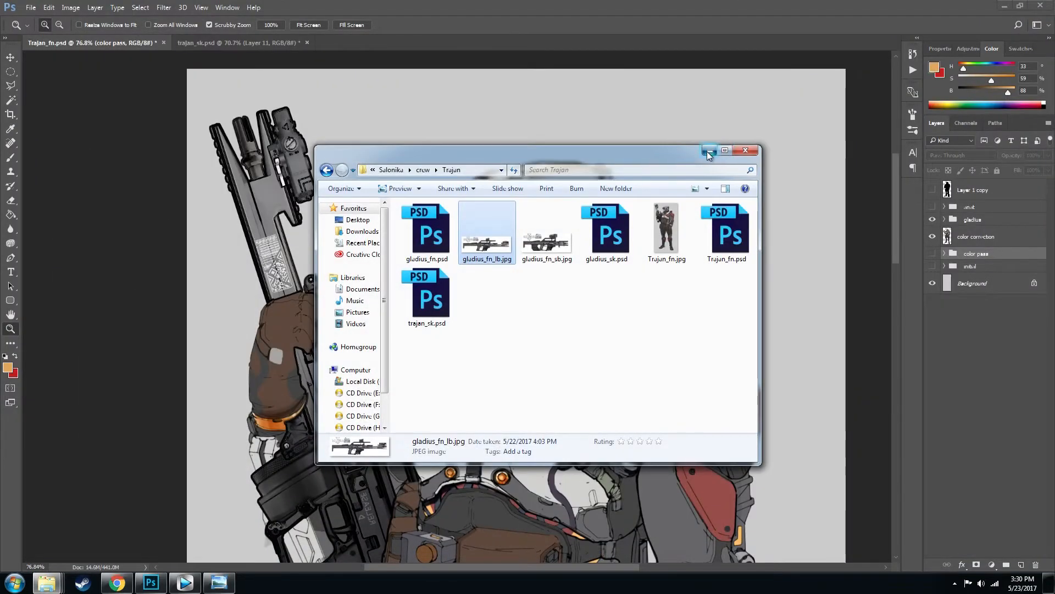
{"action": "left_click", "coordinate": [709, 151]}
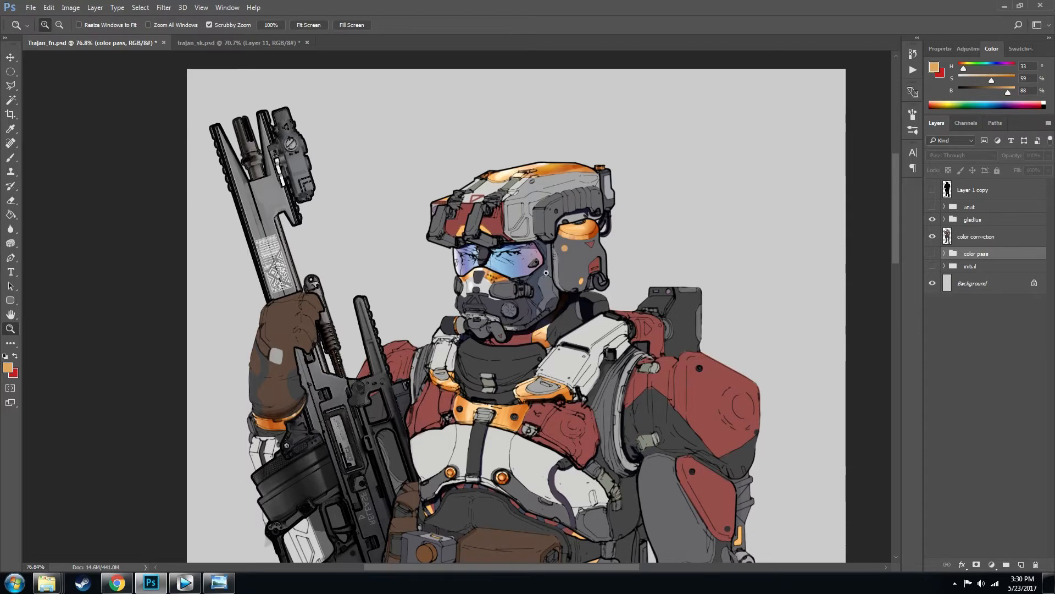
Inspect the helmet, visor and face mask details close up
{"action": "scroll", "coordinate": [553, 278], "scroll_direction": "up", "scroll_amount": 3}
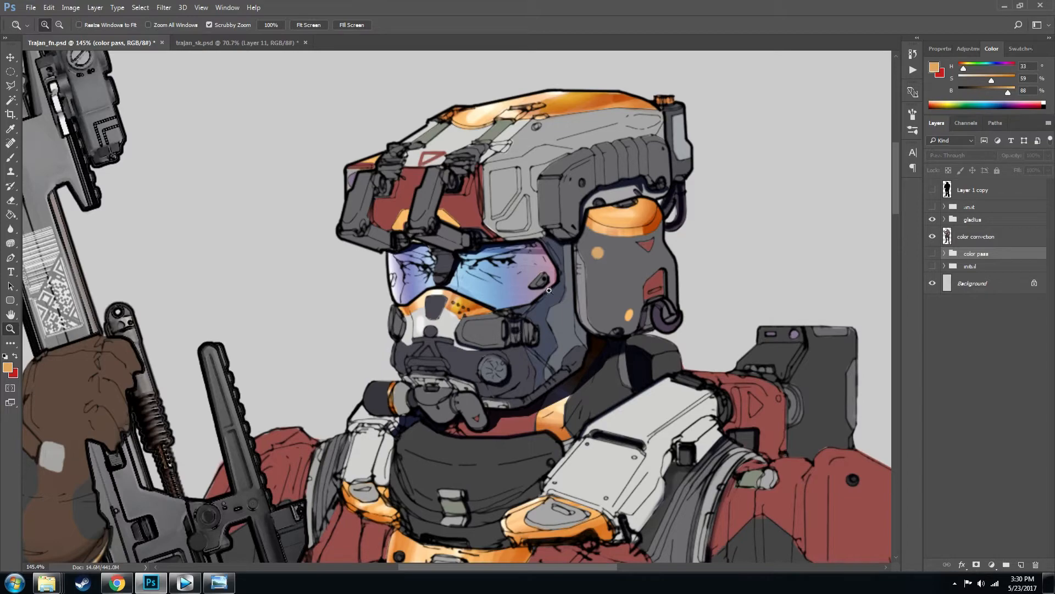
{"action": "scroll", "coordinate": [553, 314], "scroll_direction": "down", "scroll_amount": 4}
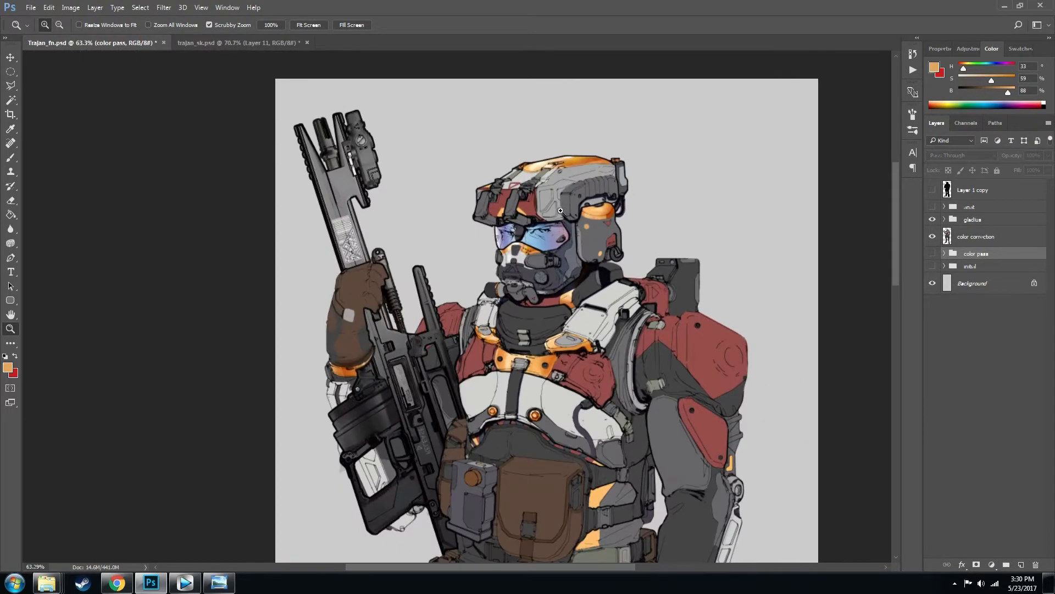
{"action": "scroll", "coordinate": [581, 225], "scroll_direction": "up", "scroll_amount": 3}
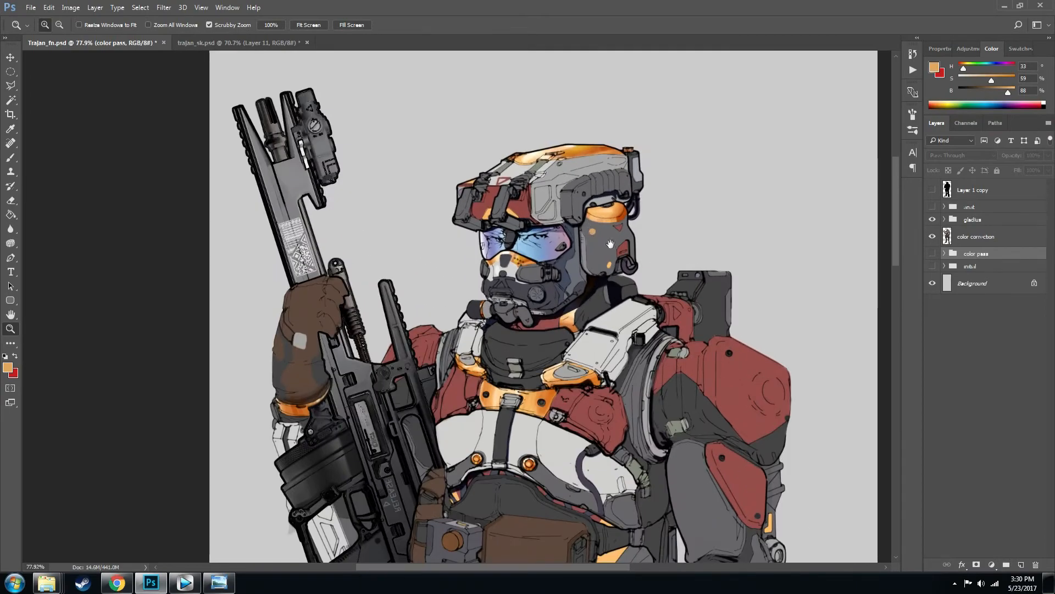
{"action": "scroll", "coordinate": [512, 198], "scroll_direction": "up", "scroll_amount": 6}
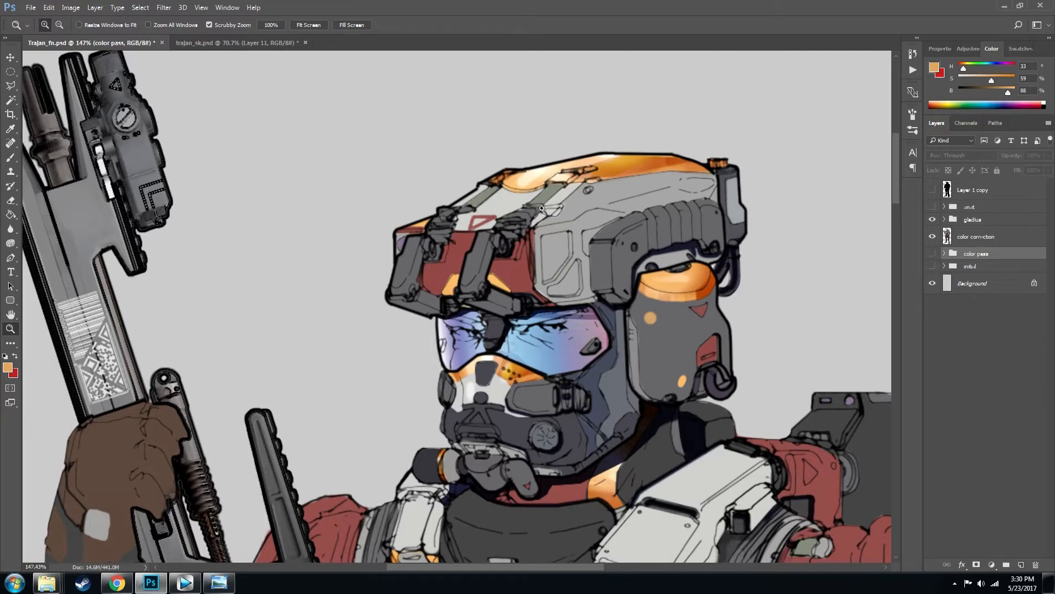
{"action": "left_click_drag", "start_coordinate": [447, 247], "coordinate": [463, 251]}
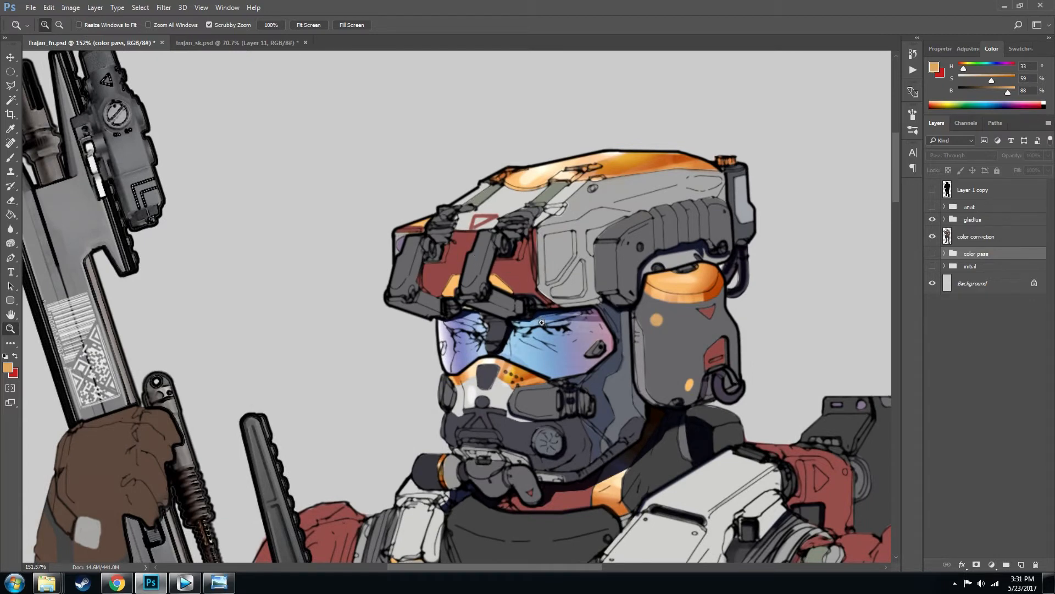
Draw a temporary red curved arrow in front of the helmet on the color correction layer, then undo it
{"action": "key", "text": "b"}
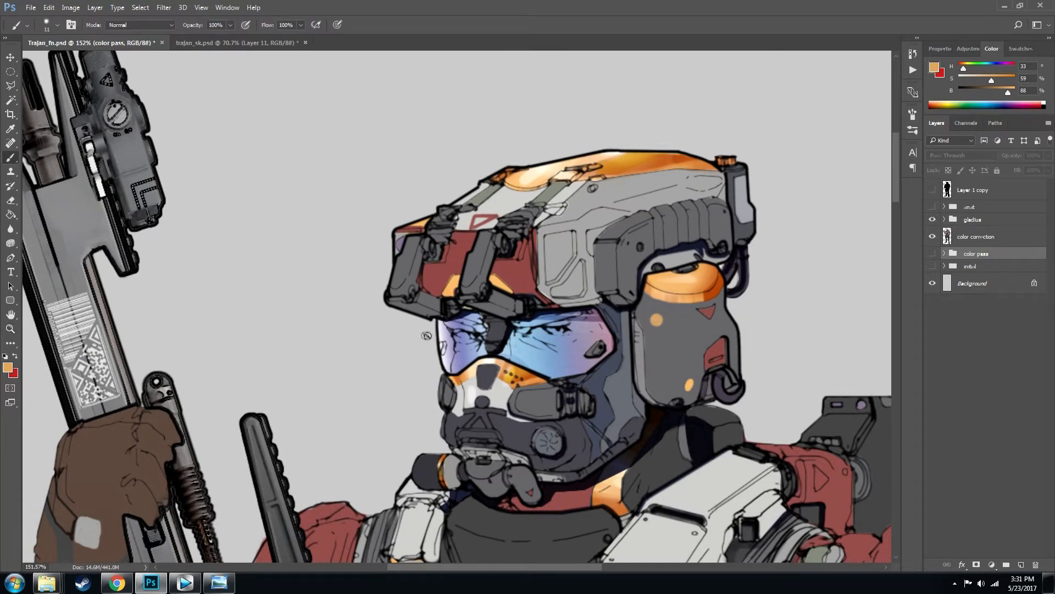
{"action": "key", "text": "x"}
{"action": "key", "text": "alt+bracketright"}
{"action": "mouse_move", "coordinate": [353, 247]}
{"action": "left_mouse_down"}
{"action": "mouse_move", "coordinate": [365, 320]}
{"action": "mouse_move", "coordinate": [367, 252]}
{"action": "mouse_move", "coordinate": [333, 251]}
{"action": "left_mouse_up"}
{"action": "key", "text": "ctrl+z"}
{"action": "scroll", "coordinate": [382, 228], "scroll_direction": "down", "scroll_amount": 5}
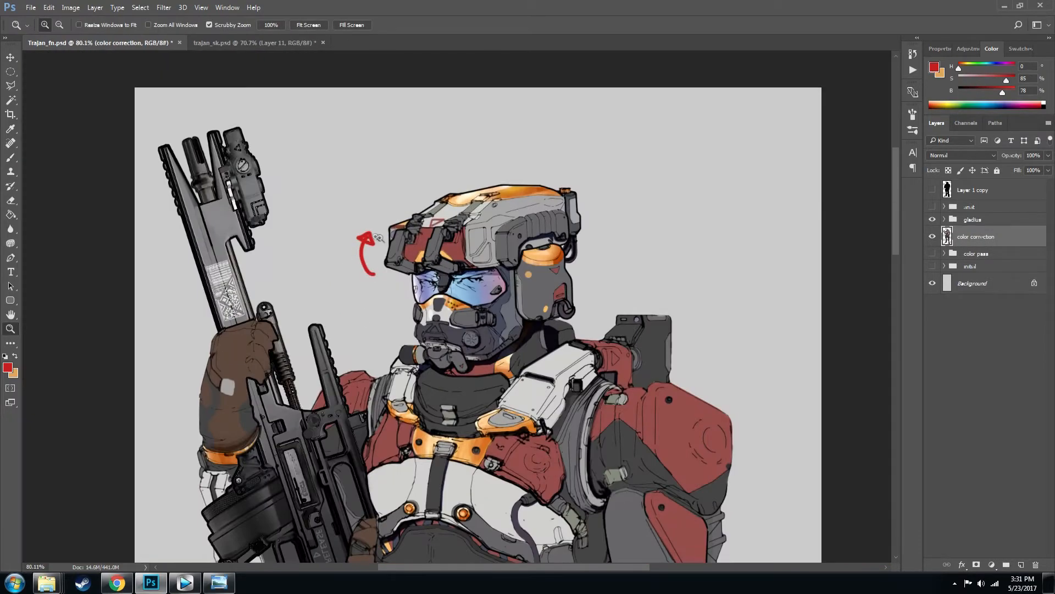
{"action": "key", "text": "z"}
{"action": "left_click_drag", "start_coordinate": [415, 241], "coordinate": [400, 224]}
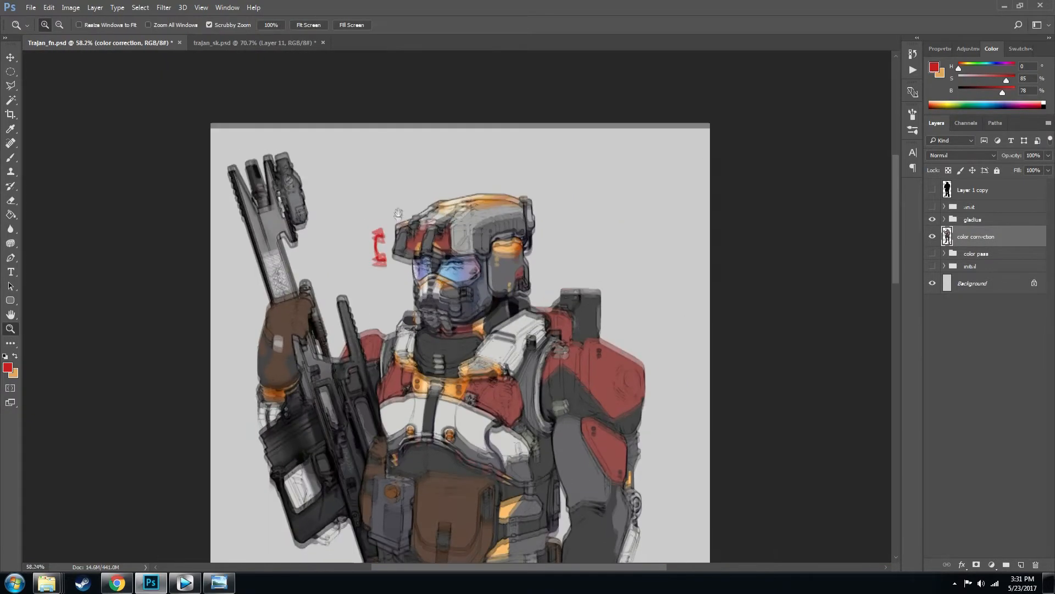
{"action": "left_click_drag", "start_coordinate": [398, 185], "coordinate": [438, 194]}
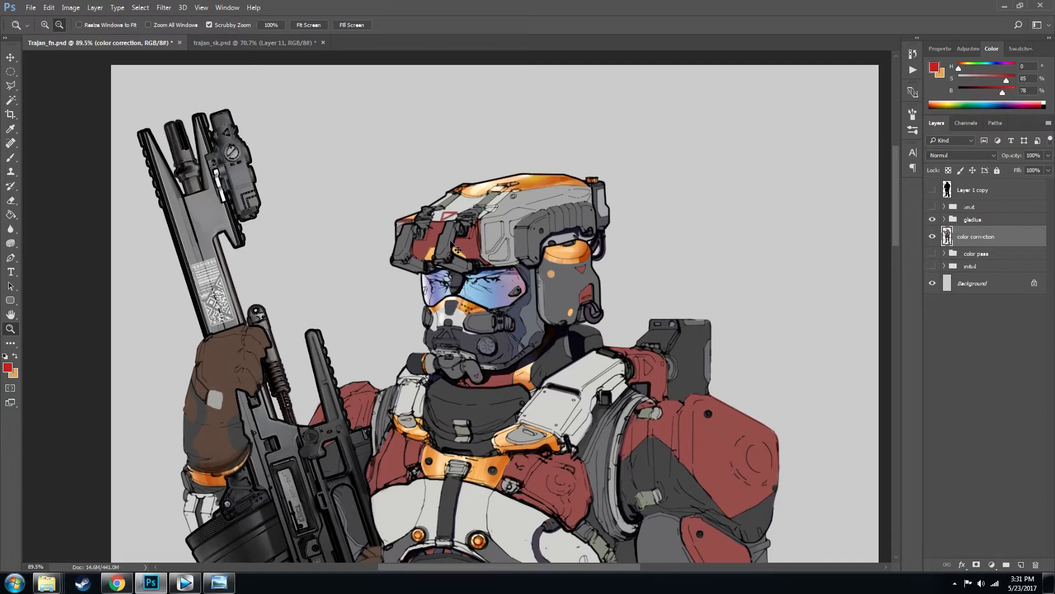
Sketch temporary red brush strokes around the helmet and face on the color correction layer, undoing each one
{"action": "mouse_move", "coordinate": [456, 259]}
{"action": "left_mouse_down"}
{"action": "mouse_move", "coordinate": [466, 245]}
{"action": "mouse_move", "coordinate": [492, 264]}
{"action": "mouse_move", "coordinate": [436, 291]}
{"action": "mouse_move", "coordinate": [437, 266]}
{"action": "left_mouse_up"}
{"action": "key", "text": "b"}
{"action": "key", "text": "ctrl+z"}
{"action": "mouse_move", "coordinate": [531, 172]}
{"action": "left_mouse_down"}
{"action": "mouse_move", "coordinate": [522, 242]}
{"action": "mouse_move", "coordinate": [569, 338]}
{"action": "mouse_move", "coordinate": [780, 101]}
{"action": "mouse_move", "coordinate": [715, 50]}
{"action": "left_mouse_up"}
{"action": "key", "text": "ctrl+z"}
{"action": "mouse_move", "coordinate": [445, 249]}
{"action": "left_mouse_down"}
{"action": "mouse_move", "coordinate": [516, 272]}
{"action": "mouse_move", "coordinate": [355, 346]}
{"action": "mouse_move", "coordinate": [453, 252]}
{"action": "left_mouse_up"}
{"action": "key", "text": "ctrl+z"}
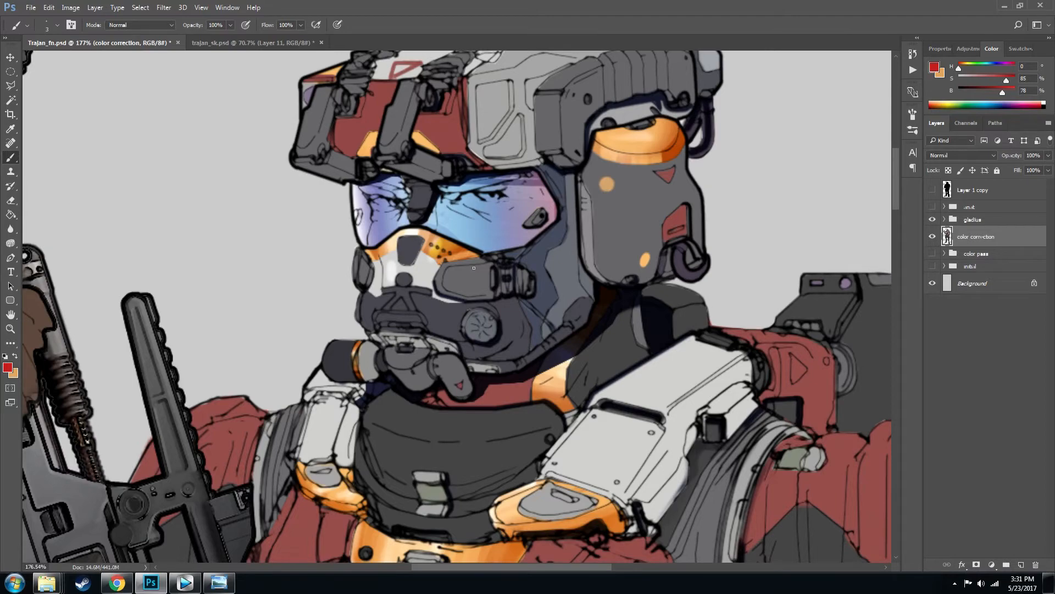
Review the soldier's chest armour, waist pouches and arm before returning to the upper body
{"action": "key", "text": "z"}
{"action": "left_click_drag", "start_coordinate": [527, 192], "coordinate": [464, 195]}
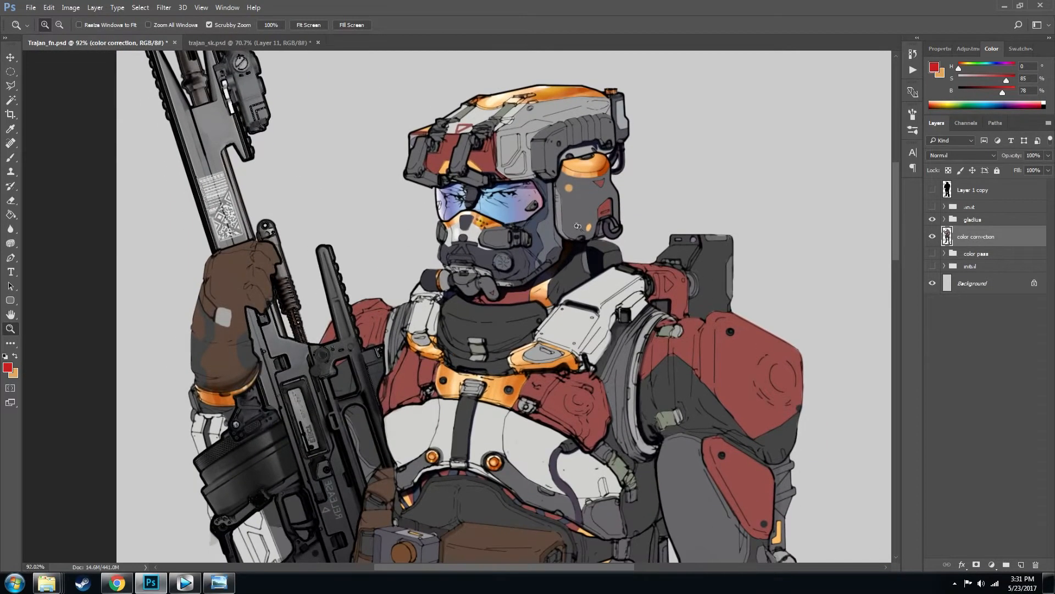
{"action": "left_click_drag", "start_coordinate": [551, 287], "coordinate": [545, 236]}
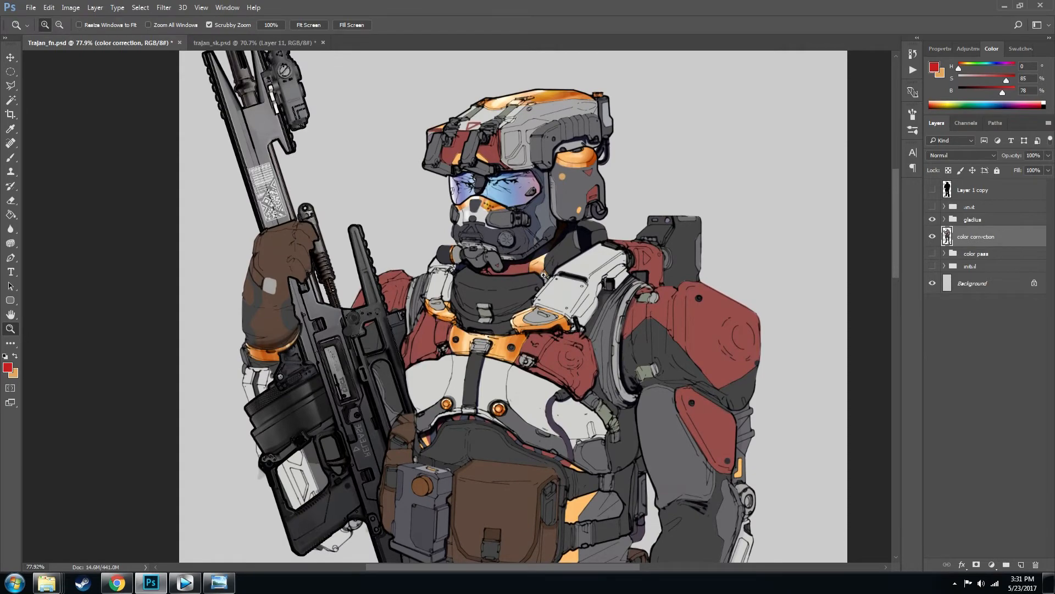
{"action": "left_click_drag", "start_coordinate": [567, 412], "coordinate": [552, 306]}
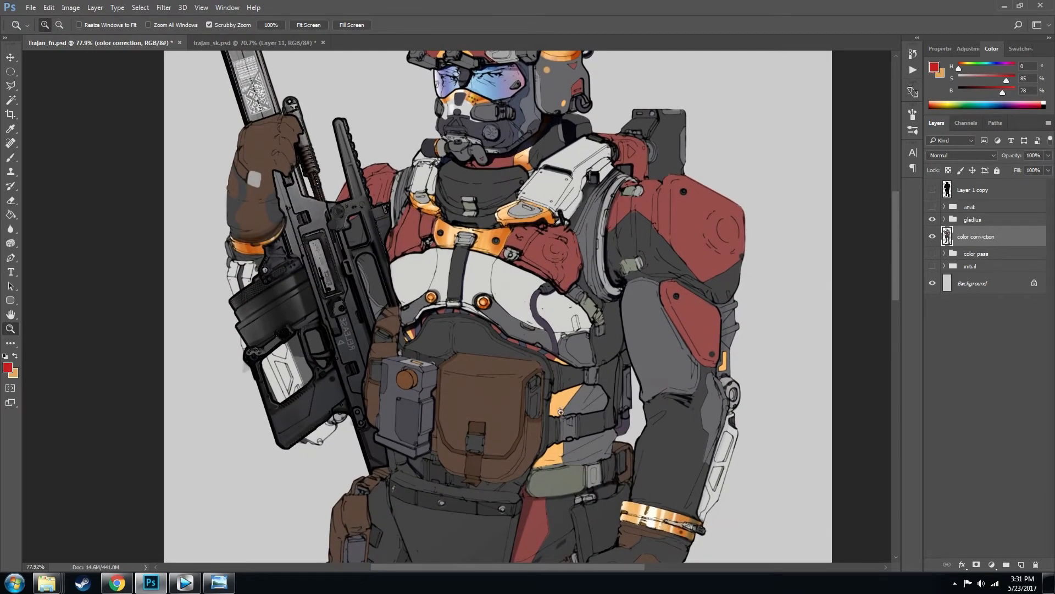
{"action": "left_click_drag", "start_coordinate": [586, 386], "coordinate": [584, 395]}
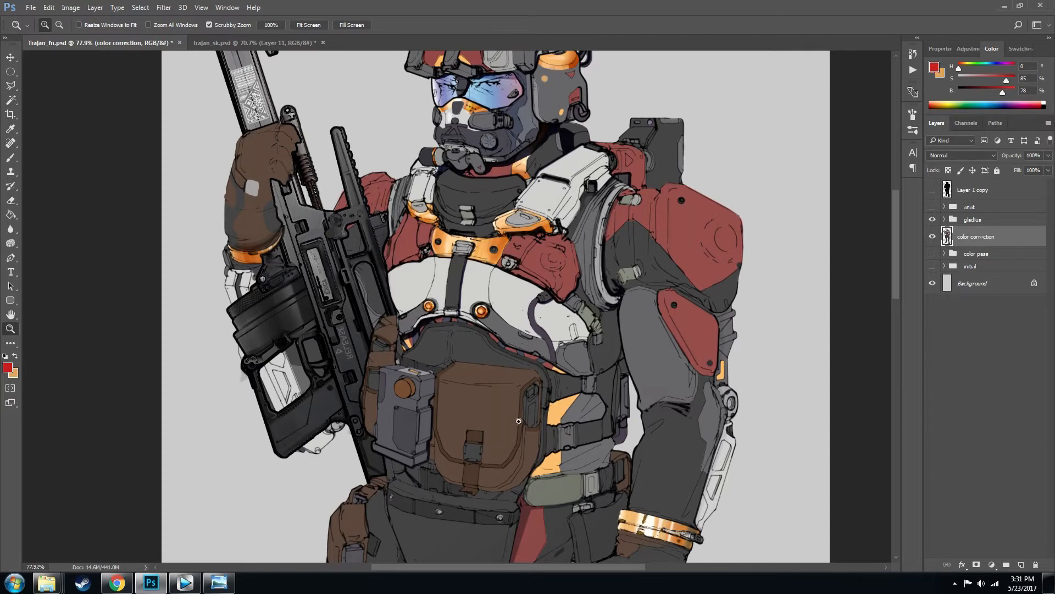
{"action": "left_click_drag", "start_coordinate": [573, 365], "coordinate": [533, 269]}
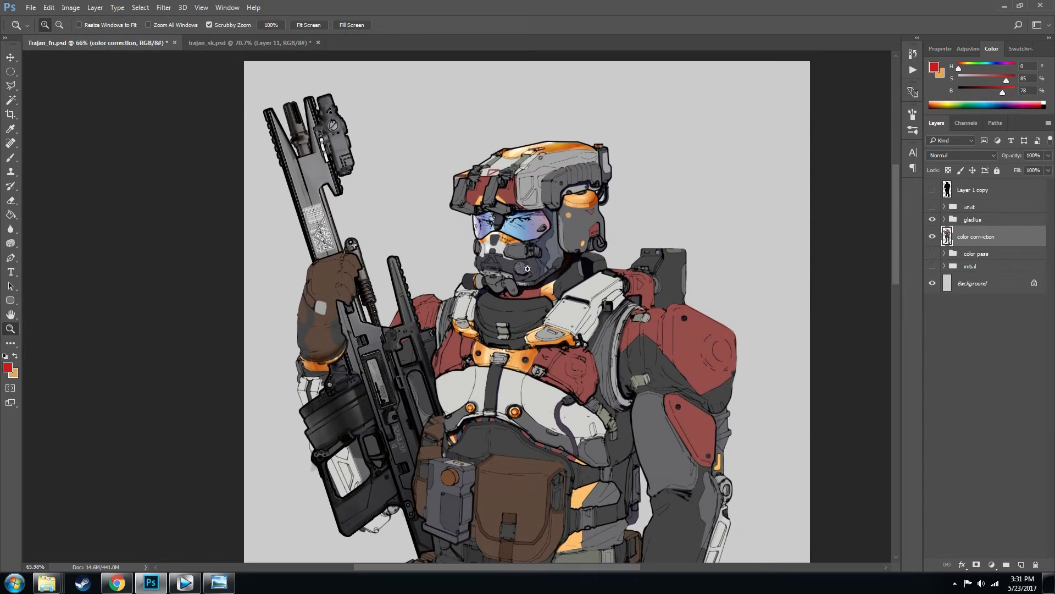
{"action": "left_click_drag", "start_coordinate": [522, 302], "coordinate": [482, 358]}
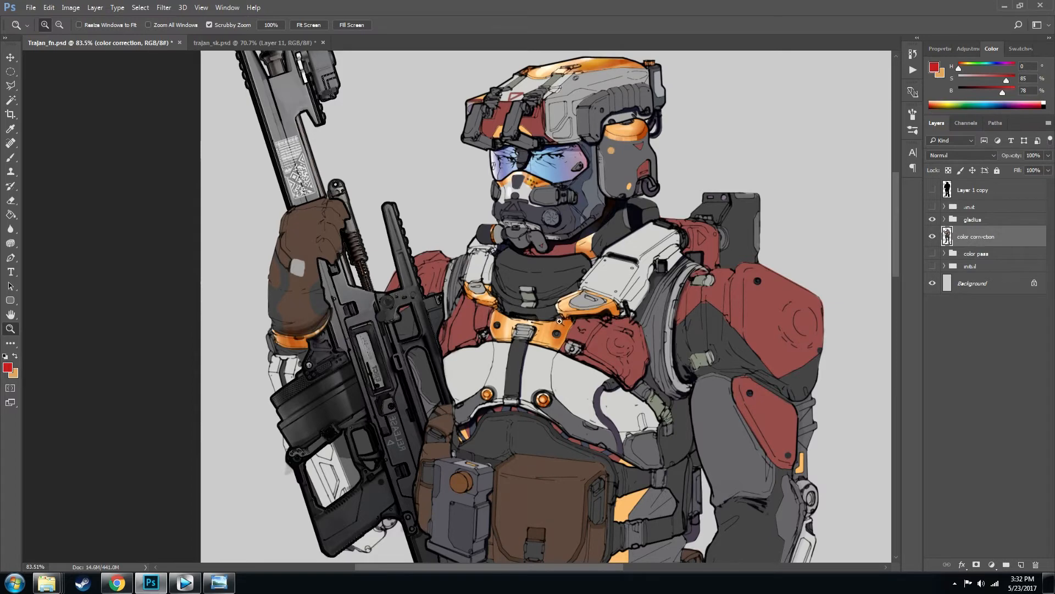
Sketch thin red guide lines across the collar and chest armour, then undo them
{"action": "key", "text": "b"}
{"action": "mouse_move", "coordinate": [489, 346]}
{"action": "left_mouse_down"}
{"action": "mouse_move", "coordinate": [534, 279]}
{"action": "mouse_move", "coordinate": [594, 258]}
{"action": "mouse_move", "coordinate": [662, 267]}
{"action": "left_mouse_up"}
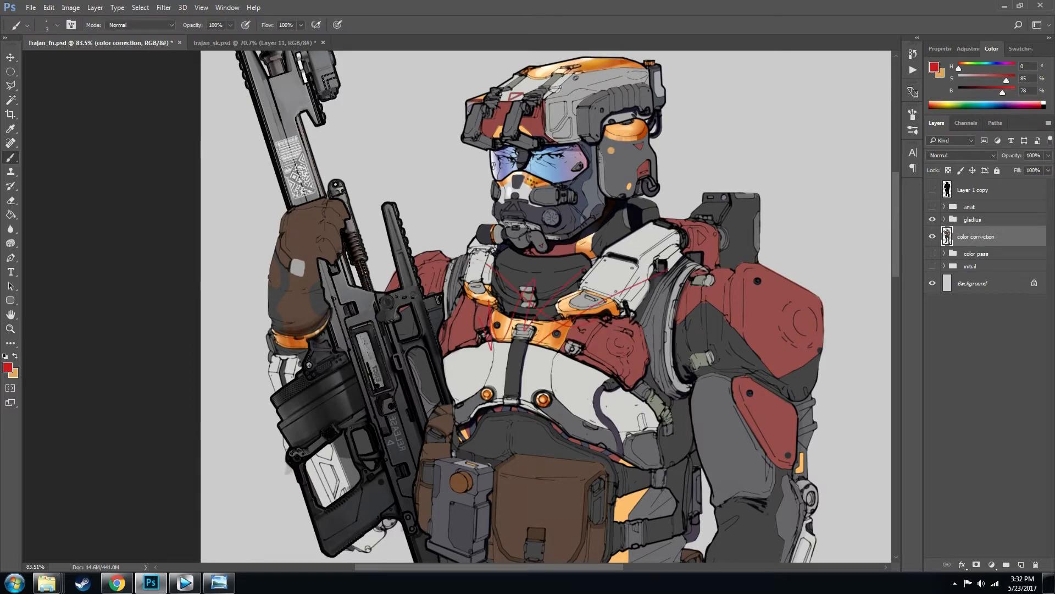
{"action": "key", "text": "ctrl+z"}
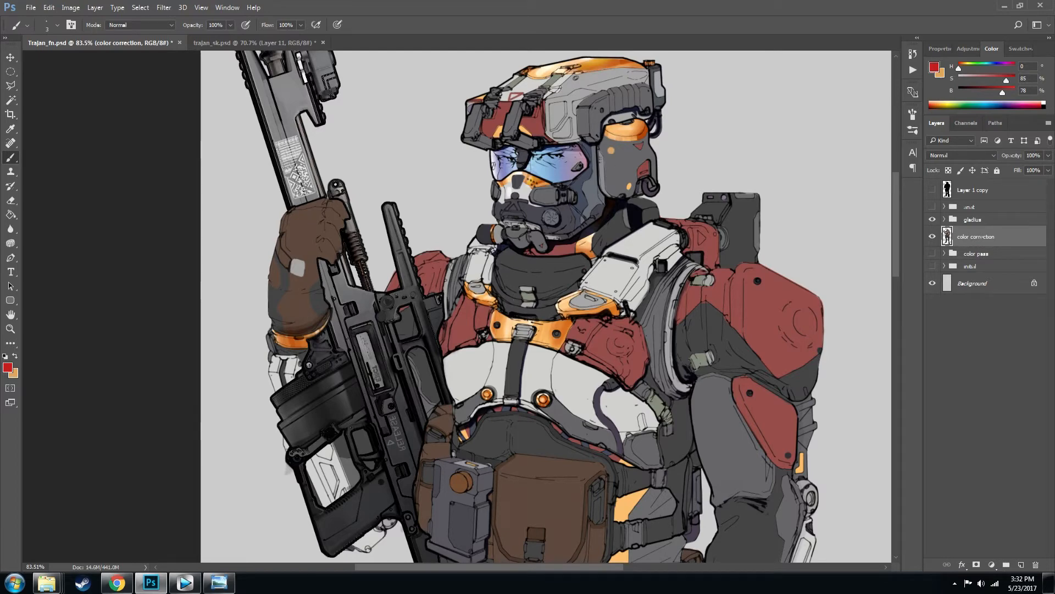
Sketch temporary red strokes over the shoulder and collar armour, then undo them all
{"action": "left_click_drag", "start_coordinate": [648, 223], "coordinate": [542, 321]}
{"action": "mouse_move", "coordinate": [756, 245]}
{"action": "left_mouse_down"}
{"action": "mouse_move", "coordinate": [783, 244]}
{"action": "mouse_move", "coordinate": [700, 219]}
{"action": "left_mouse_up"}
{"action": "key", "text": "ctrl+alt+z"}
{"action": "key", "text": "ctrl+alt+z"}
{"action": "key", "text": "ctrl+alt+z"}
{"action": "mouse_move", "coordinate": [581, 302]}
{"action": "left_mouse_down"}
{"action": "mouse_move", "coordinate": [605, 299]}
{"action": "mouse_move", "coordinate": [611, 311]}
{"action": "left_mouse_up"}
{"action": "key", "text": "z"}
{"action": "left_click_drag", "start_coordinate": [650, 276], "coordinate": [635, 275]}
{"action": "key", "text": "ctrl+alt+z"}
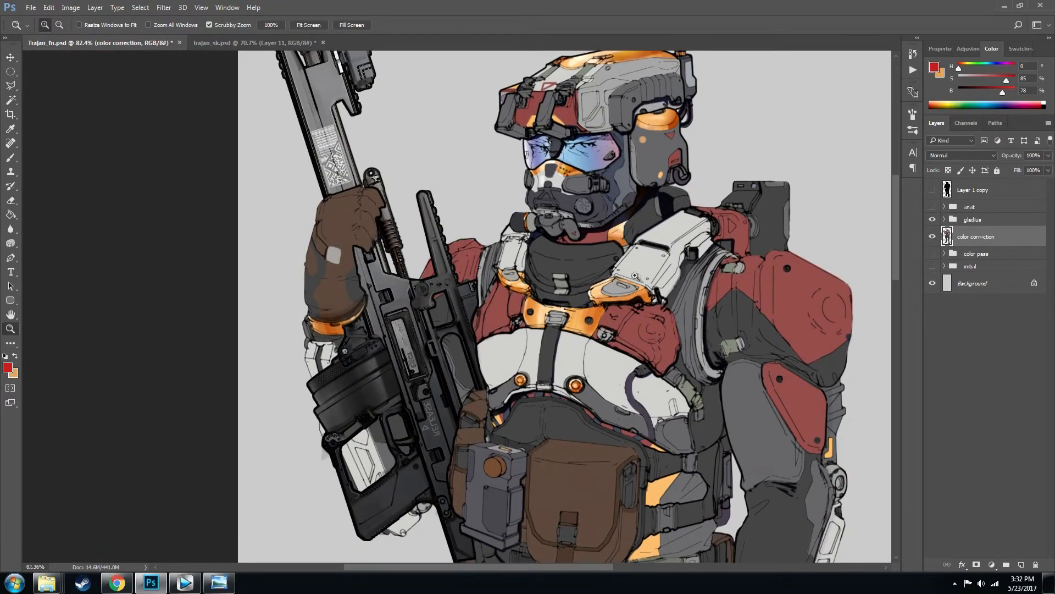
Examine the soldier's collar, shoulder straps and white chest plate up close
{"action": "left_click", "coordinate": [627, 303]}
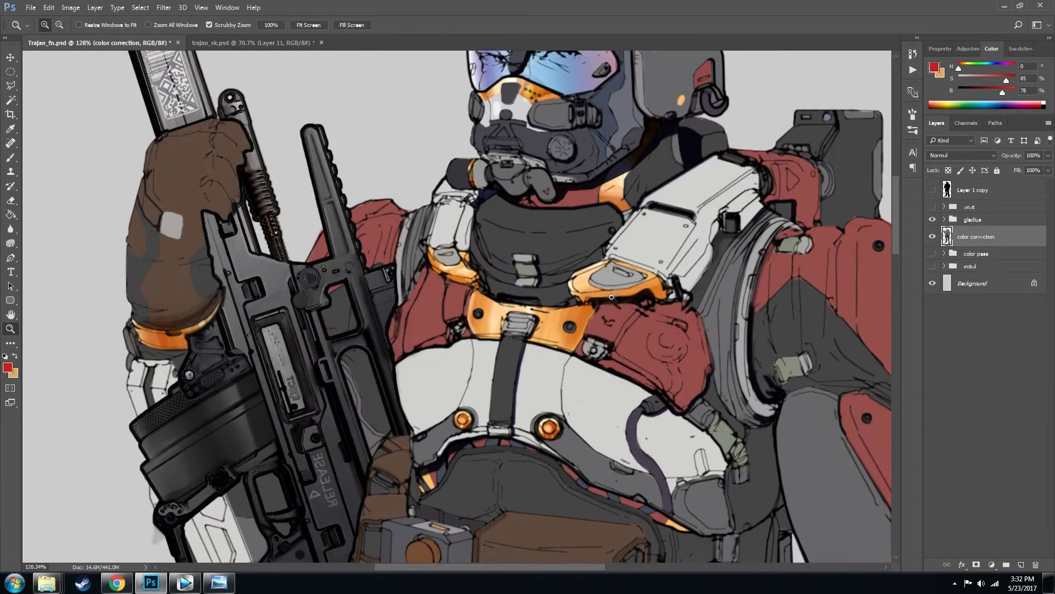
{"action": "left_click_drag", "start_coordinate": [636, 402], "coordinate": [614, 279]}
{"action": "left_click", "coordinate": [518, 319]}
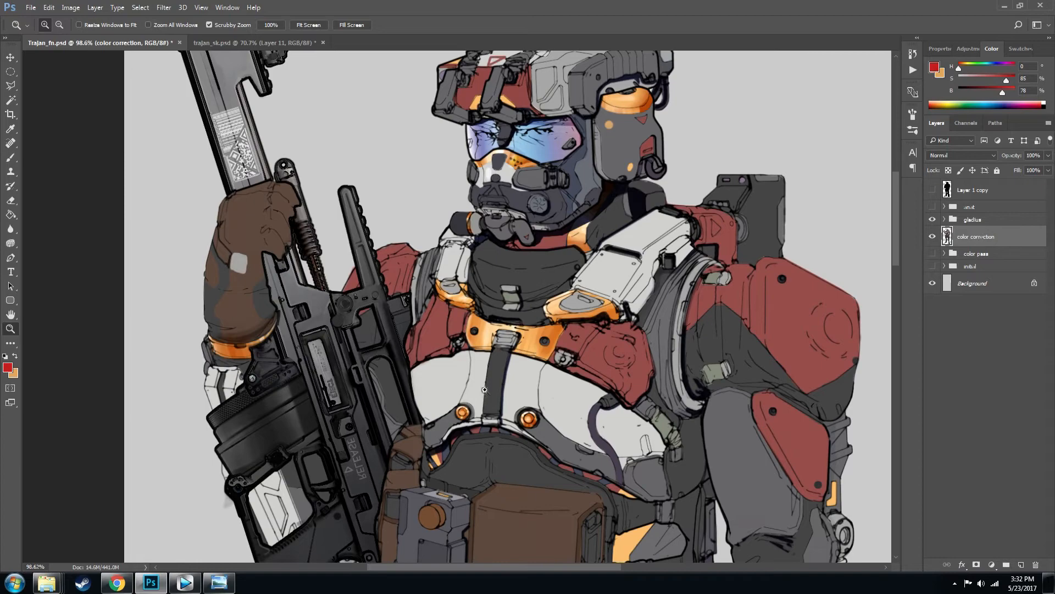
{"action": "scroll", "coordinate": [628, 277], "scroll_direction": "down", "scroll_amount": 2}
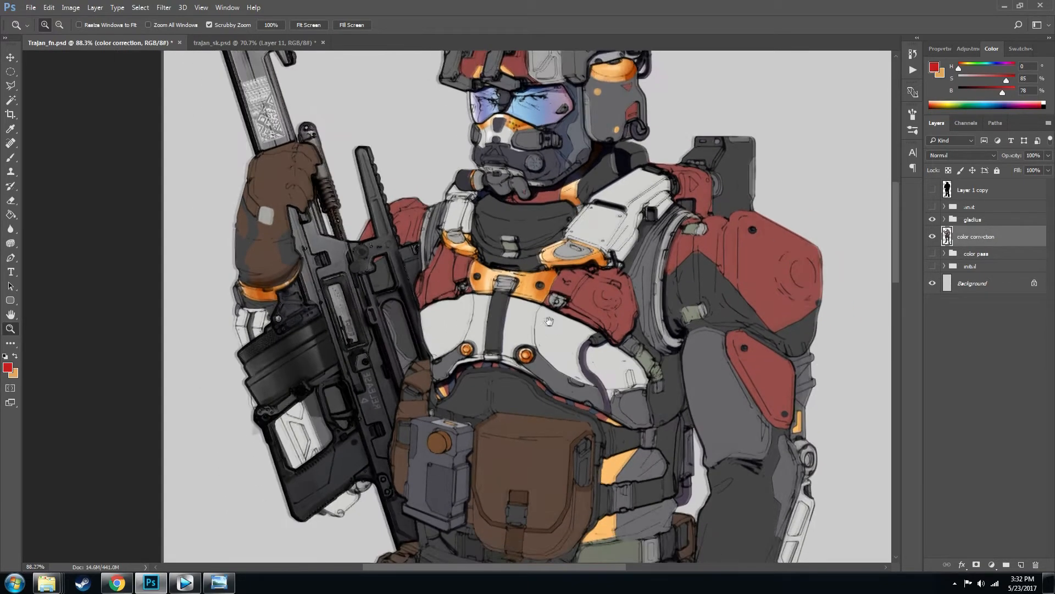
{"action": "left_click_drag", "start_coordinate": [569, 343], "coordinate": [464, 325]}
Look up lorica segmentata images in Chrome and compare the Roman armour with the soldier concept in Photoshop
{"action": "left_click", "coordinate": [116, 582]}
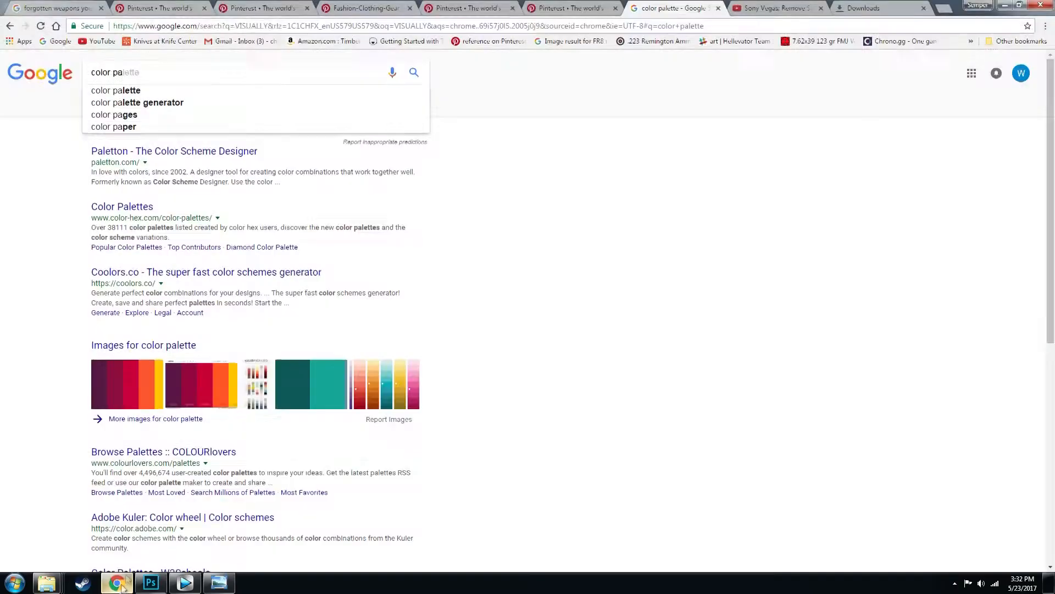
{"action": "left_click", "coordinate": [654, 30]}
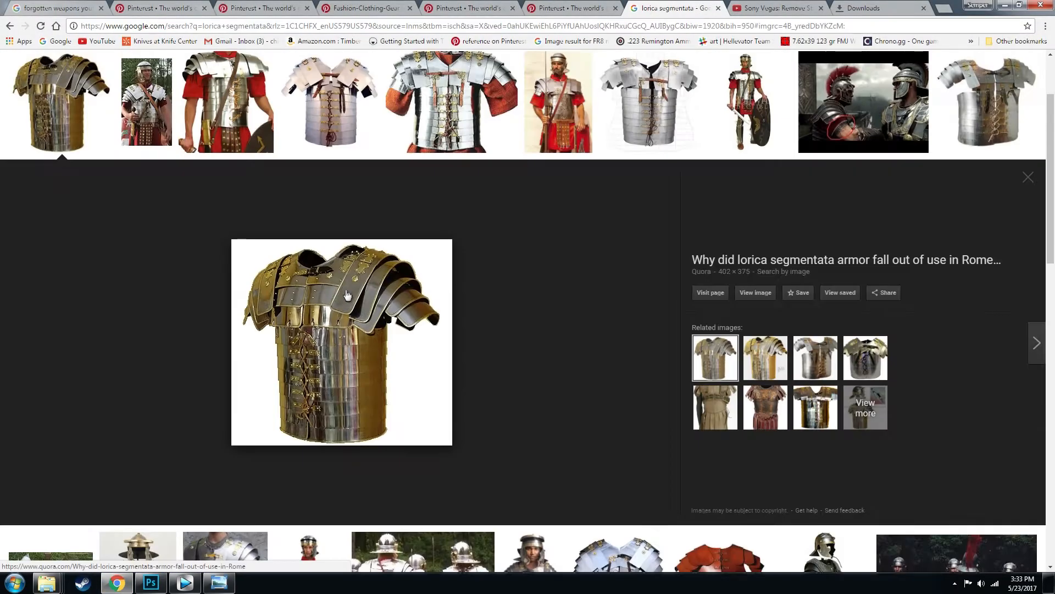
{"action": "left_click", "coordinate": [152, 583]}
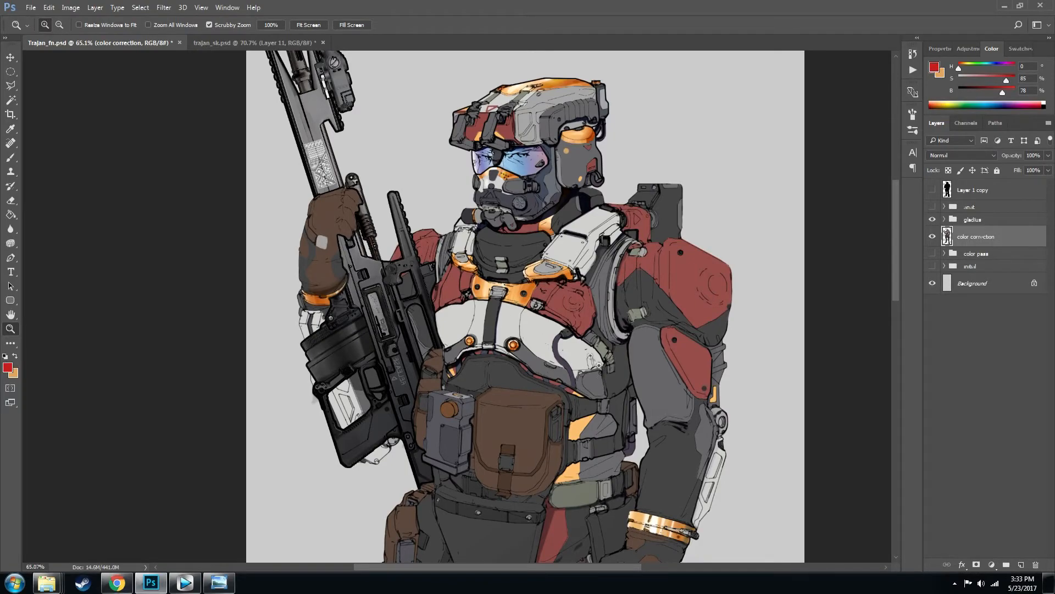
{"action": "left_click", "coordinate": [124, 579]}
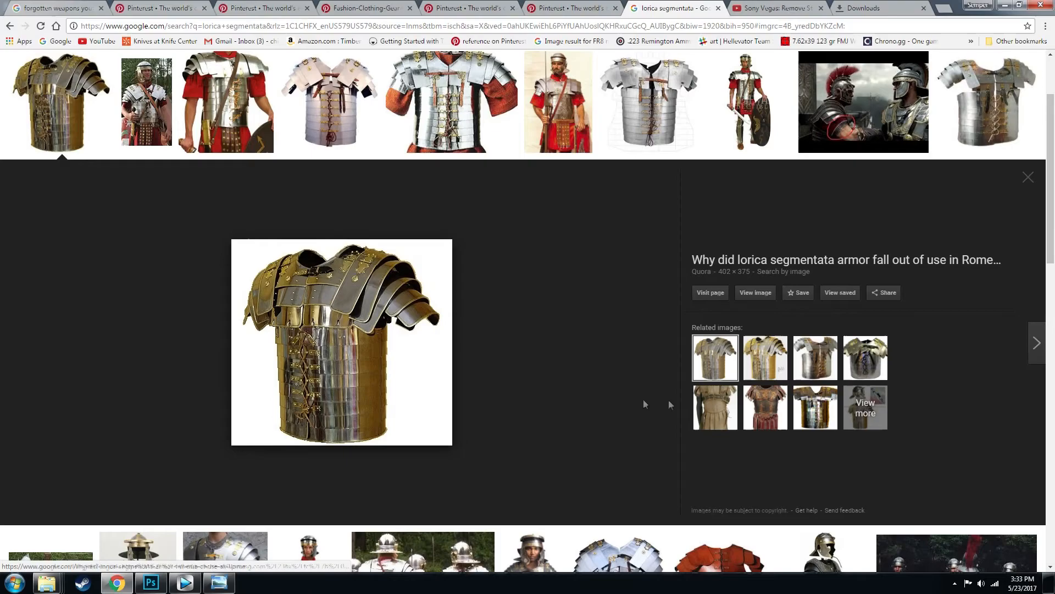
{"action": "key", "text": "alt+Tab"}
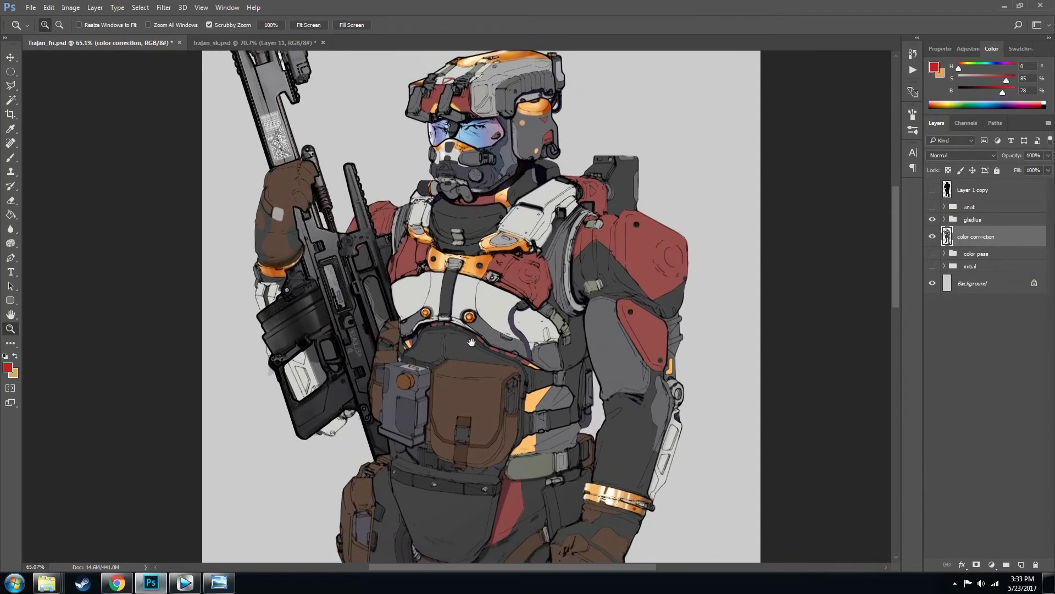
Review the soldier's chest plate, abdomen and waist pouches, both in detail and in relation to the whole figure
{"action": "left_click_drag", "start_coordinate": [471, 342], "coordinate": [469, 342]}
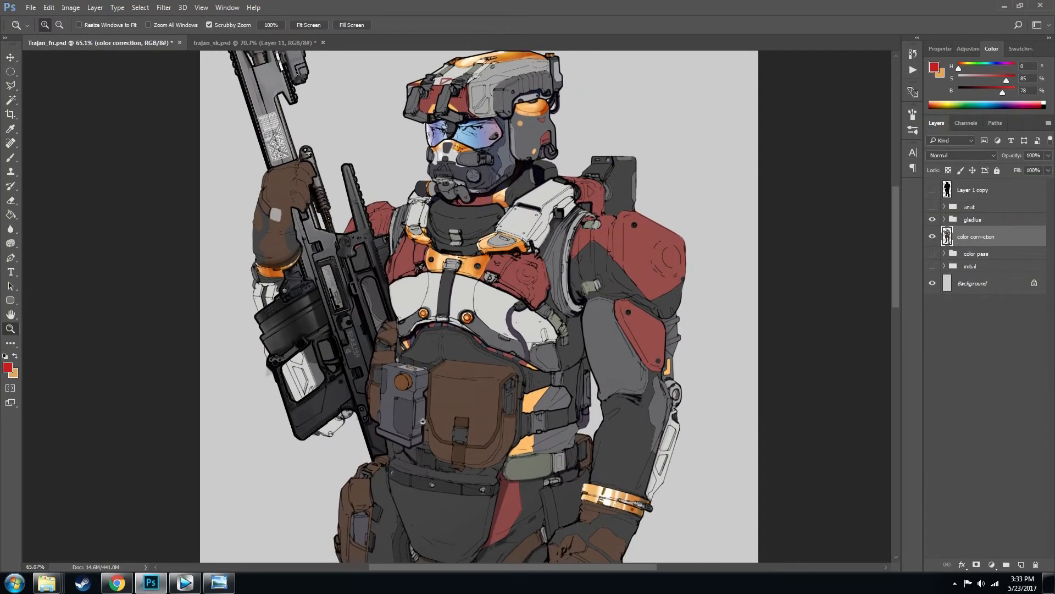
{"action": "scroll", "coordinate": [486, 420], "scroll_direction": "down", "scroll_amount": 3}
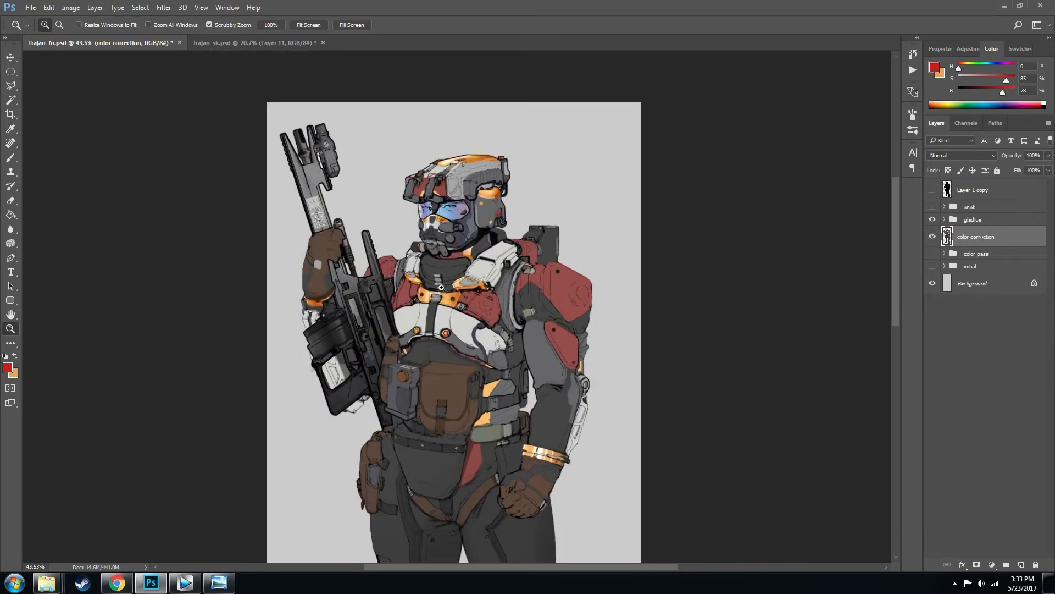
{"action": "scroll", "coordinate": [473, 339], "scroll_direction": "up", "scroll_amount": 3}
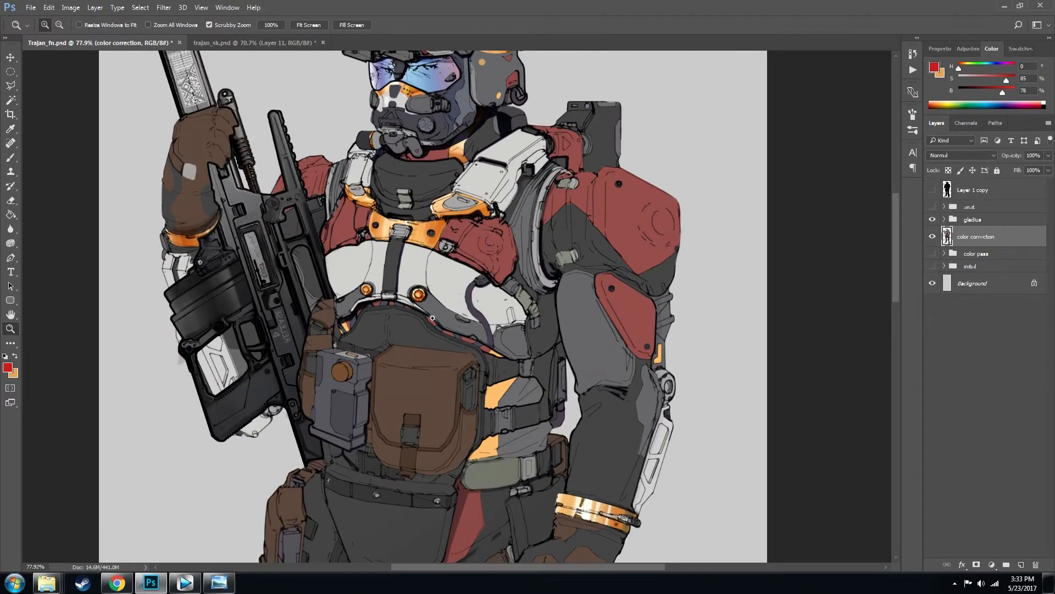
{"action": "scroll", "coordinate": [503, 351], "scroll_direction": "down", "scroll_amount": 5}
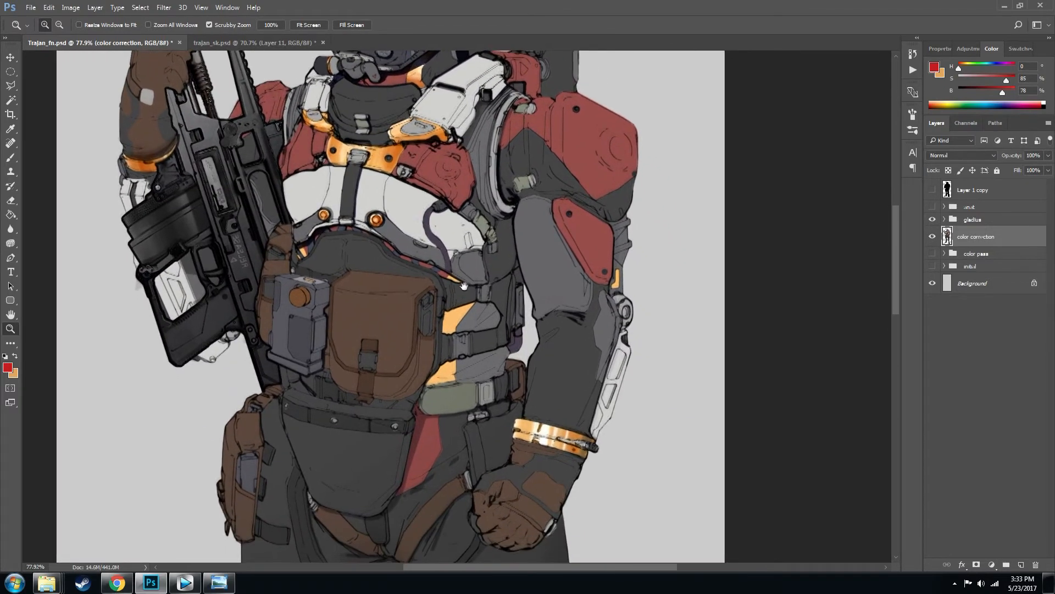
{"action": "scroll", "coordinate": [408, 309], "scroll_direction": "up", "scroll_amount": 2}
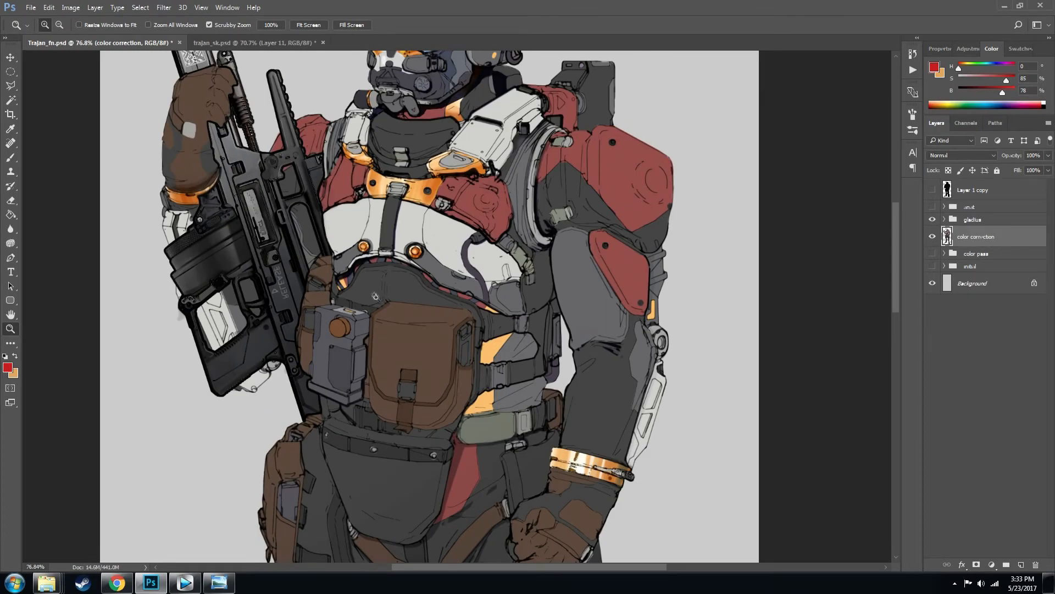
{"action": "scroll", "coordinate": [374, 297], "scroll_direction": "up", "scroll_amount": 2}
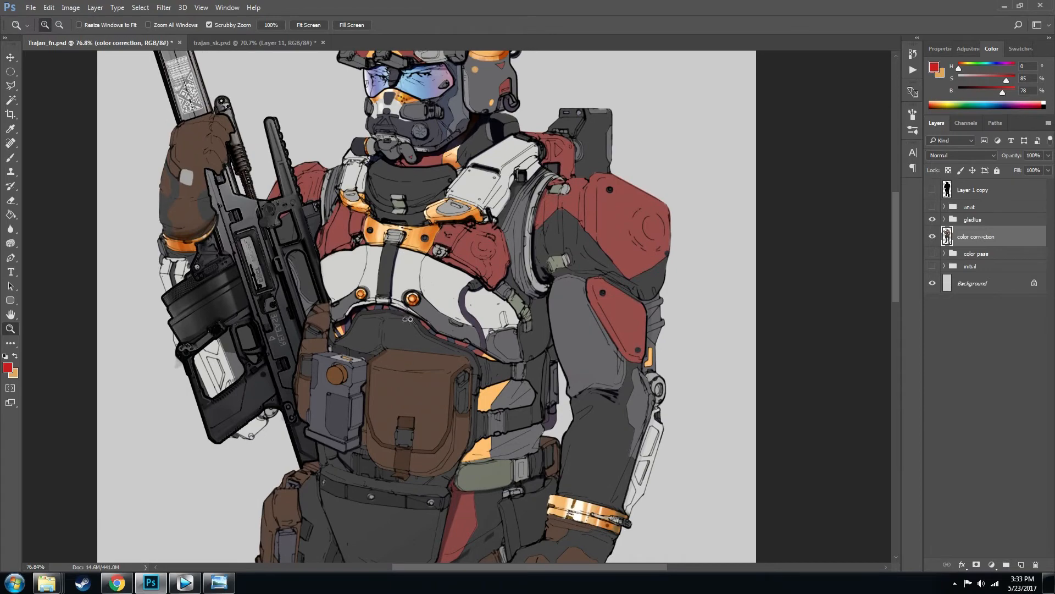
{"action": "left_click_drag", "start_coordinate": [420, 512], "coordinate": [465, 410]}
{"action": "scroll", "coordinate": [447, 396], "scroll_direction": "down", "scroll_amount": 1}
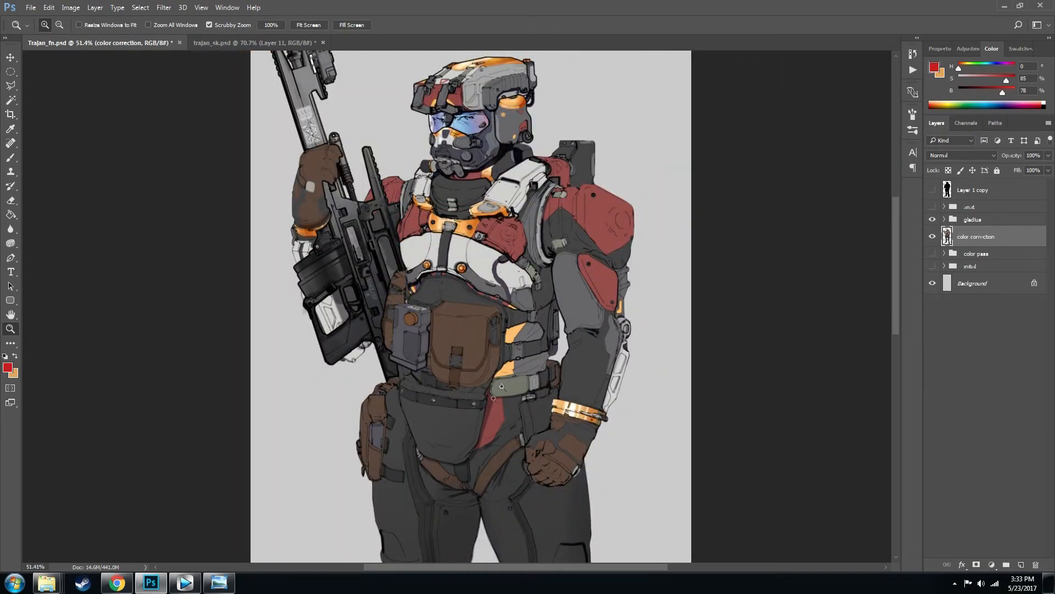
{"action": "left_click_drag", "start_coordinate": [500, 390], "coordinate": [493, 413]}
{"action": "left_click_drag", "start_coordinate": [531, 333], "coordinate": [538, 369]}
Inspect the side of the chest armour, its hose and straps, and the red shoulder pad
{"action": "left_click", "coordinate": [539, 360]}
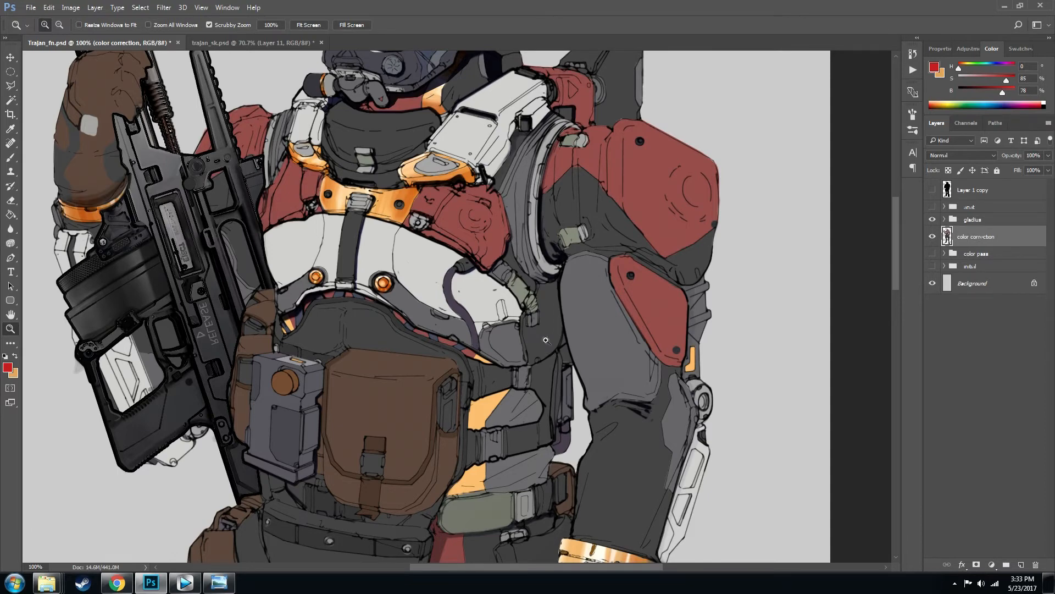
{"action": "scroll", "coordinate": [549, 344], "scroll_direction": "up", "scroll_amount": 2}
{"action": "left_click", "coordinate": [522, 391]}
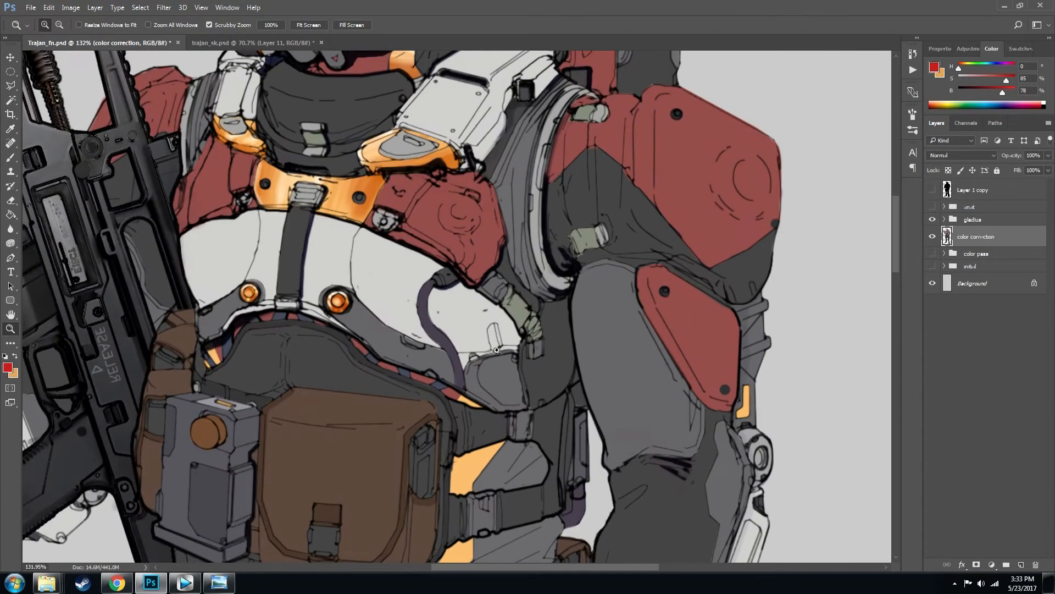
{"action": "left_click_drag", "start_coordinate": [537, 278], "coordinate": [465, 414]}
{"action": "mouse_move", "coordinate": [429, 361]}
{"action": "left_mouse_down"}
{"action": "mouse_move", "coordinate": [362, 364]}
{"action": "mouse_move", "coordinate": [425, 346]}
{"action": "left_mouse_up"}
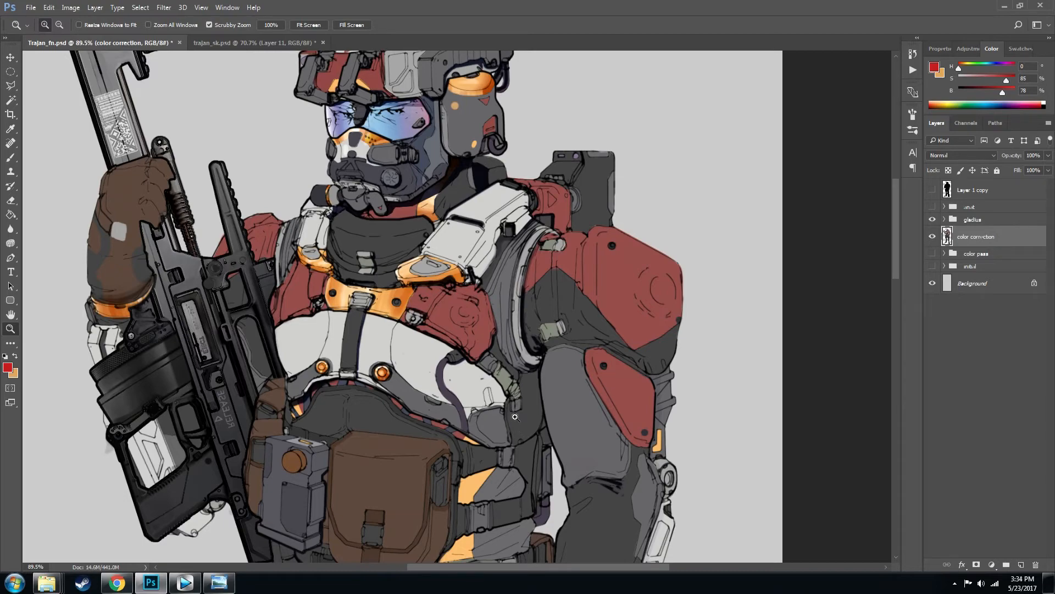
{"action": "left_click_drag", "start_coordinate": [604, 252], "coordinate": [565, 228]}
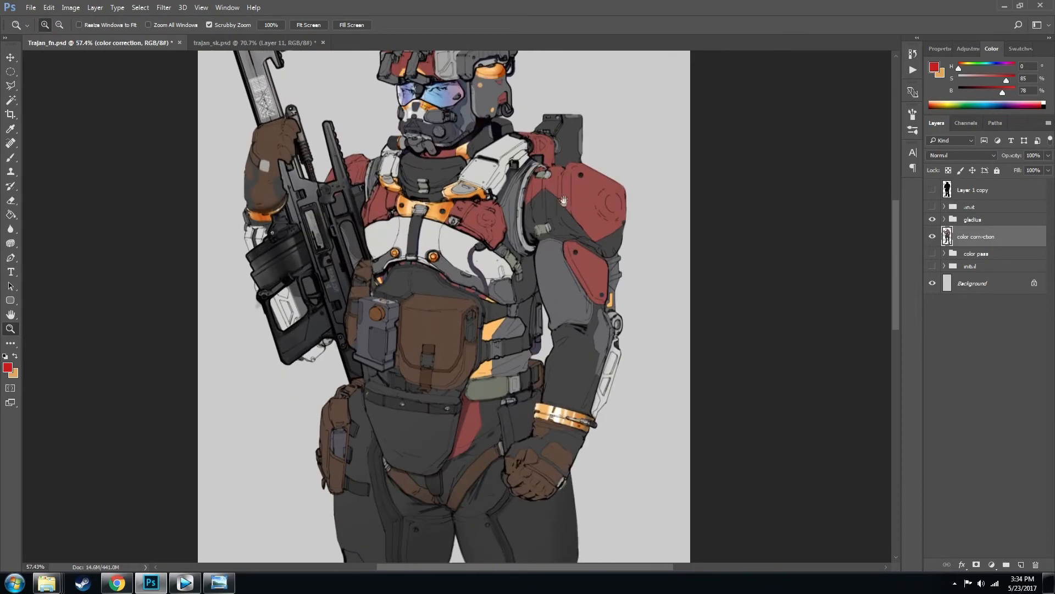
{"action": "left_click_drag", "start_coordinate": [598, 186], "coordinate": [595, 195]}
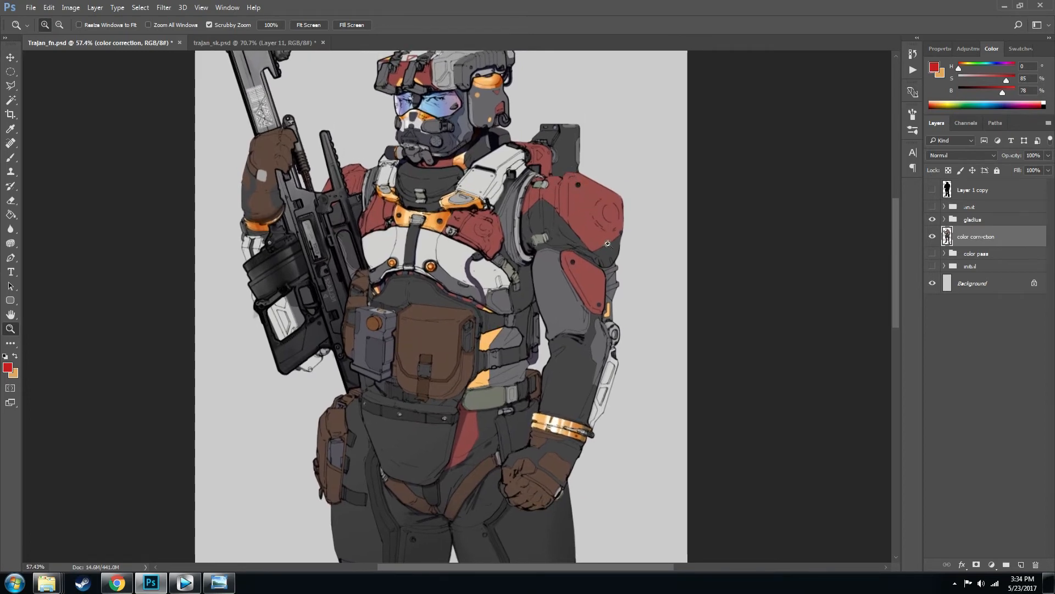
{"action": "left_click_drag", "start_coordinate": [580, 191], "coordinate": [564, 254]}
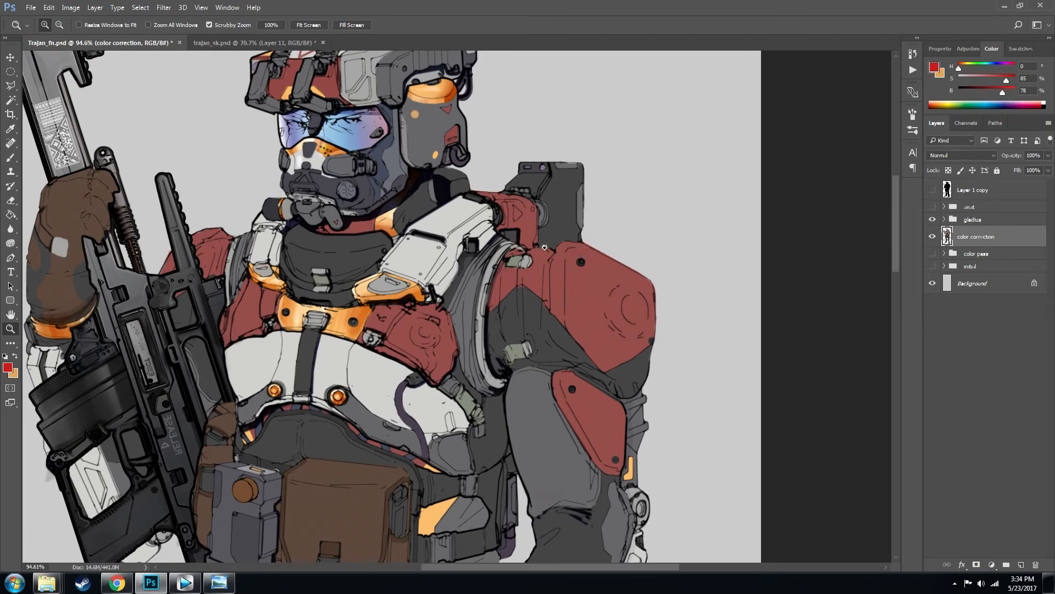
Examine the lowered arm from the red shoulder and upper-arm plates to the elbow joint, gold bracelet and glove
{"action": "left_click_drag", "start_coordinate": [617, 391], "coordinate": [599, 307]}
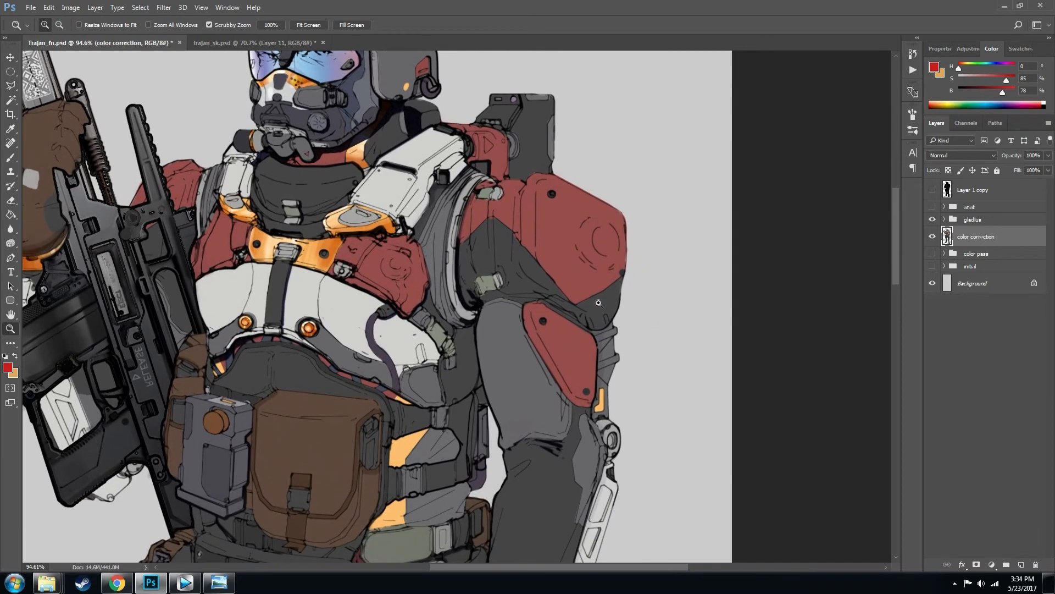
{"action": "left_click_drag", "start_coordinate": [579, 412], "coordinate": [509, 251]}
{"action": "left_click_drag", "start_coordinate": [541, 334], "coordinate": [503, 363]}
{"action": "left_click_drag", "start_coordinate": [481, 396], "coordinate": [546, 299]}
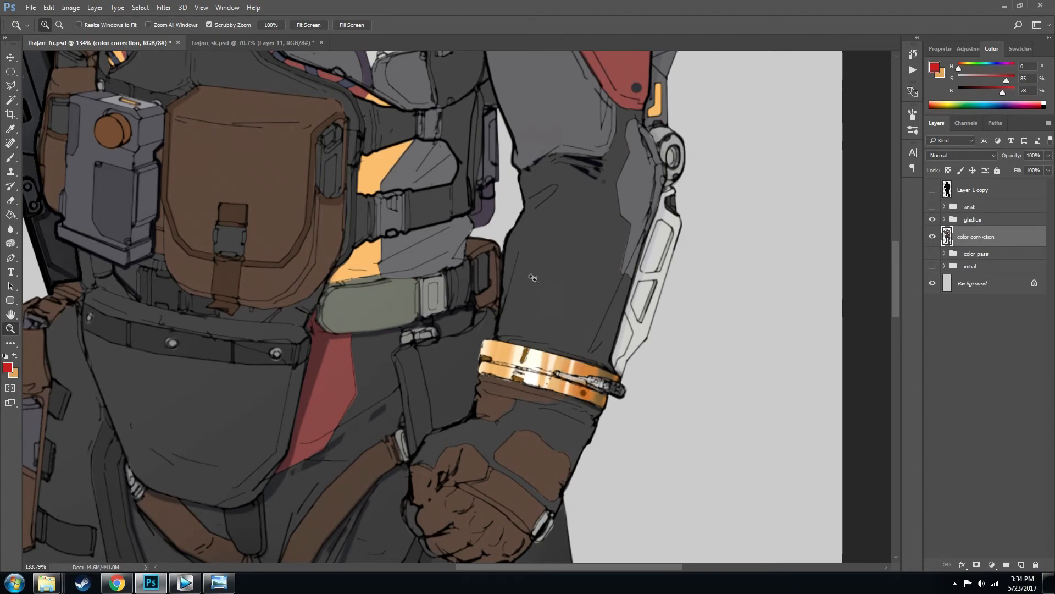
{"action": "left_click_drag", "start_coordinate": [490, 366], "coordinate": [511, 322]}
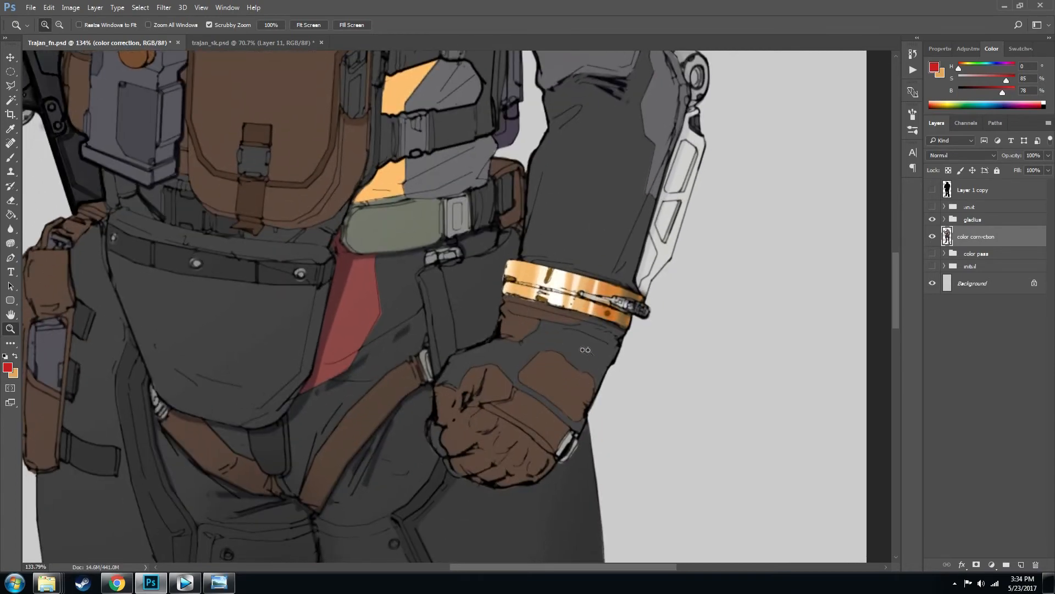
{"action": "left_click_drag", "start_coordinate": [642, 341], "coordinate": [563, 435]}
{"action": "left_click_drag", "start_coordinate": [614, 300], "coordinate": [569, 465]}
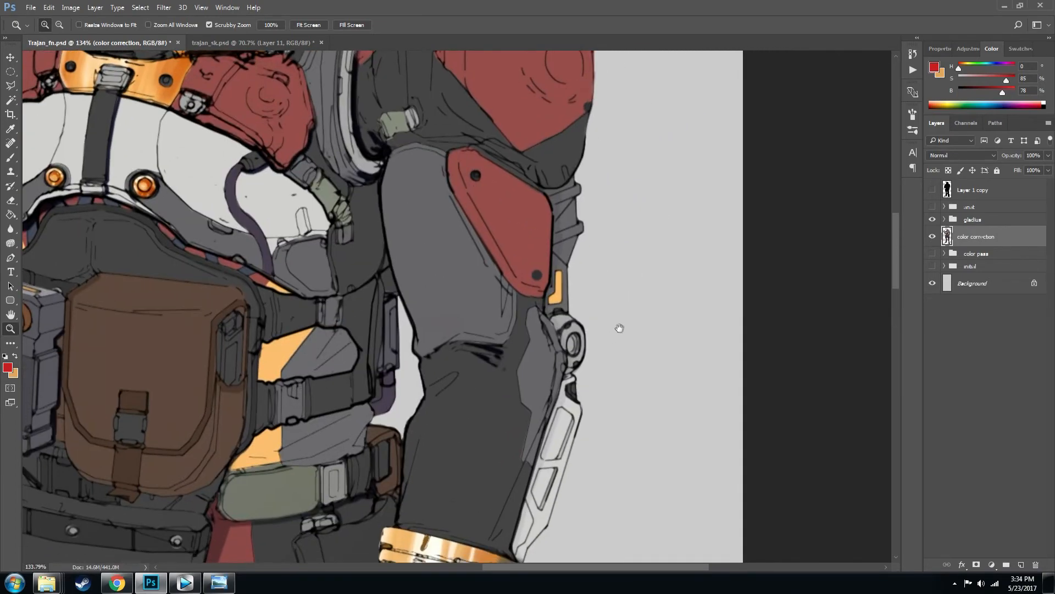
{"action": "left_click_drag", "start_coordinate": [618, 330], "coordinate": [583, 444]}
{"action": "left_click_drag", "start_coordinate": [596, 381], "coordinate": [605, 266]}
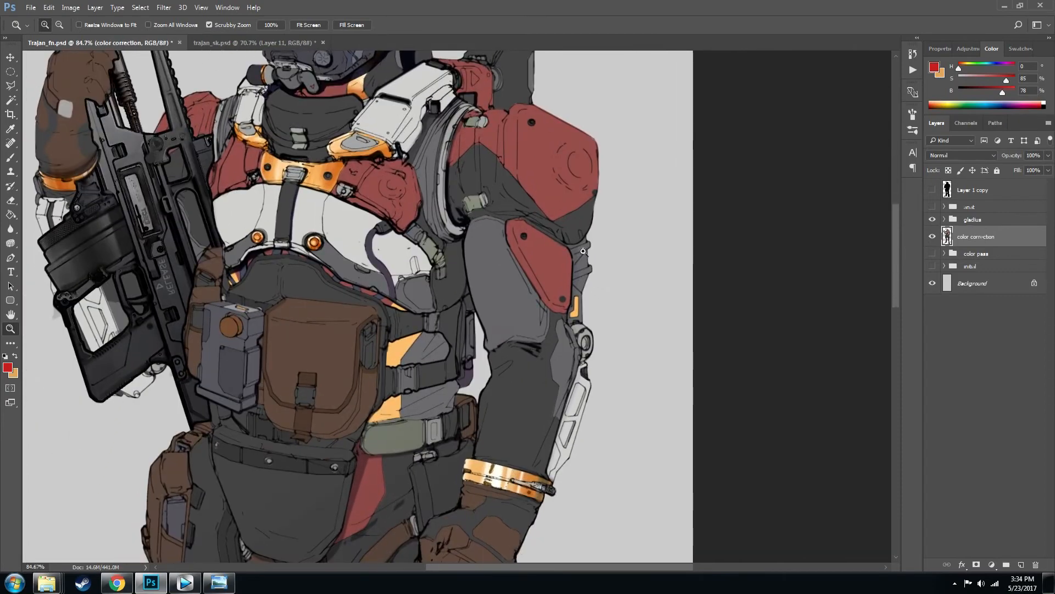
Review the soldier's belt, groin guard, thigh straps, hip pouch and upper legs
{"action": "left_click_drag", "start_coordinate": [611, 273], "coordinate": [555, 308]}
{"action": "left_click_drag", "start_coordinate": [558, 258], "coordinate": [650, 118]}
{"action": "left_click_drag", "start_coordinate": [581, 279], "coordinate": [539, 273]}
{"action": "left_click_drag", "start_coordinate": [532, 279], "coordinate": [526, 317]}
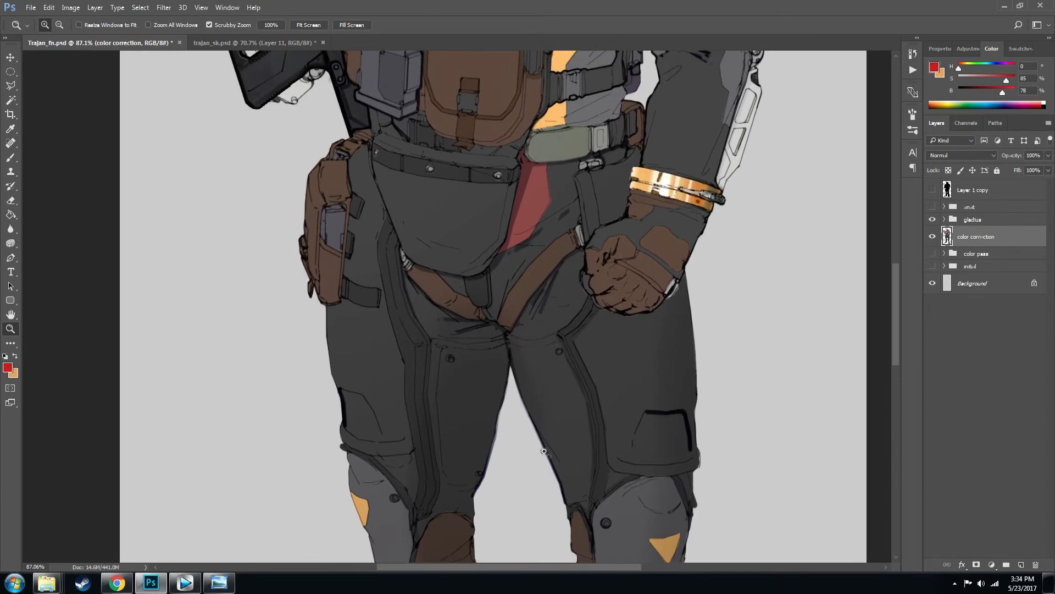
{"action": "left_click_drag", "start_coordinate": [529, 327], "coordinate": [521, 289]}
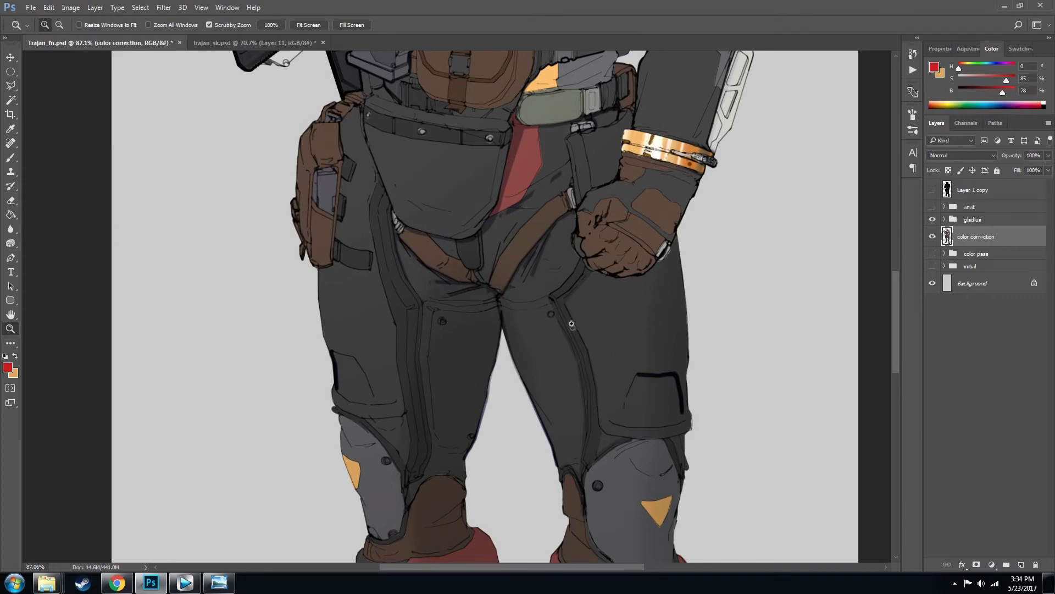
{"action": "scroll", "coordinate": [577, 324], "scroll_direction": "up", "scroll_amount": 3}
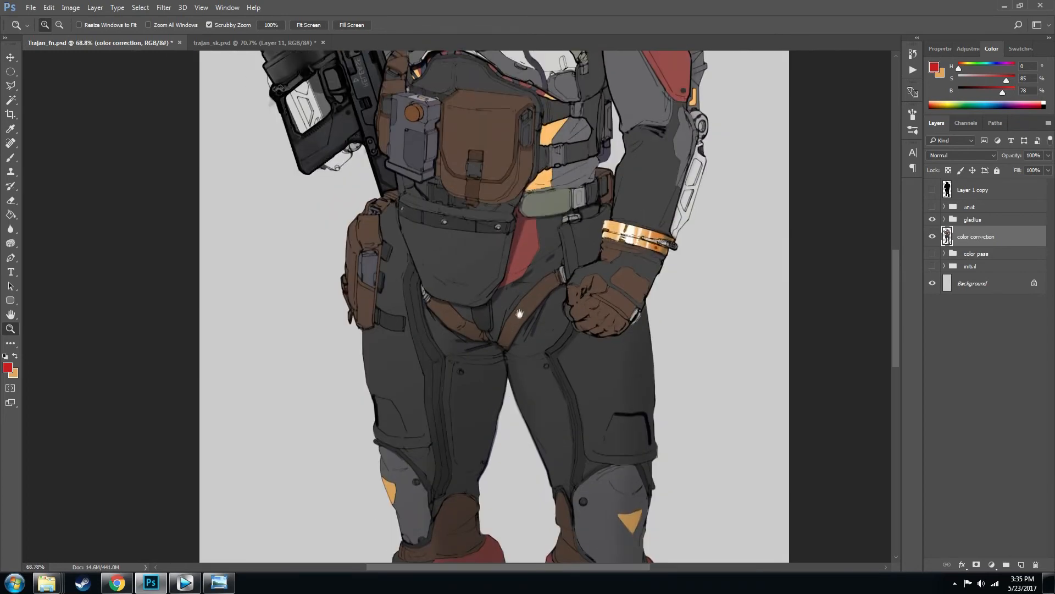
{"action": "left_click", "coordinate": [538, 285], "text": "alt"}
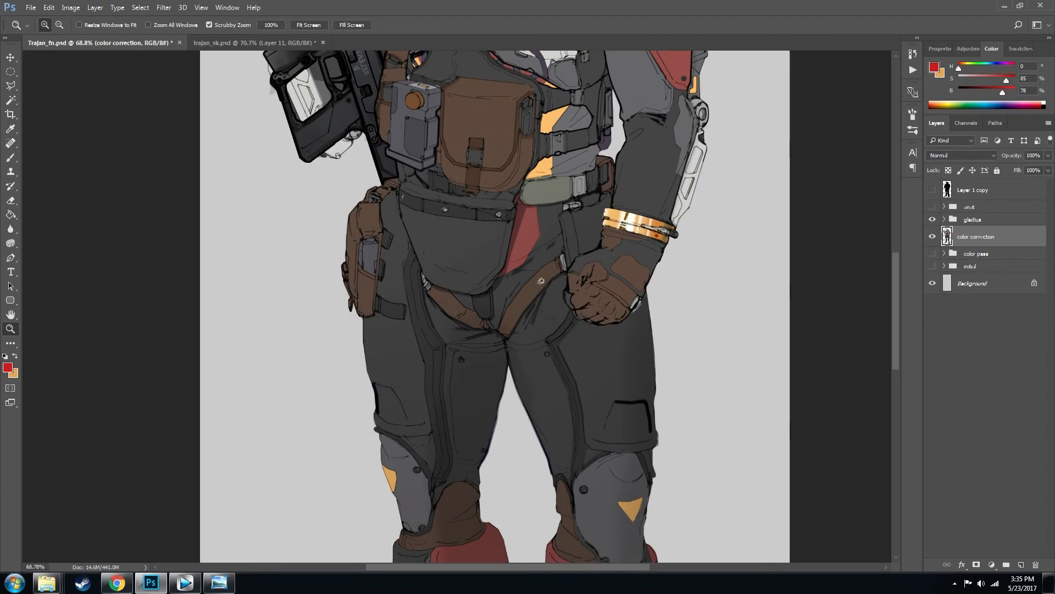
{"action": "left_click_drag", "start_coordinate": [538, 283], "coordinate": [554, 269]}
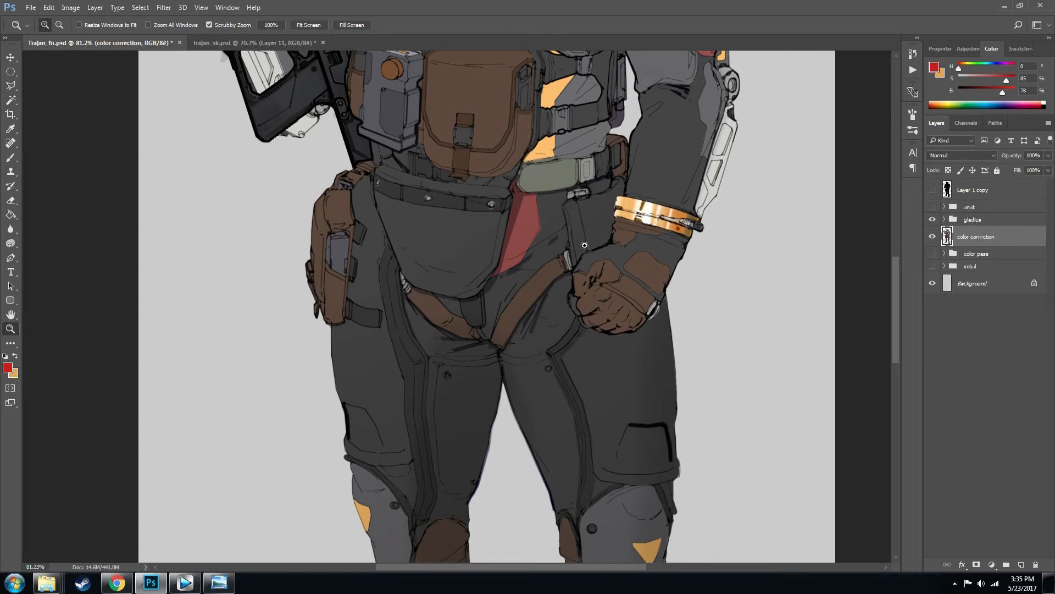
Examine the knee guards, red shin plates and boots on the soldier's lower legs
{"action": "left_click_drag", "start_coordinate": [523, 377], "coordinate": [511, 291]}
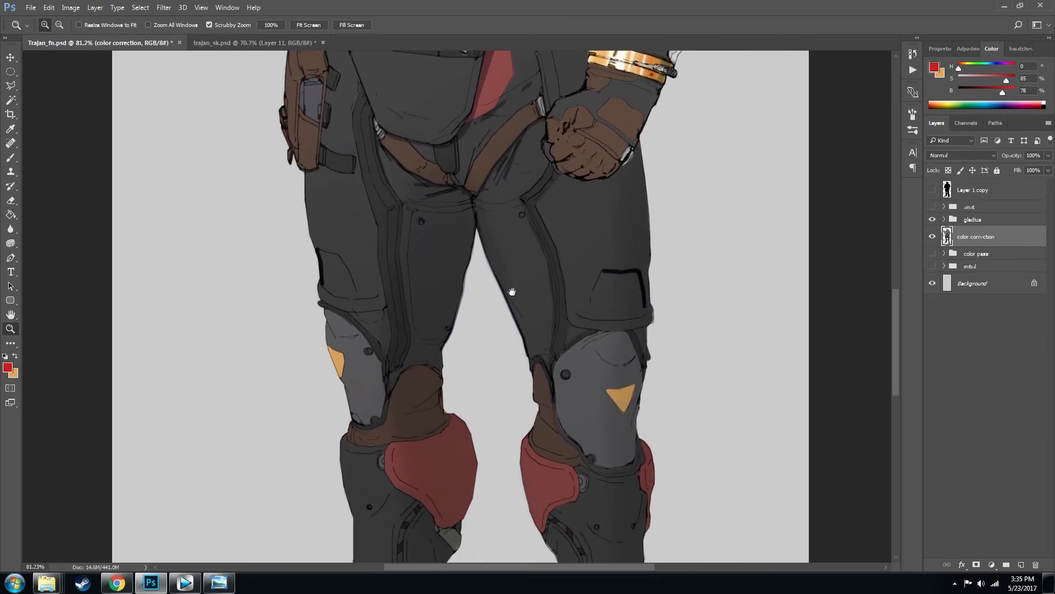
{"action": "left_click_drag", "start_coordinate": [583, 363], "coordinate": [495, 354]}
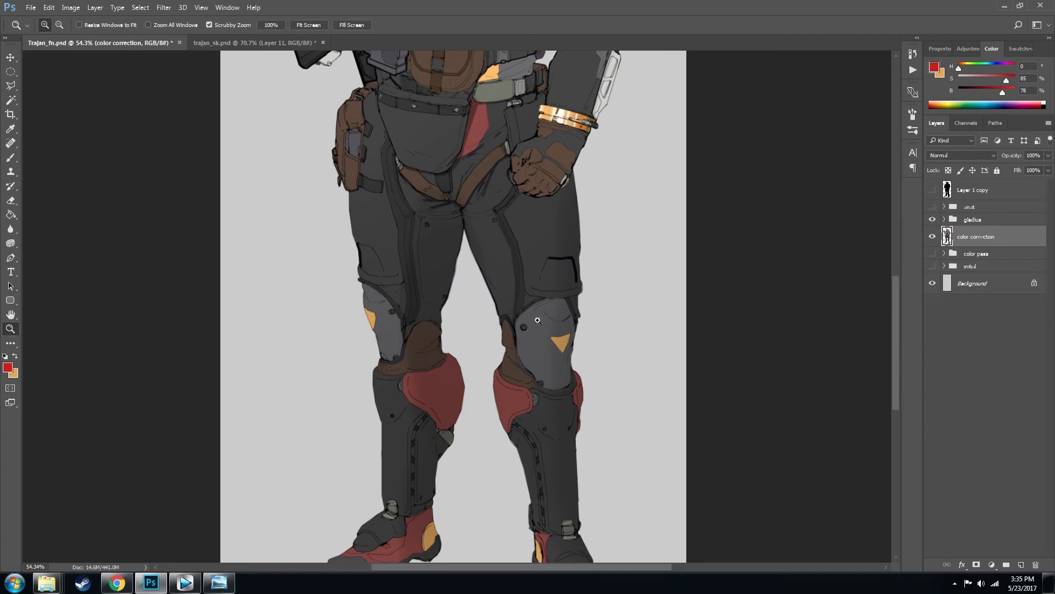
{"action": "left_click_drag", "start_coordinate": [531, 365], "coordinate": [536, 343]}
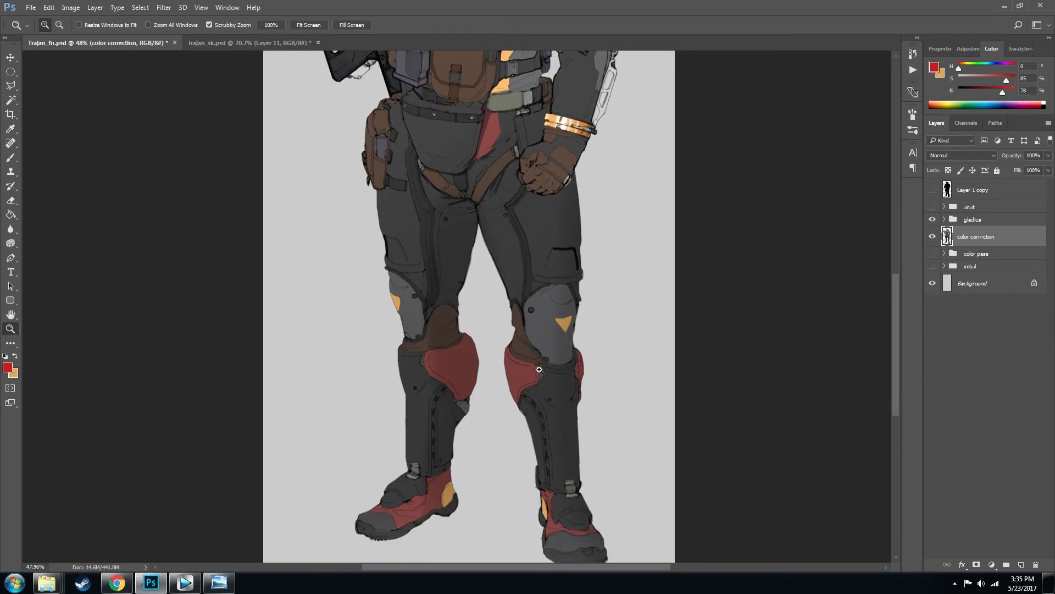
{"action": "left_click_drag", "start_coordinate": [536, 390], "coordinate": [508, 339]}
{"action": "left_click_drag", "start_coordinate": [429, 420], "coordinate": [486, 398]}
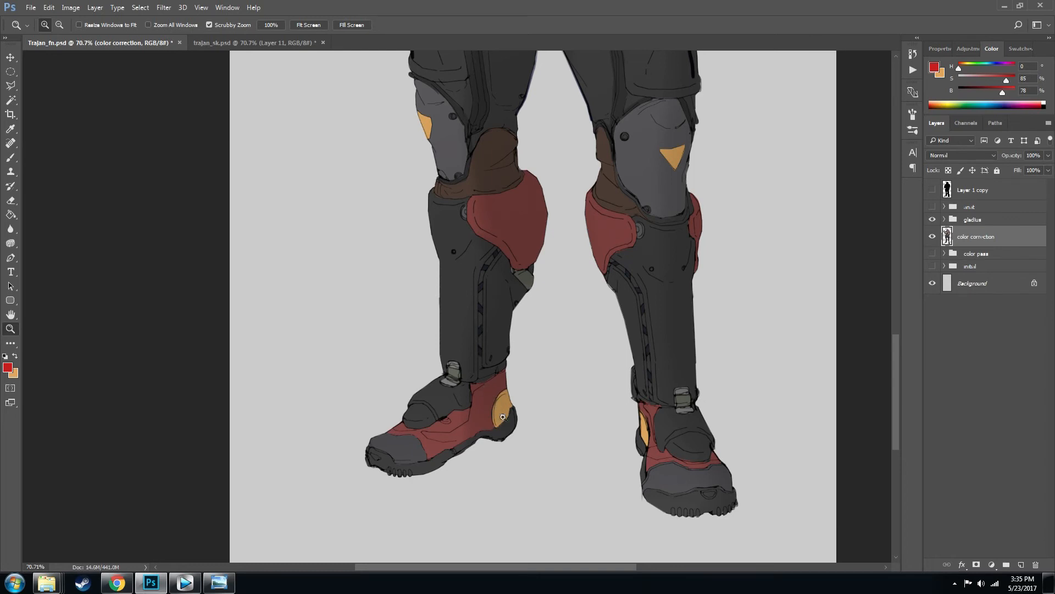
Review the boots, shin plates and knee guards in relation to the soldier's whole figure
{"action": "scroll", "coordinate": [517, 402], "scroll_direction": "up", "scroll_amount": 3}
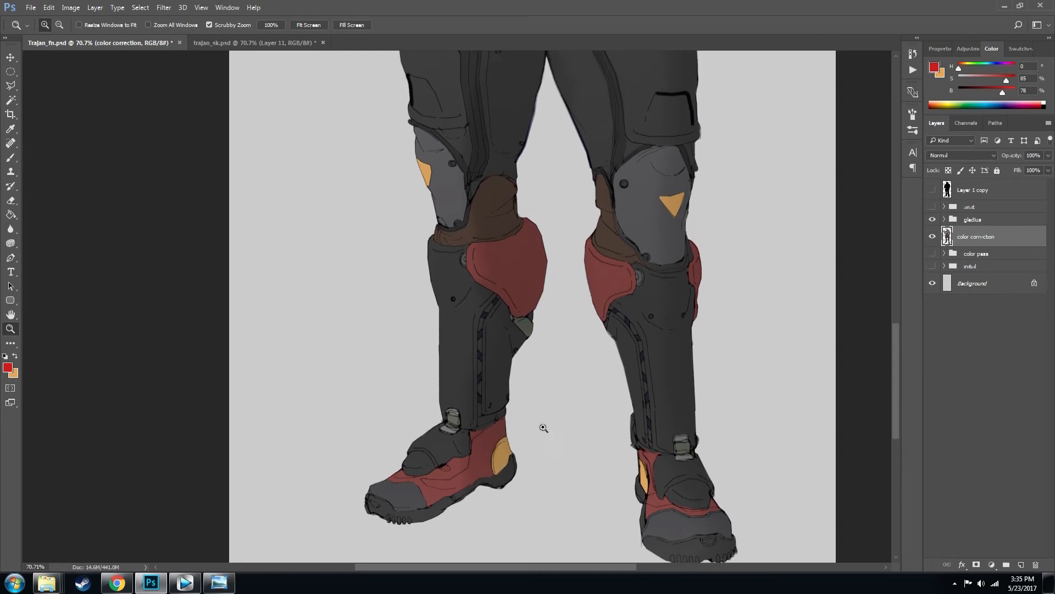
{"action": "left_click_drag", "start_coordinate": [562, 452], "coordinate": [547, 431]}
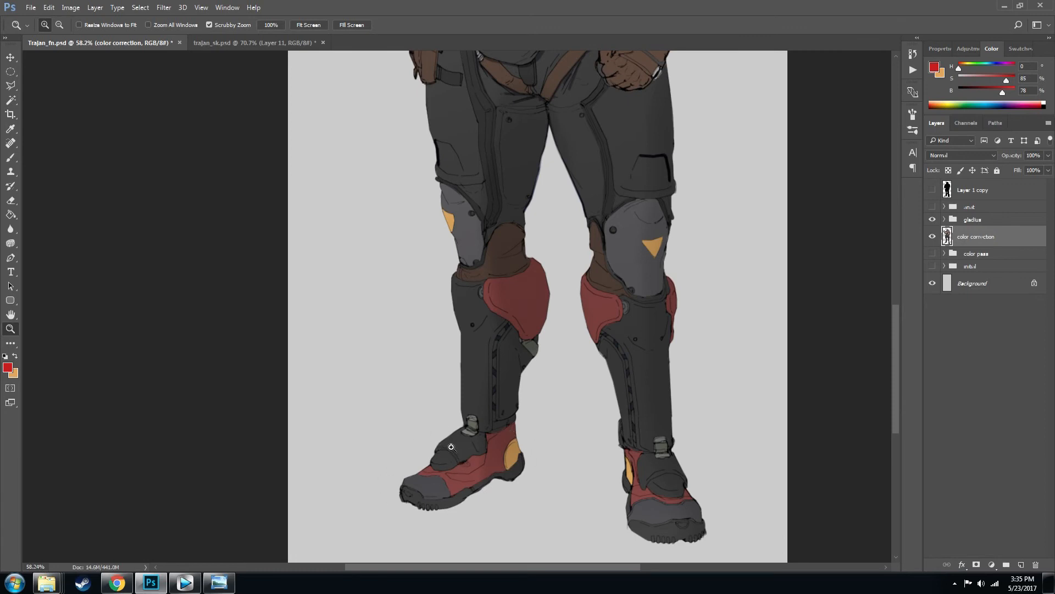
{"action": "left_click_drag", "start_coordinate": [467, 442], "coordinate": [448, 442]}
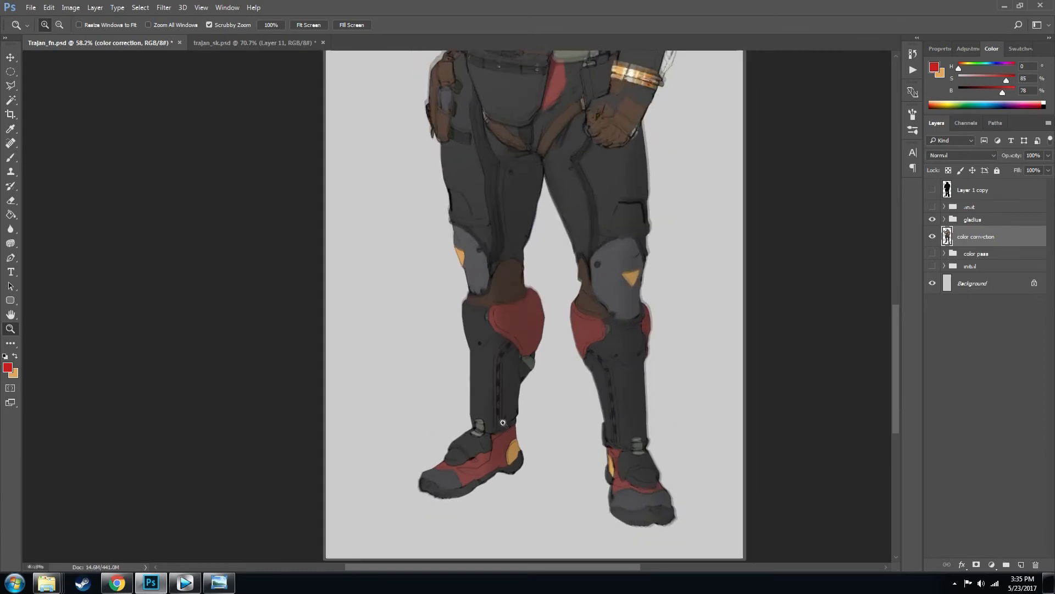
{"action": "key", "text": "space"}
{"action": "left_click_drag", "start_coordinate": [559, 377], "coordinate": [542, 424]}
{"action": "left_click_drag", "start_coordinate": [536, 184], "coordinate": [540, 356]}
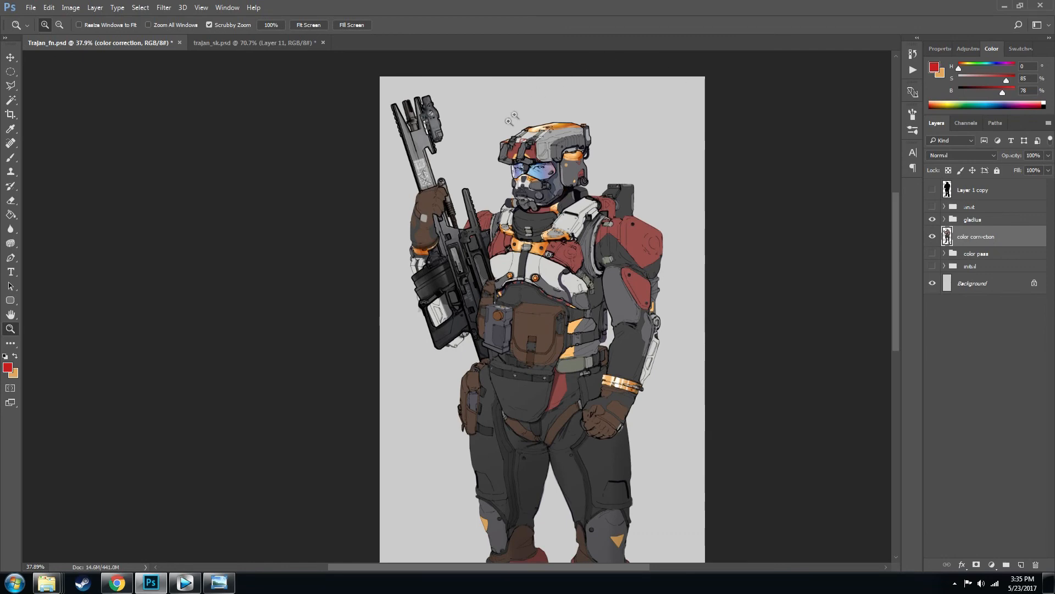
Examine the soldier's upper body, including the rifle, white chest plate, front pouches and side straps
{"action": "left_click_drag", "start_coordinate": [555, 182], "coordinate": [585, 184]}
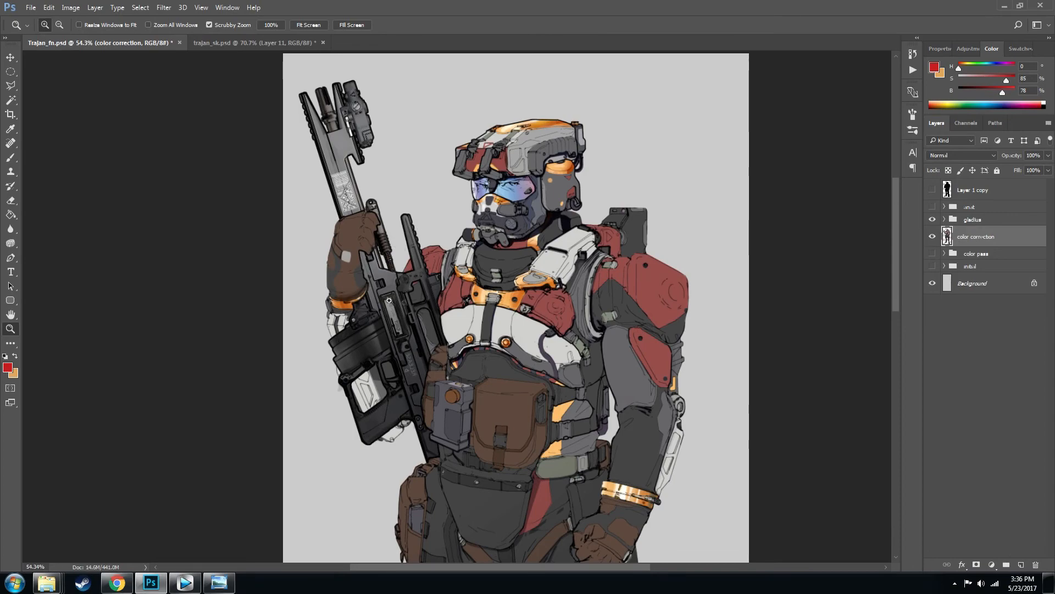
{"action": "left_click_drag", "start_coordinate": [465, 320], "coordinate": [441, 254]}
{"action": "left_click_drag", "start_coordinate": [445, 335], "coordinate": [509, 387]}
{"action": "left_click_drag", "start_coordinate": [447, 347], "coordinate": [435, 237]}
{"action": "left_click_drag", "start_coordinate": [417, 297], "coordinate": [500, 275]}
{"action": "scroll", "coordinate": [500, 276], "scroll_direction": "down", "scroll_amount": 5}
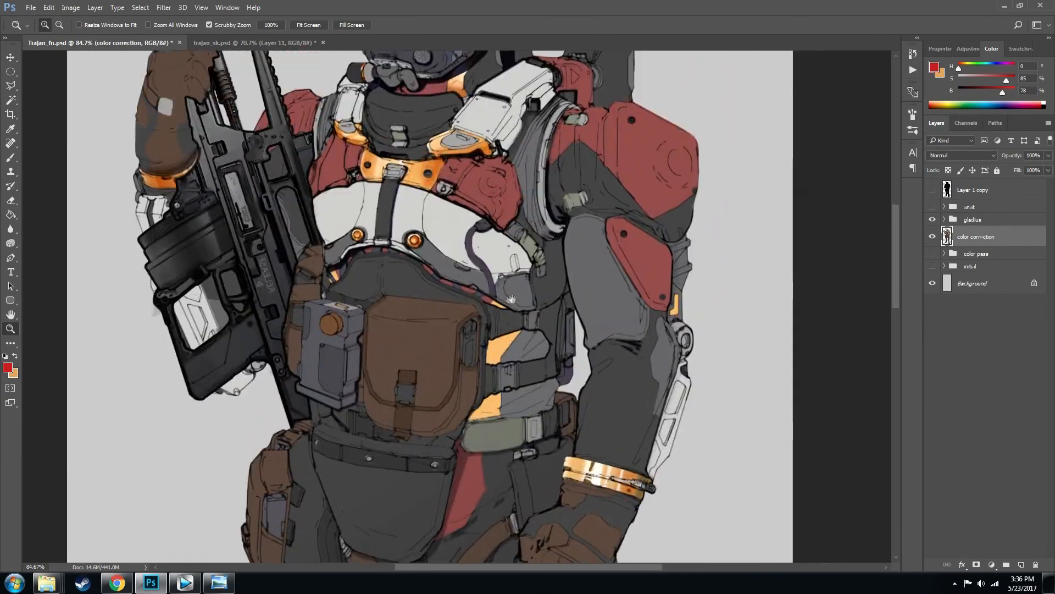
{"action": "left_click_drag", "start_coordinate": [504, 289], "coordinate": [506, 312]}
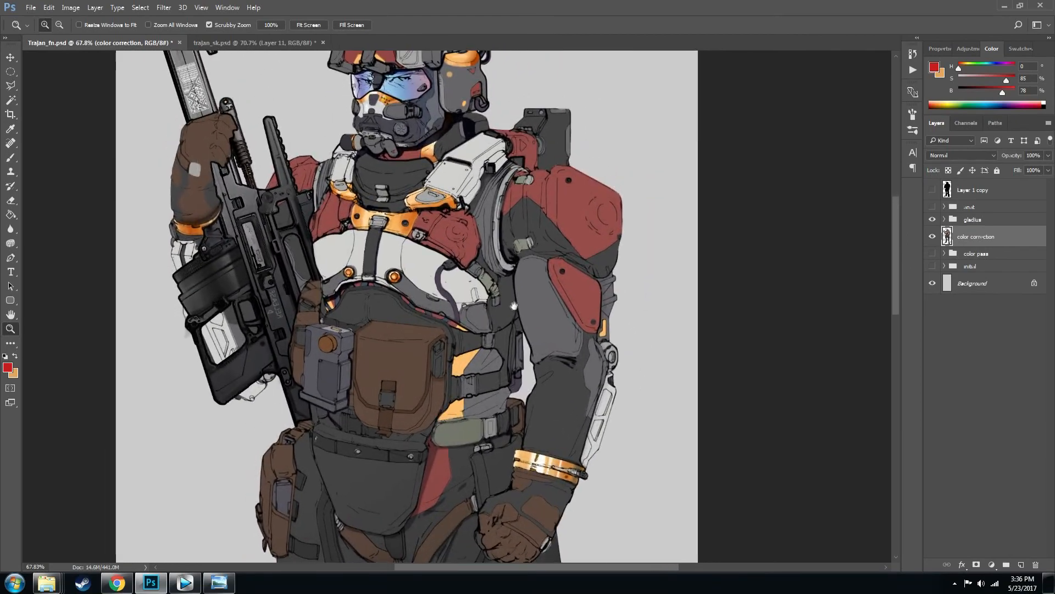
{"action": "scroll", "coordinate": [529, 266], "scroll_direction": "down", "scroll_amount": 3}
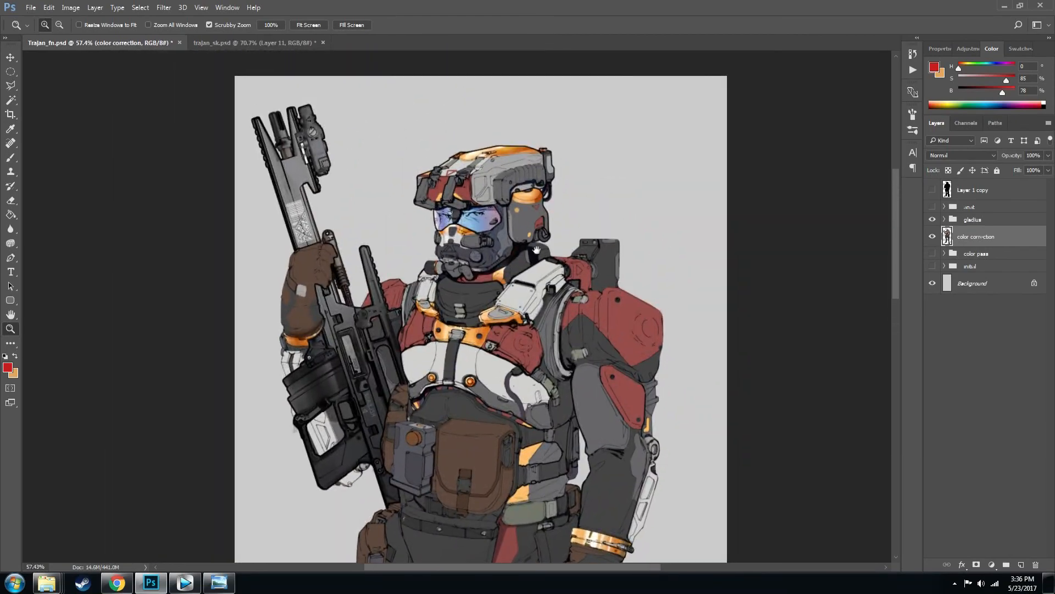
Compare the full figure with close details of the belt, groin guard, gold bracelet and clenched glove
{"action": "scroll", "coordinate": [550, 283], "scroll_direction": "down", "scroll_amount": 4}
{"action": "mouse_move", "coordinate": [503, 246]}
{"action": "left_mouse_down"}
{"action": "mouse_move", "coordinate": [479, 246]}
{"action": "mouse_move", "coordinate": [510, 254]}
{"action": "left_mouse_up"}
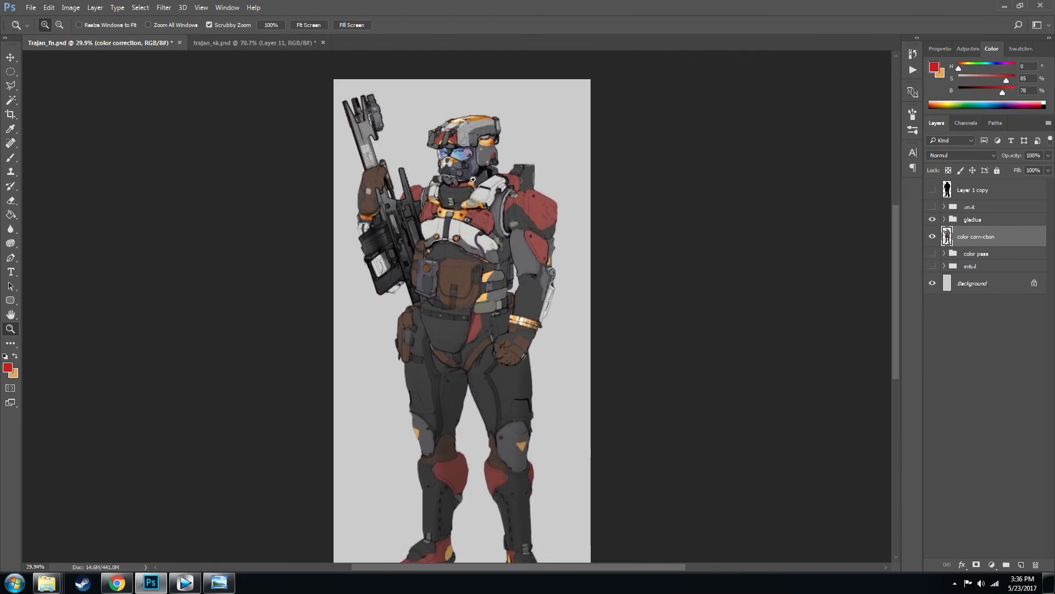
{"action": "scroll", "coordinate": [477, 187], "scroll_direction": "up", "scroll_amount": 3}
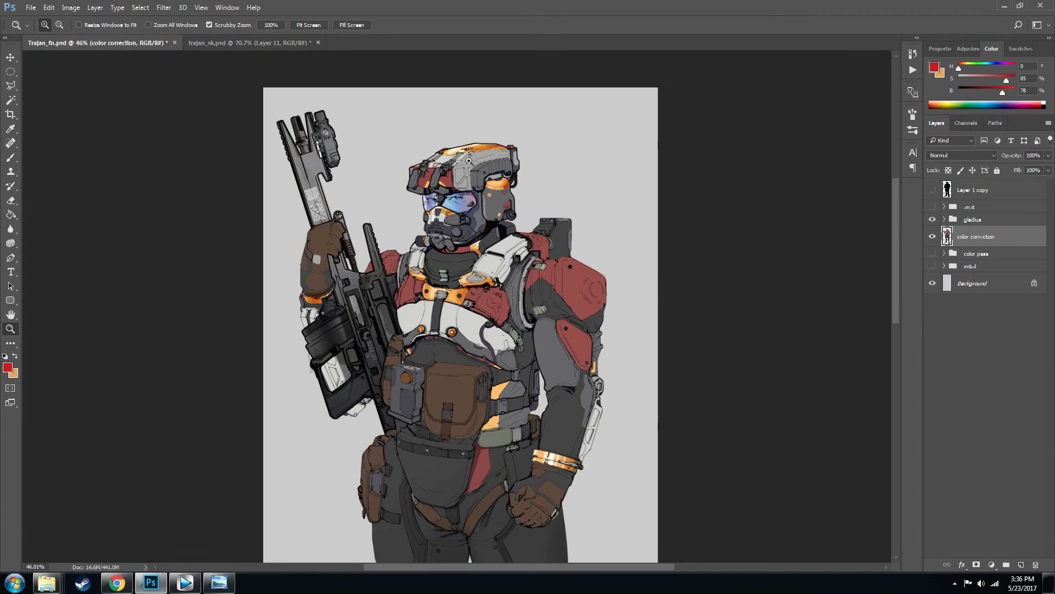
{"action": "scroll", "coordinate": [443, 127], "scroll_direction": "up", "scroll_amount": 2}
{"action": "left_click_drag", "start_coordinate": [474, 249], "coordinate": [434, 141]}
{"action": "scroll", "coordinate": [435, 140], "scroll_direction": "down", "scroll_amount": 5}
{"action": "scroll", "coordinate": [513, 350], "scroll_direction": "up", "scroll_amount": 5}
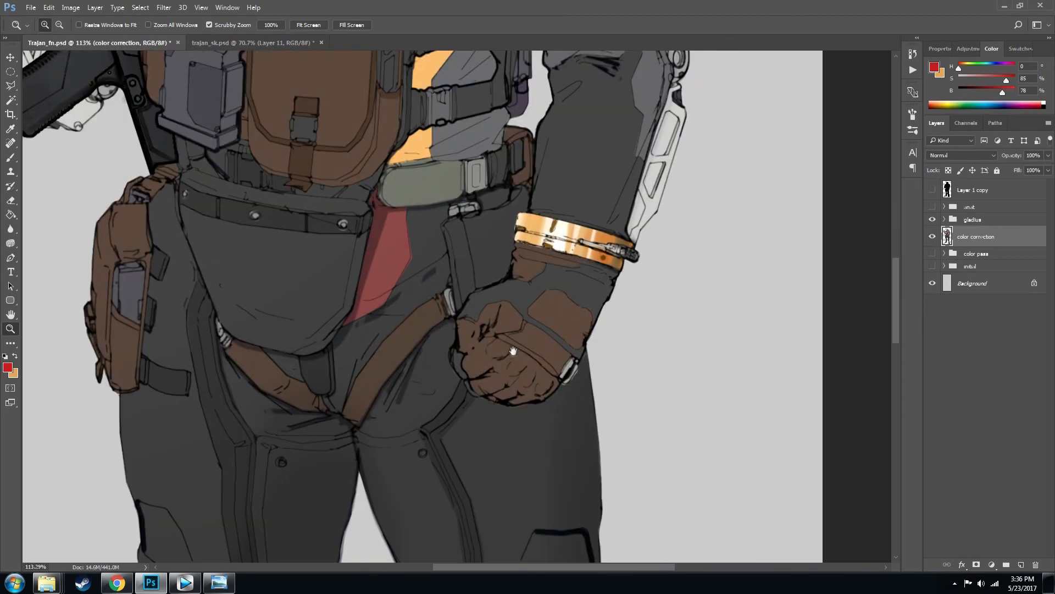
{"action": "scroll", "coordinate": [484, 325], "scroll_direction": "up", "scroll_amount": 1}
{"action": "scroll", "coordinate": [484, 320], "scroll_direction": "up", "scroll_amount": 3}
{"action": "scroll", "coordinate": [529, 339], "scroll_direction": "down", "scroll_amount": 4}
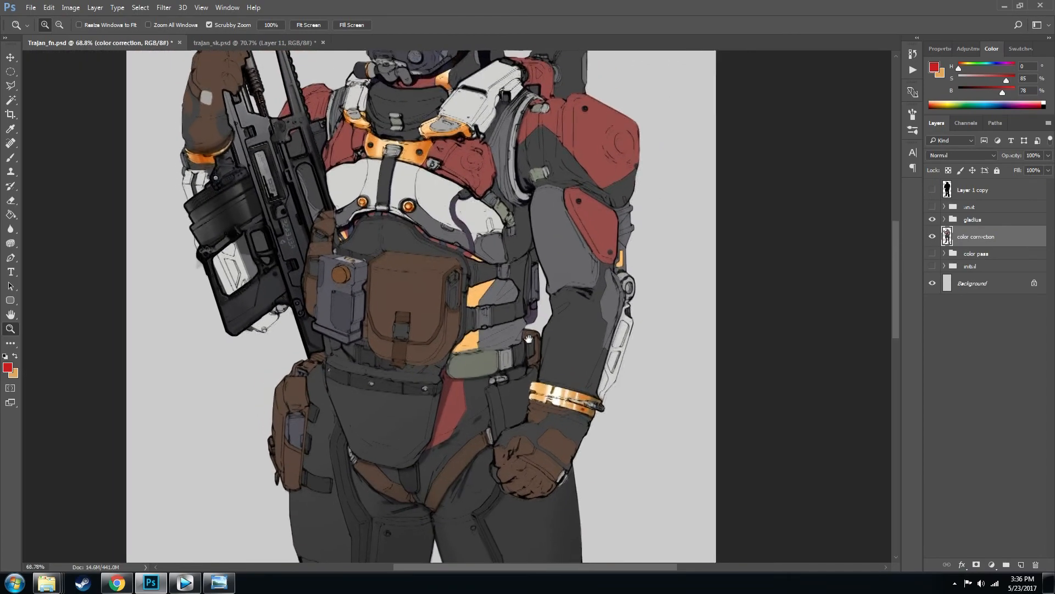
Review how the colours and details are distributed across the helmet, chest armour, shoulder and arm
{"action": "left_click_drag", "start_coordinate": [529, 339], "coordinate": [549, 377]}
{"action": "left_click_drag", "start_coordinate": [517, 207], "coordinate": [548, 288]}
{"action": "left_click_drag", "start_coordinate": [601, 266], "coordinate": [589, 253]}
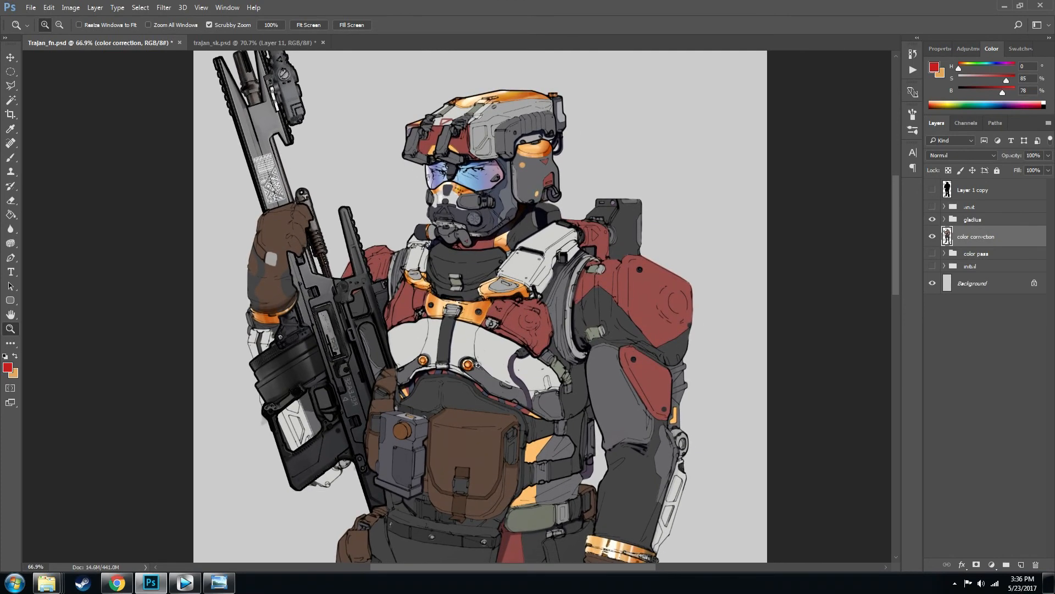
{"action": "left_click_drag", "start_coordinate": [563, 266], "coordinate": [553, 208]}
{"action": "left_click_drag", "start_coordinate": [506, 171], "coordinate": [540, 204]}
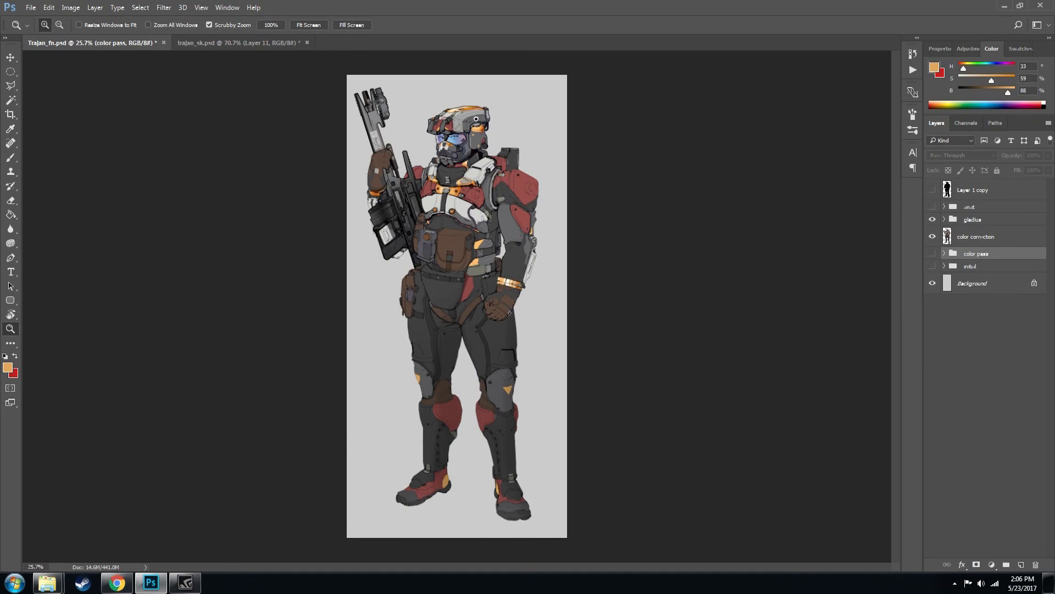
Look over the finished soldier concept once more, from the full figure to the rifle and torso
{"action": "left_click_drag", "start_coordinate": [372, 140], "coordinate": [423, 235]}
{"action": "left_click_drag", "start_coordinate": [455, 236], "coordinate": [463, 177]}
{"action": "left_click_drag", "start_coordinate": [484, 214], "coordinate": [446, 159]}
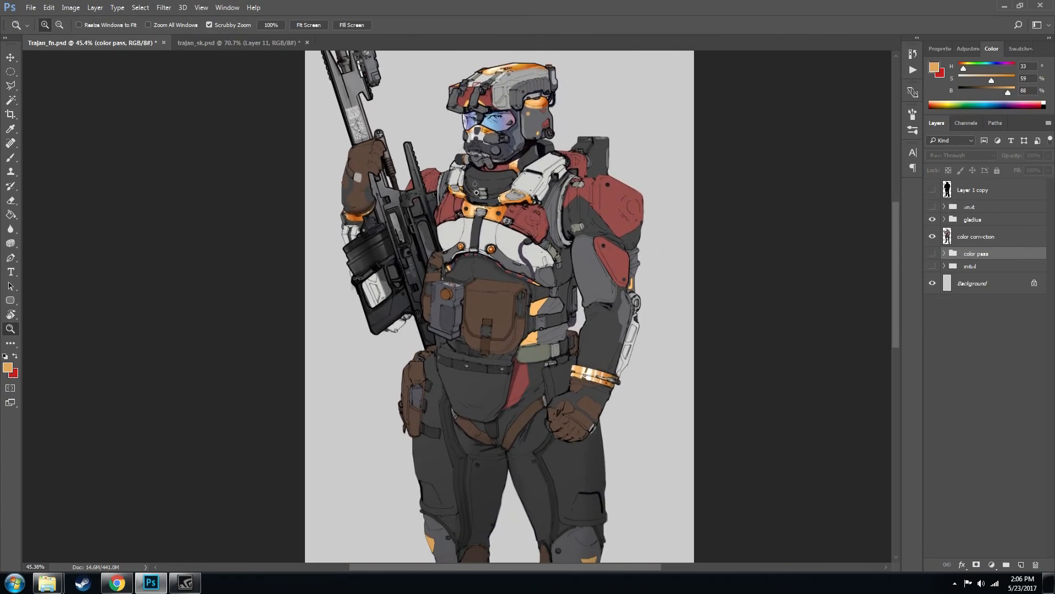
{"action": "left_click_drag", "start_coordinate": [494, 218], "coordinate": [482, 208]}
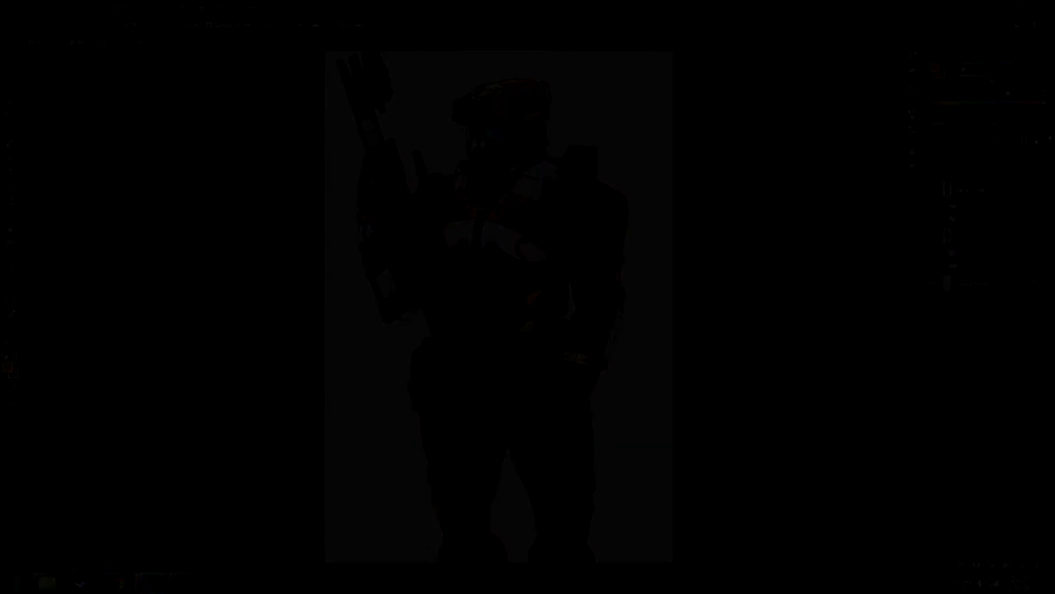